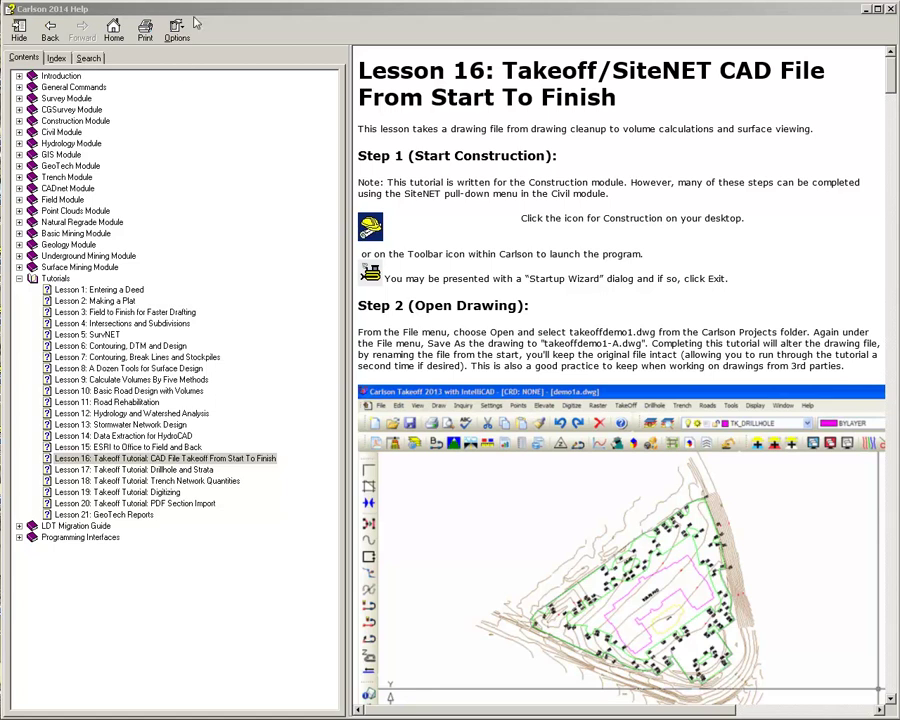
- Look through the drawing files available in the Carlson Projects folder, keeping the current drawing open
mouse_move(891, 80)
mouse_down()
mouse_move(887, 256)
mouse_move(885, 76)
mouse_up()
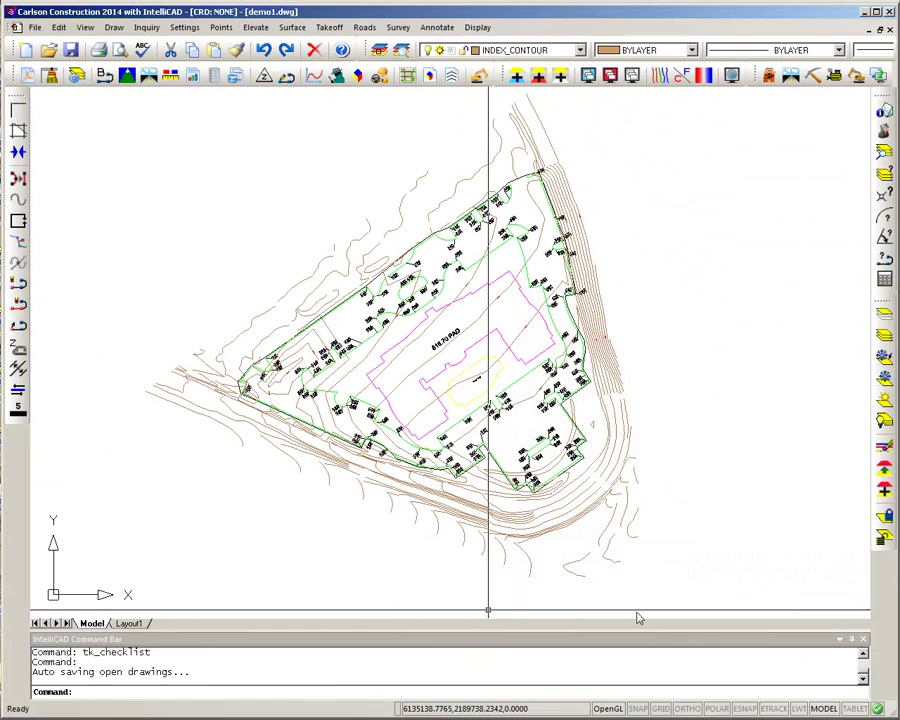
click(34, 27)
click(56, 62)
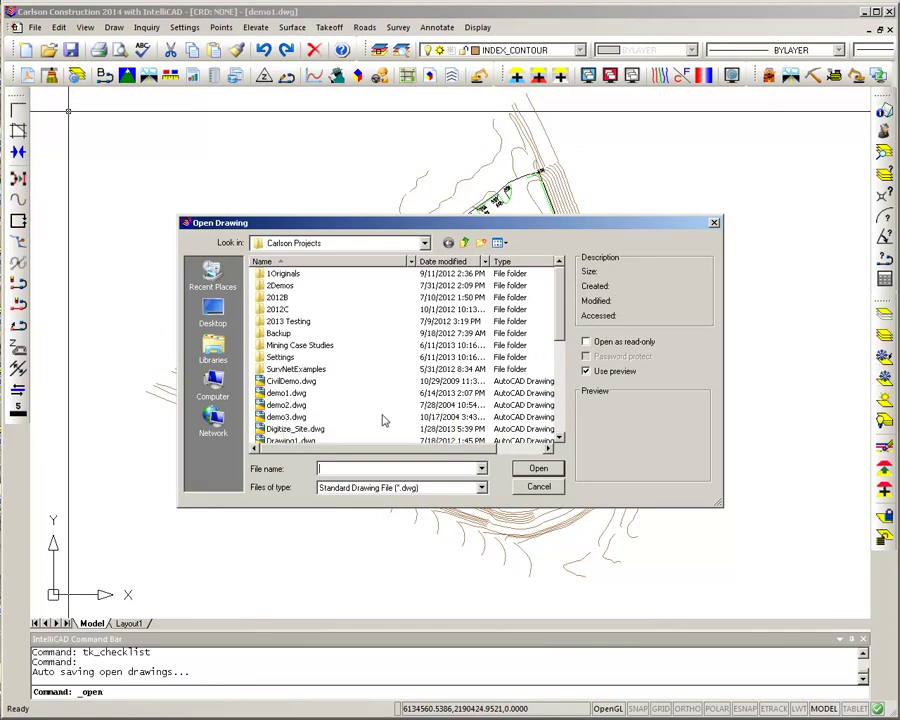
click(537, 488)
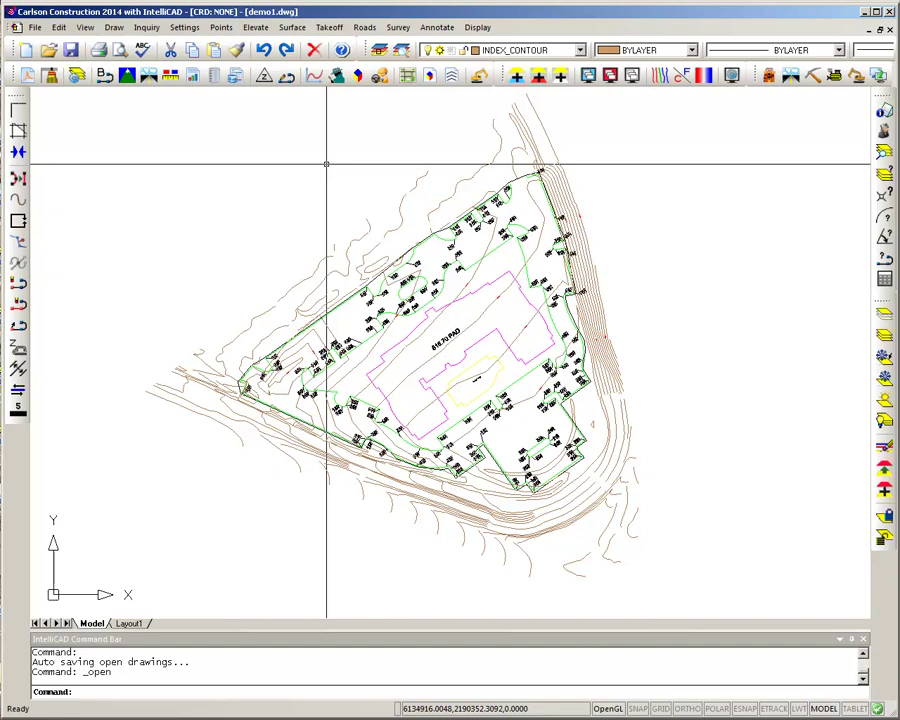
- Review the takeoff Project Checklist to see which project stages are completed
click(329, 30)
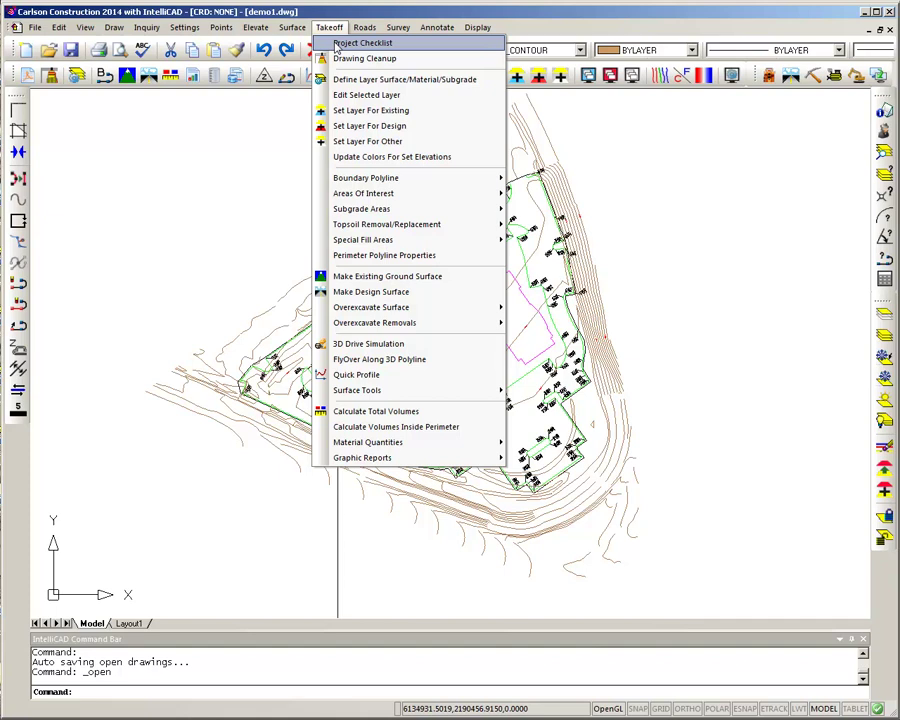
click(338, 46)
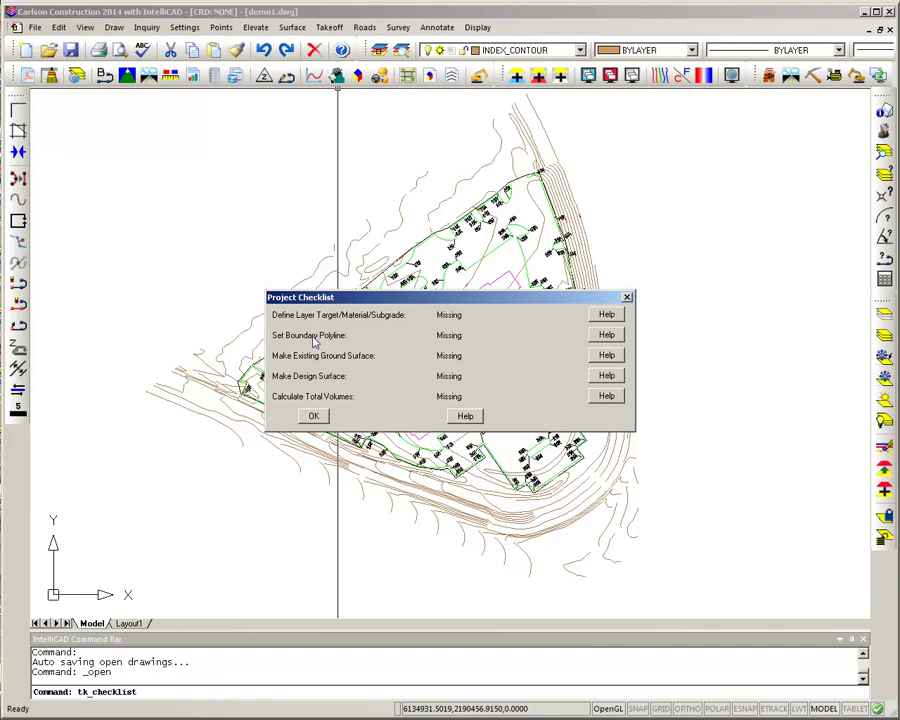
click(316, 414)
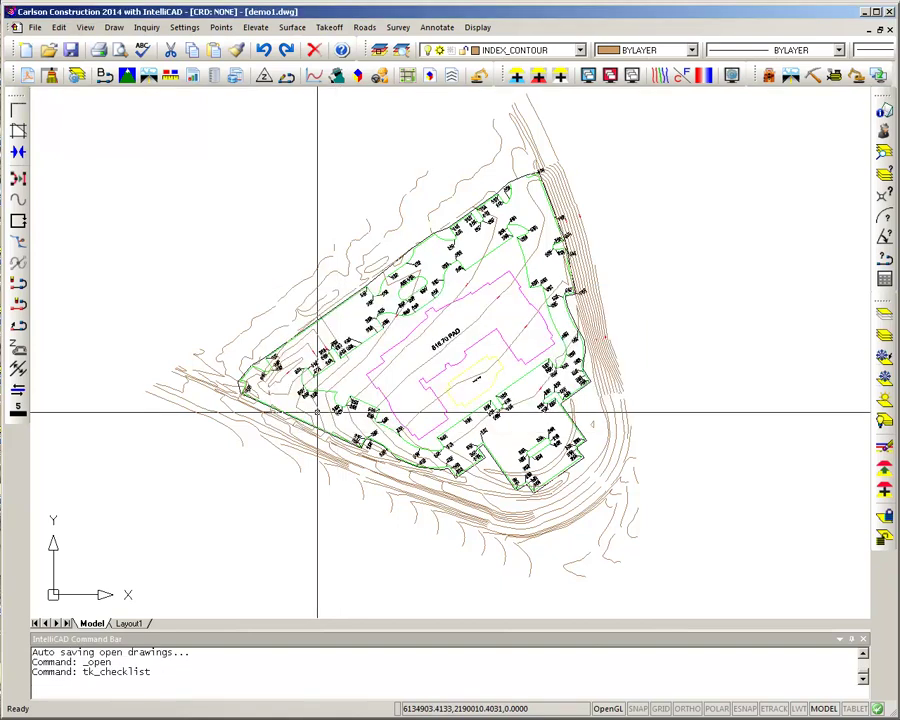
- Examine the available Takeoff commands and the list of toolbars that can be displayed
click(331, 28)
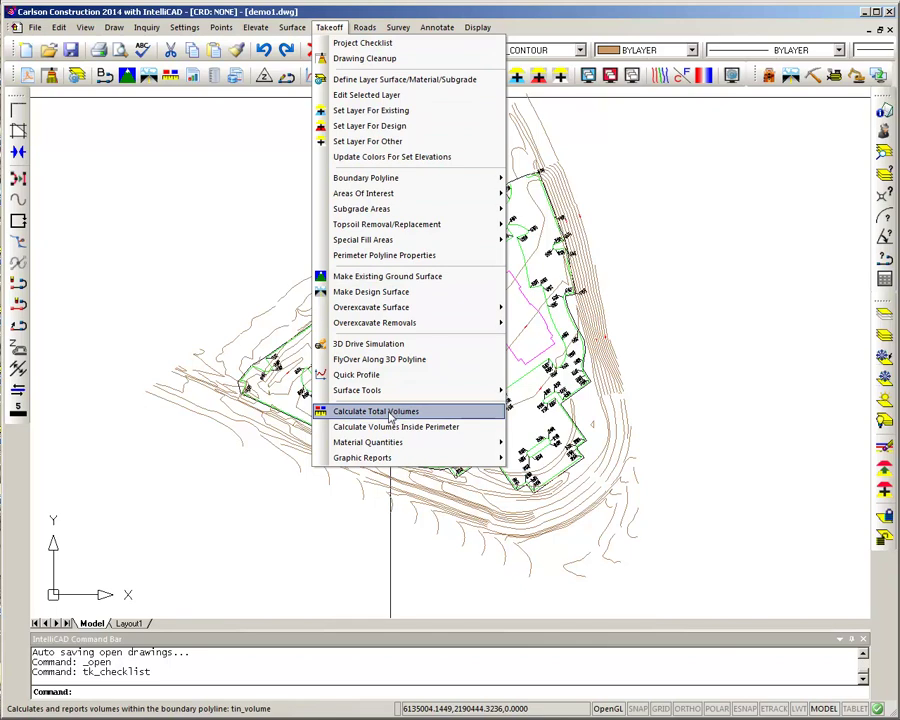
click(392, 27)
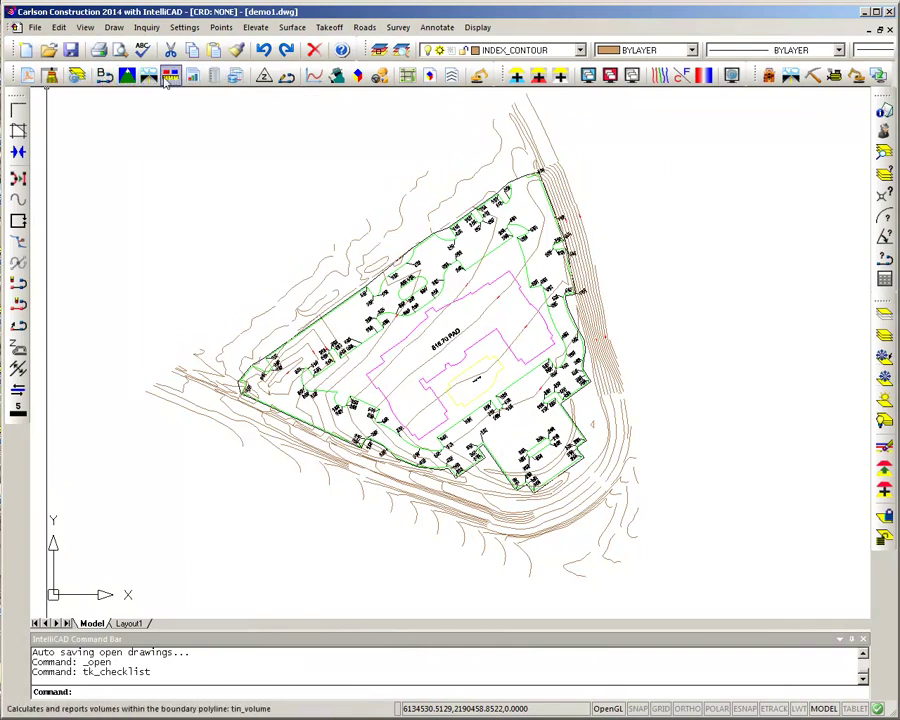
right_click(355, 88)
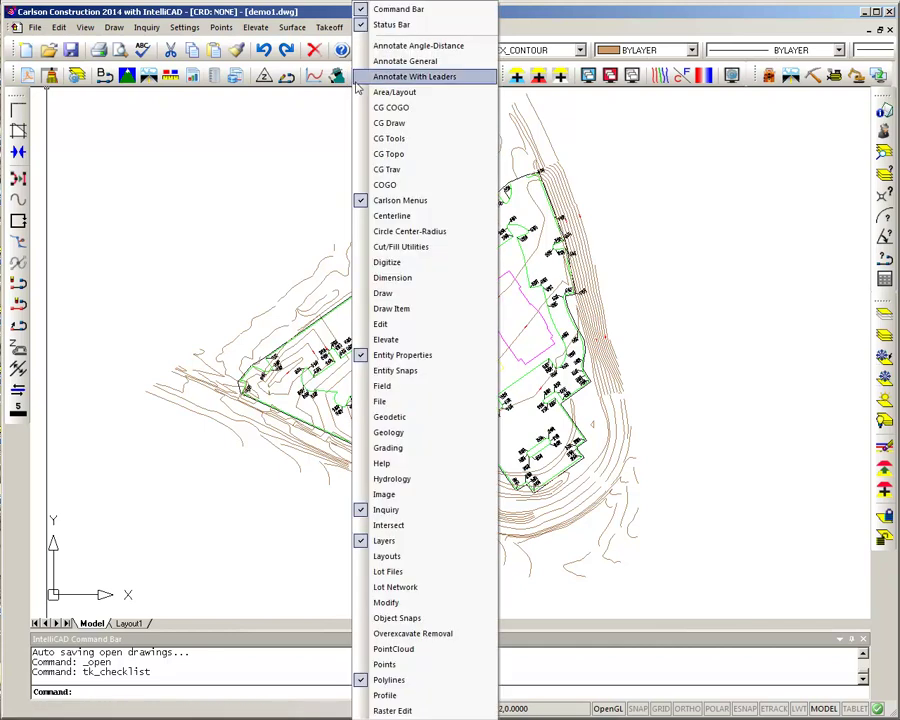
scroll(385, 640, down, 5)
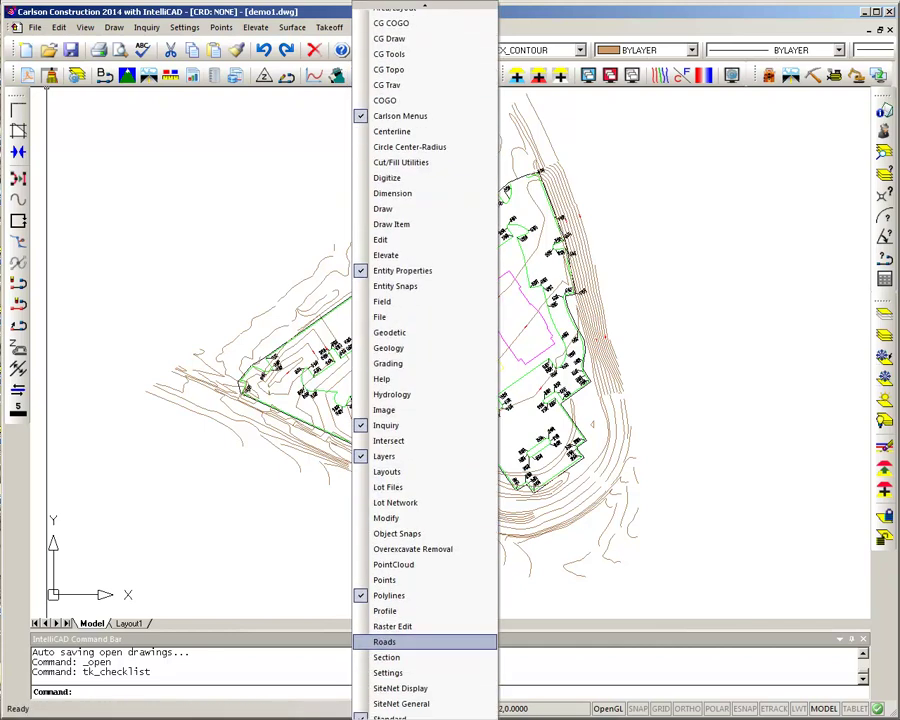
scroll(425, 500, down, 2)
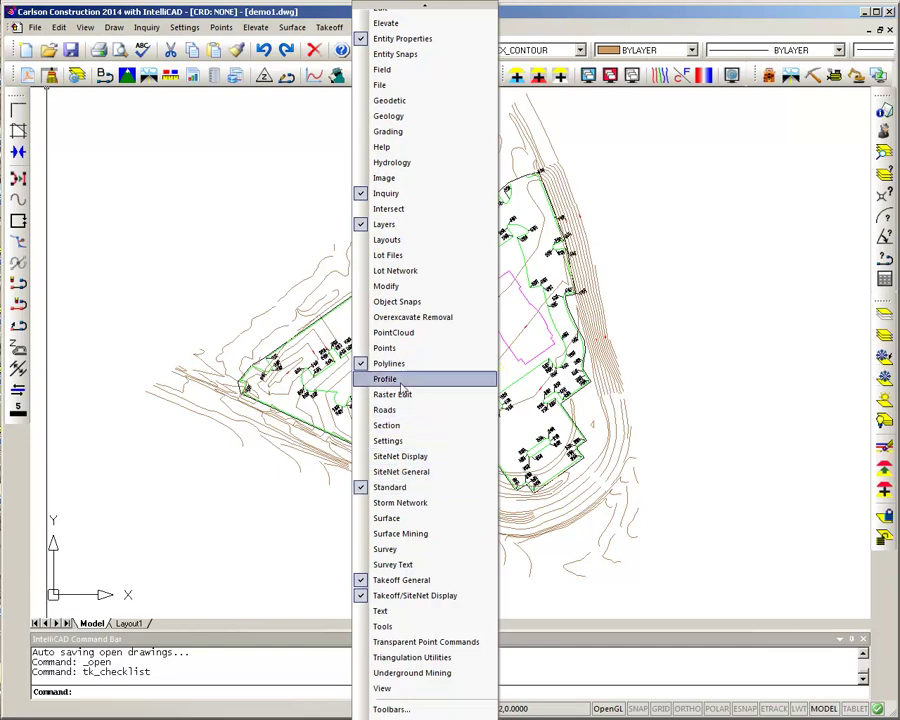
click(605, 27)
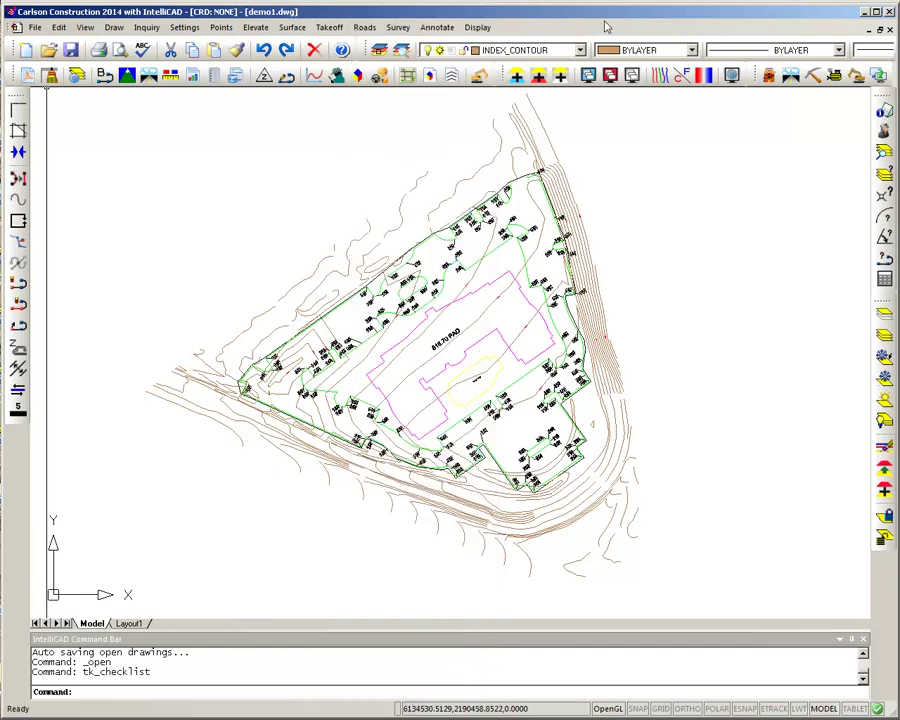
right_click(287, 78)
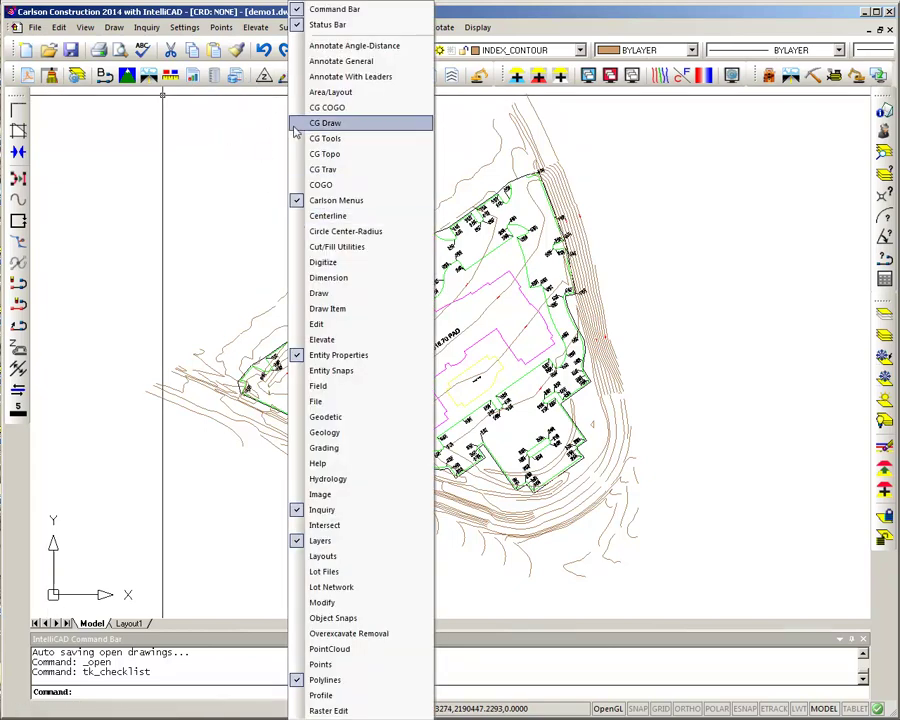
click(212, 170)
click(202, 173)
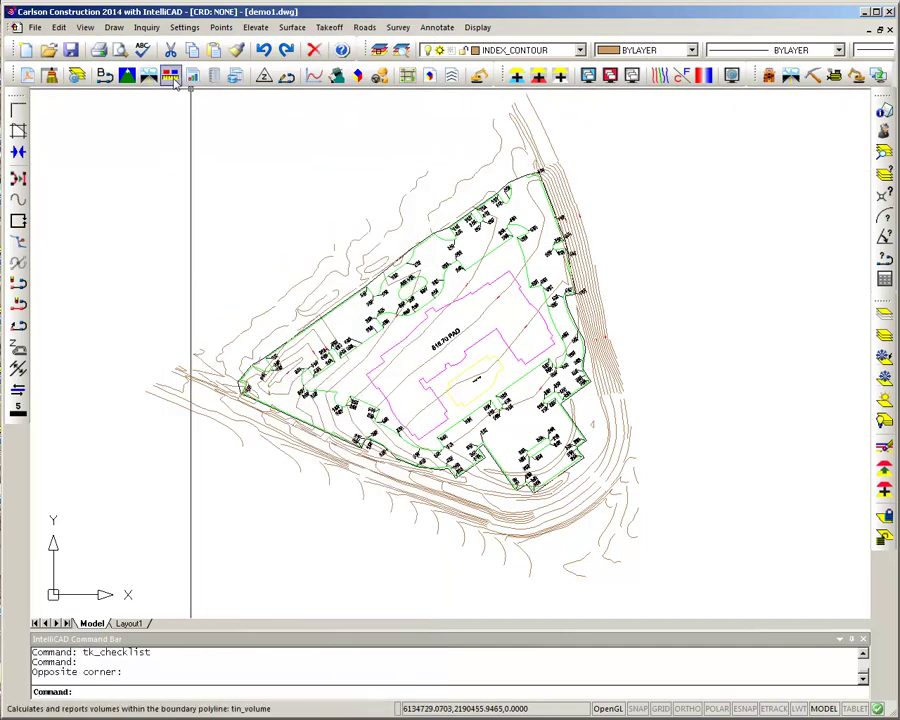
- Check the Project Checklist again for the status of the layer target, material and subgrade definition
click(329, 28)
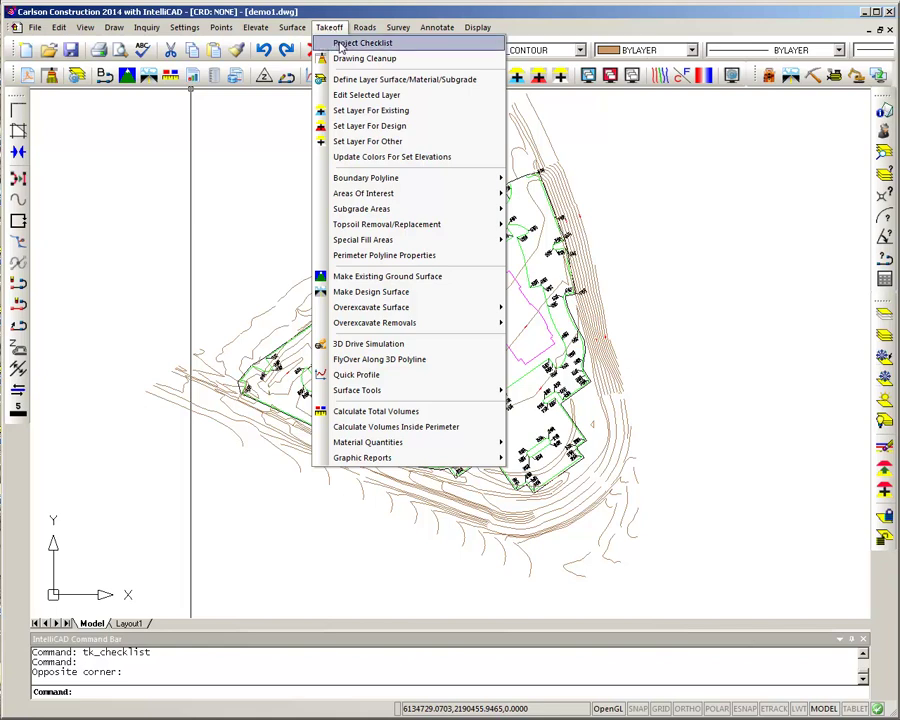
click(340, 44)
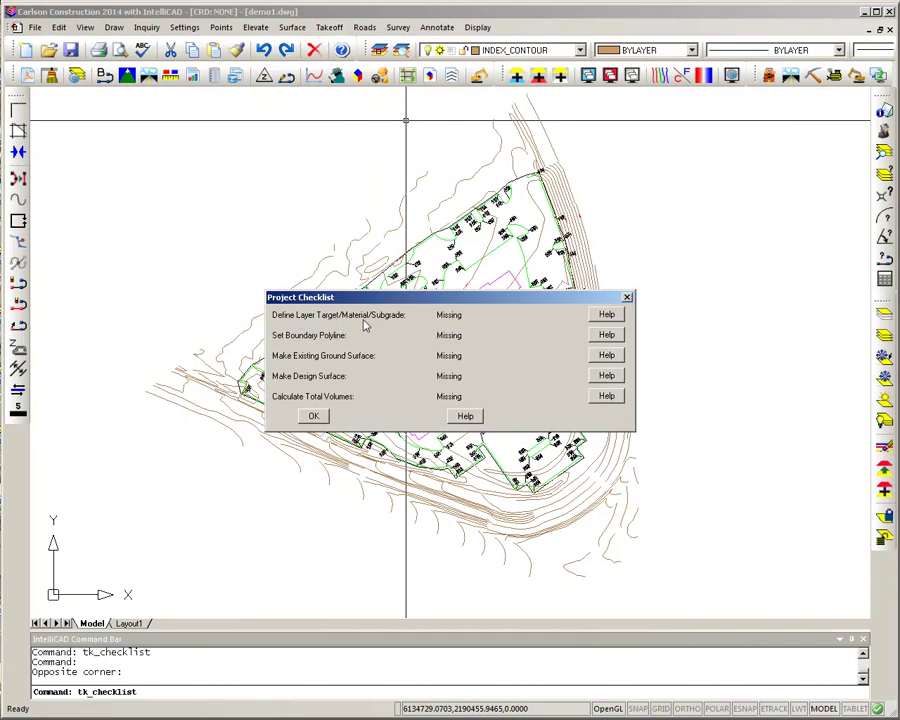
click(313, 417)
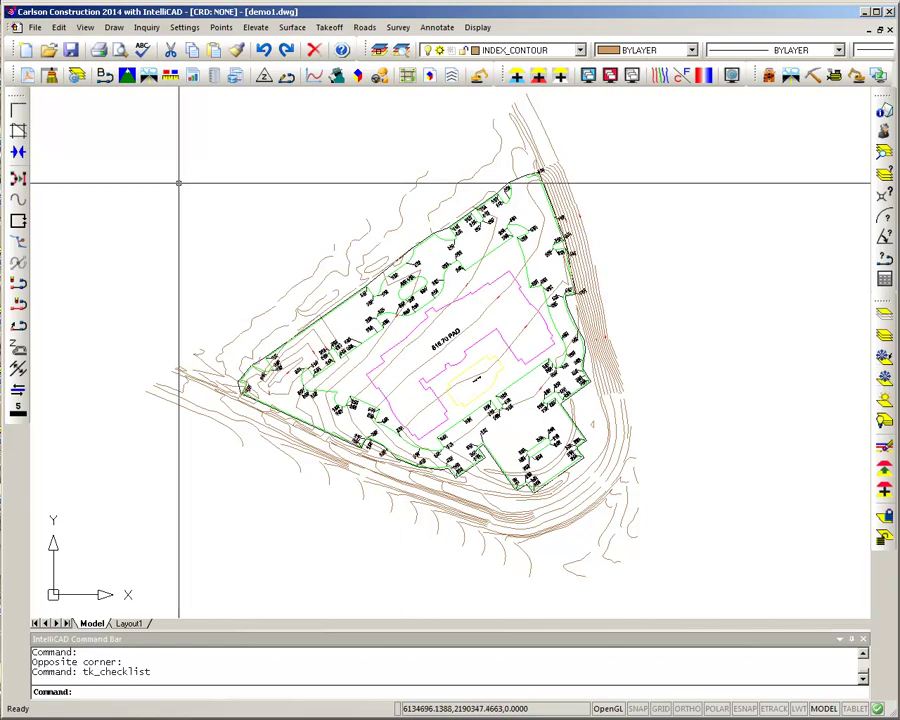
- Move the PR-ELEV and PR-FC-CURB layers from Other to the Design surface in the layer surface/material/subgrade definitions
click(76, 77)
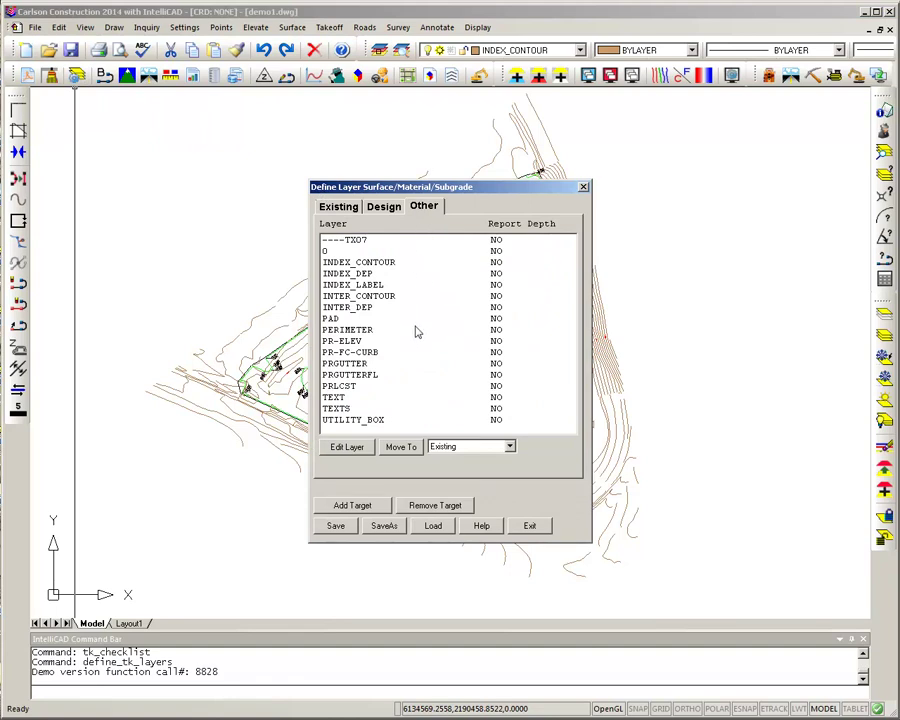
click(341, 208)
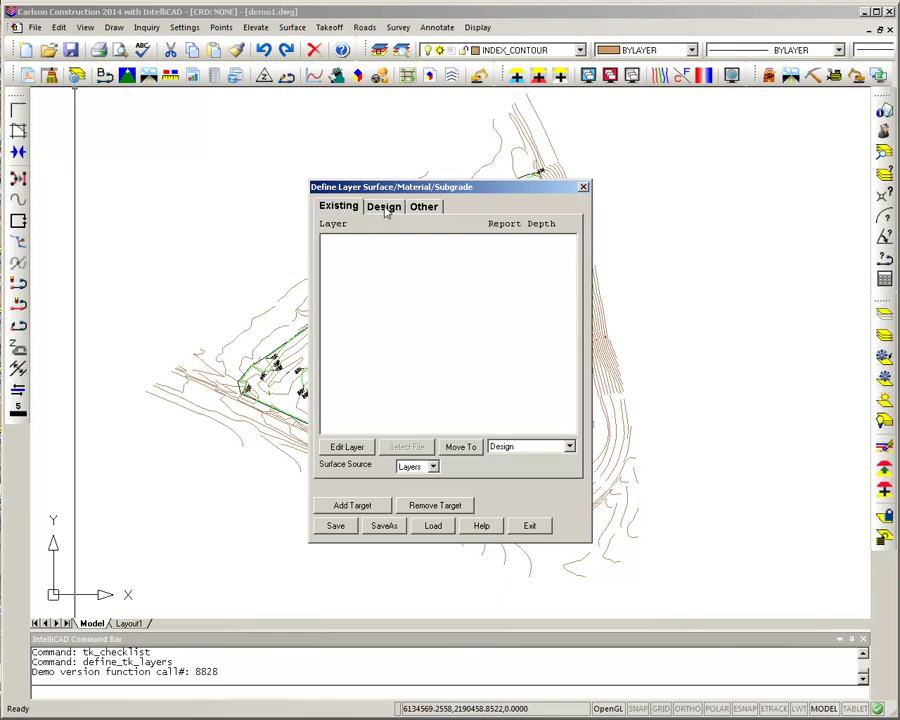
click(385, 209)
click(422, 207)
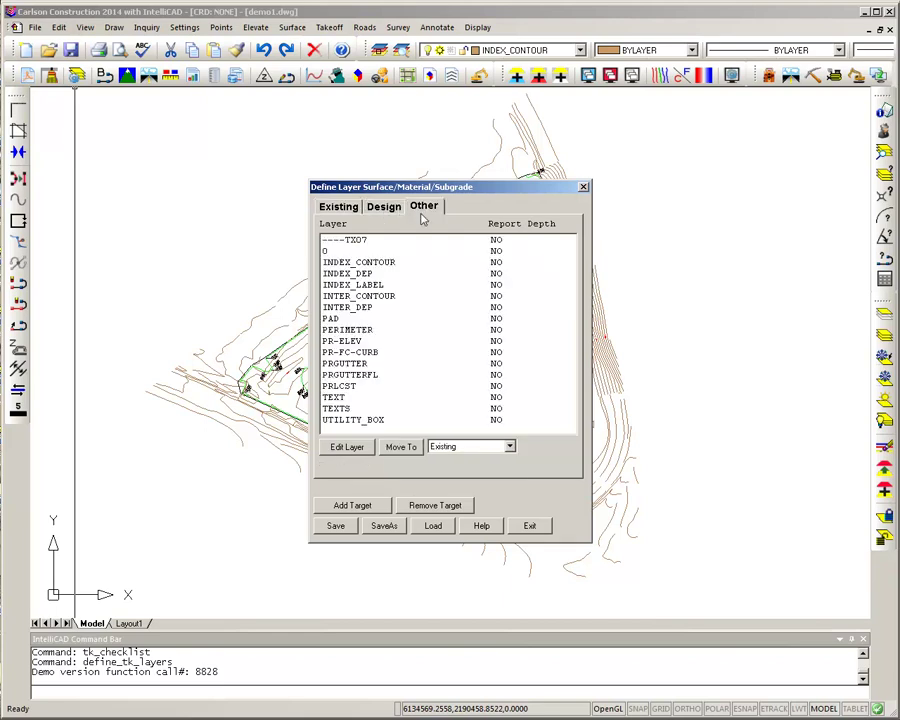
click(348, 354)
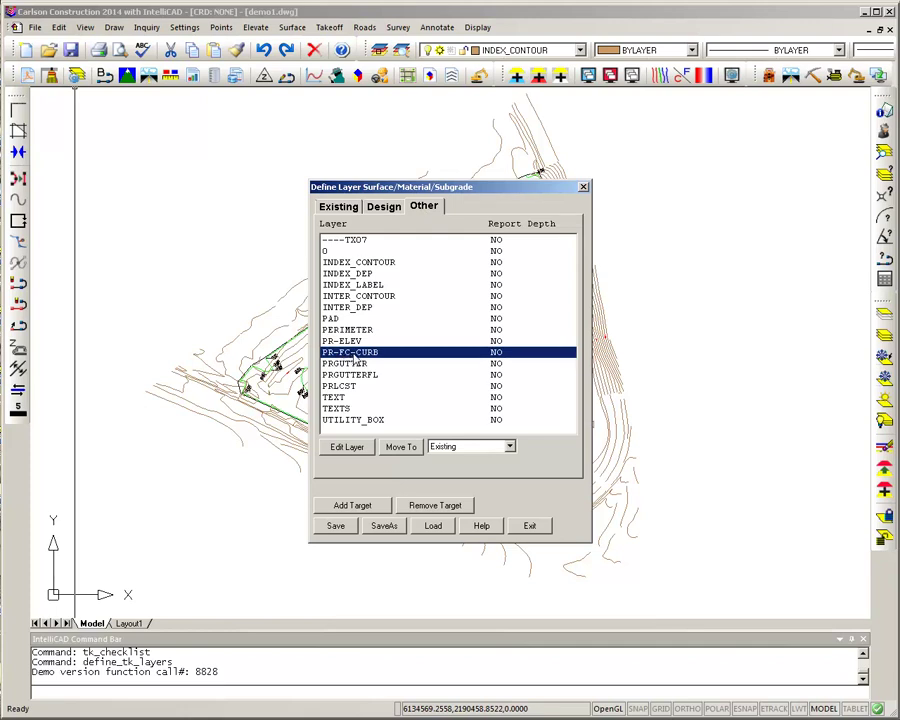
click(510, 447)
click(511, 448)
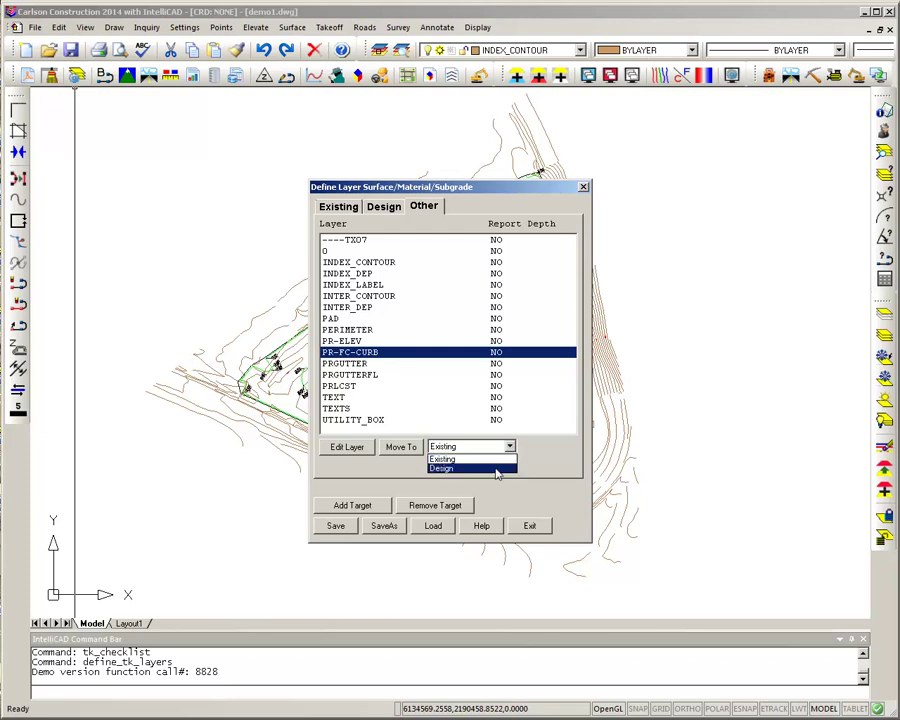
click(497, 468)
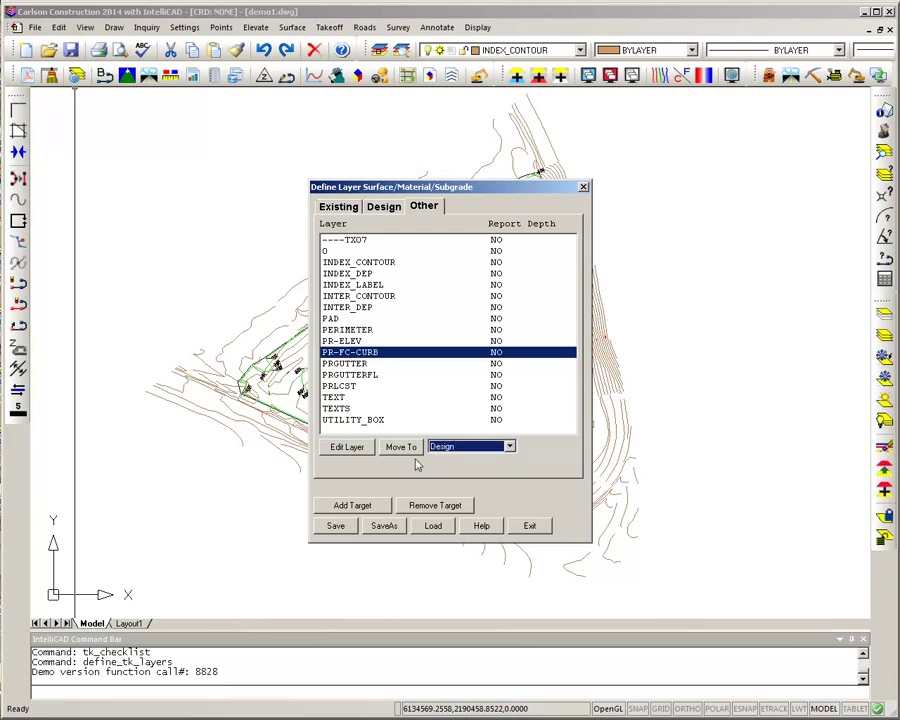
ctrl+click(345, 341)
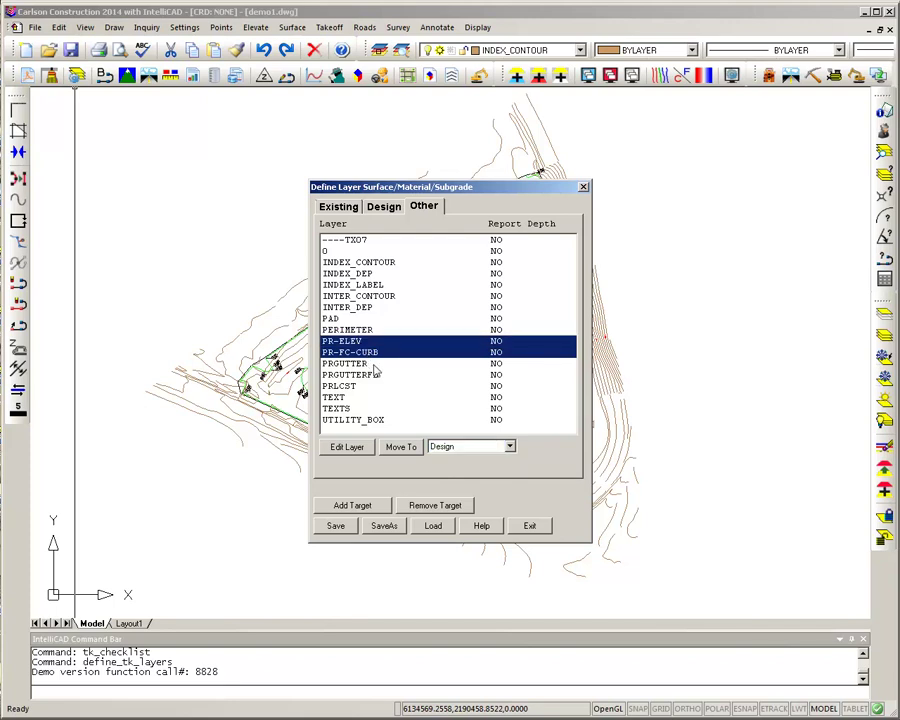
click(401, 447)
- Review the layers assigned to the Existing, Design and Other targets, and save the layer definitions
click(383, 208)
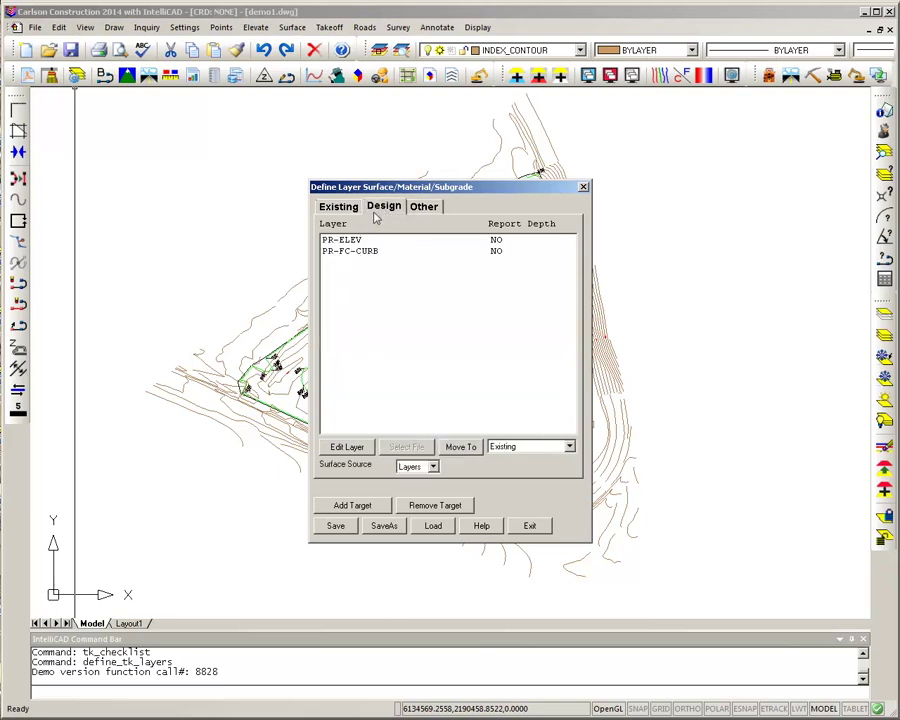
click(341, 209)
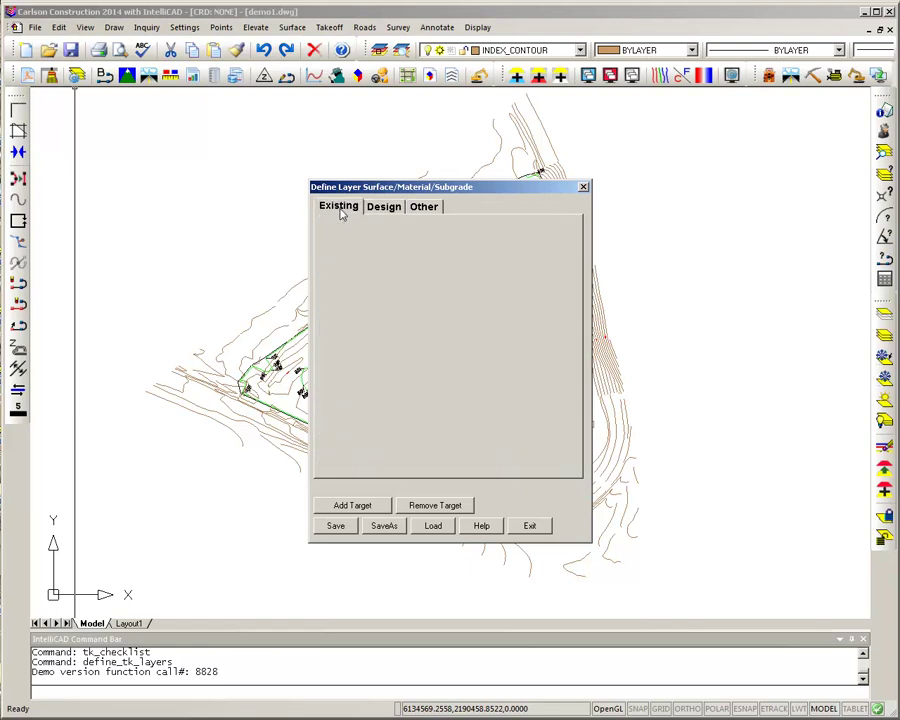
click(376, 208)
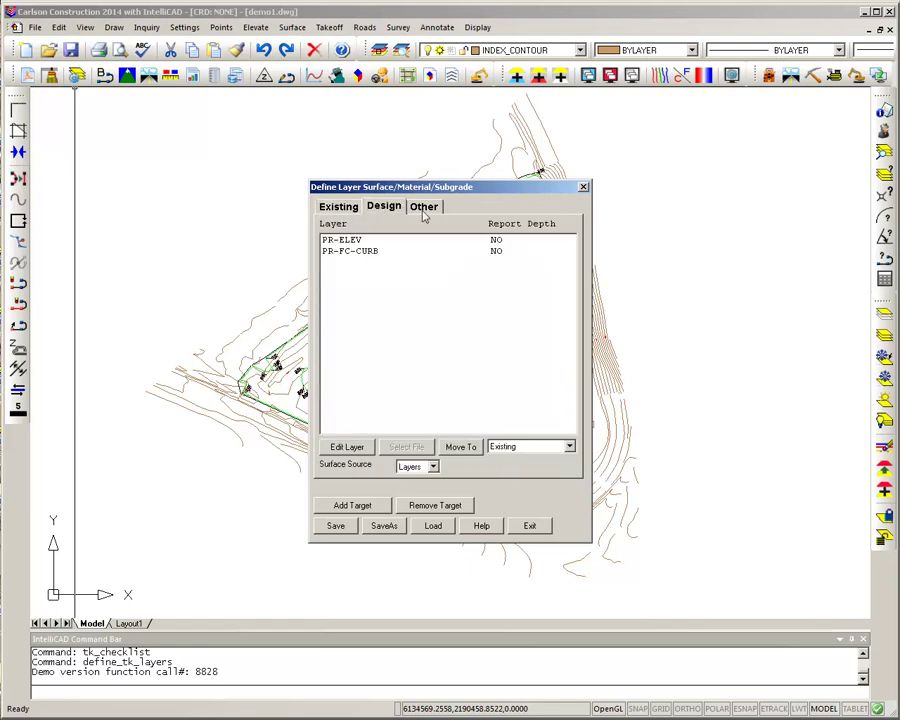
click(425, 208)
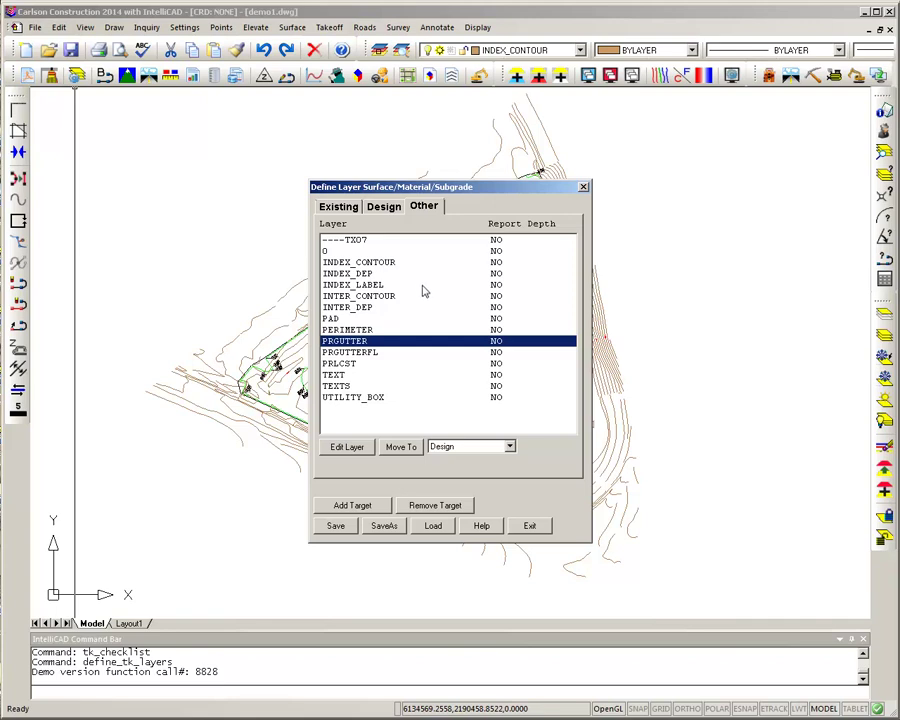
click(340, 526)
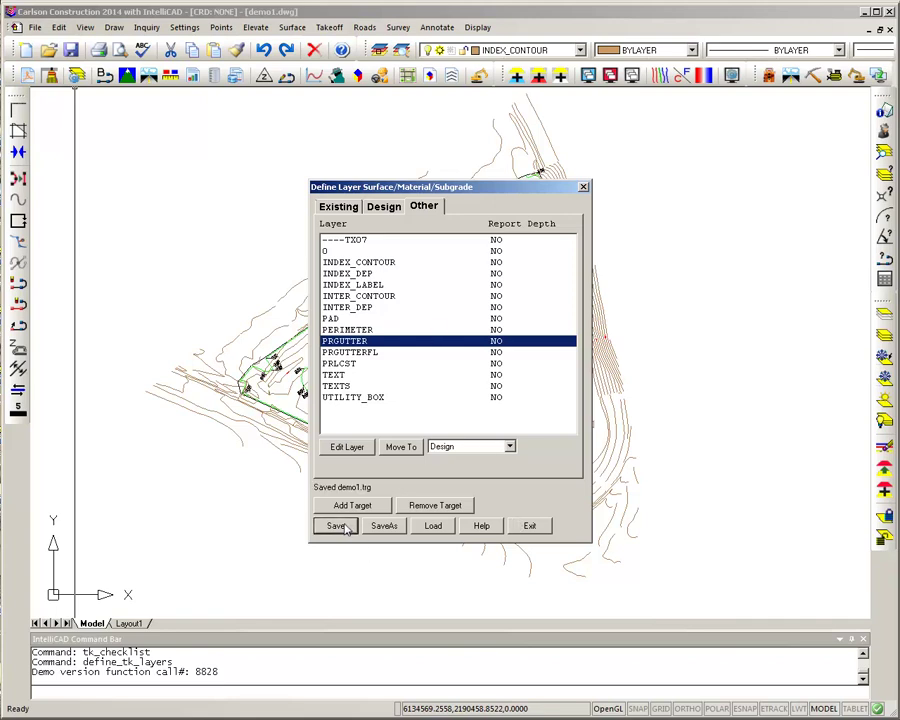
click(528, 527)
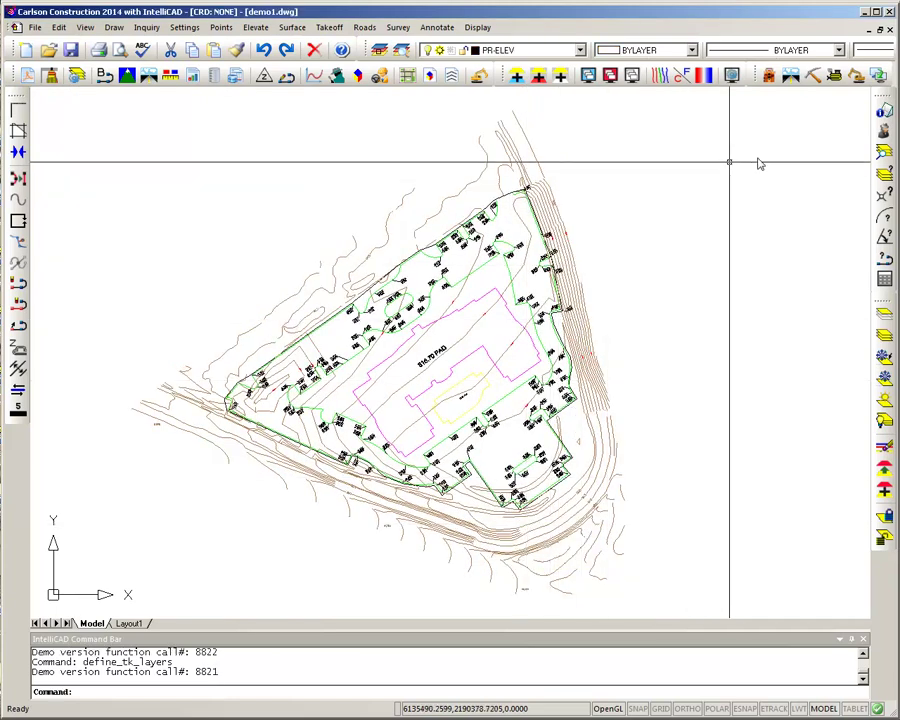
- Use the Drawing Inspector to read the layer and elevation of a contour beside the building pad, and review the inspector's display options
click(884, 131)
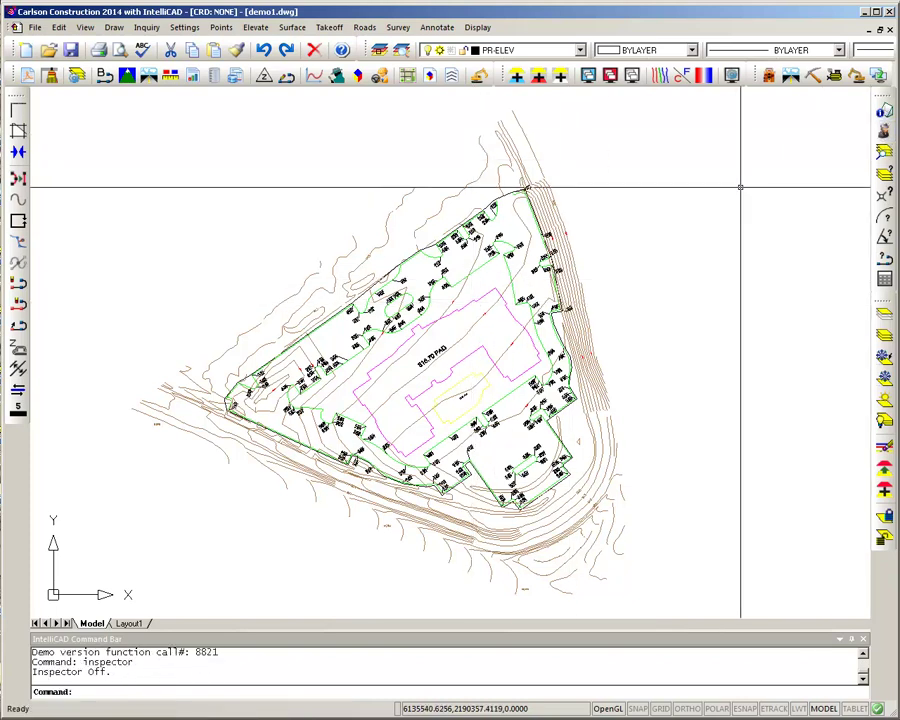
click(884, 131)
mouse_move(472, 298)
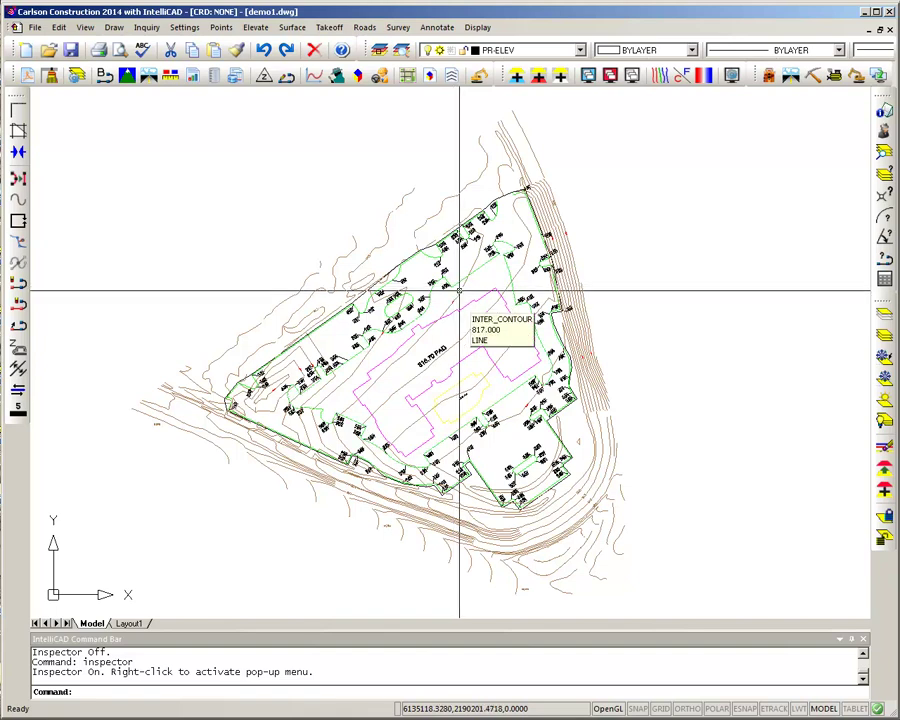
scroll(460, 292, up, 5)
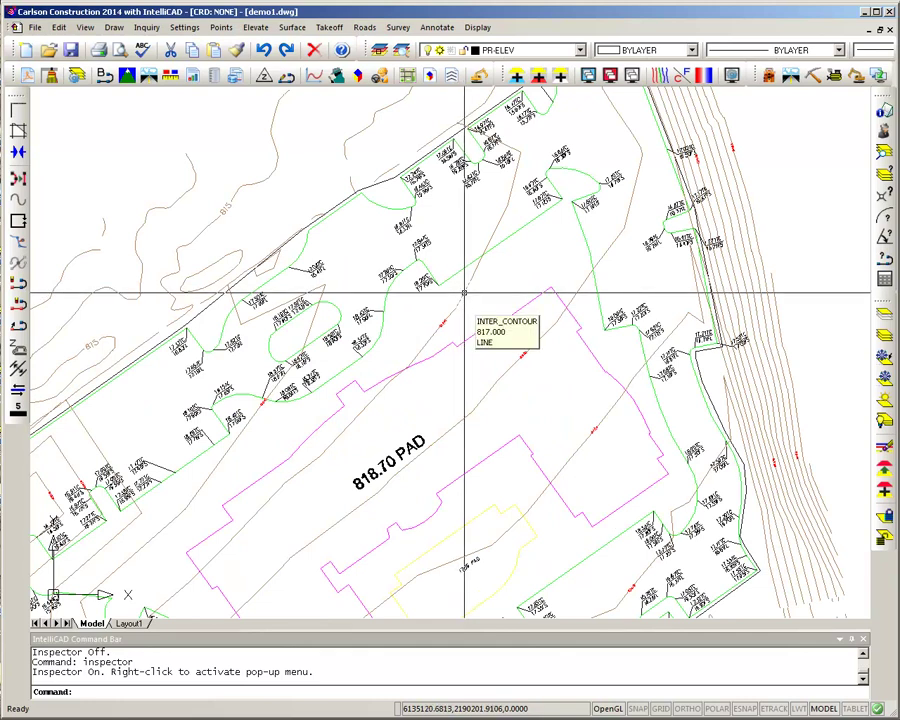
right_click(464, 293)
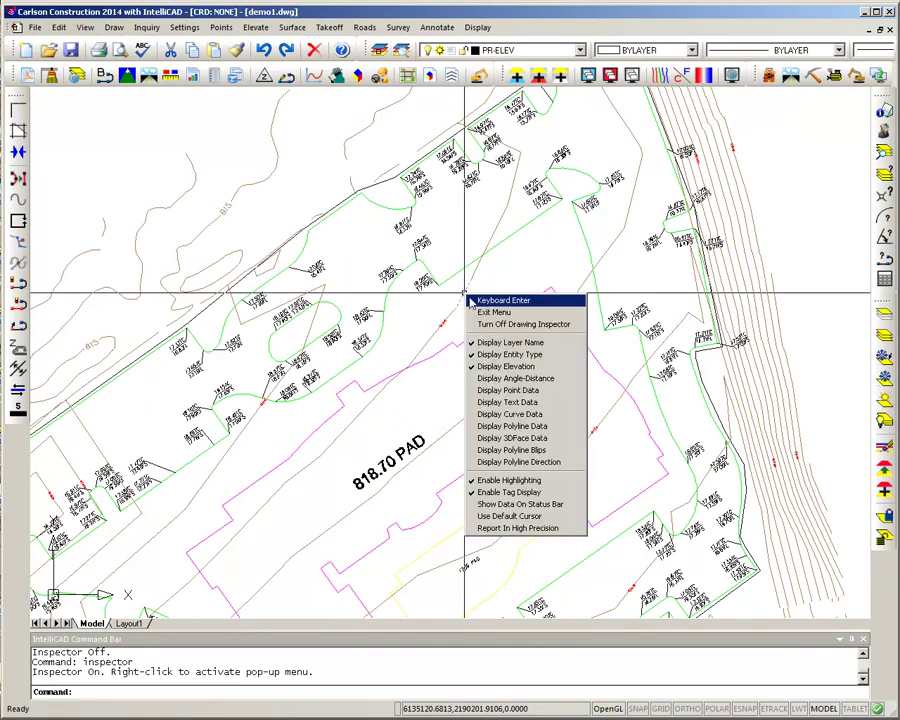
click(515, 354)
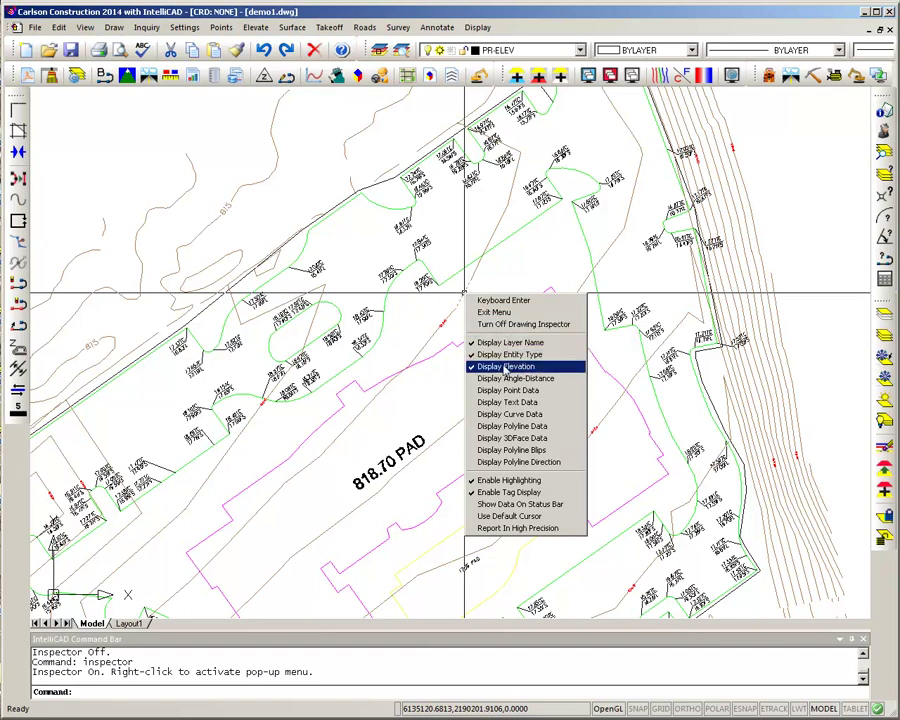
click(494, 312)
click(466, 293)
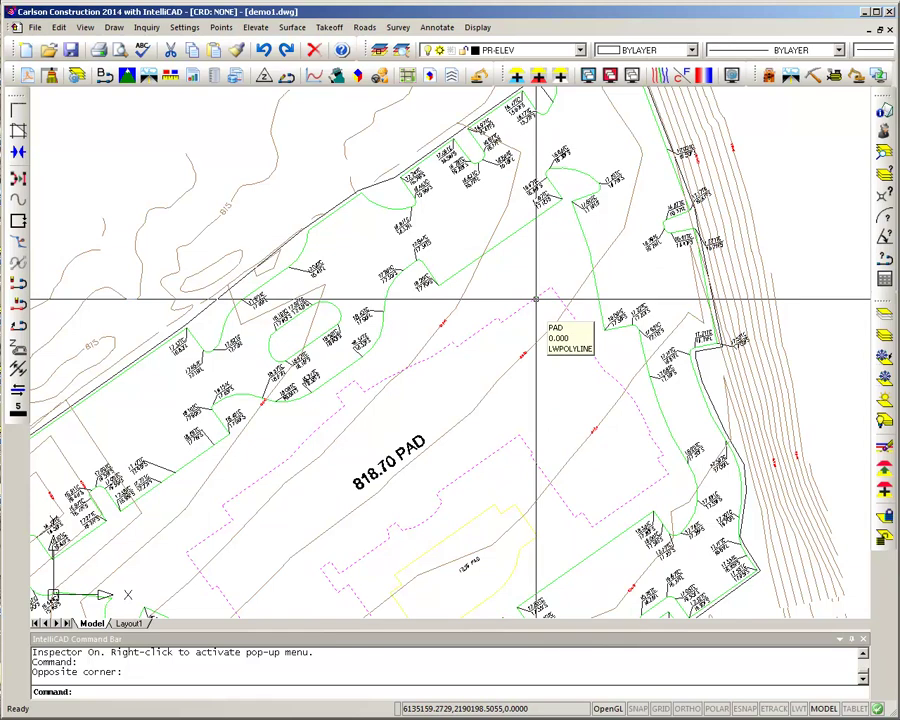
- Set the layers of the building pad outline, curb line and spot elevation labels (PAD, PR-FC-CURB, PR-ELEV) to the Design surface by selecting them in the drawing
click(538, 77)
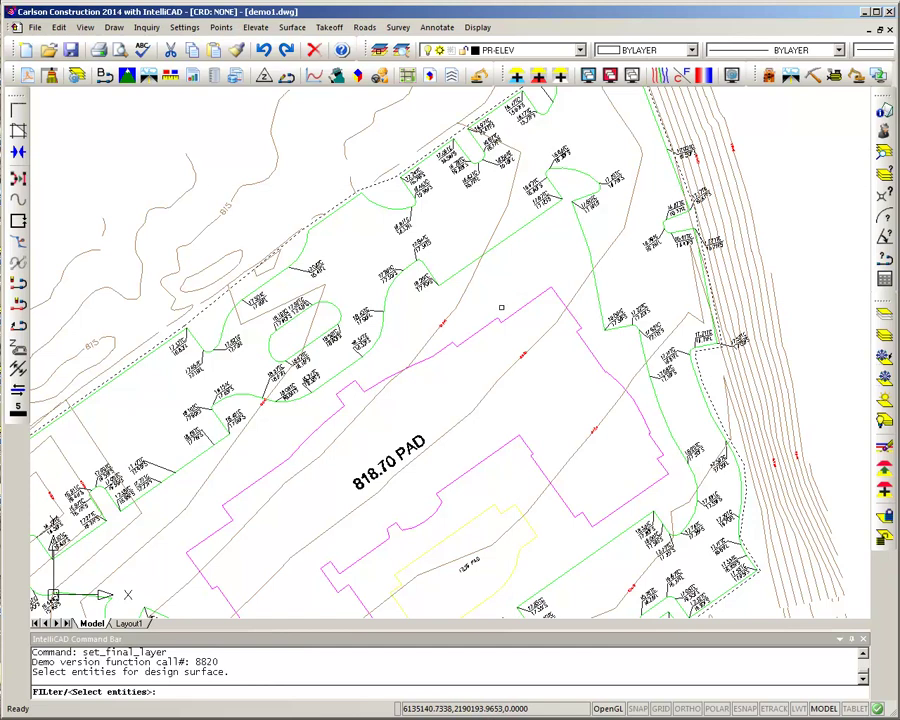
click(329, 27)
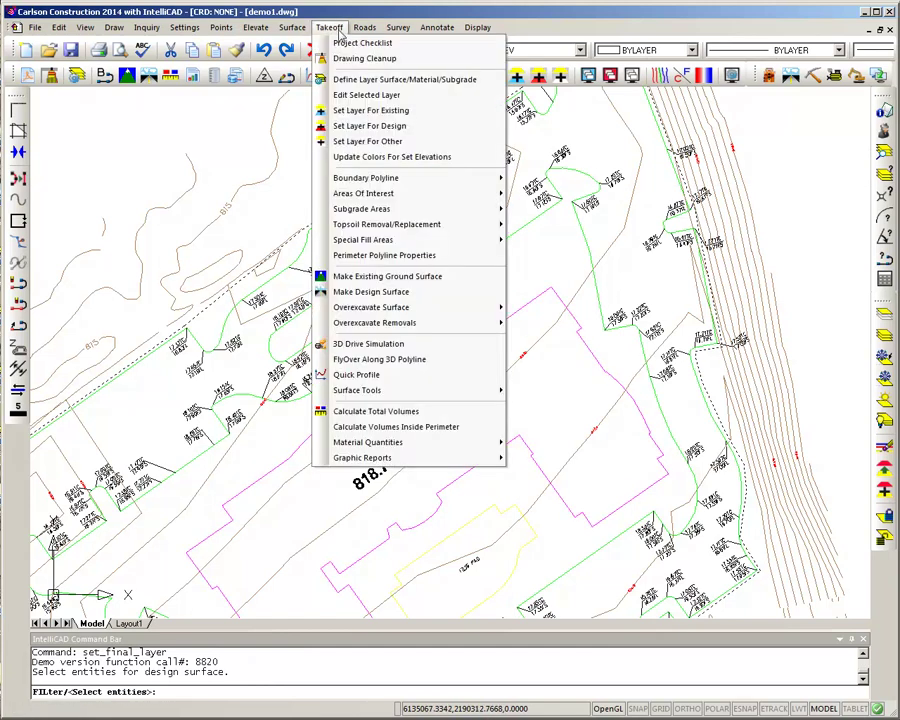
click(388, 127)
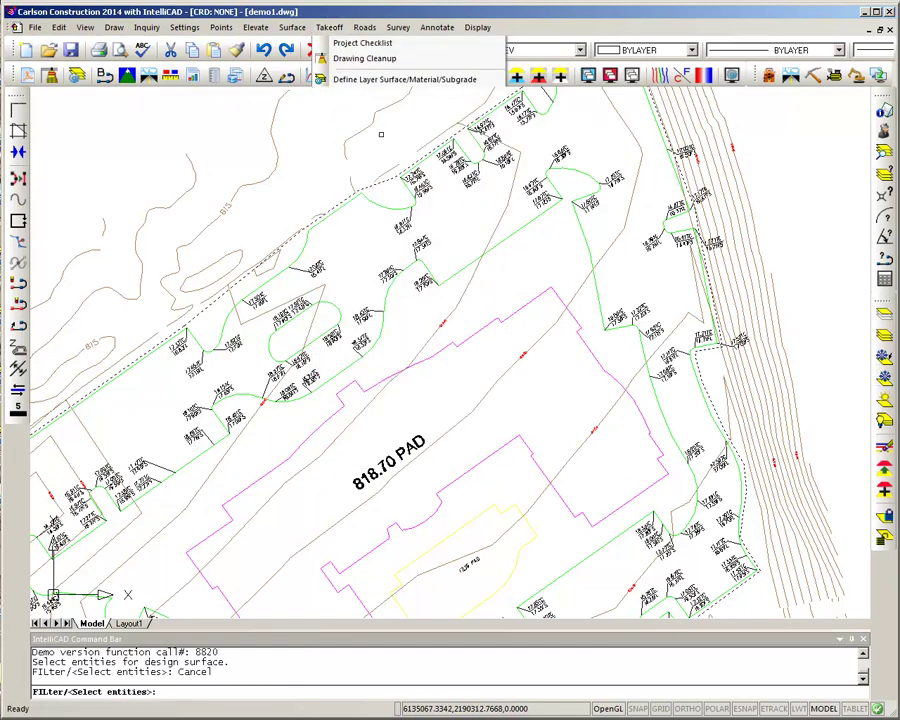
click(514, 314)
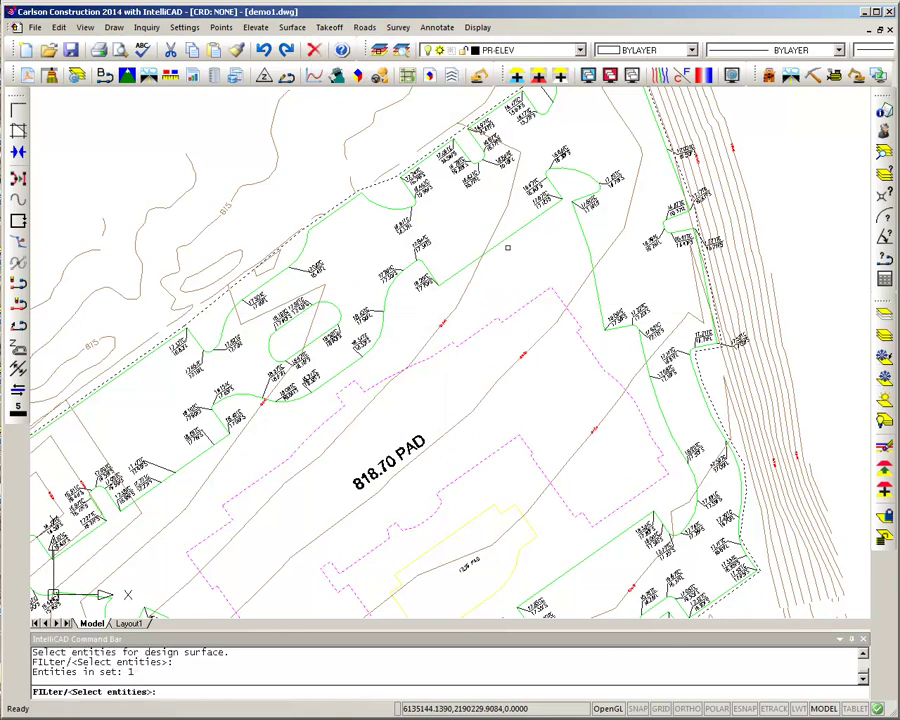
click(556, 212)
click(533, 183)
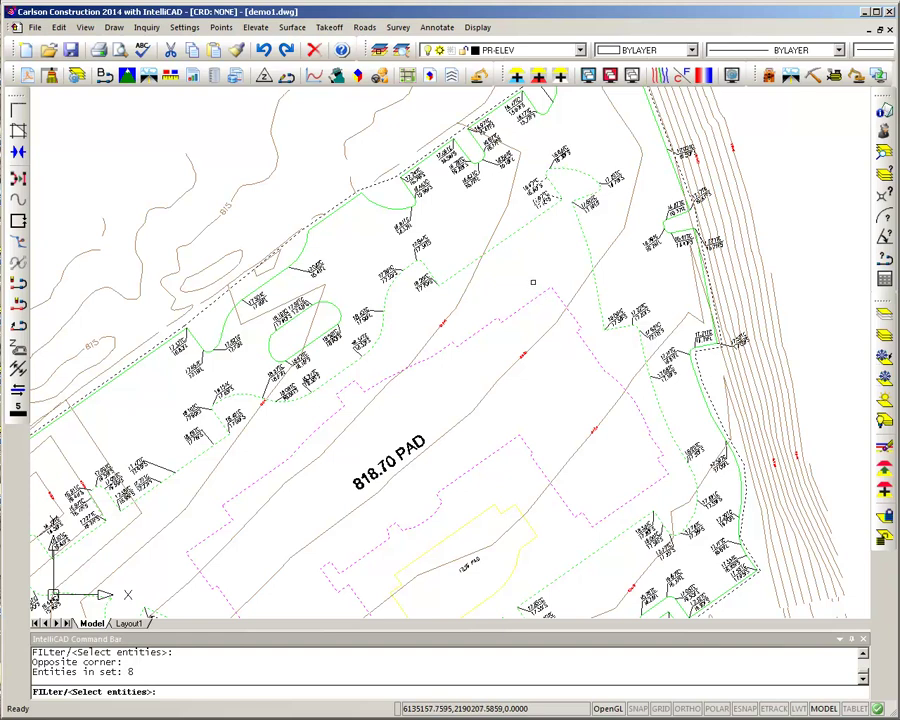
key(Return)
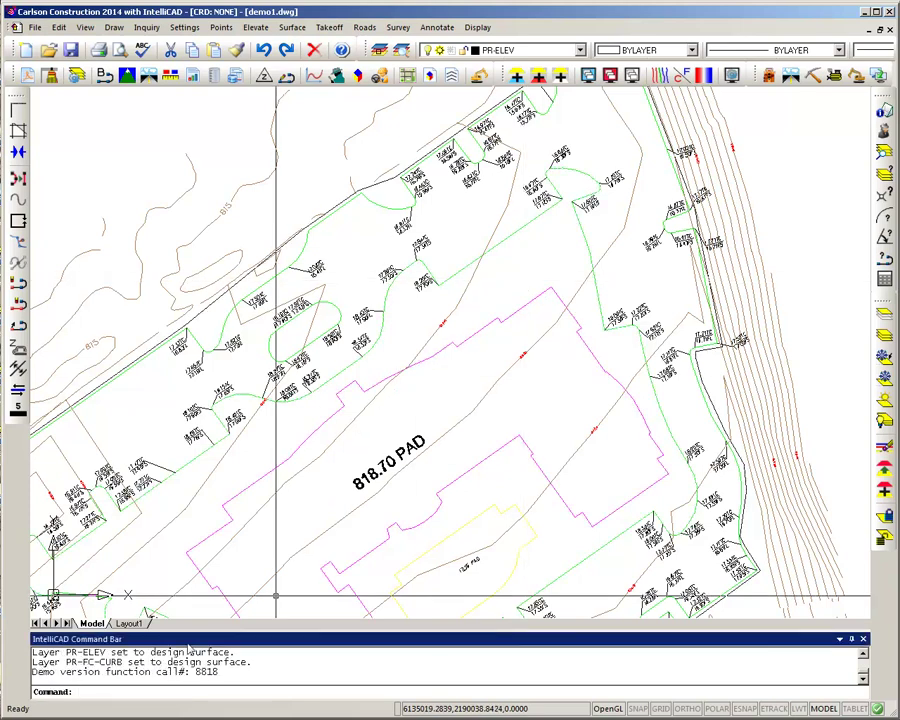
drag(67, 662, 258, 662)
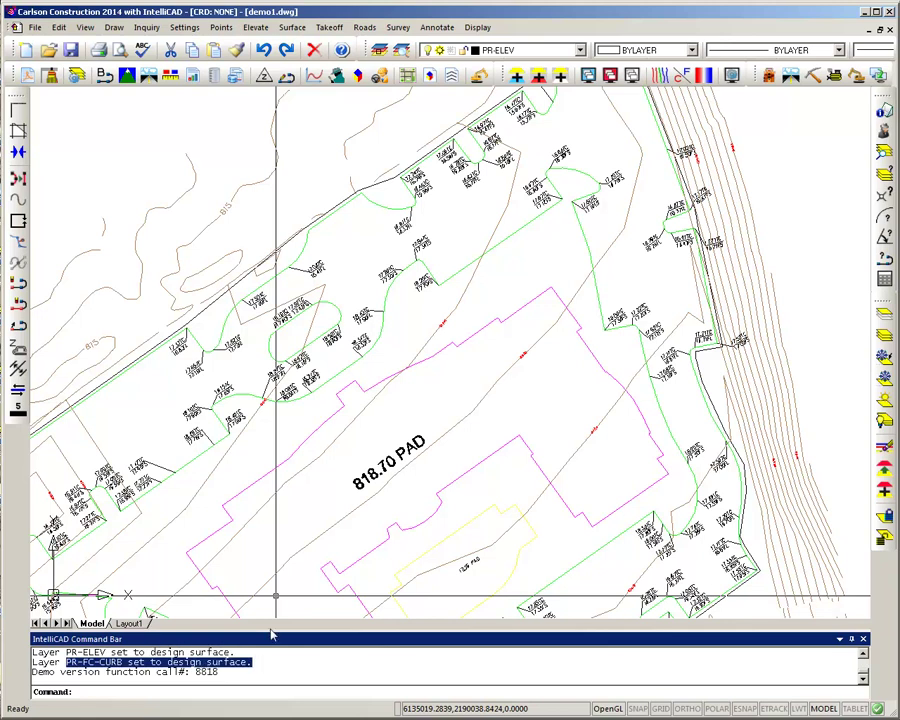
- Check the Design target's layers in the layer surface/material/subgrade definitions and save them to demo1.trg
click(77, 75)
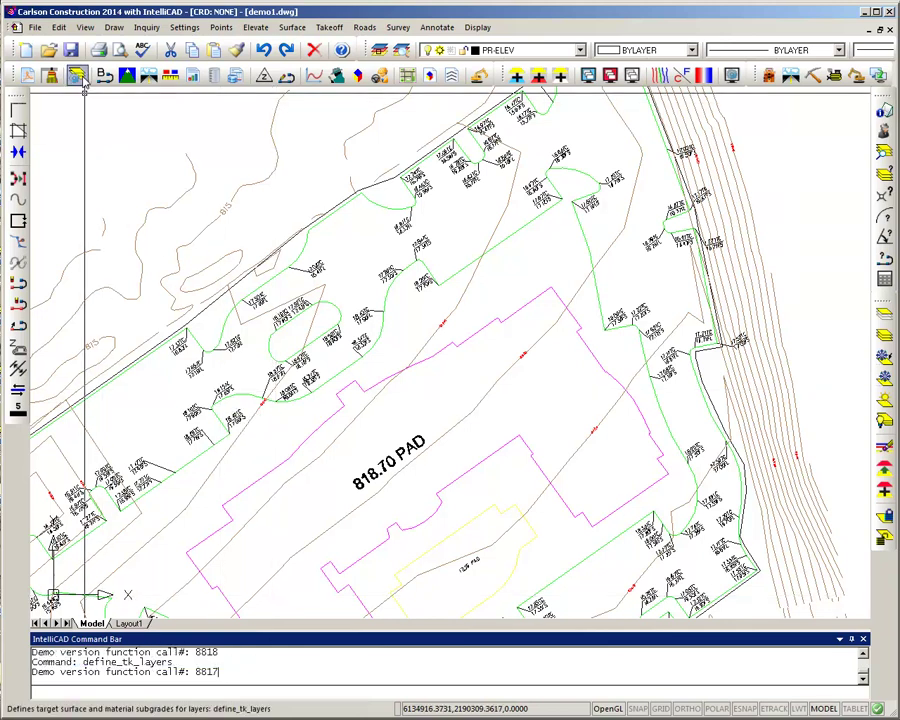
click(383, 206)
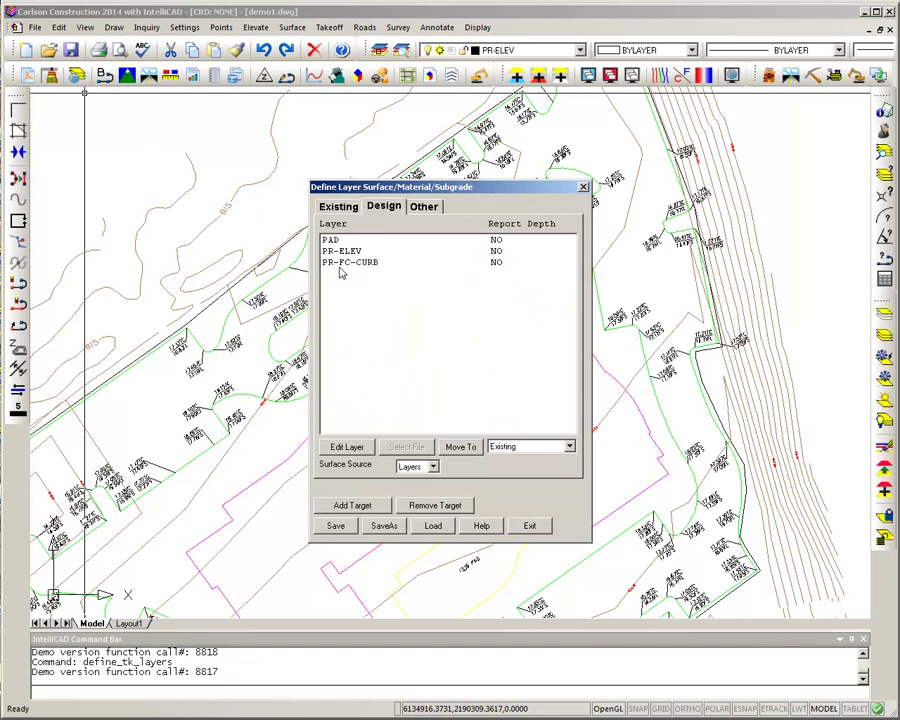
click(336, 524)
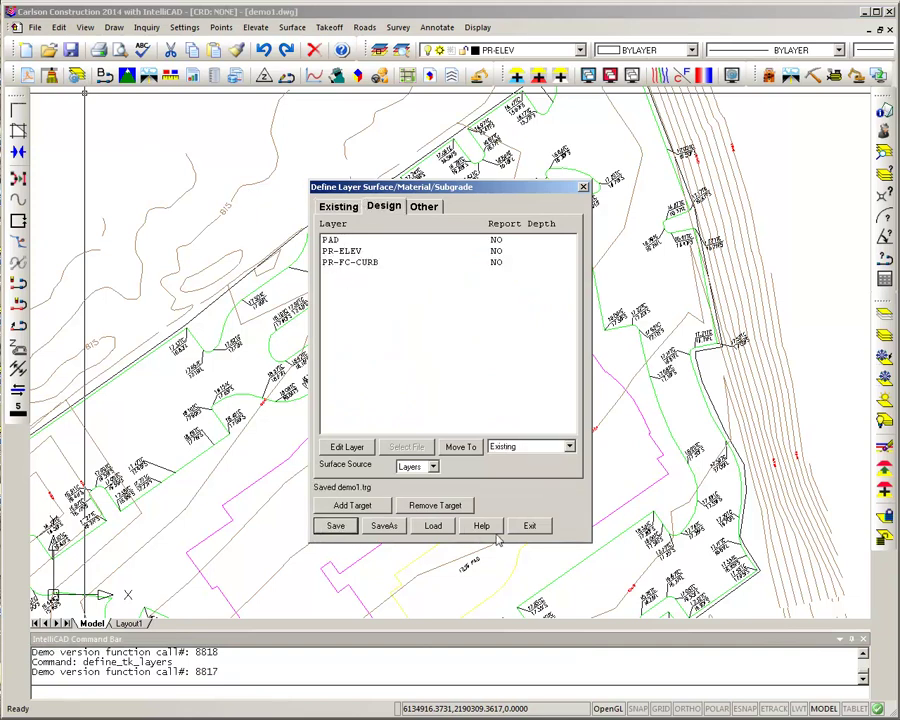
click(530, 525)
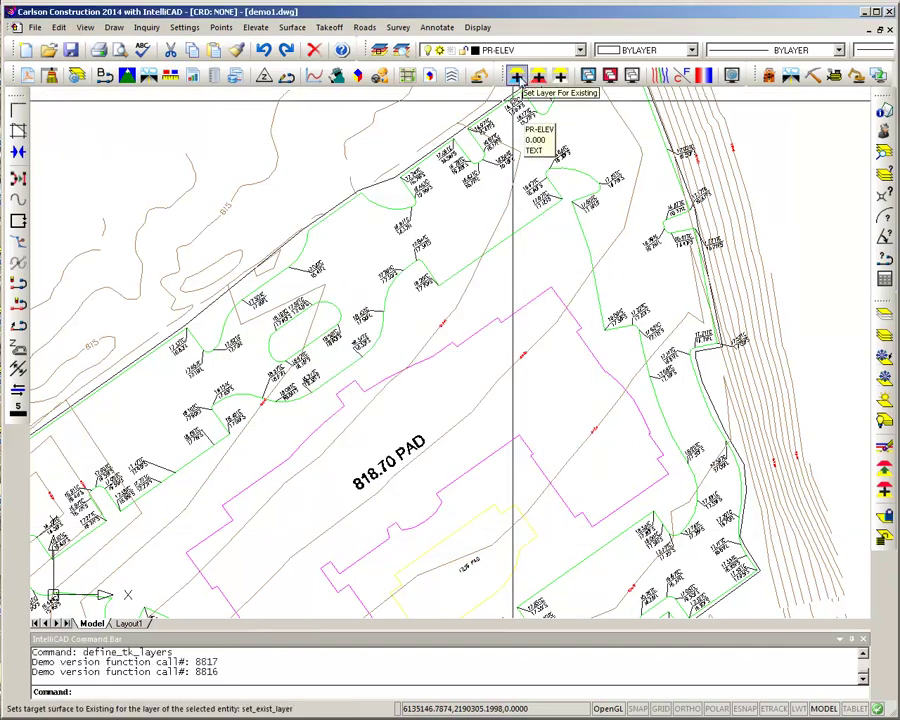
- Set the contour layer INTER_CONTOUR to the Existing surface by selecting contours inside the pad and along the eastern slope
click(516, 77)
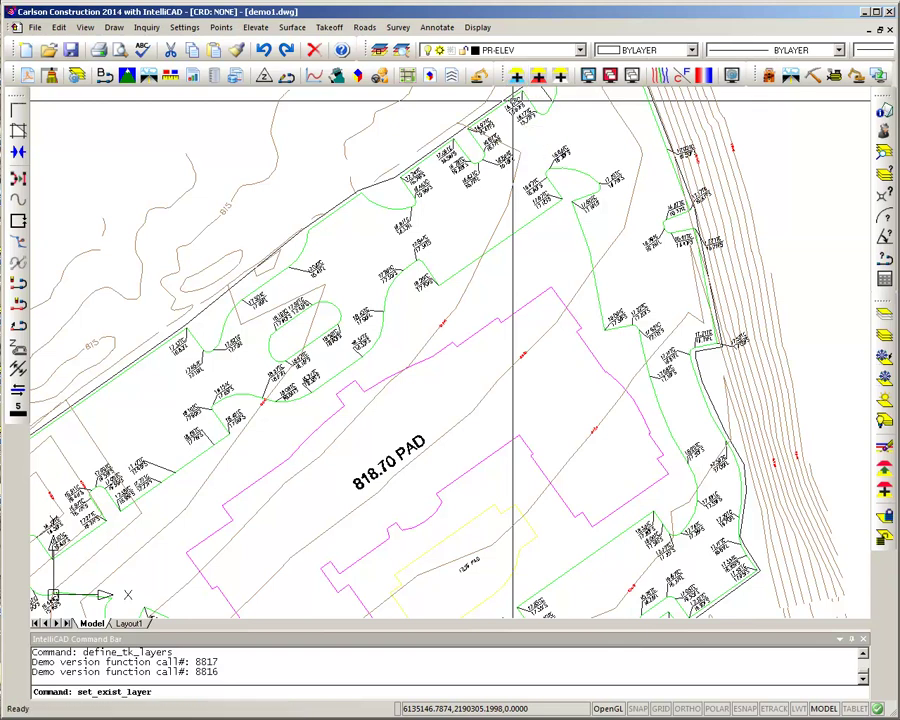
click(607, 449)
click(573, 412)
click(803, 361)
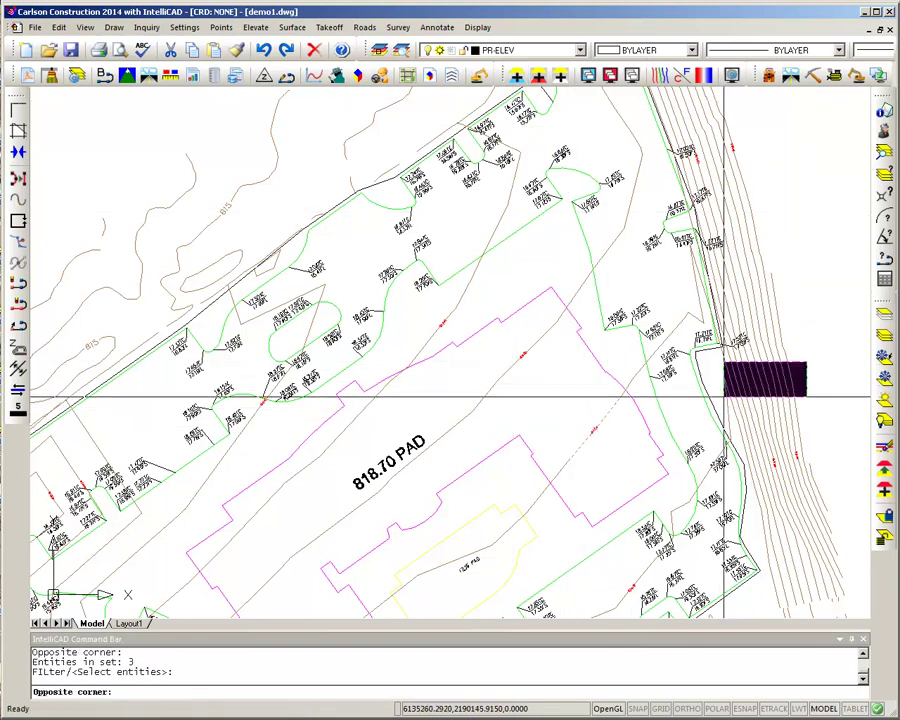
click(720, 398)
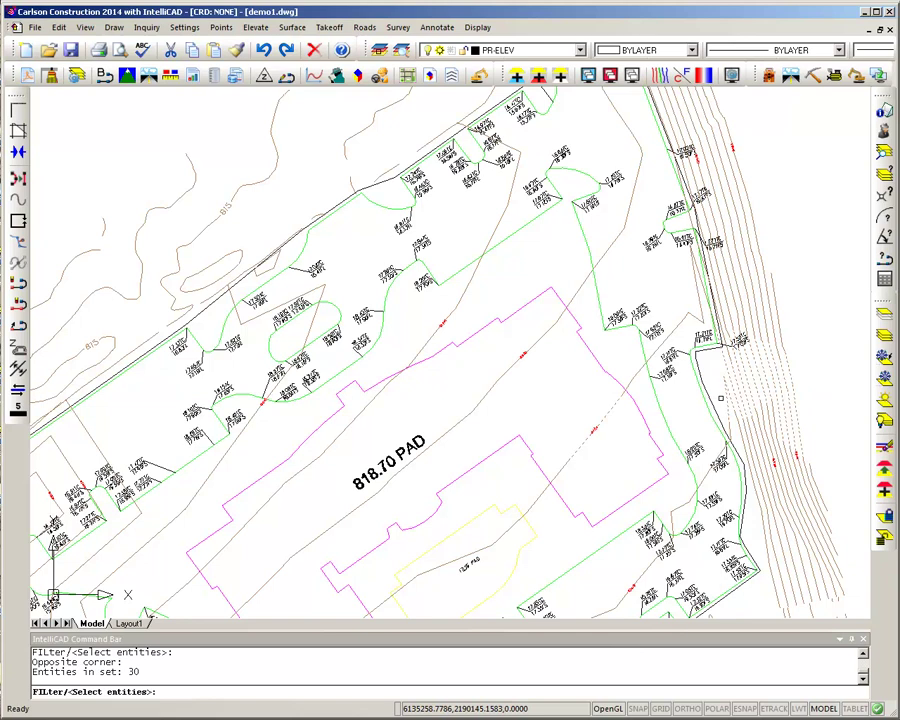
key(Return)
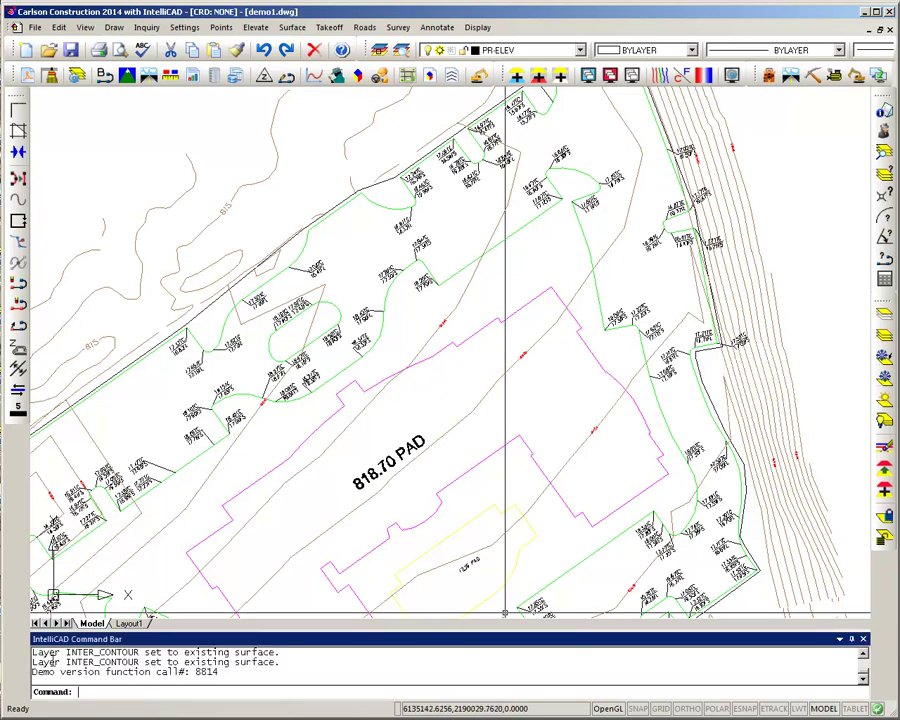
drag(184, 662, 275, 663)
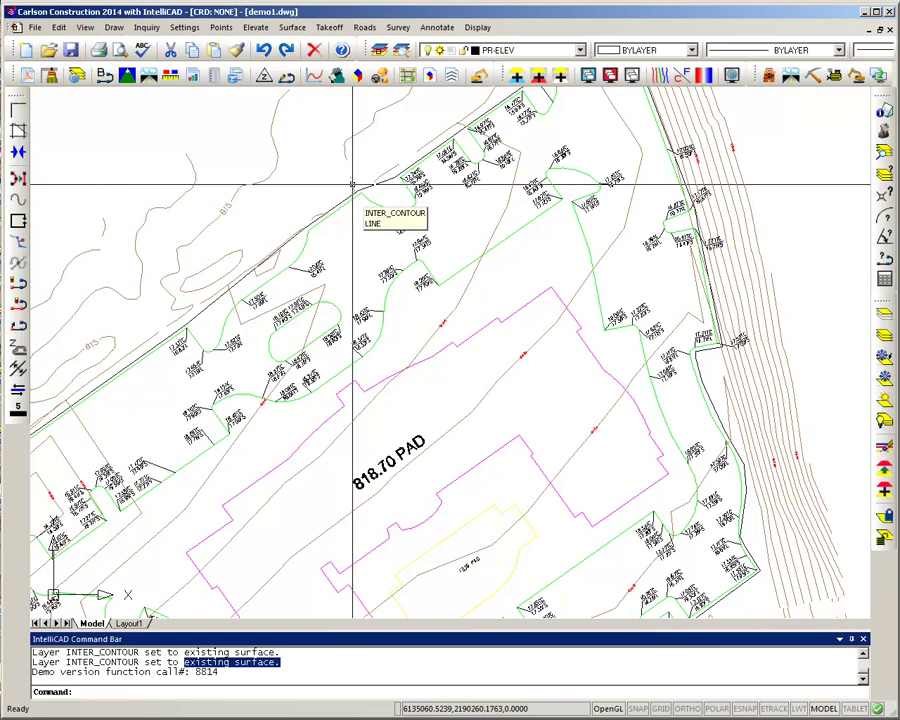
- Compare the layers assigned to the Existing, Design and Other targets in the layer surface/material/subgrade definitions
click(77, 77)
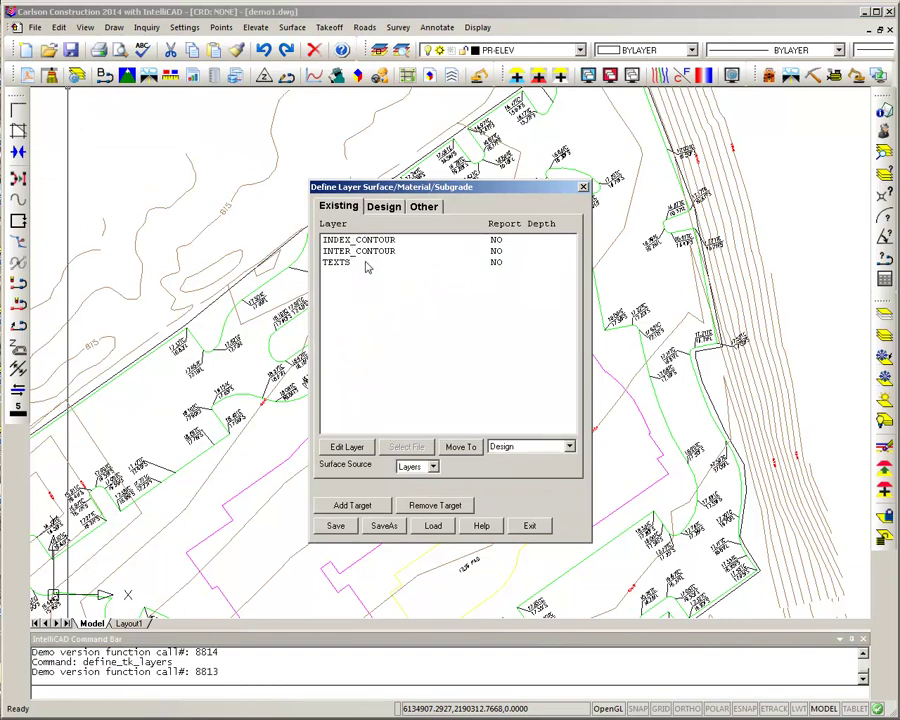
click(383, 206)
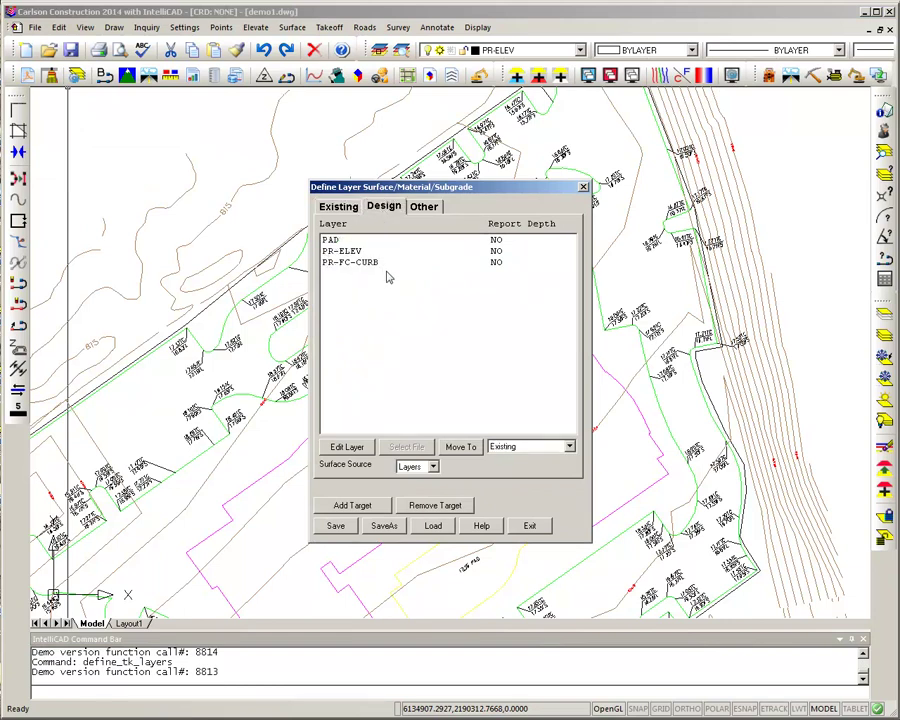
click(336, 208)
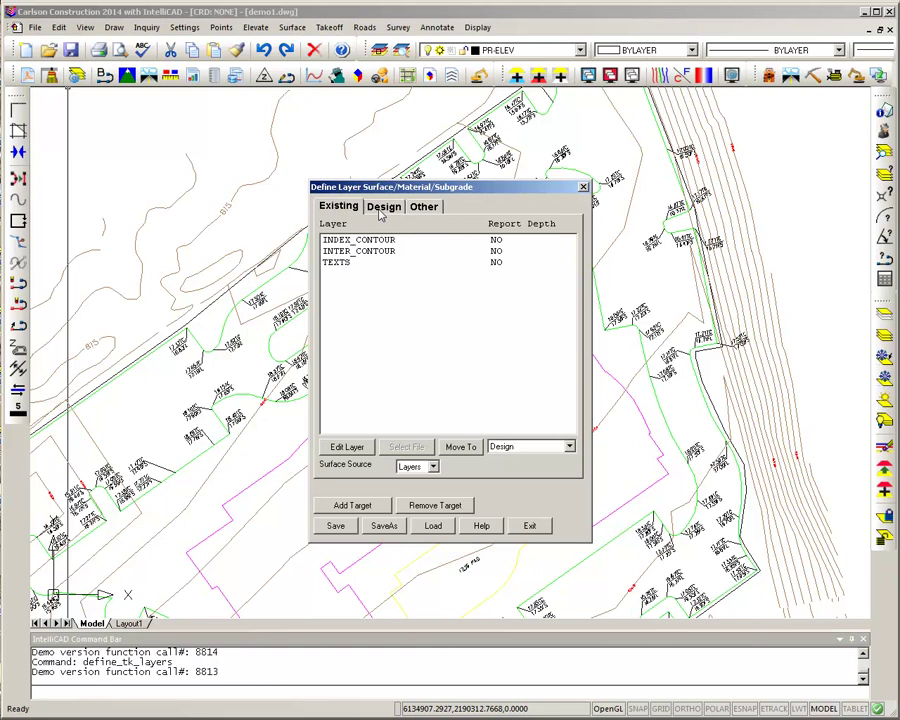
click(381, 209)
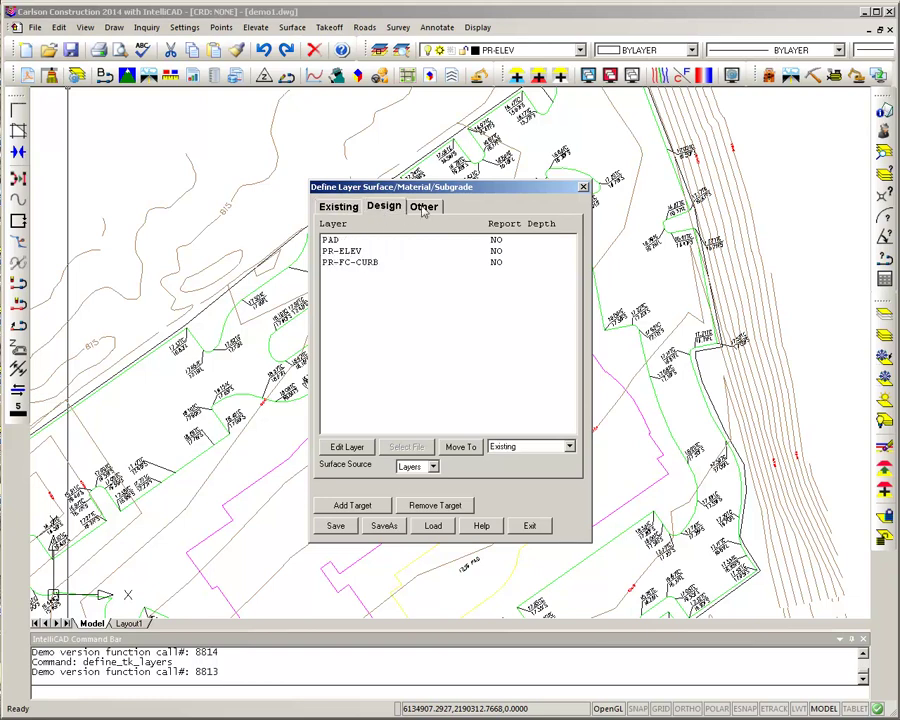
click(424, 208)
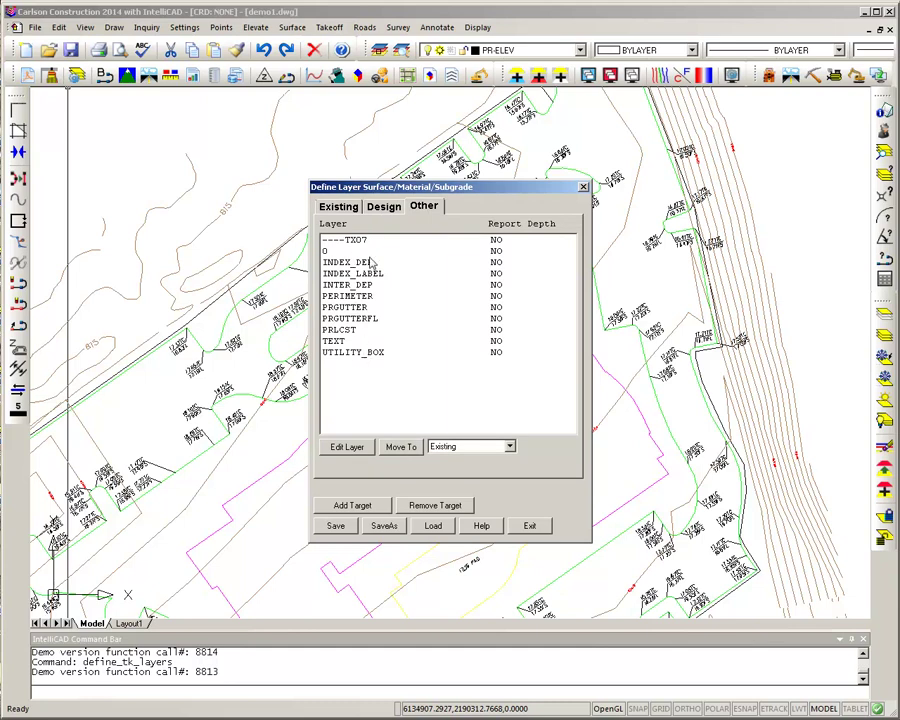
click(340, 207)
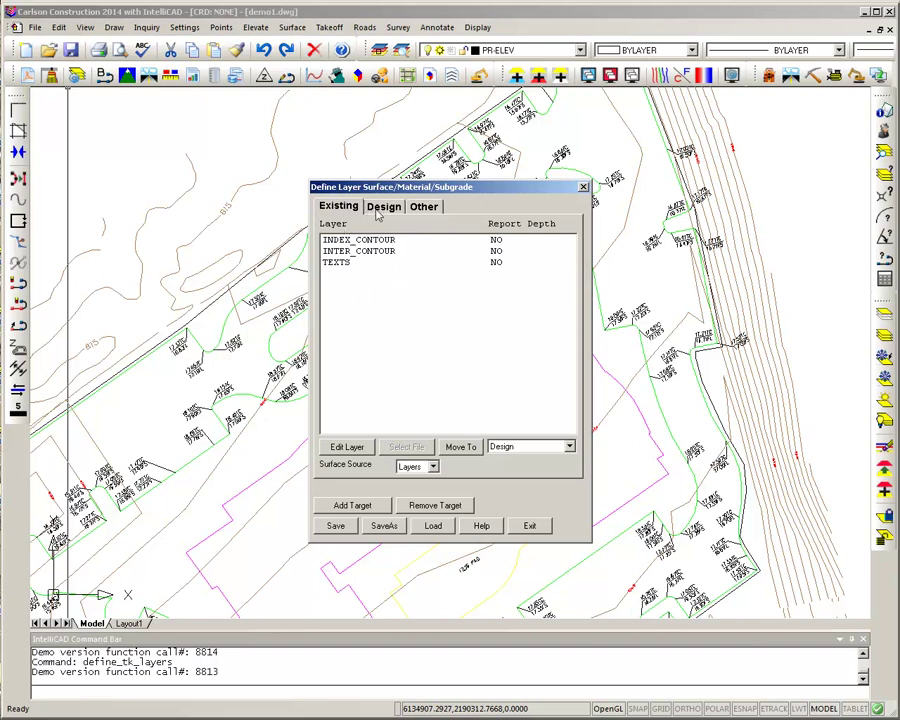
click(380, 210)
click(342, 210)
click(425, 207)
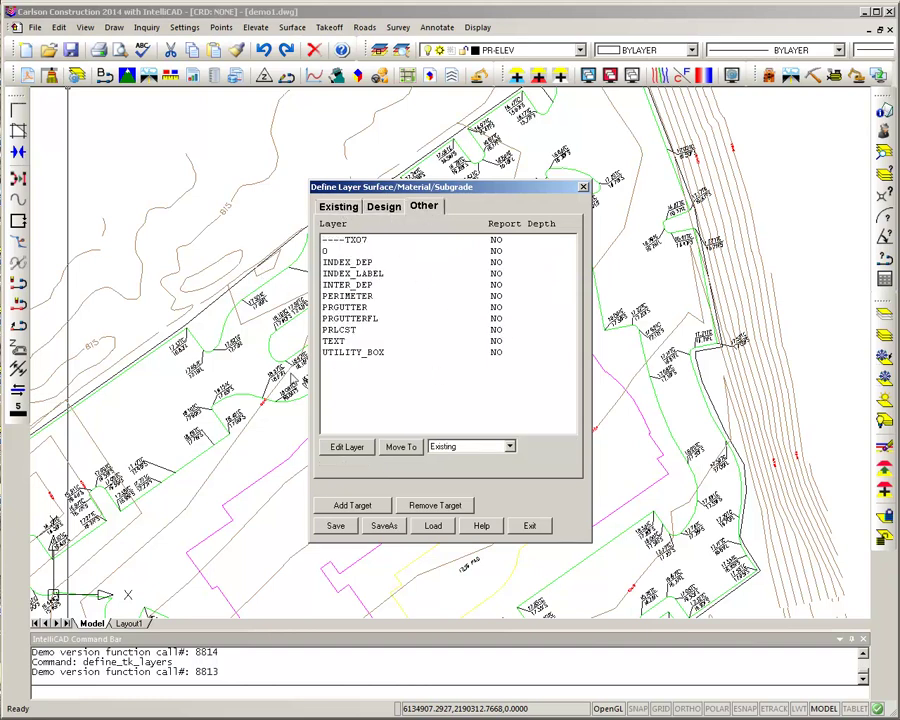
click(337, 208)
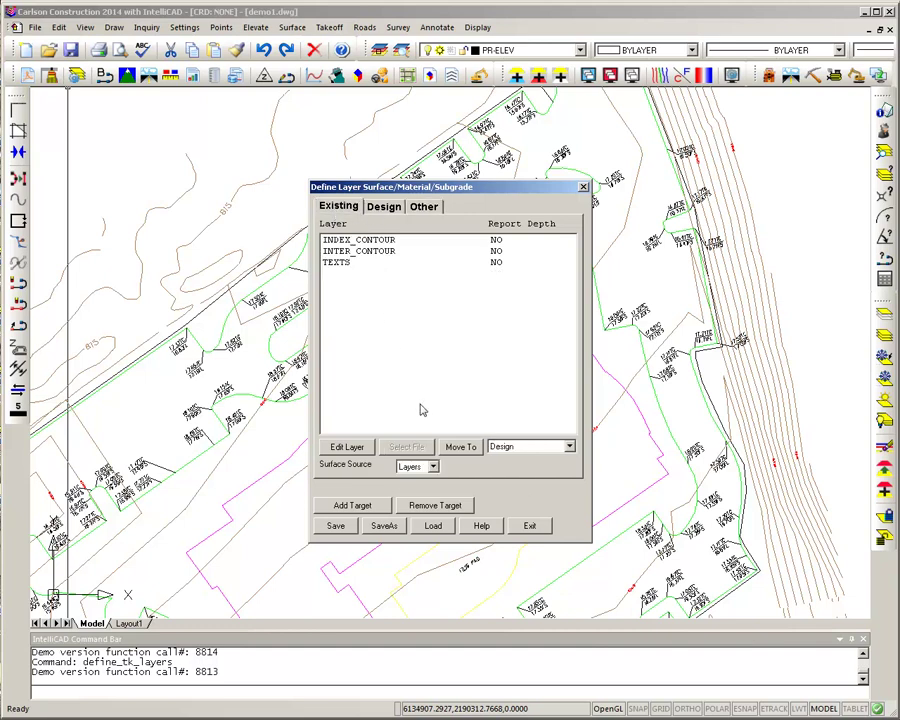
click(529, 527)
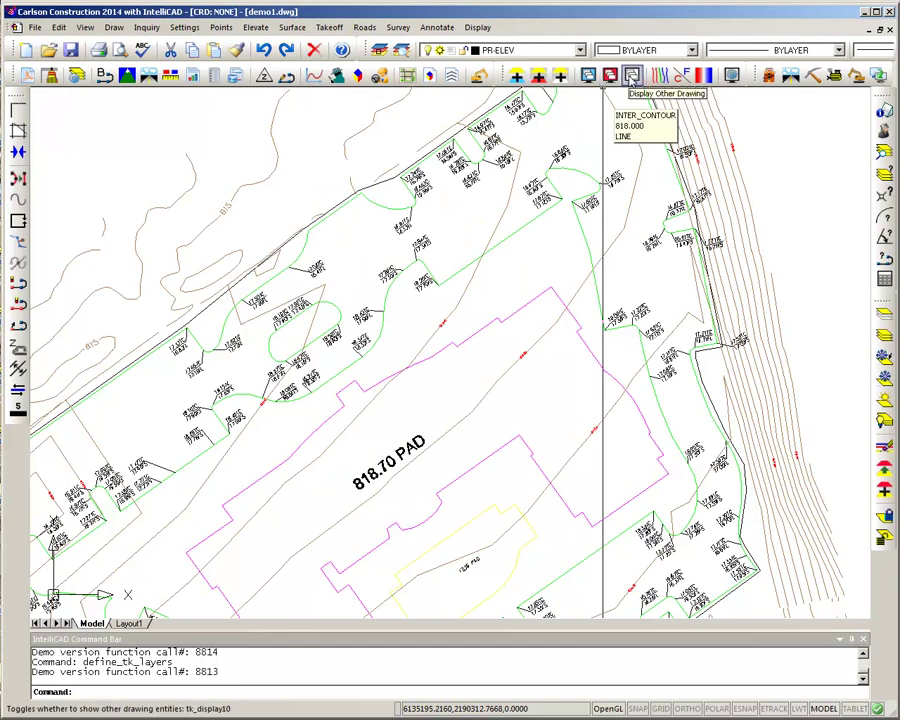
- Hide the Other drawing entities, and toggle the Design drawing entities off and back on to view the existing contours alone
click(633, 76)
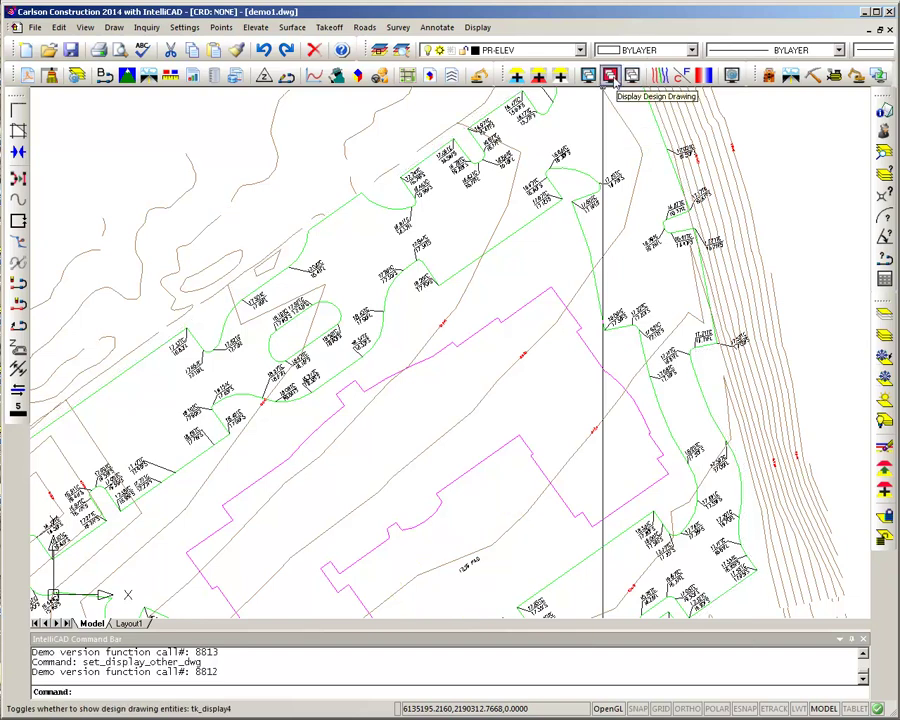
click(609, 76)
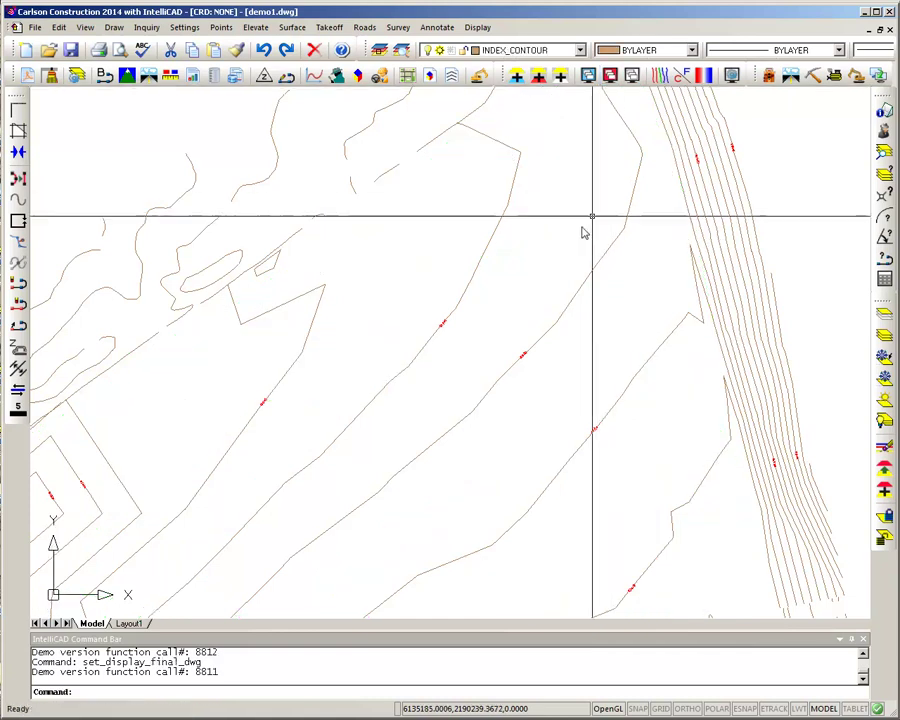
scroll(590, 222, down, 5)
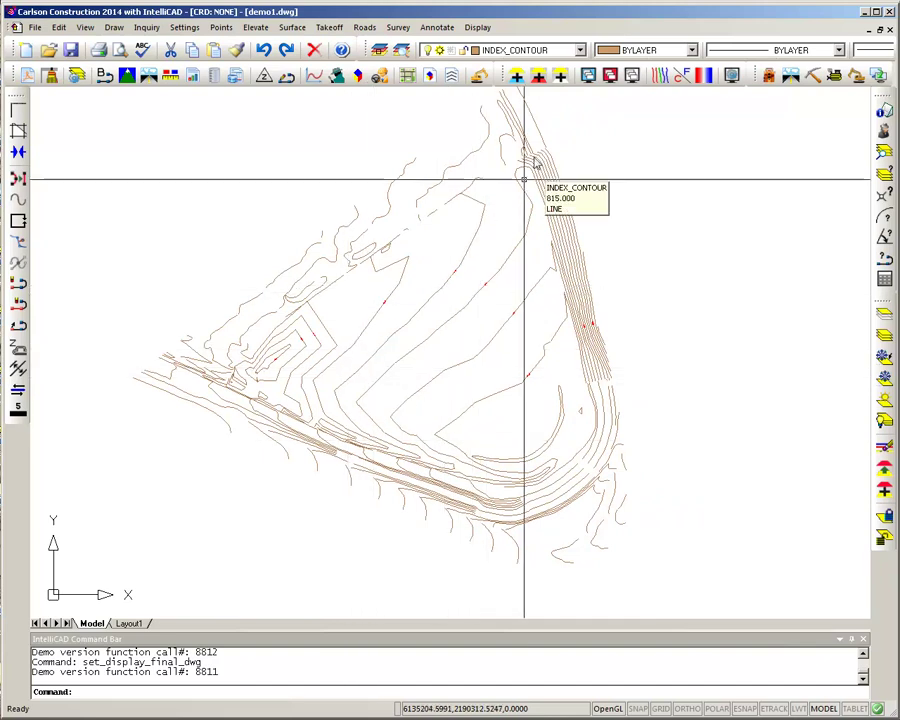
click(609, 78)
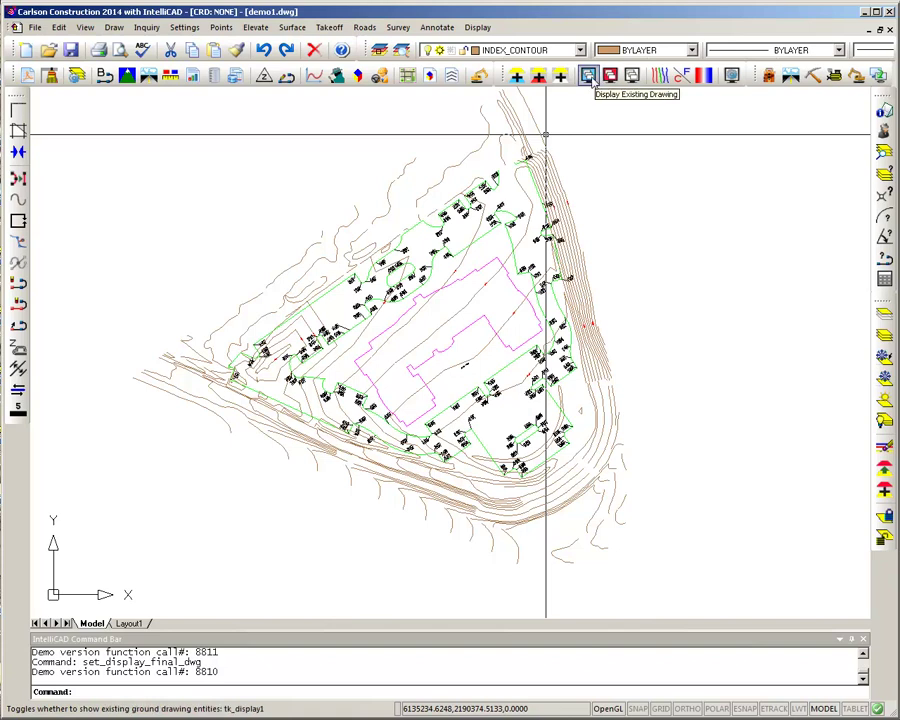
- Hide the Existing and Design drawing entities and show the Other drawing entities alone around the building pad
click(589, 78)
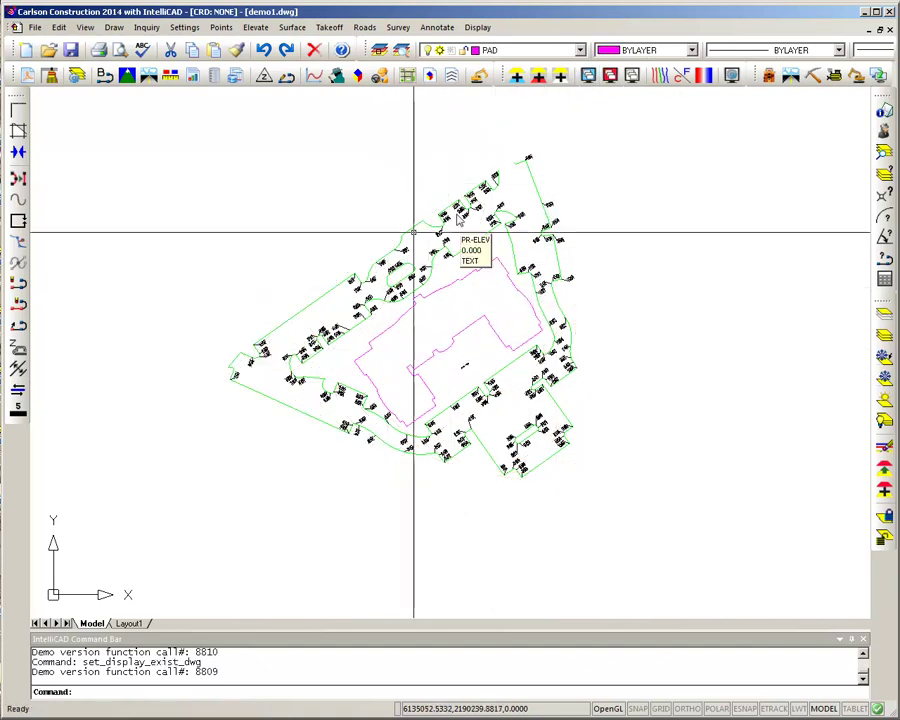
scroll(464, 400, up, 4)
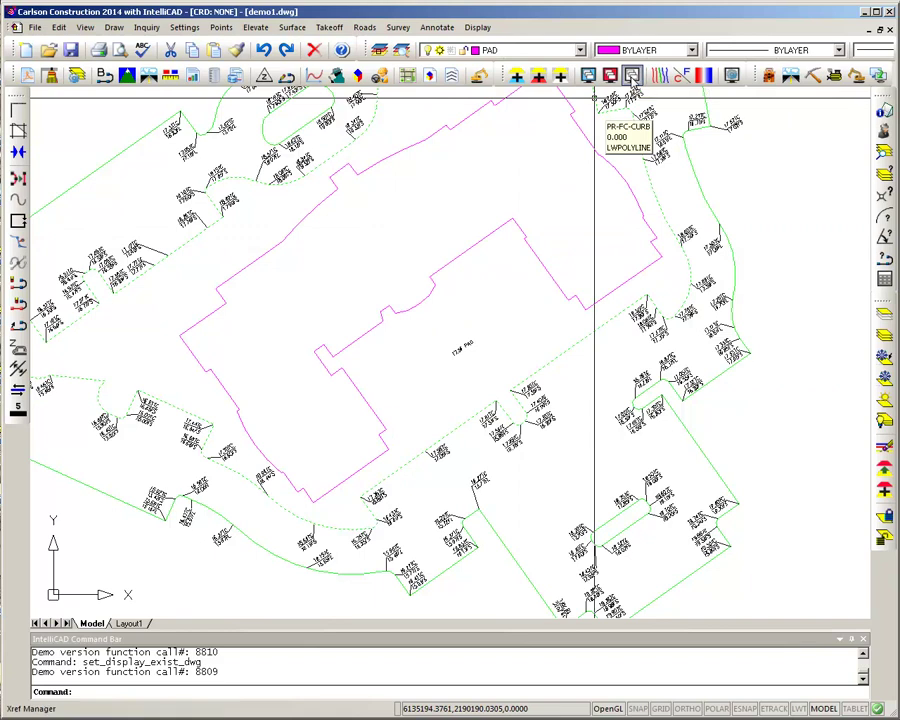
click(632, 77)
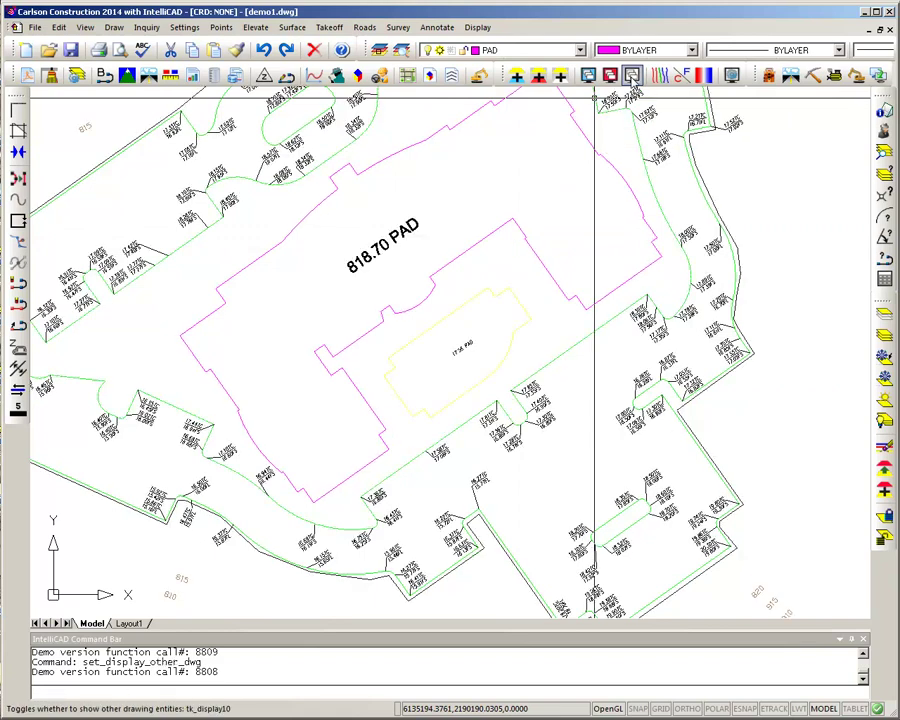
click(610, 78)
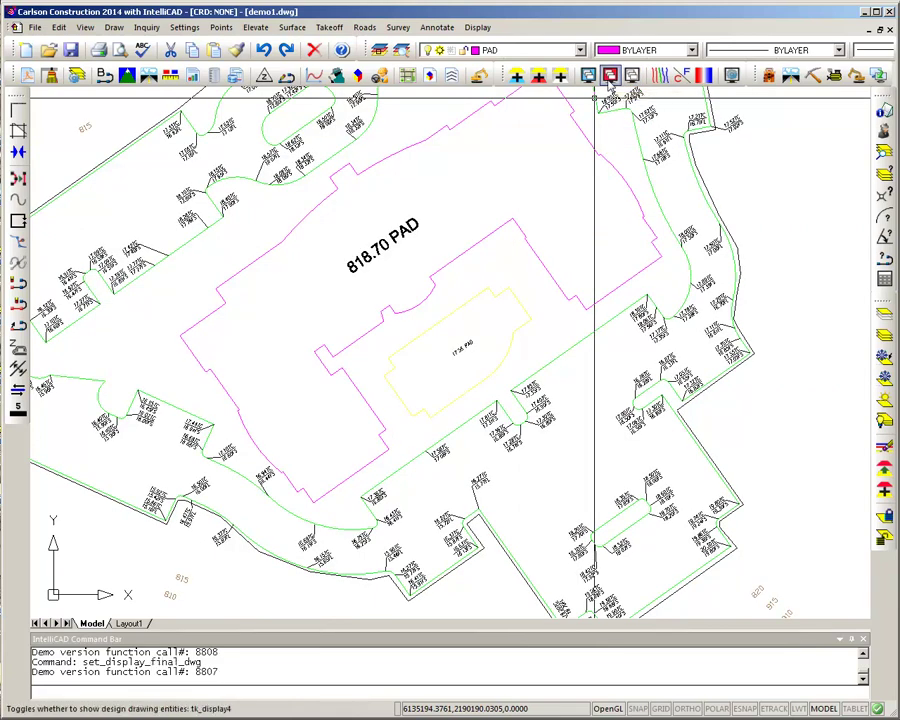
scroll(521, 241, down, 4)
scroll(503, 276, up, 3)
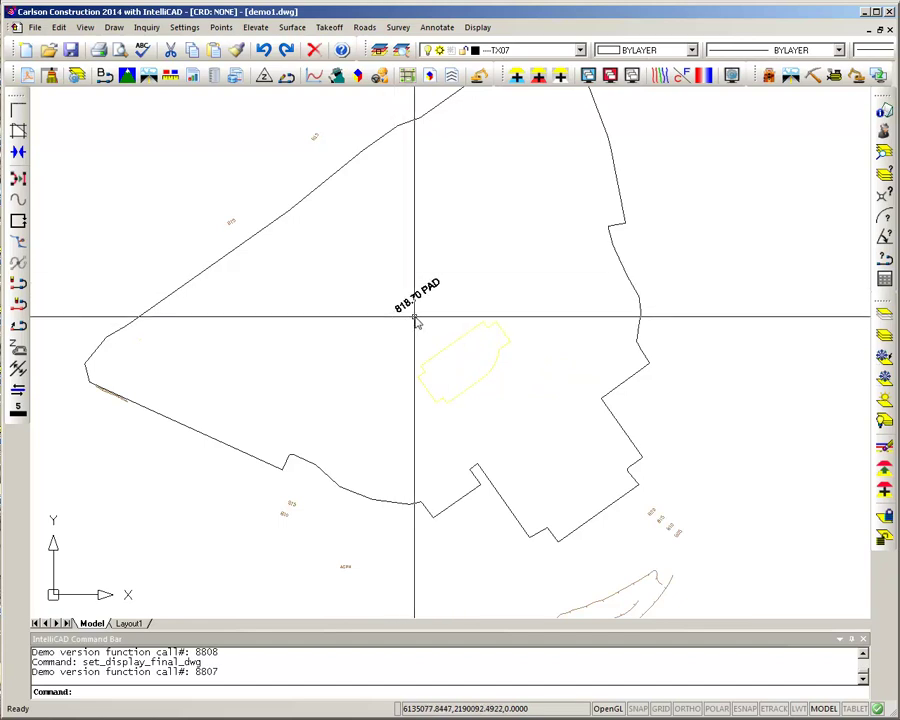
- Set the layers of the 818.70 PAD text and the yellow outline inside the pad to the Design surface
click(538, 79)
click(419, 289)
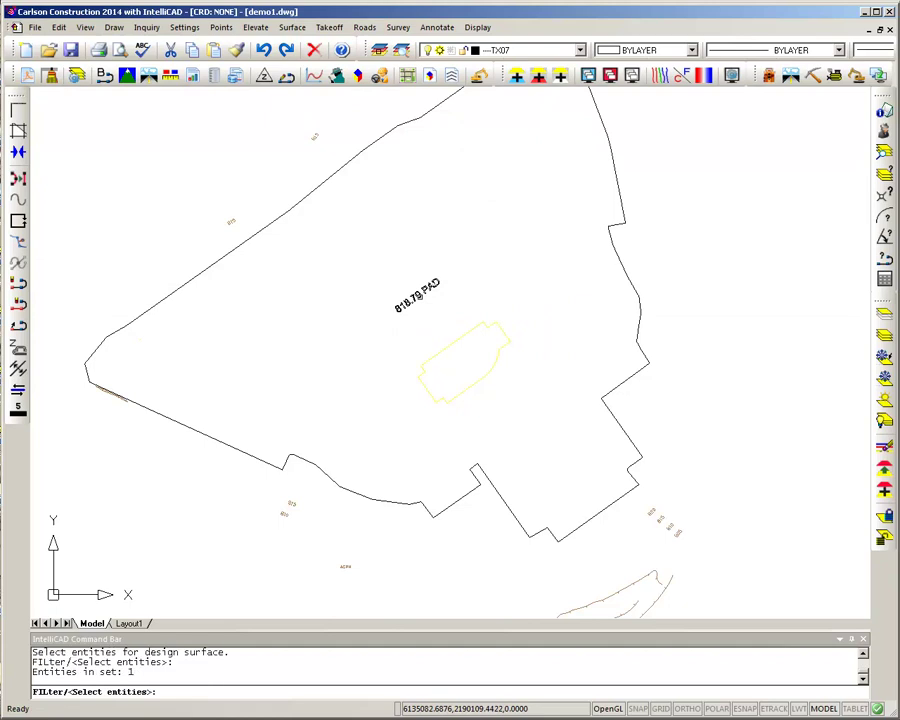
click(448, 346)
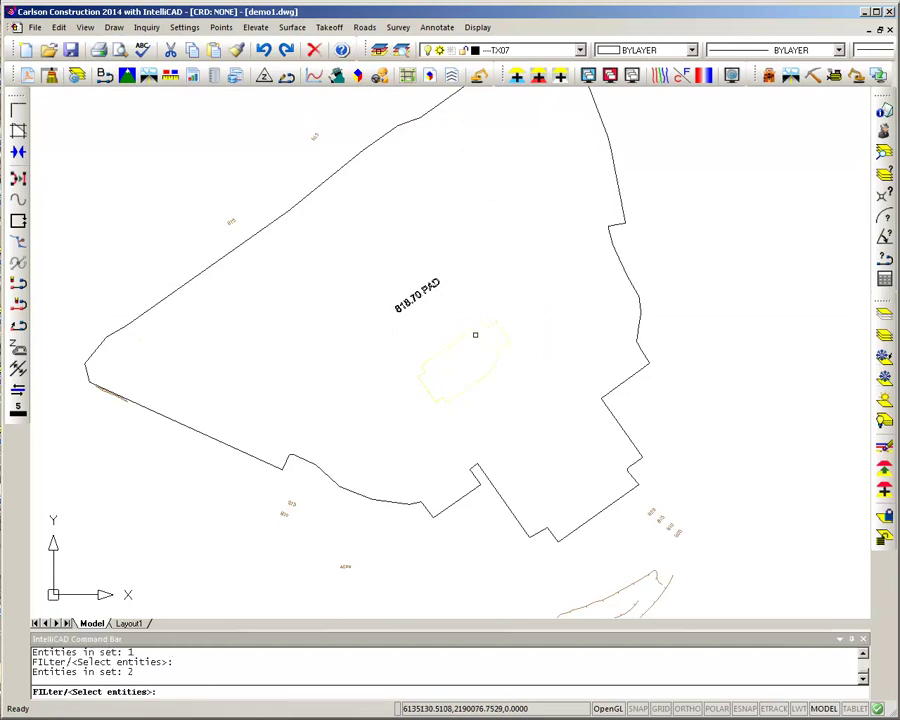
key(Return)
- Inspect the remaining Other entities and hide them, then check the Existing drawing alone, together with the Design drawing, and the Design alone
middle_drag(508, 381, 451, 258)
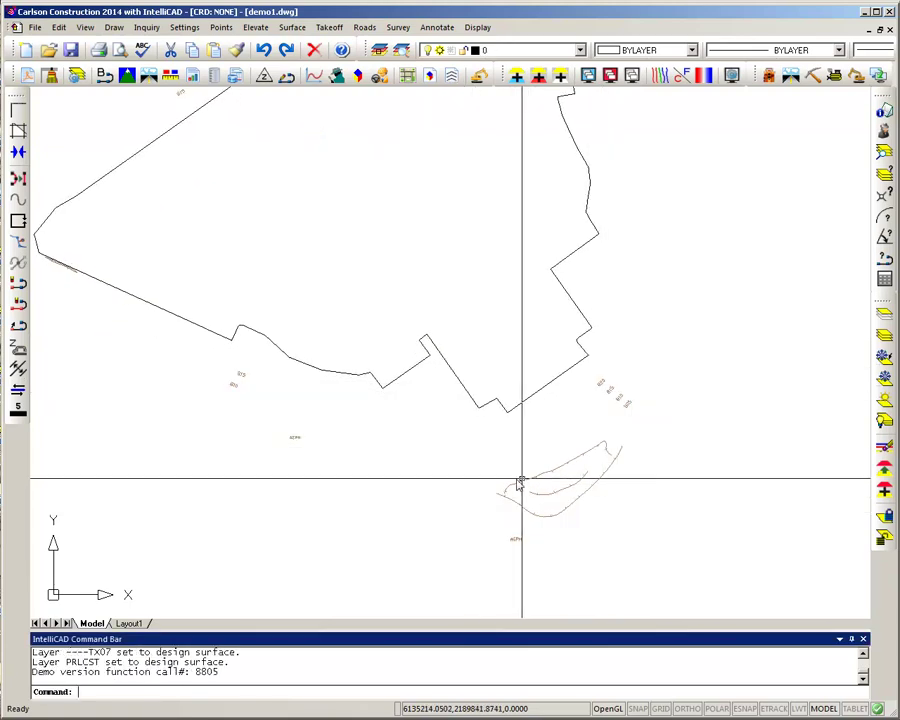
scroll(371, 243, down, 1)
middle_drag(415, 199, 459, 389)
middle_drag(470, 283, 460, 229)
click(632, 80)
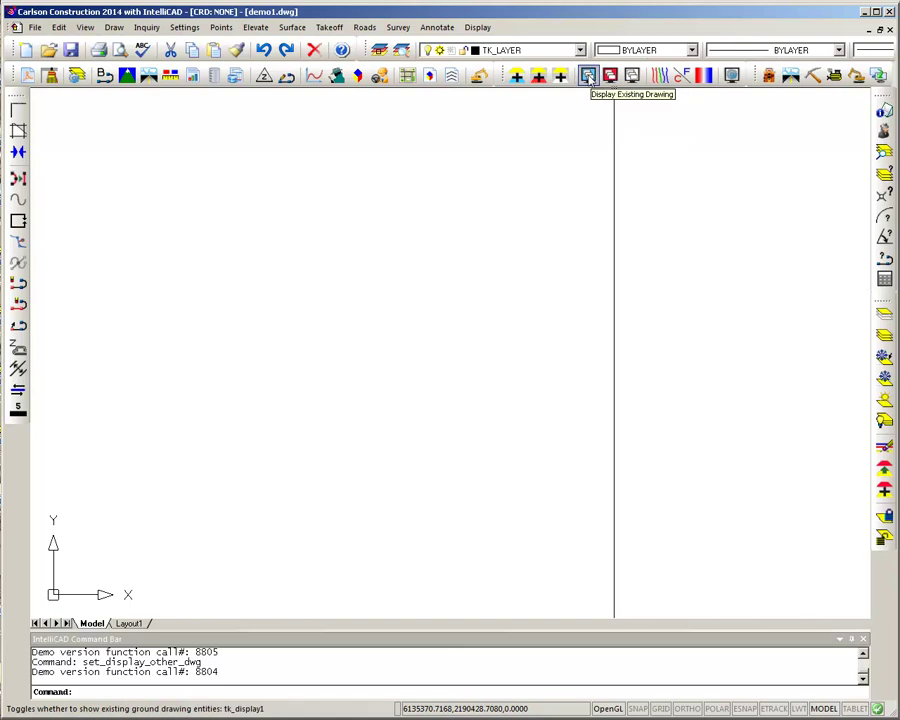
click(589, 78)
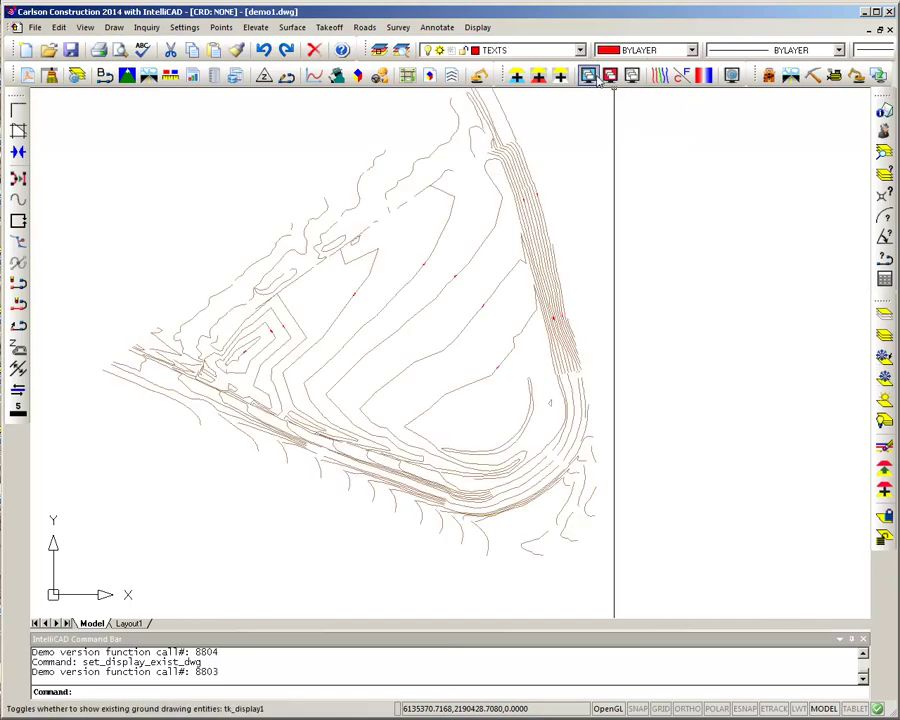
click(610, 79)
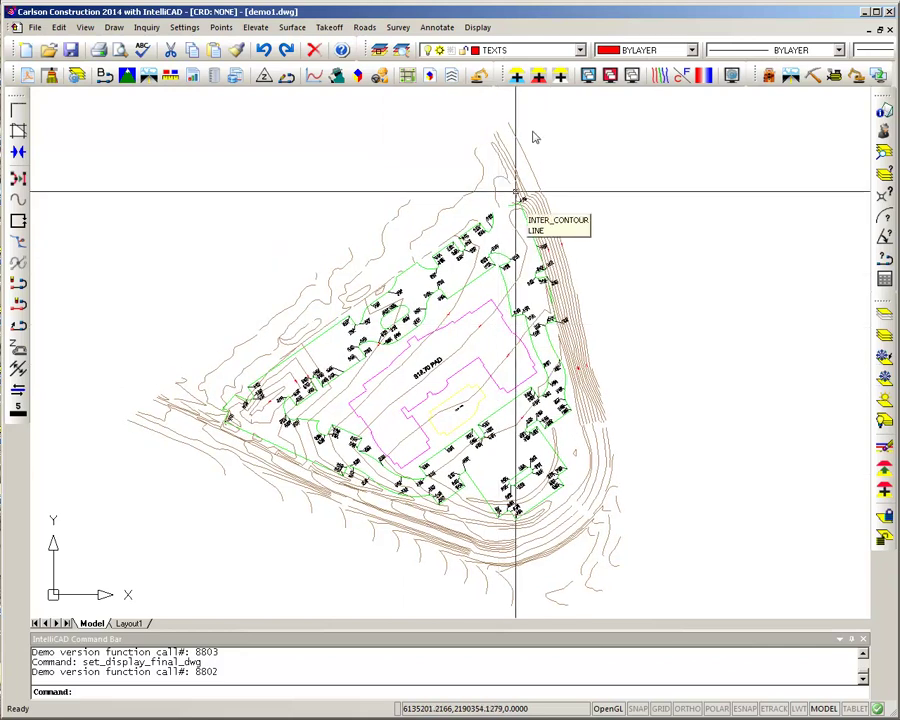
click(588, 78)
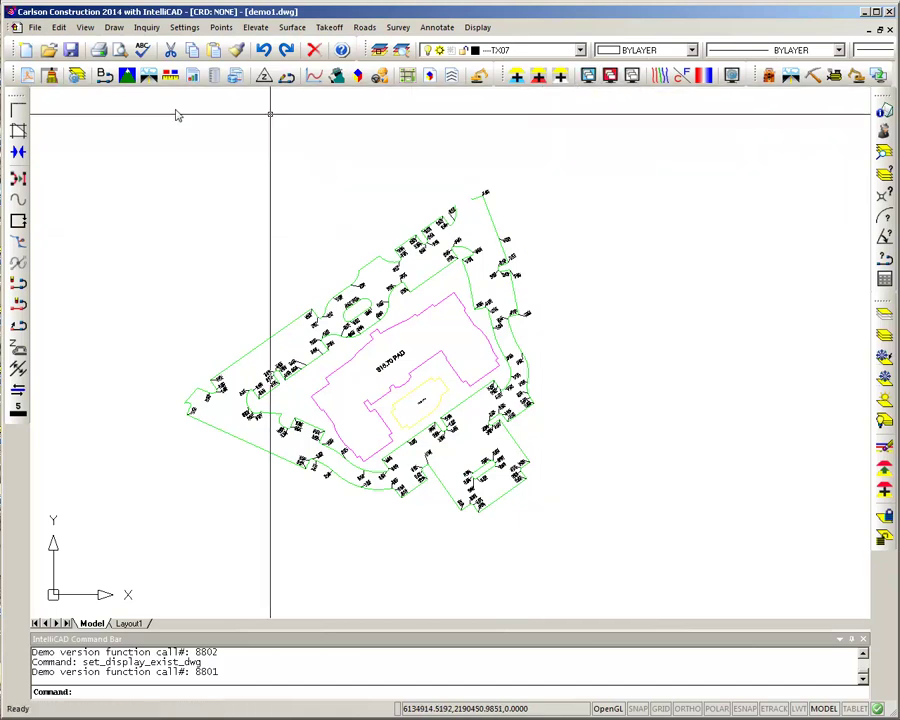
- Review the layers assigned to the Existing, Design and Other targets in the layer surface/material/subgrade definitions
click(78, 77)
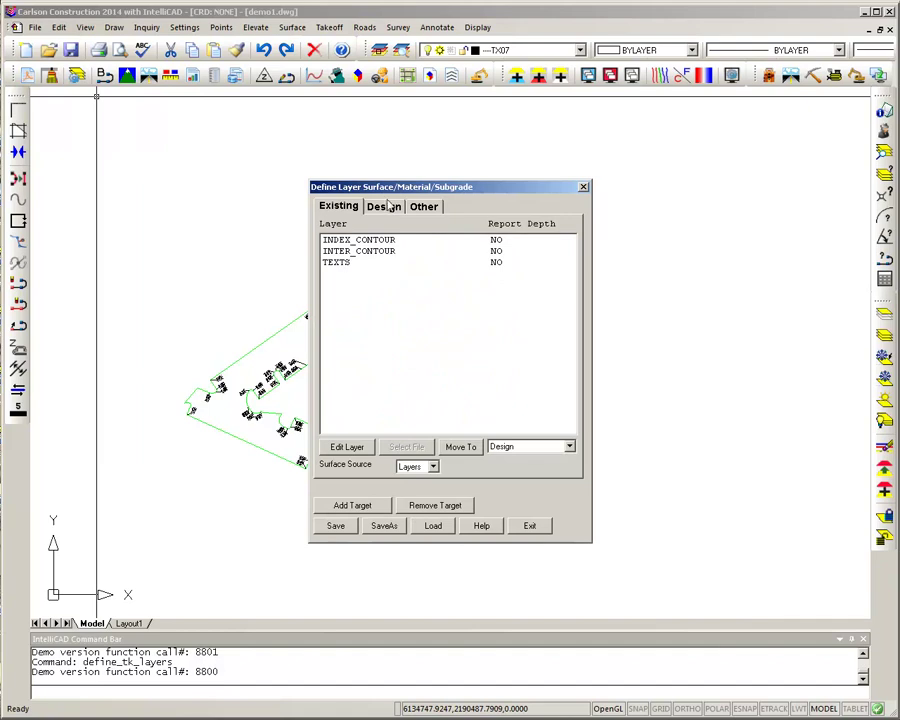
click(389, 205)
click(418, 209)
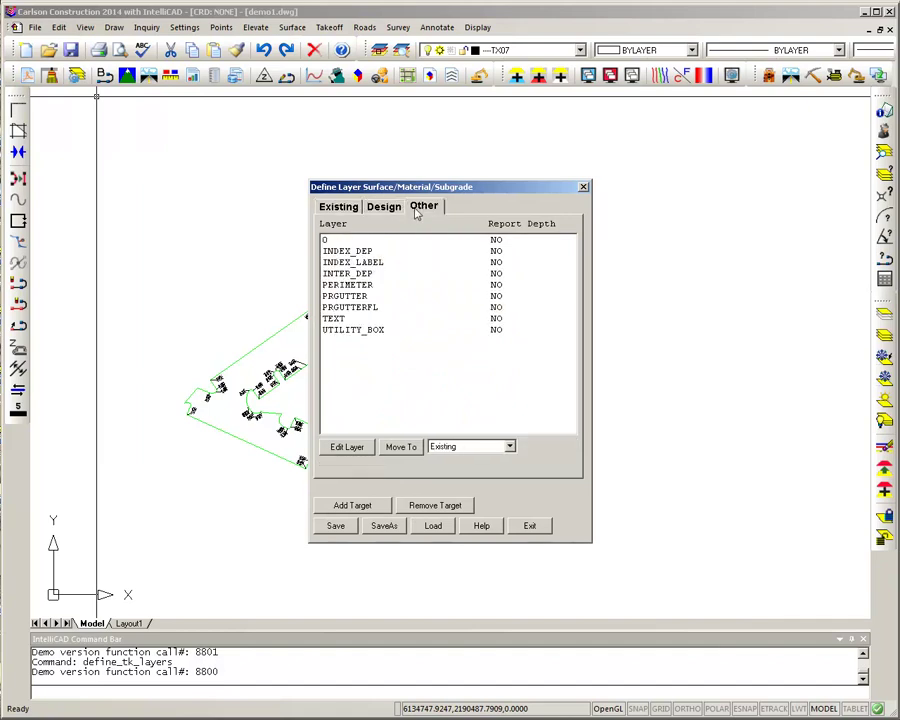
click(529, 526)
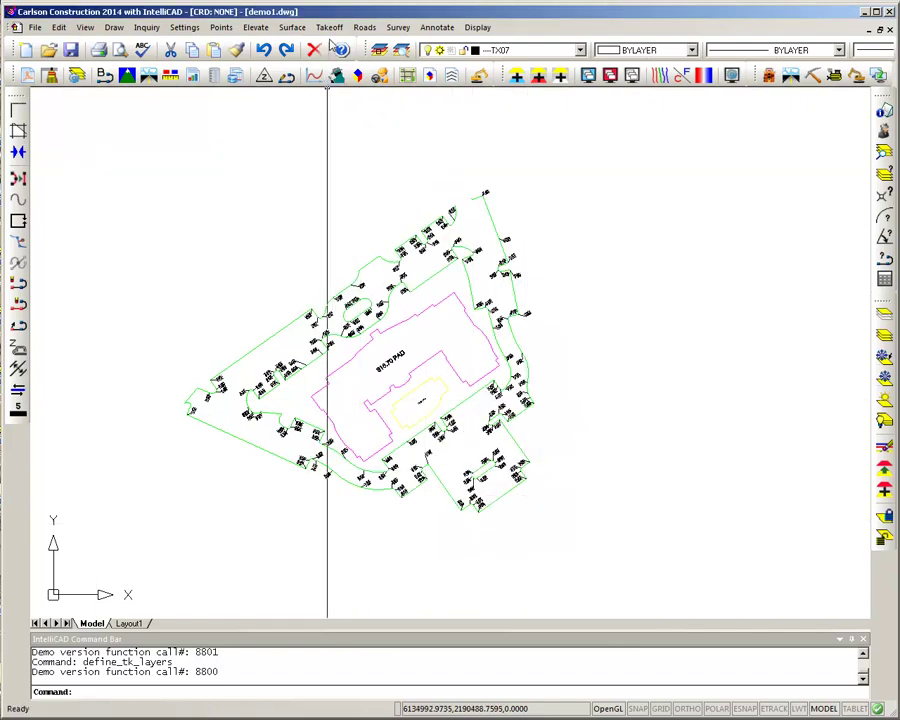
- Check the takeoff project checklist for tasks that still have to be completed
click(330, 28)
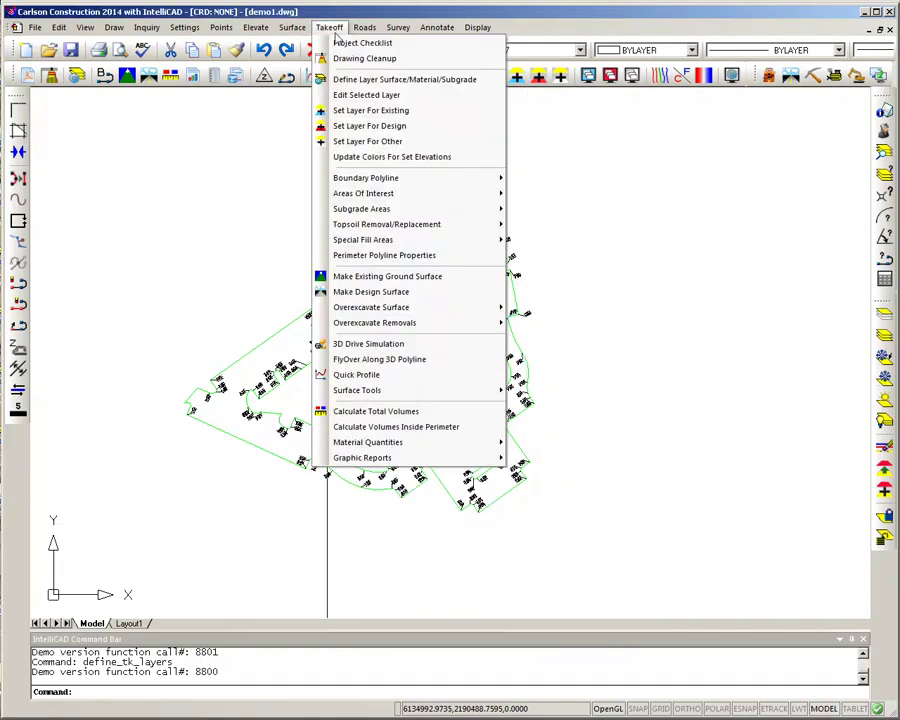
click(345, 44)
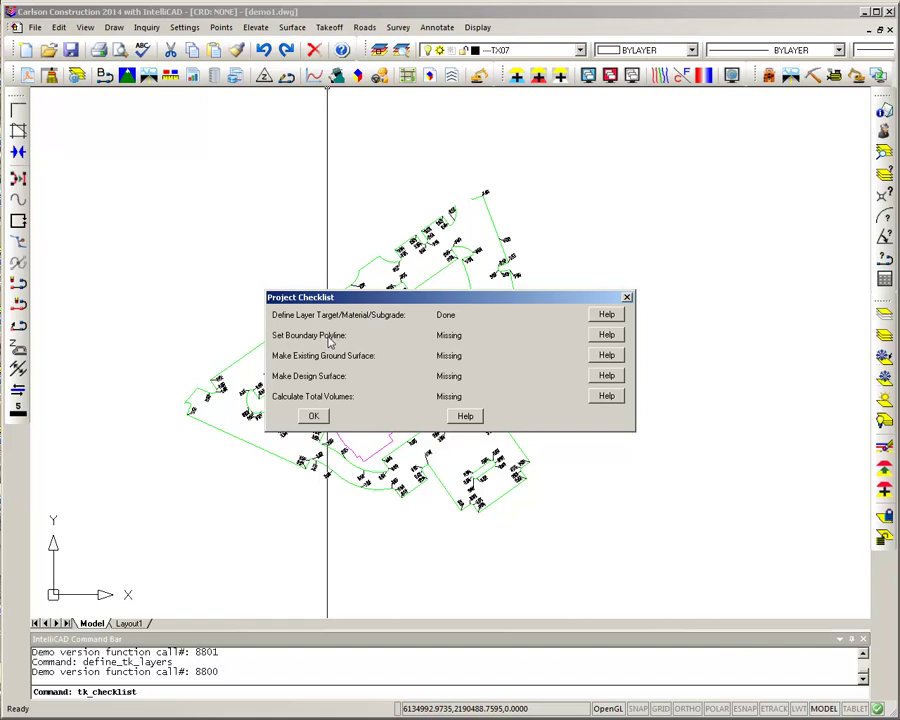
click(313, 416)
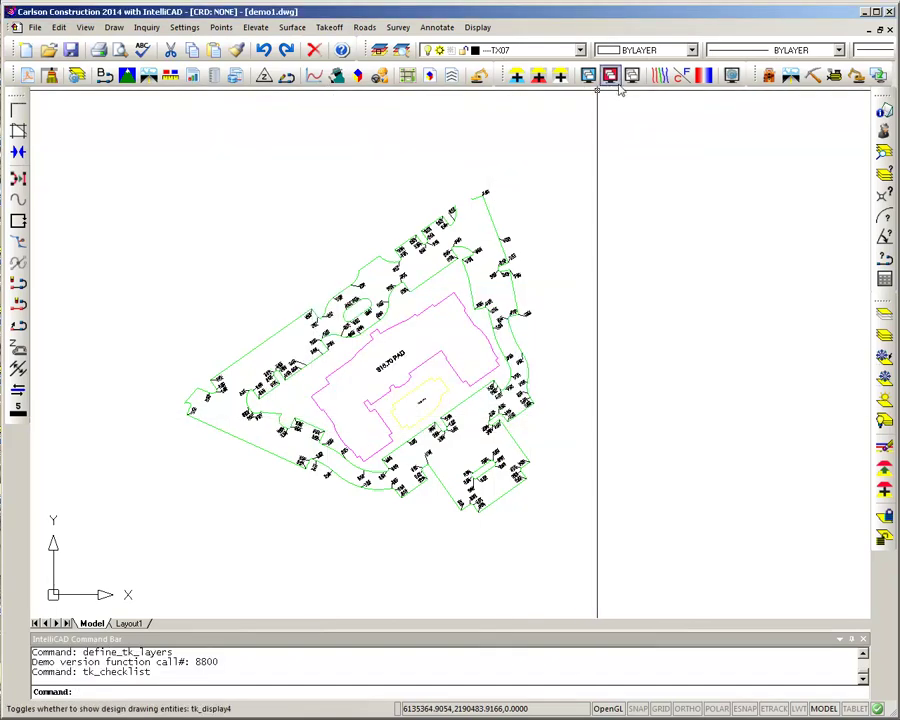
- Show the Existing and Other drawing entities together with the Design drawing
click(588, 75)
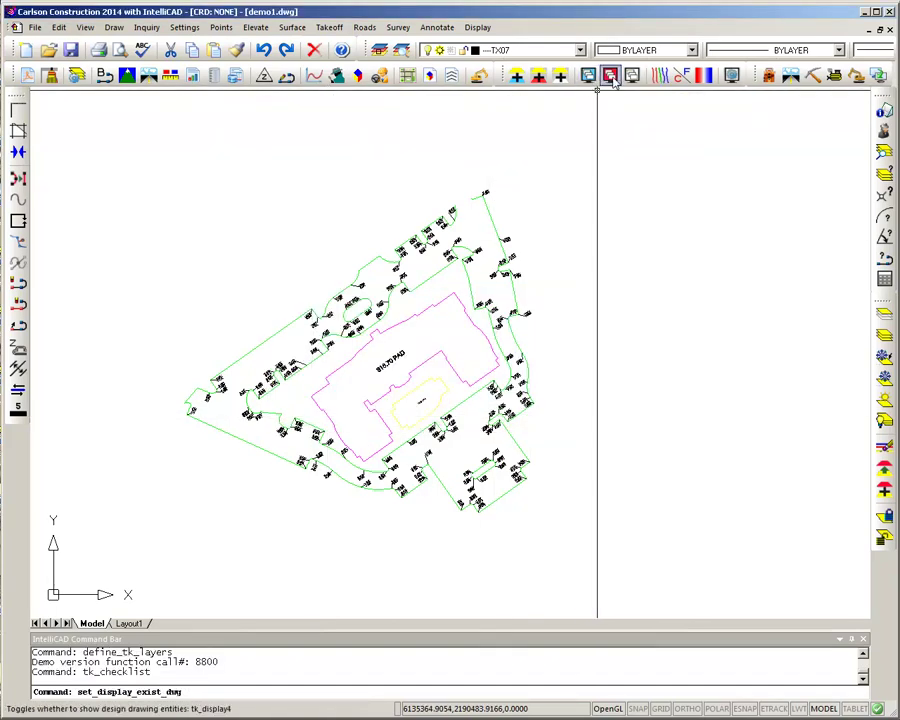
click(632, 76)
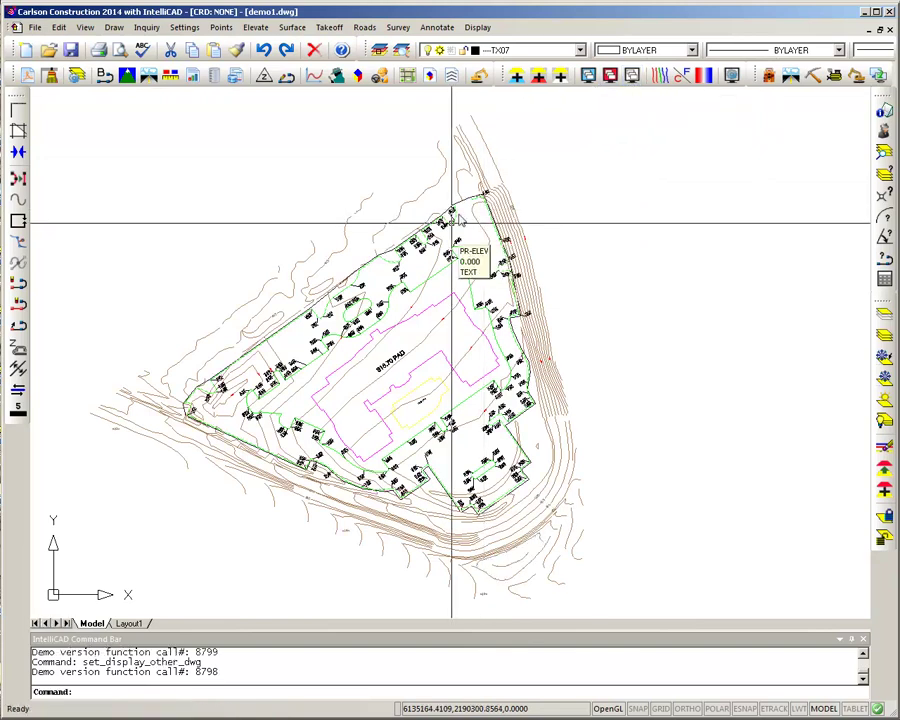
middle_drag(356, 400, 428, 390)
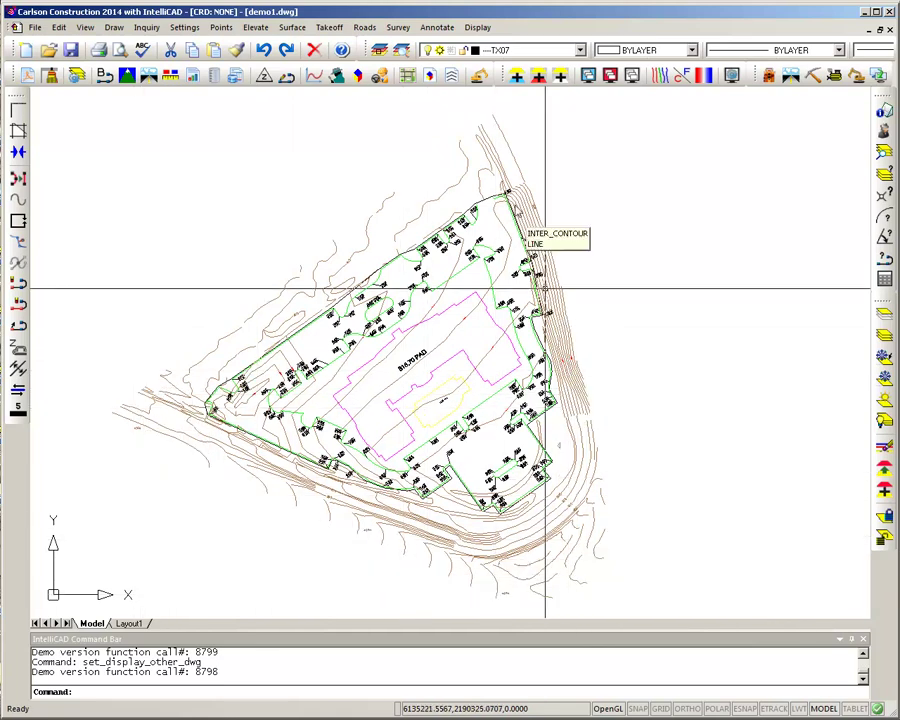
middle_drag(428, 218, 442, 214)
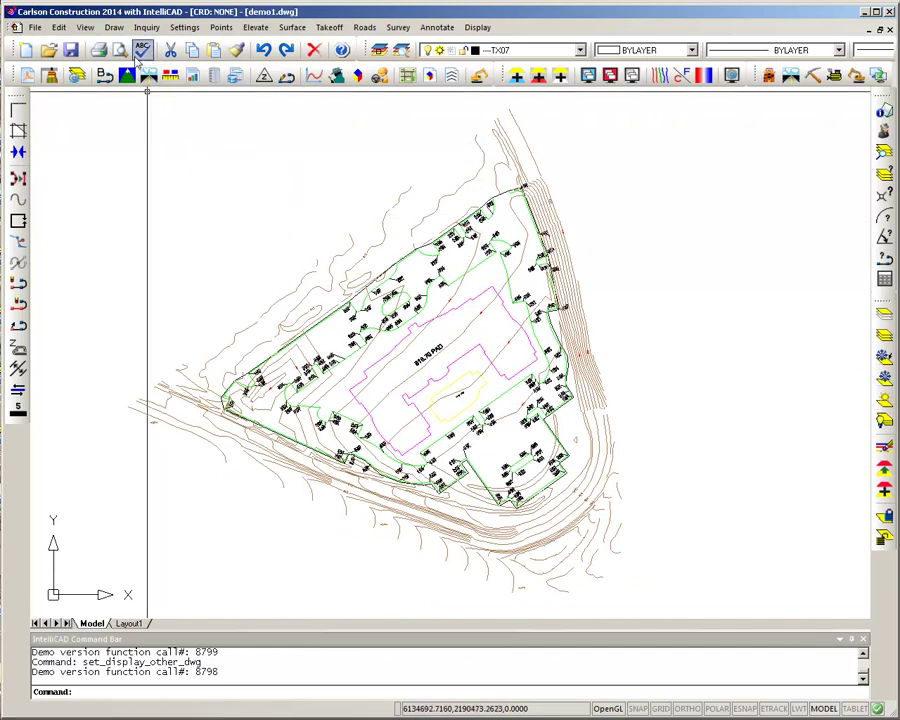
- Shrink-wrap all the site linework across gaps into a 2D polyline on layer LOW with Low perimeter reduction
click(114, 27)
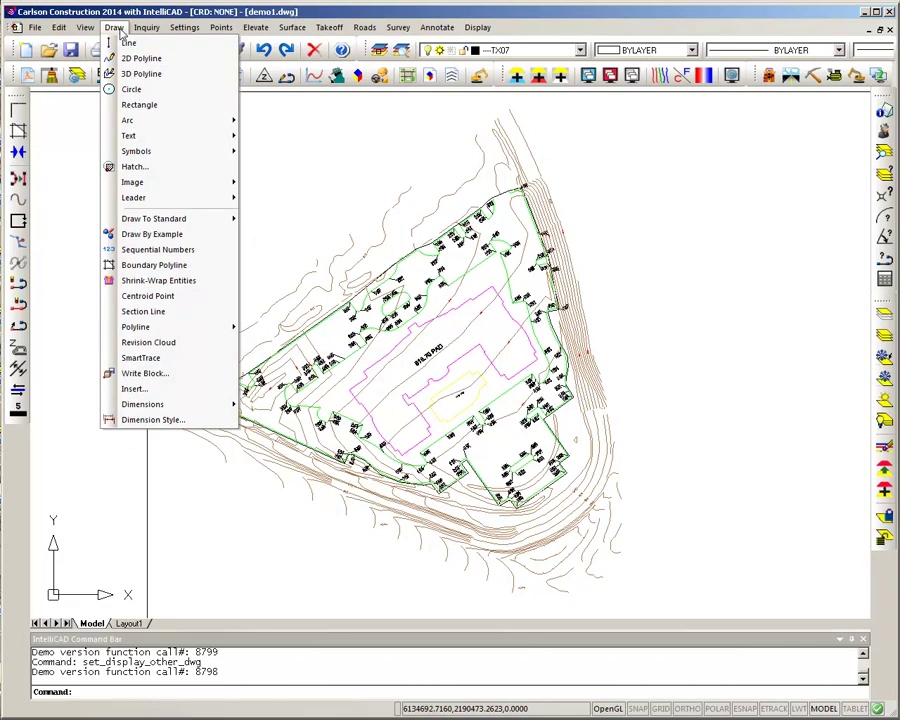
click(194, 285)
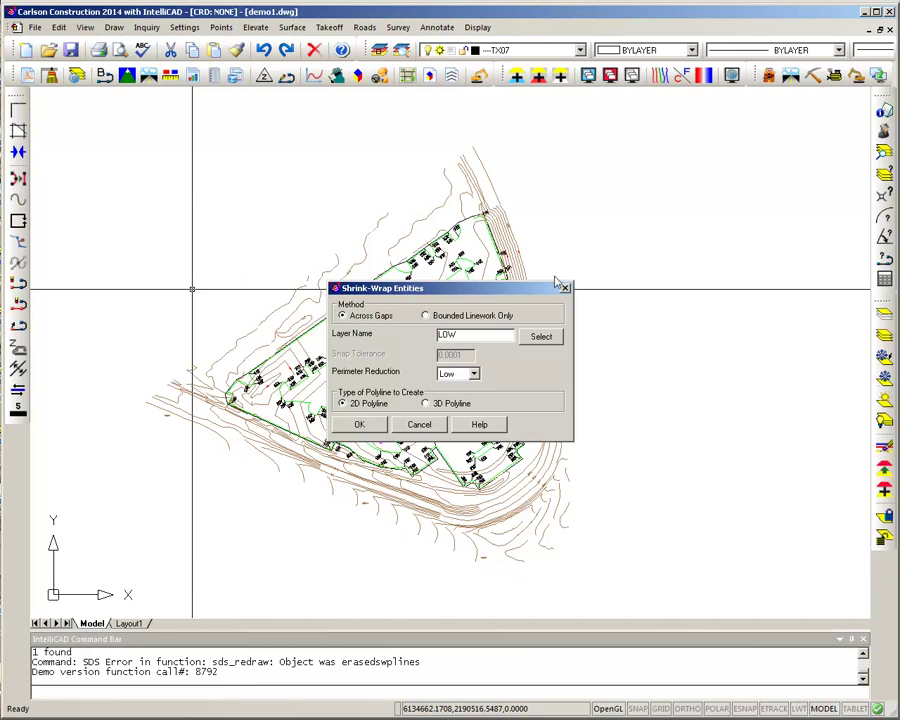
click(358, 426)
click(452, 338)
click(359, 424)
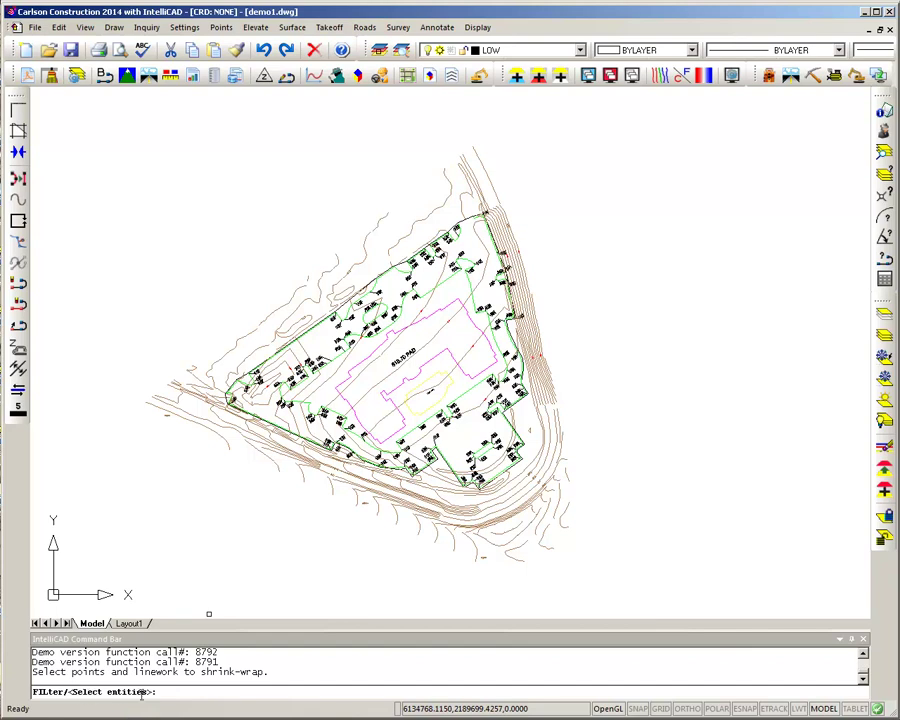
click(616, 134)
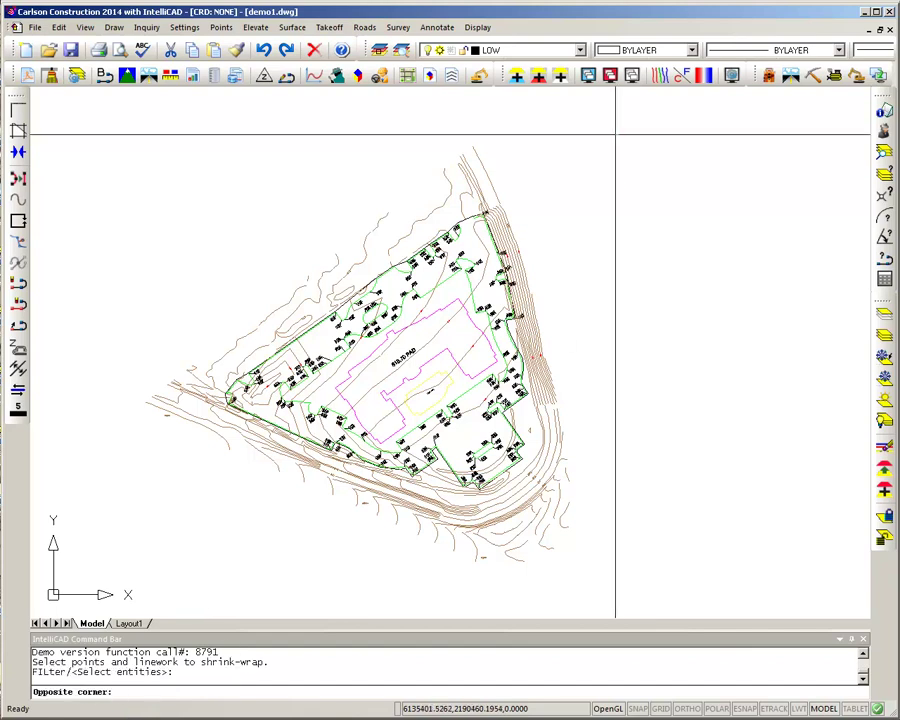
click(126, 570)
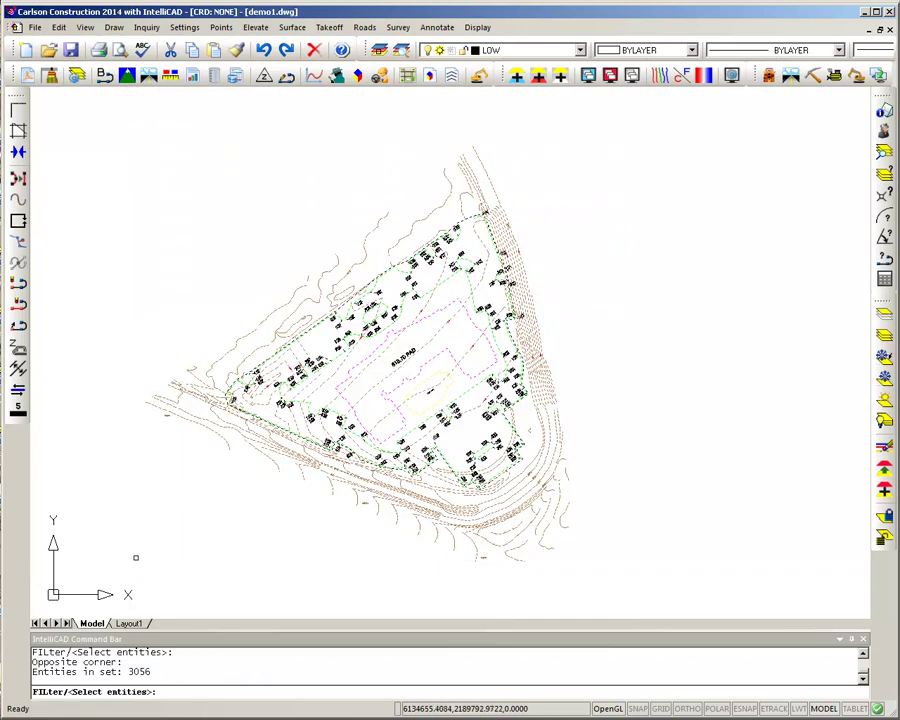
key(Return)
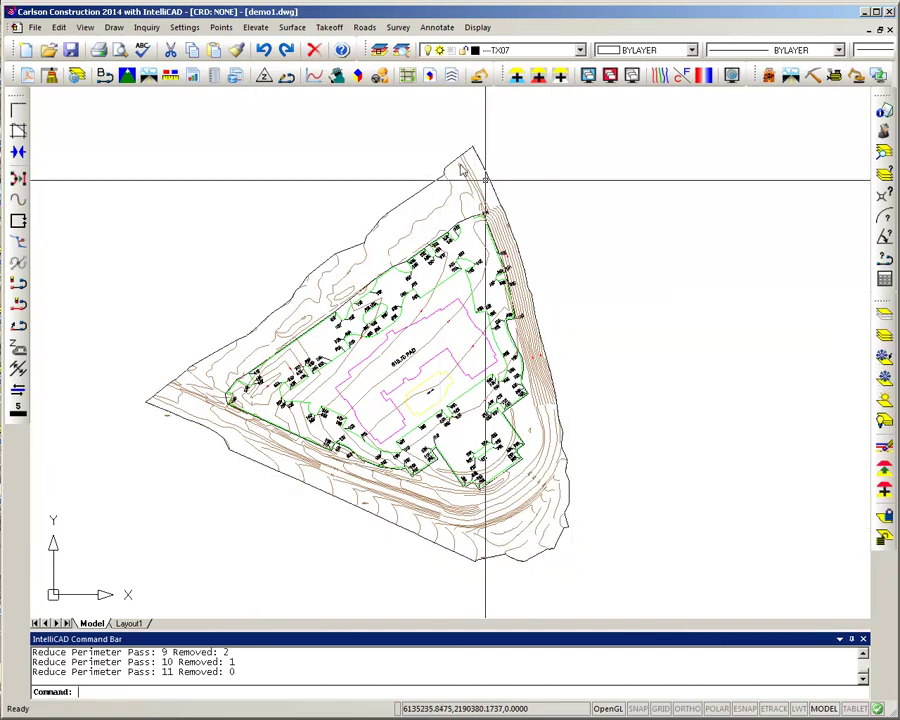
- Set the shrink-wrap perimeter around the site as the takeoff boundary polyline
click(104, 77)
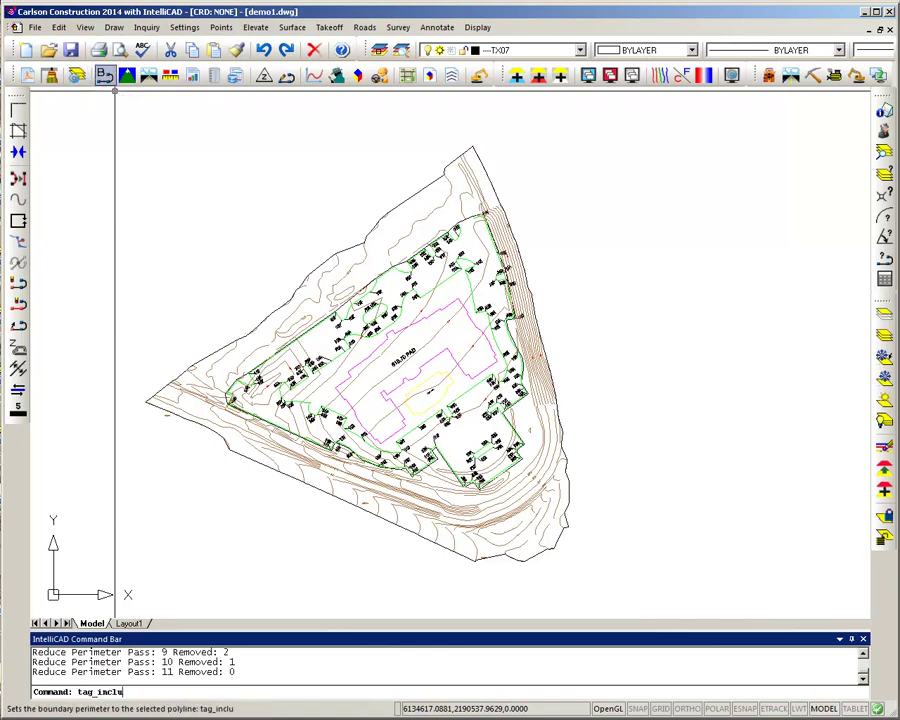
click(349, 247)
key(Return)
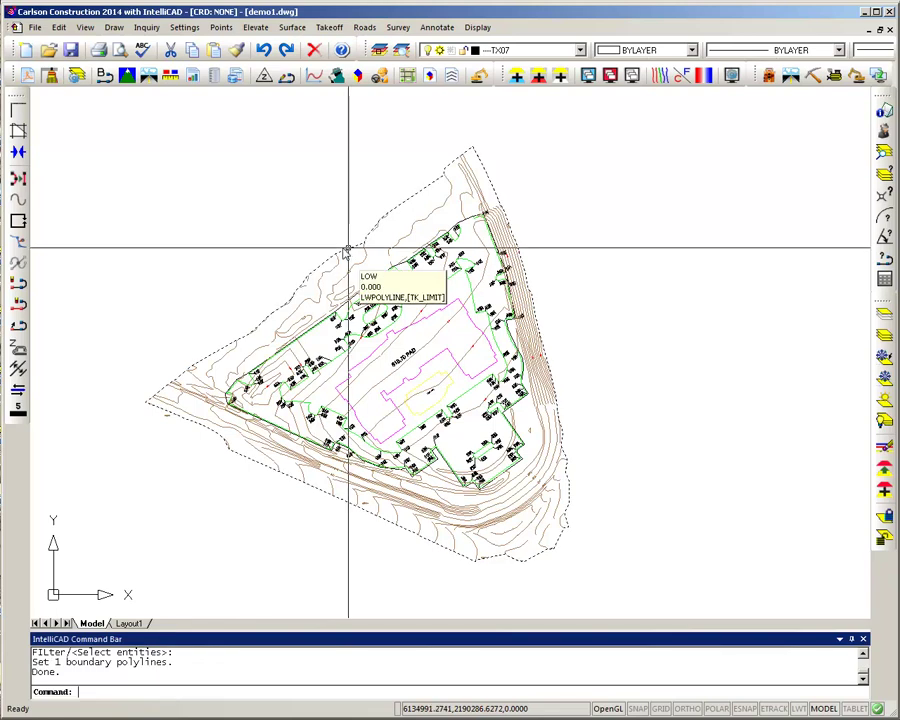
- Recheck the project checklist for the boundary polyline status and the remaining surface and volume tasks
click(333, 28)
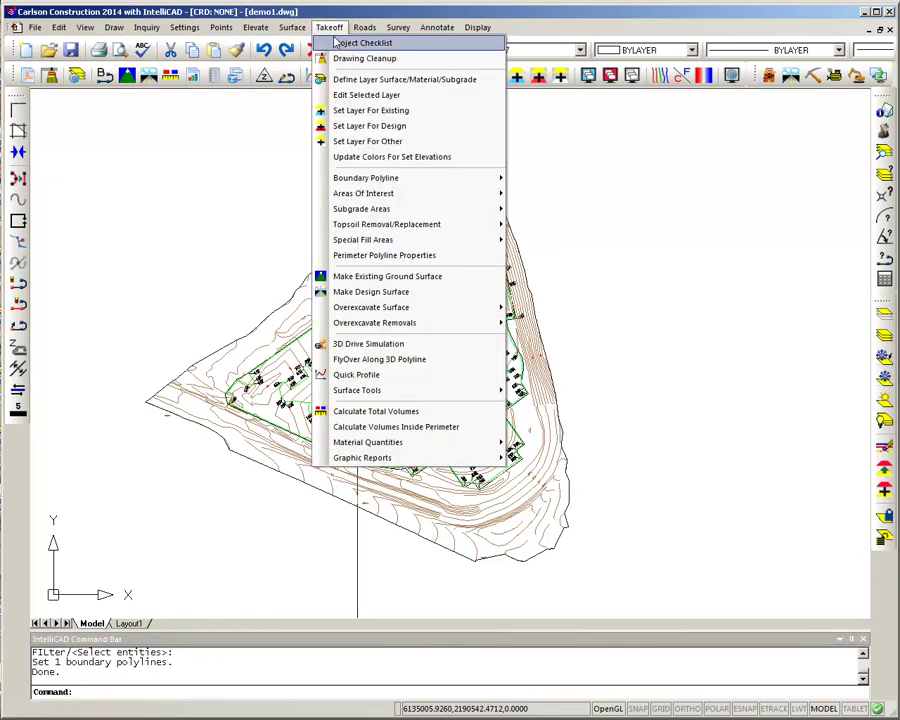
click(342, 38)
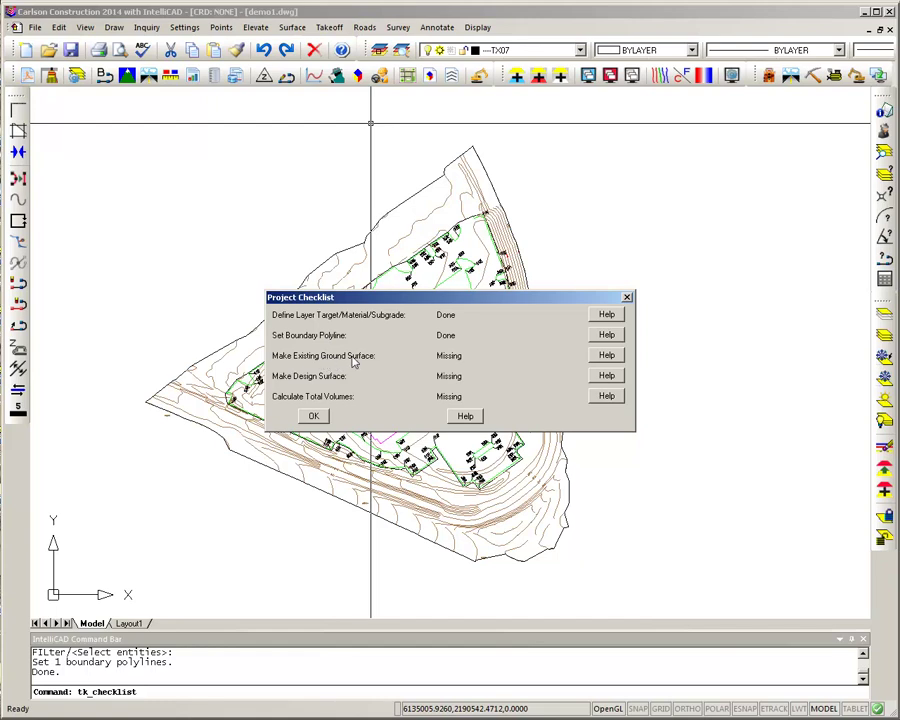
click(313, 417)
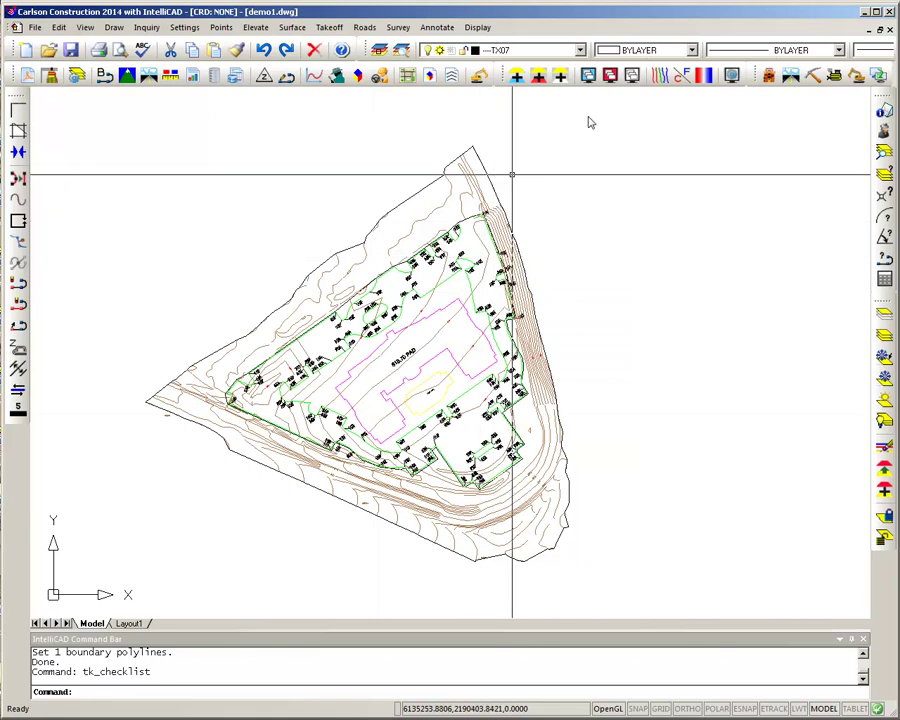
- Hide the Design and Other drawing entities to display the existing contours alone
click(609, 78)
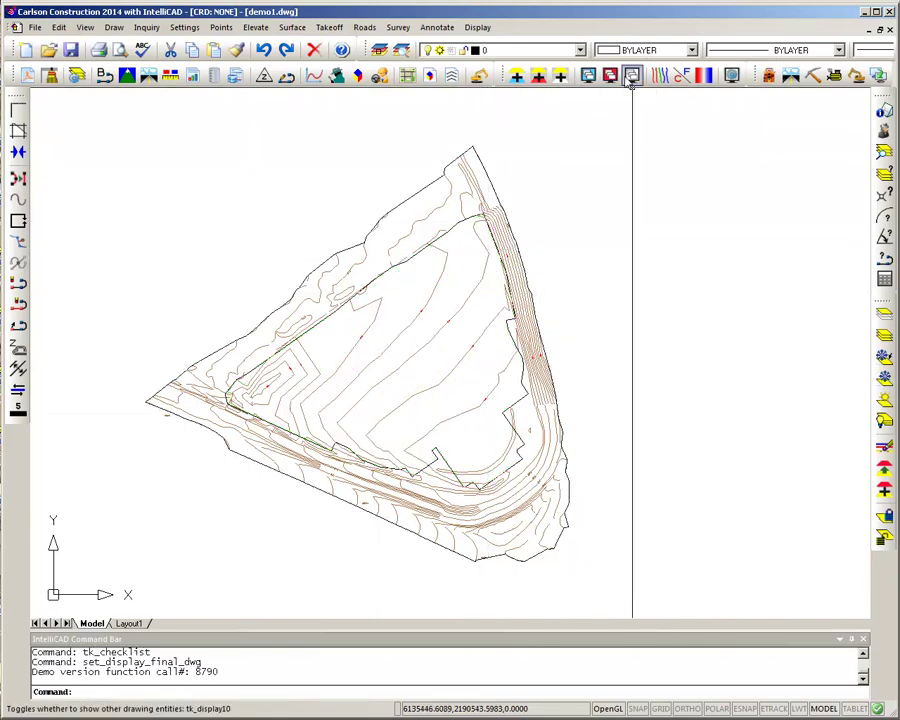
click(632, 77)
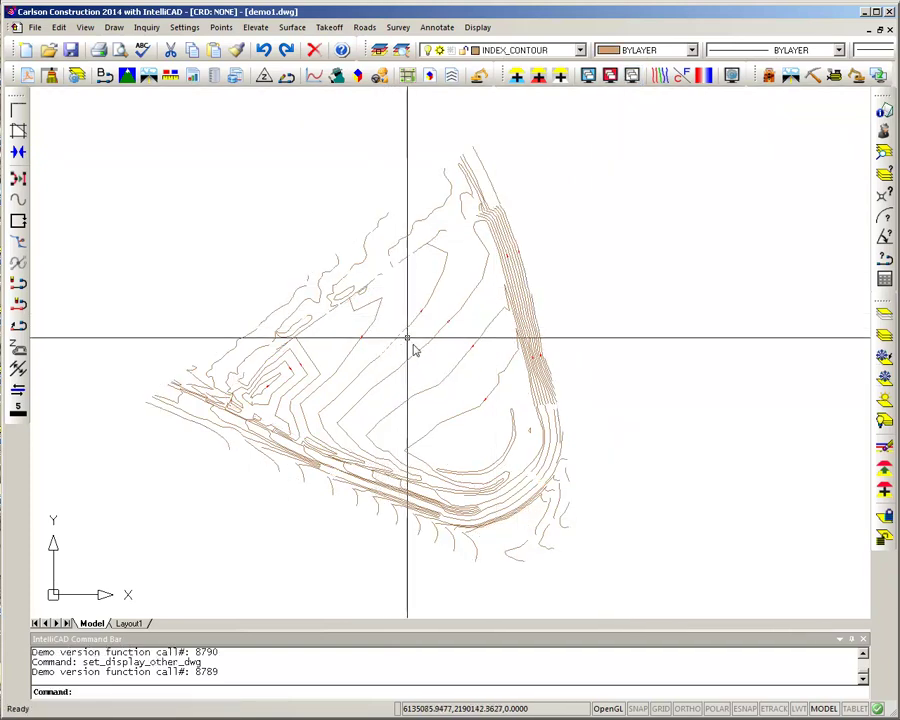
- Examine the existing contours and their elevation labels across the site, checking the contour line elevations against the labels
scroll(440, 333, up, 5)
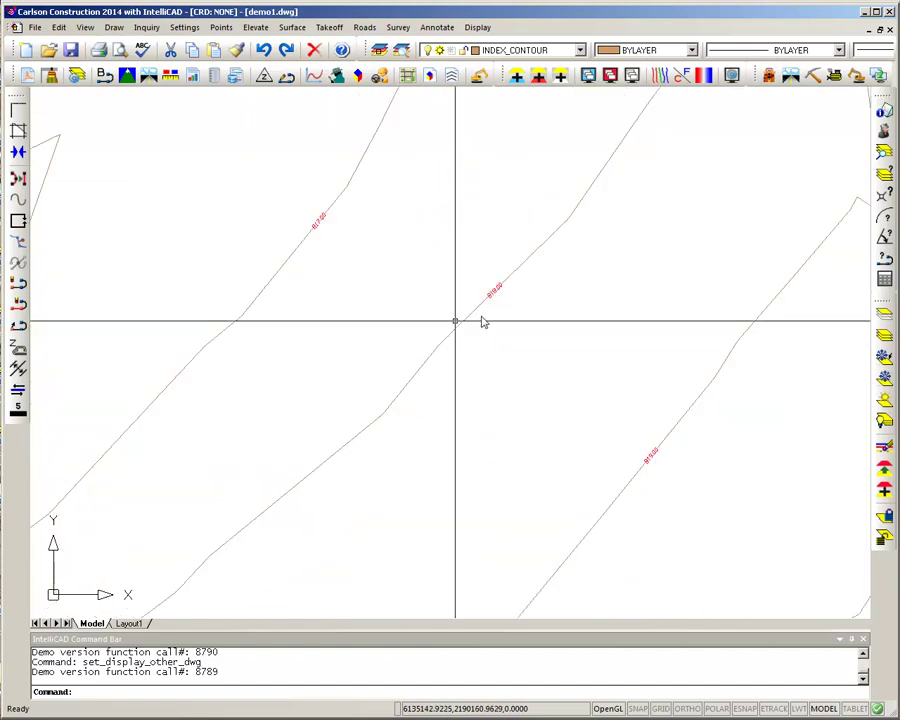
scroll(472, 316, up, 2)
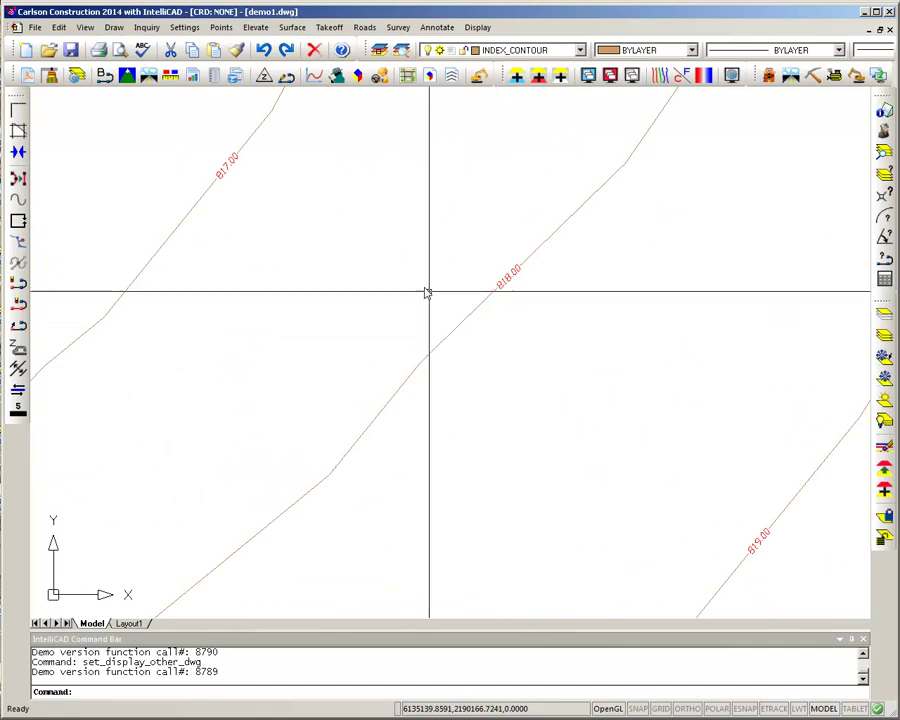
scroll(538, 404, down, 5)
scroll(569, 446, down, 3)
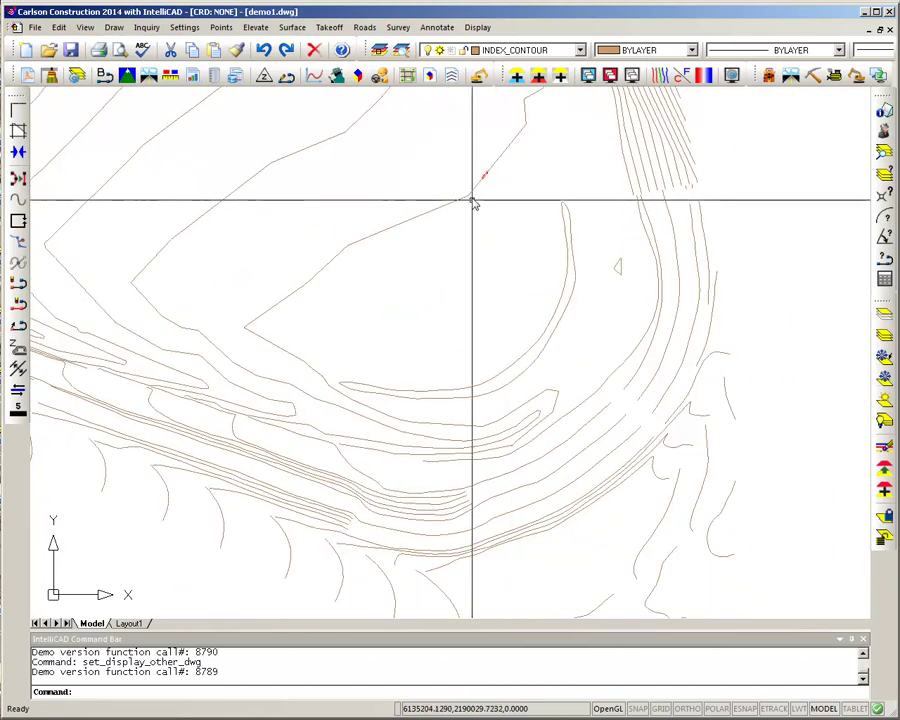
scroll(476, 190, up, 5)
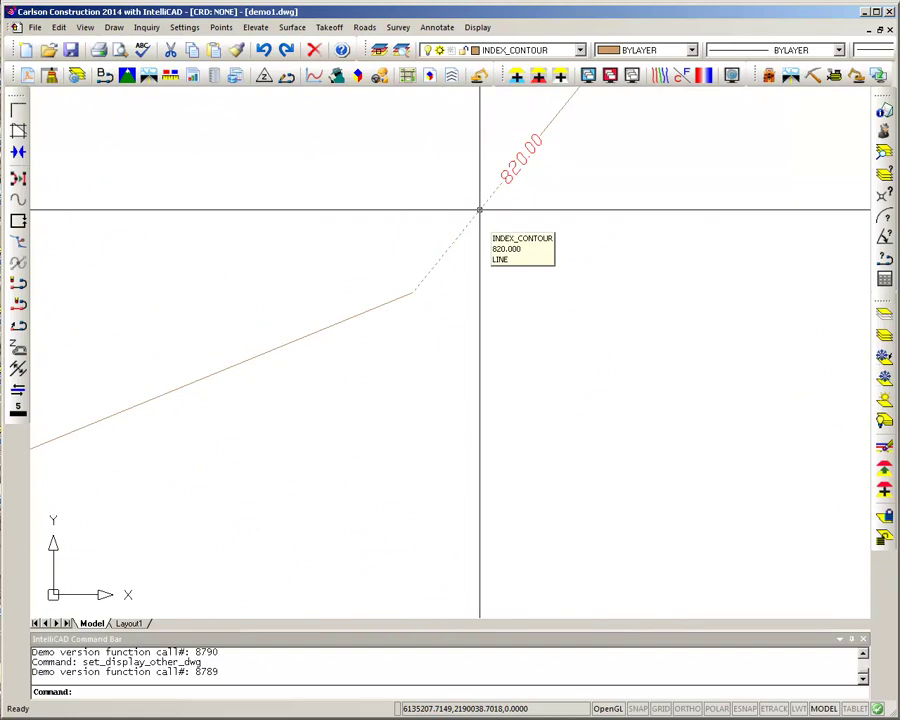
scroll(500, 190, down, 5)
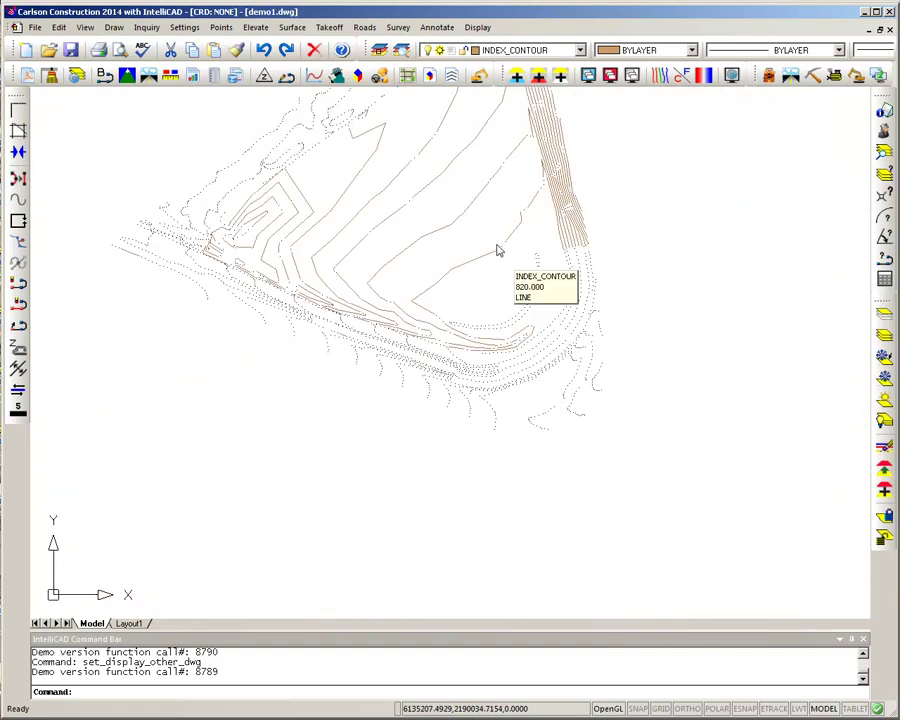
scroll(505, 254, down, 3)
scroll(412, 346, down, 3)
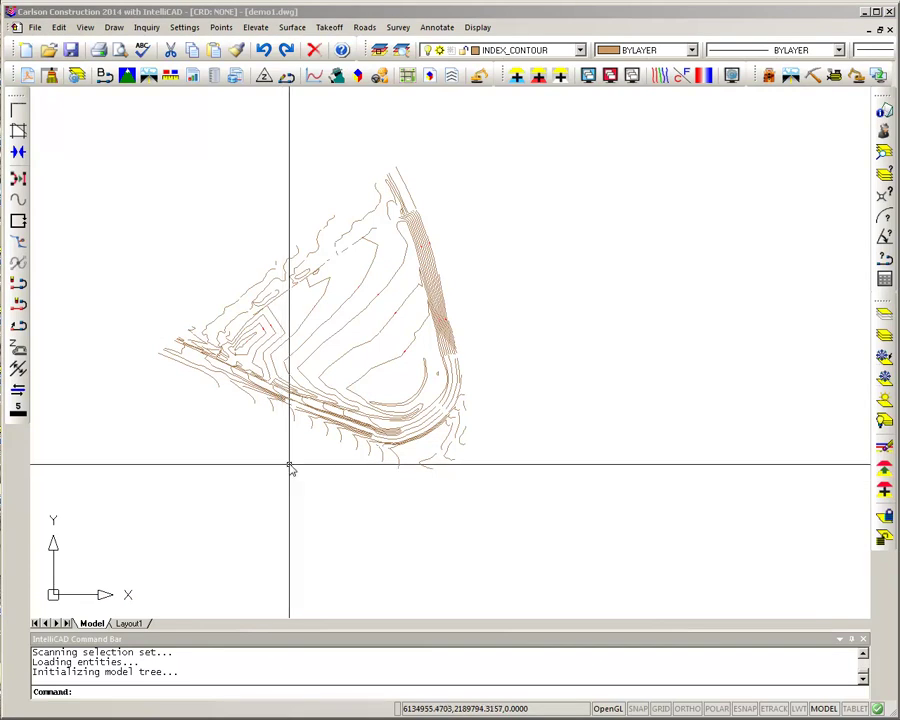
- Load all the existing contours into the 3D Viewer, enlarge the viewer window and tilt the model
click(358, 86)
click(513, 148)
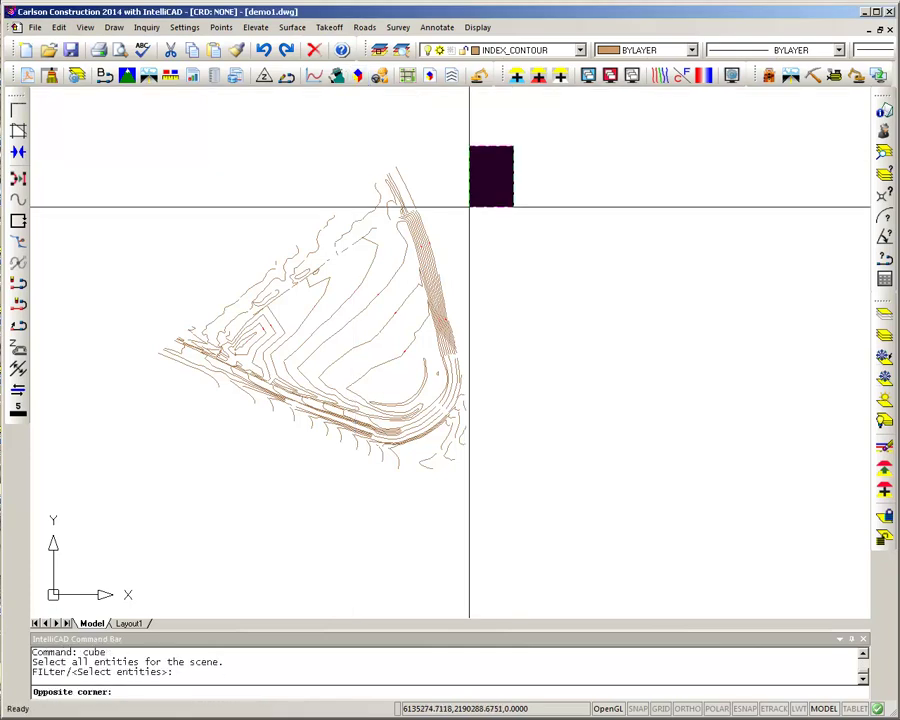
click(141, 492)
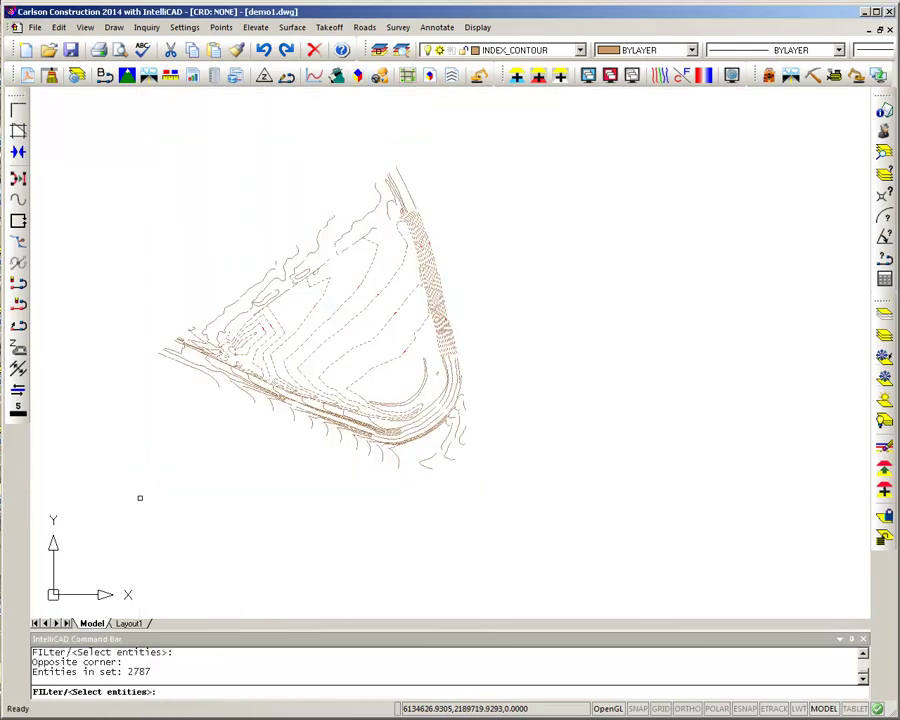
key(Return)
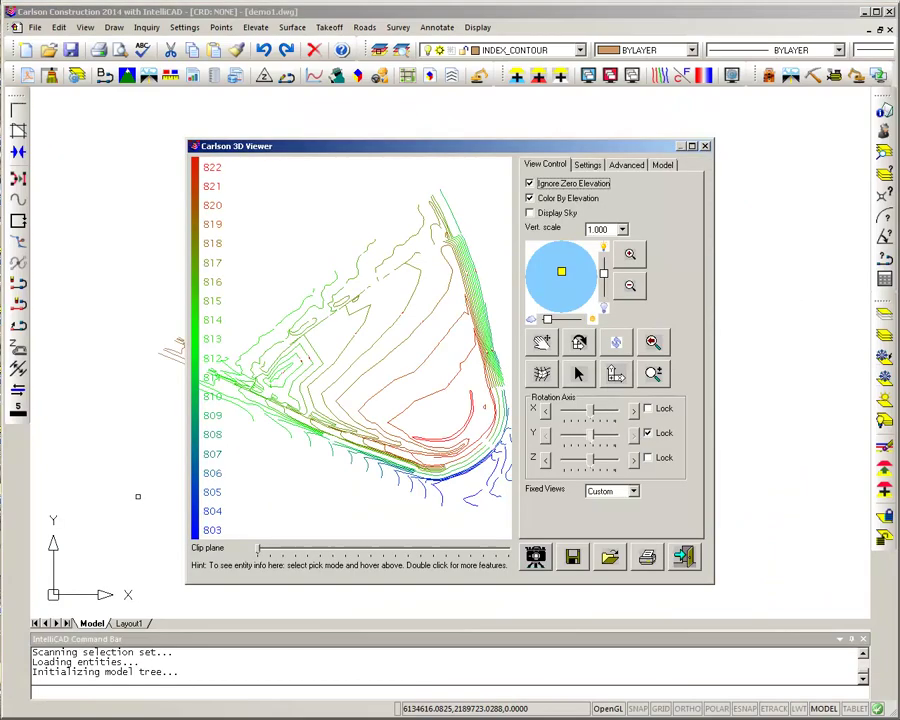
drag(511, 152, 405, 19)
drag(612, 452, 793, 616)
drag(370, 295, 199, 503)
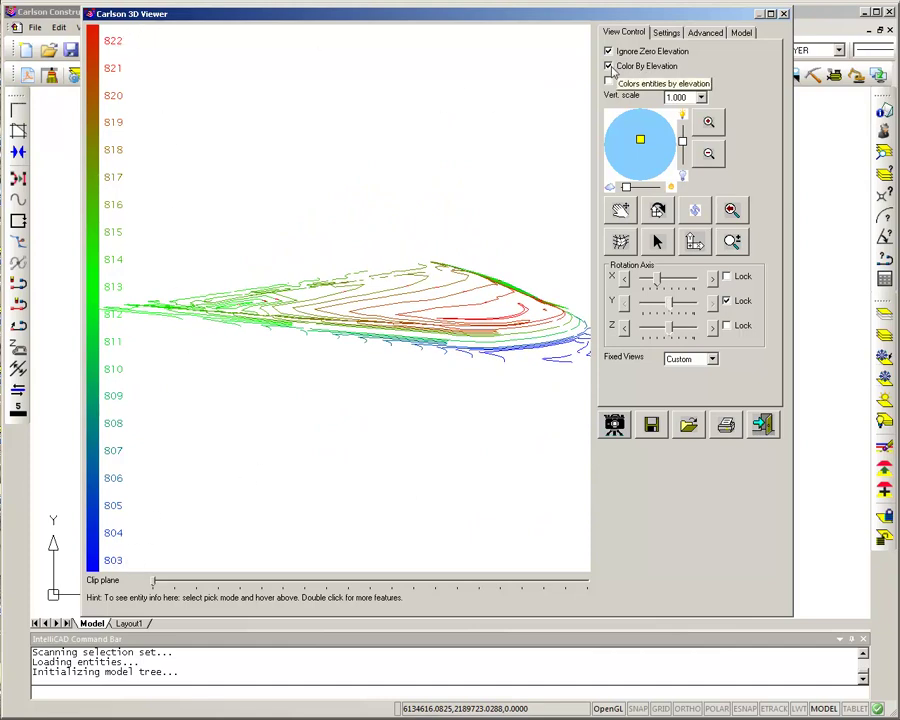
- Toggle Color By Elevation off and back on, and inspect the contours edge-on and from an oblique view
click(612, 68)
click(612, 68)
drag(330, 215, 337, 128)
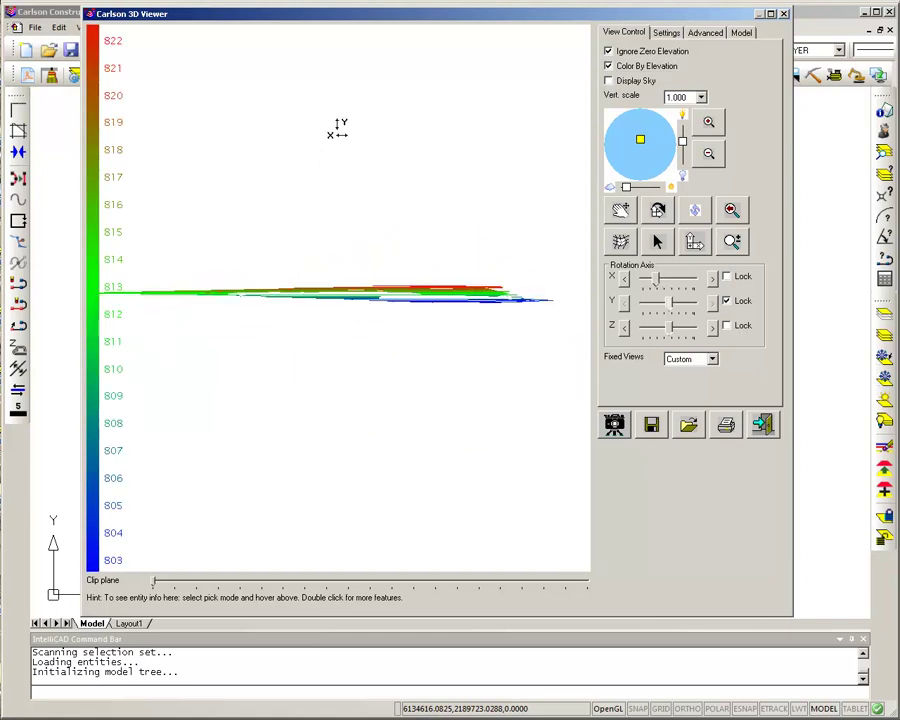
drag(338, 292, 342, 135)
drag(357, 265, 362, 527)
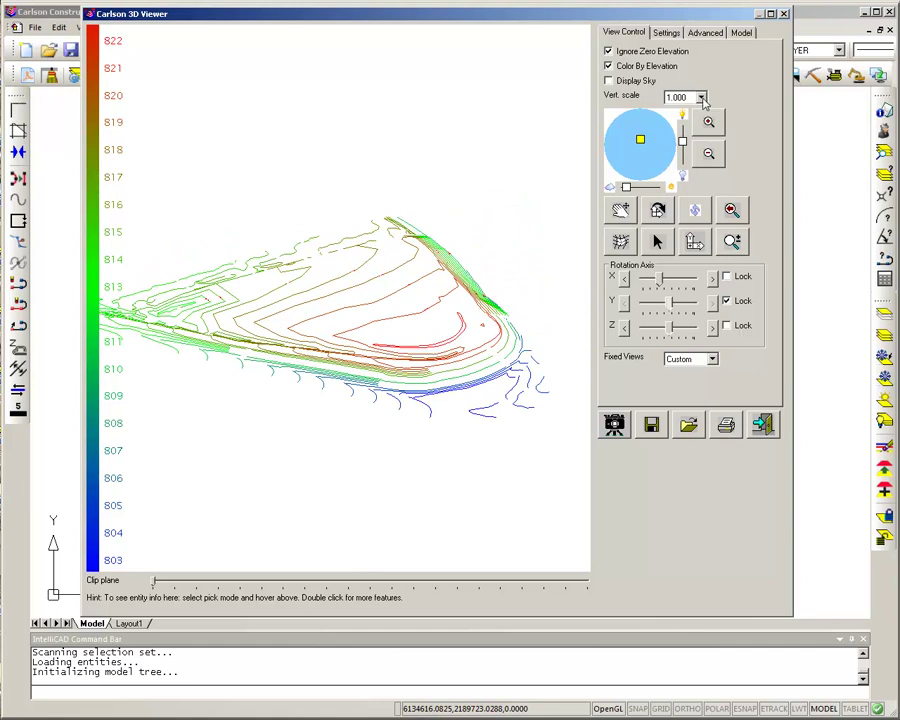
- Exaggerate the contours with a vertical scale of 5.000, inspect them from another angle, and exit the 3D Viewer
click(701, 97)
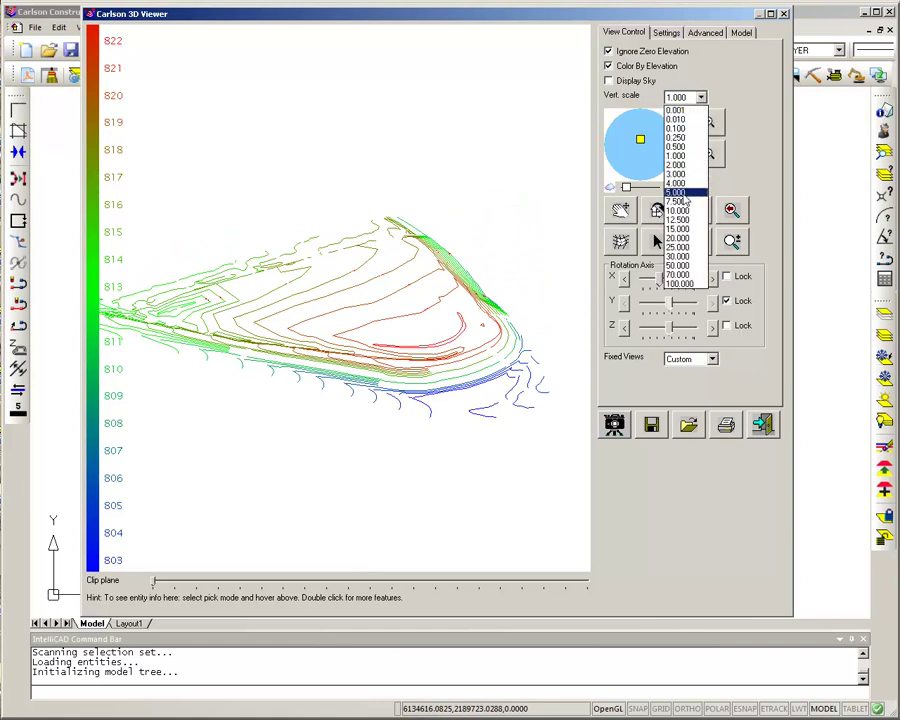
click(684, 192)
drag(346, 249, 342, 211)
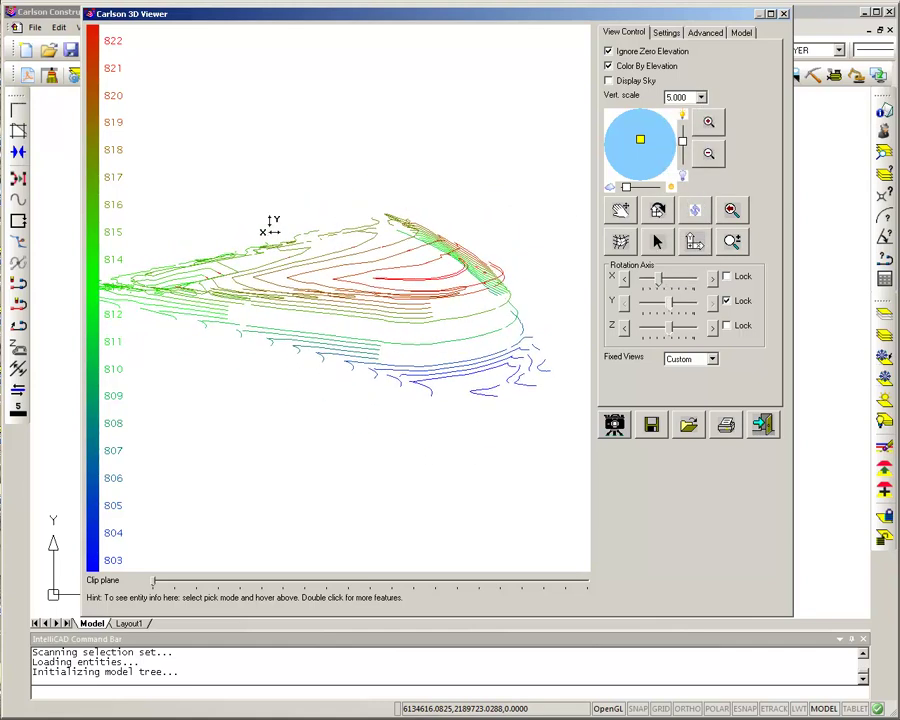
drag(116, 247, 395, 226)
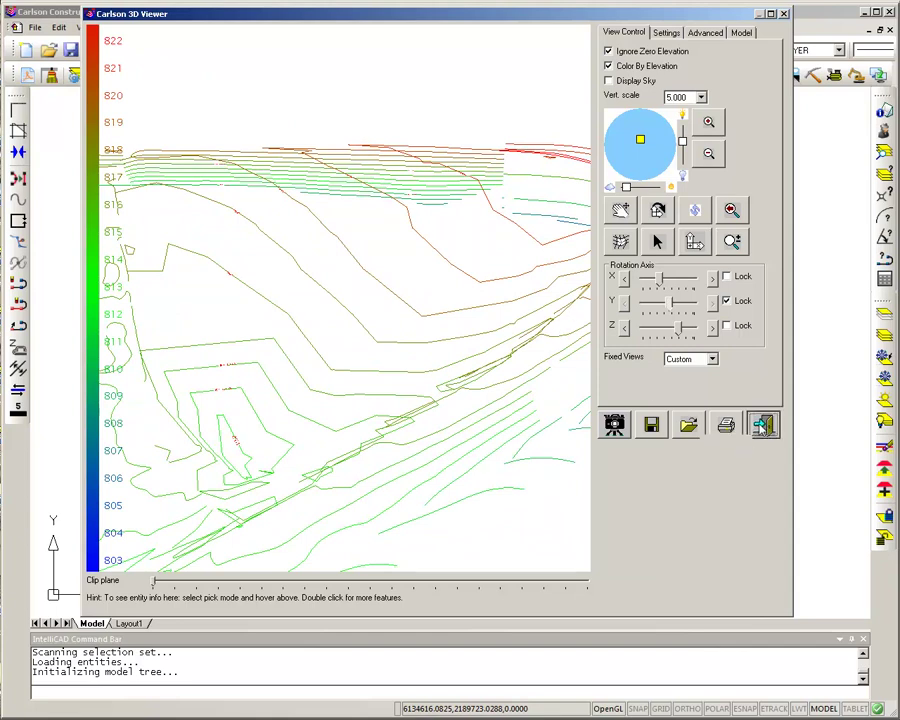
click(760, 427)
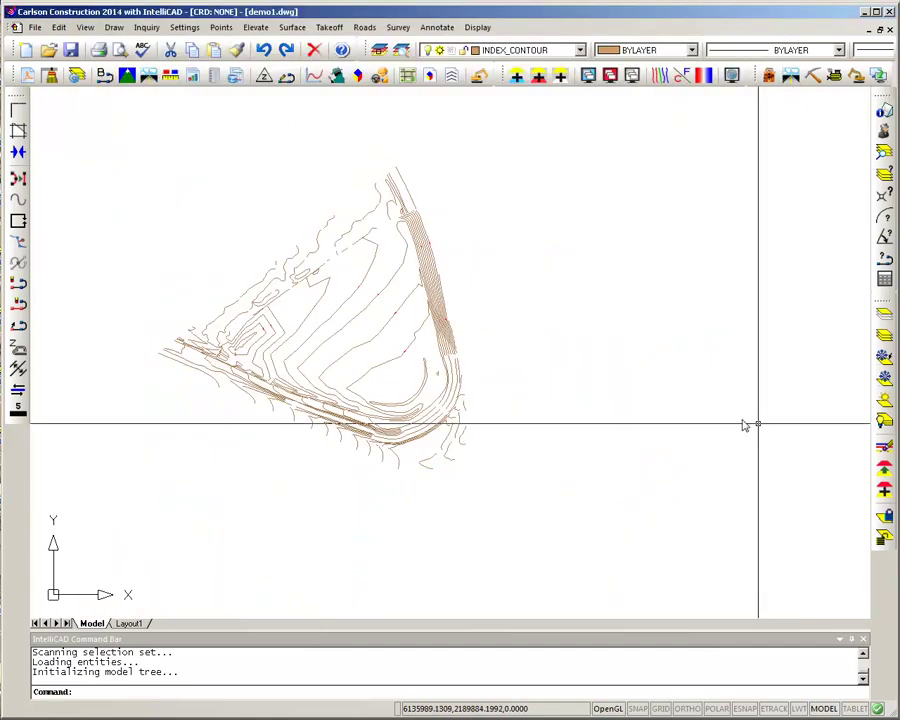
- Make the existing ground surface and review which layers are assigned to the Existing target
click(127, 77)
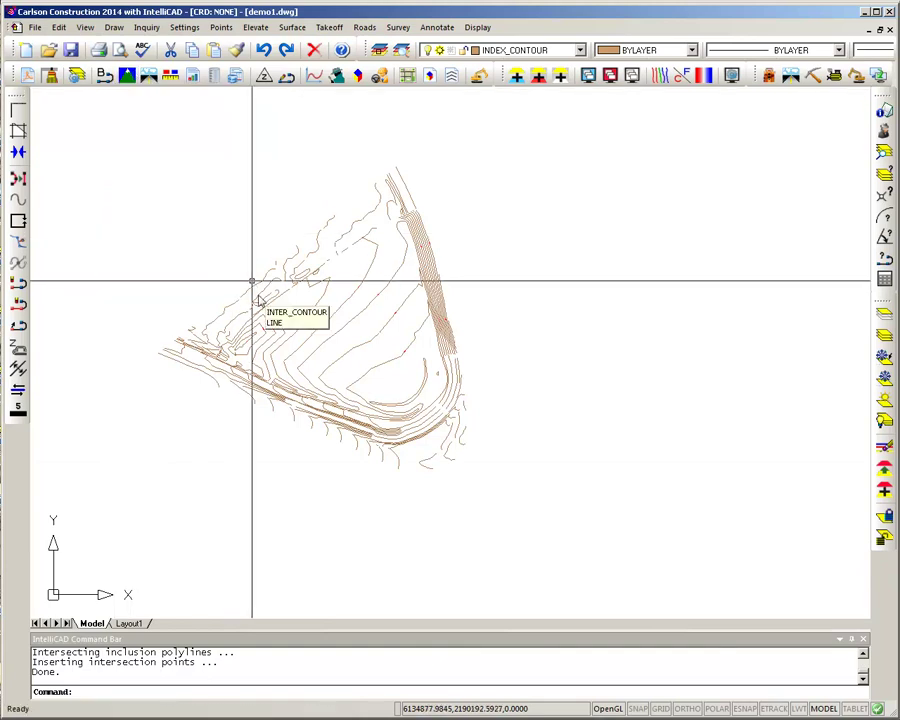
click(77, 76)
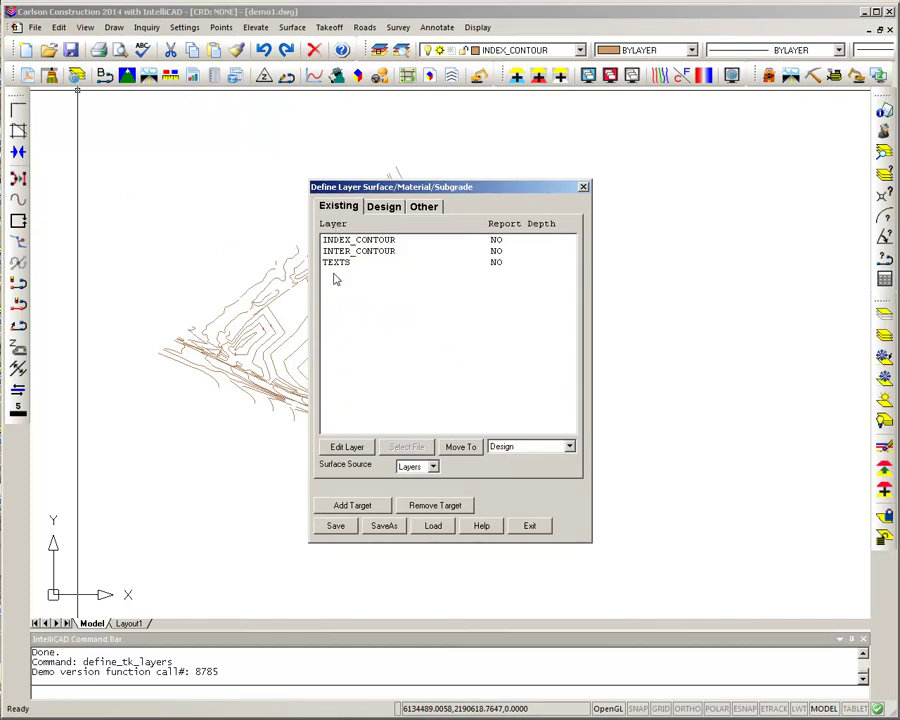
click(529, 526)
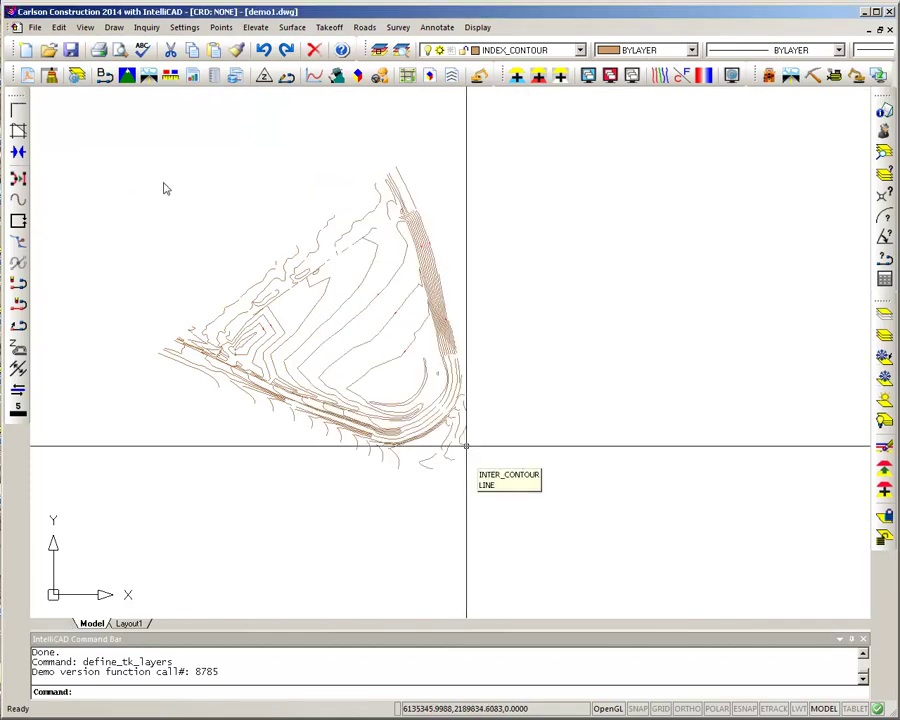
- Load demo1-ex.tin from C:\Carlson projects into the Surface 3D Viewer, enlarge the viewer window and tilt the triangulated surface
click(86, 27)
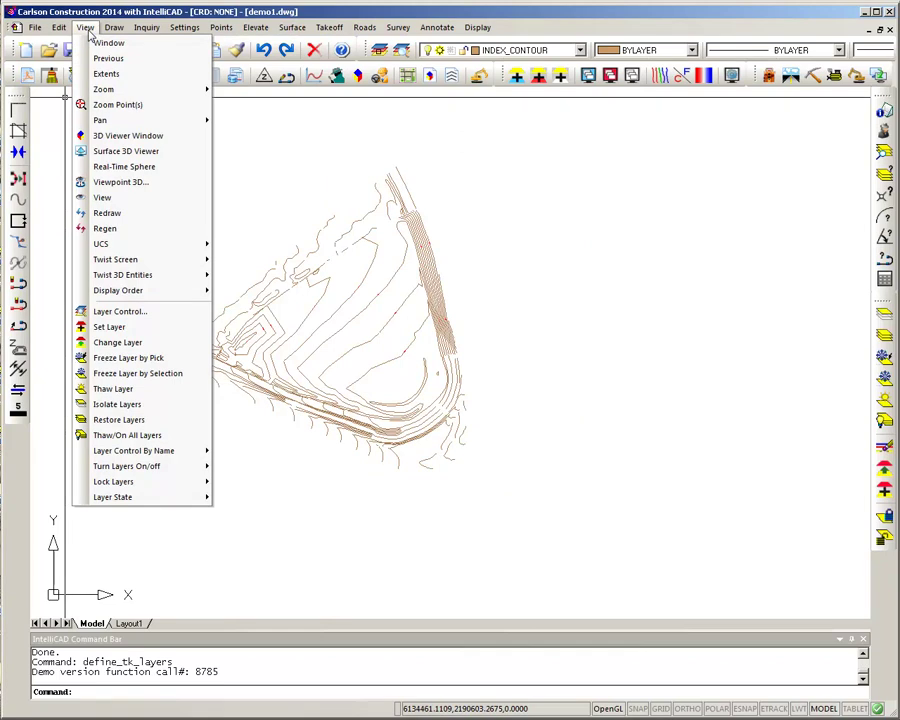
click(170, 157)
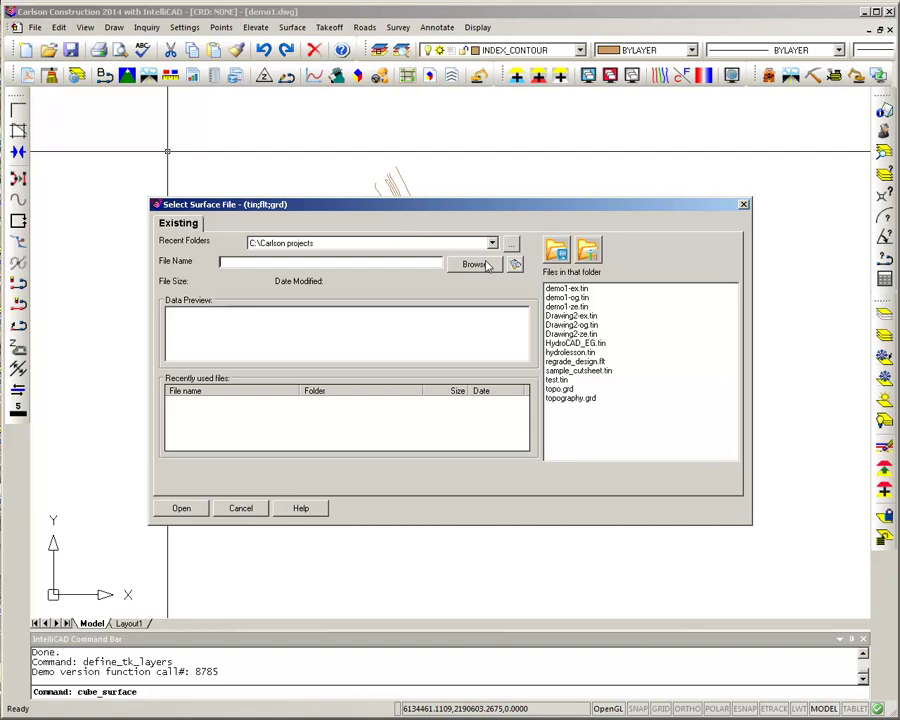
click(568, 291)
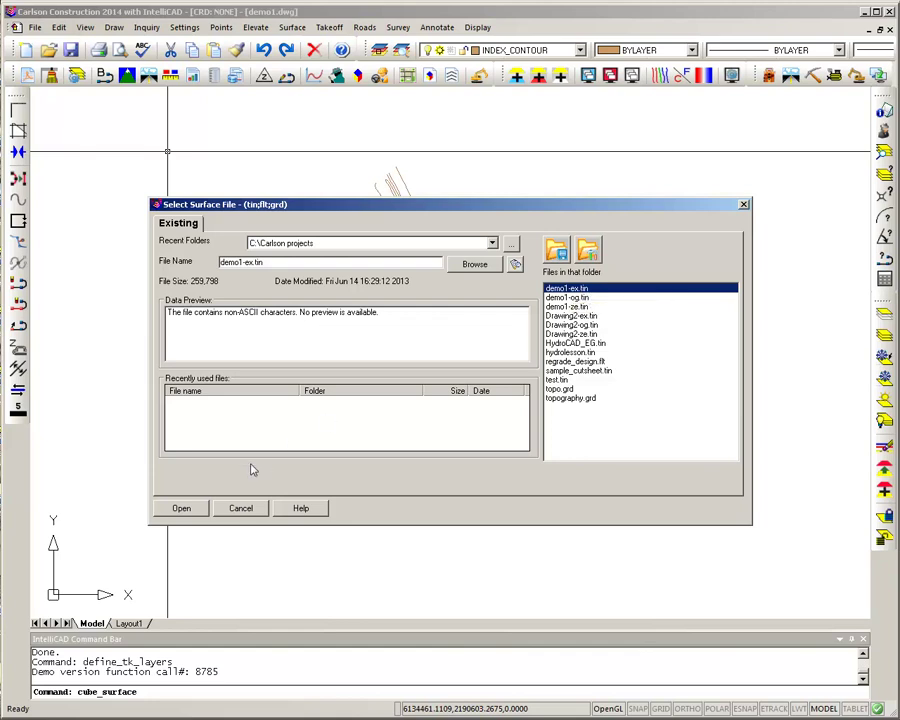
click(184, 512)
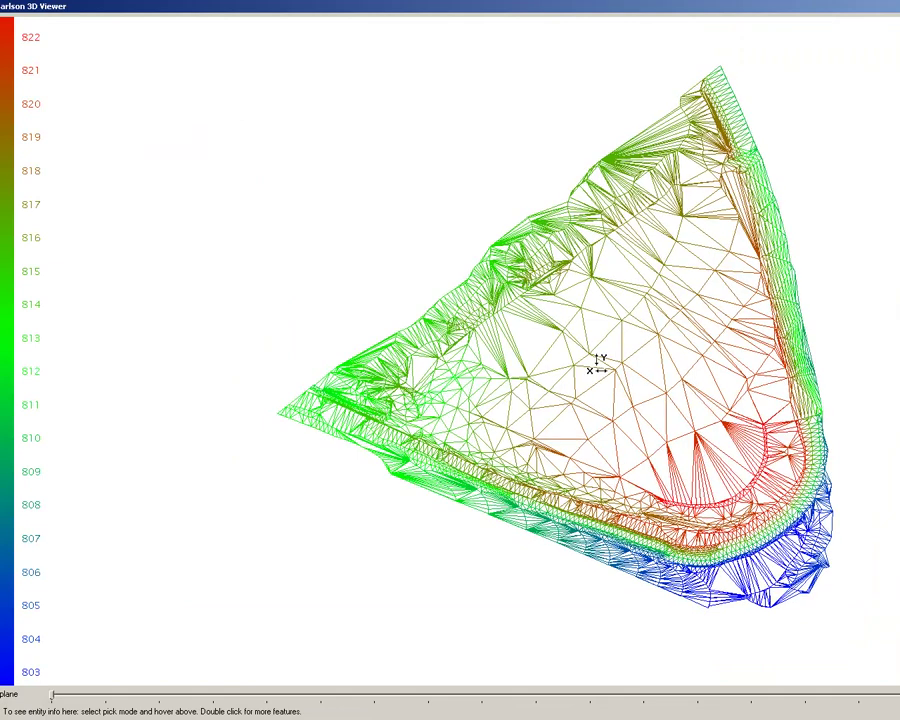
drag(597, 366, 642, 260)
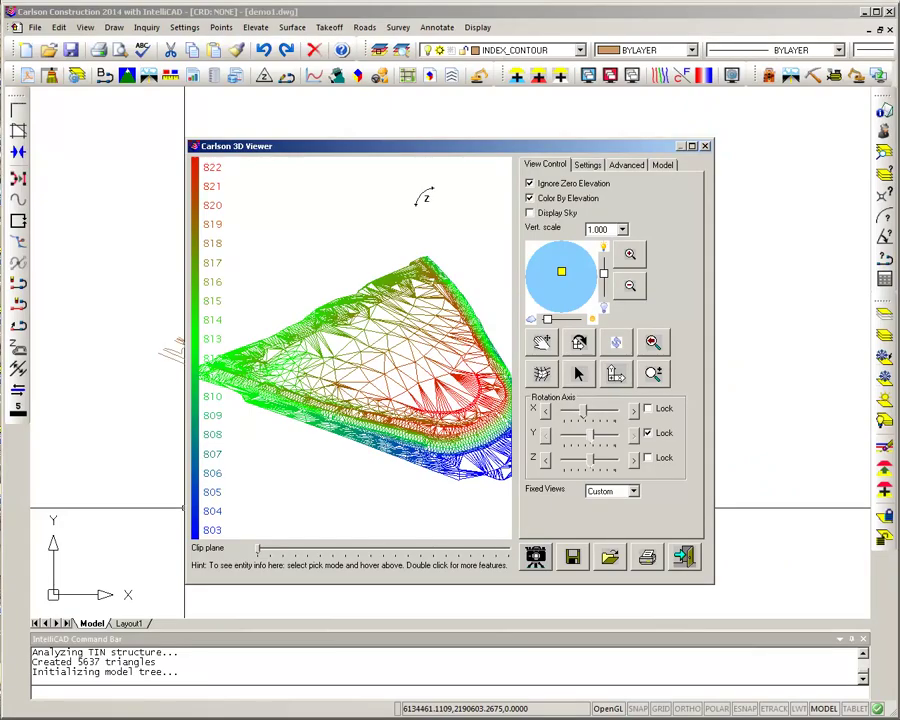
drag(403, 155, 357, 94)
drag(357, 370, 356, 214)
drag(664, 518, 857, 636)
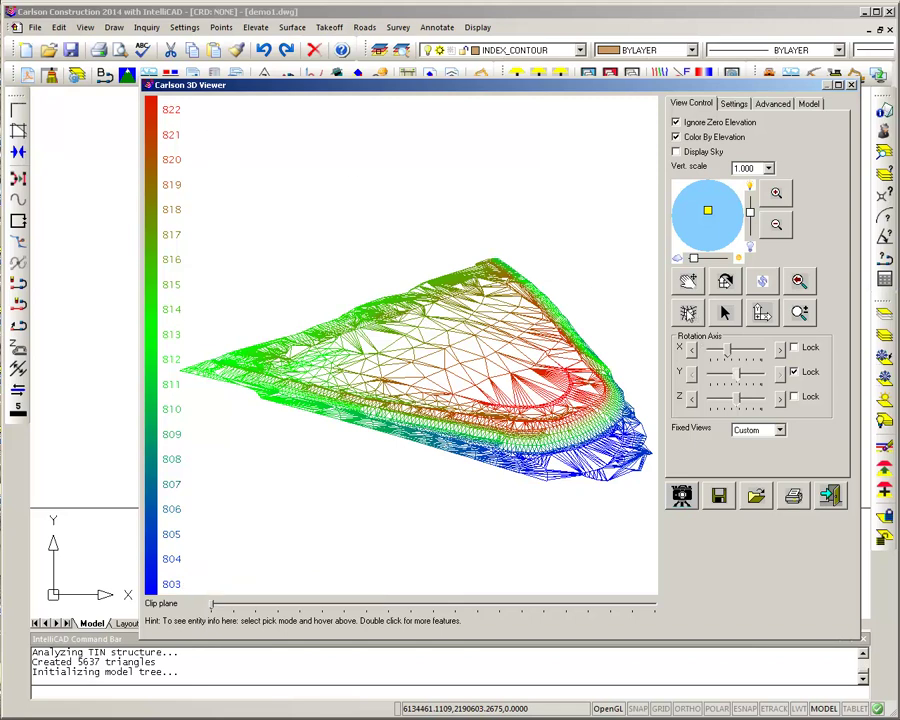
- Shade the existing ground surface in the viewer and rotate it to view the slopes
click(688, 313)
drag(310, 318, 476, 203)
drag(168, 412, 459, 316)
- Set the shaded surface's vertical scale to 5.000, inspect it from several angles, and exit the viewer
click(768, 168)
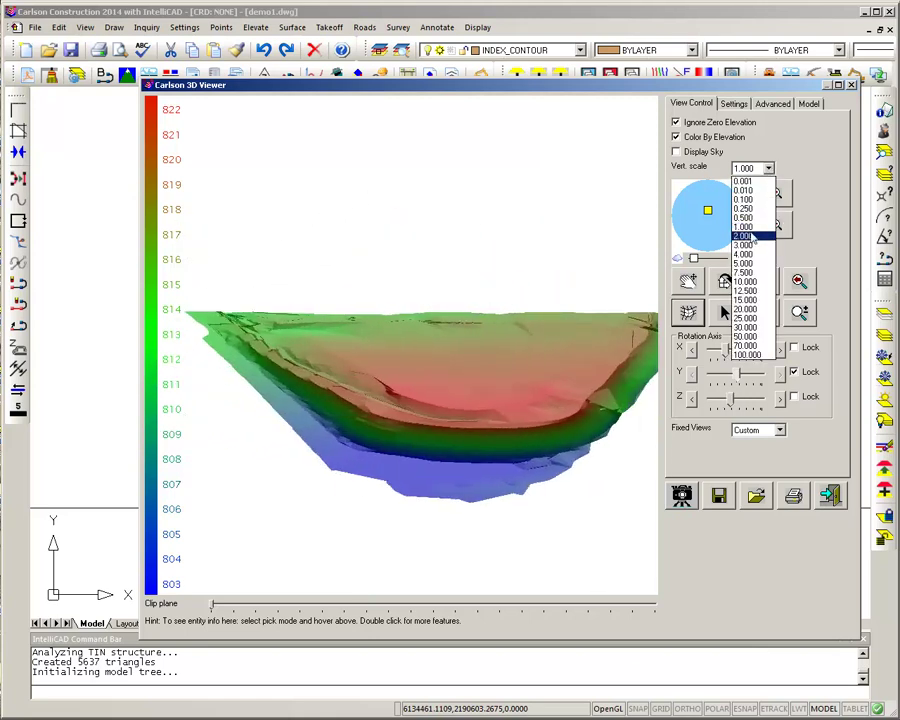
click(745, 261)
drag(396, 434, 405, 462)
drag(193, 253, 420, 385)
drag(438, 315, 564, 387)
drag(228, 303, 483, 328)
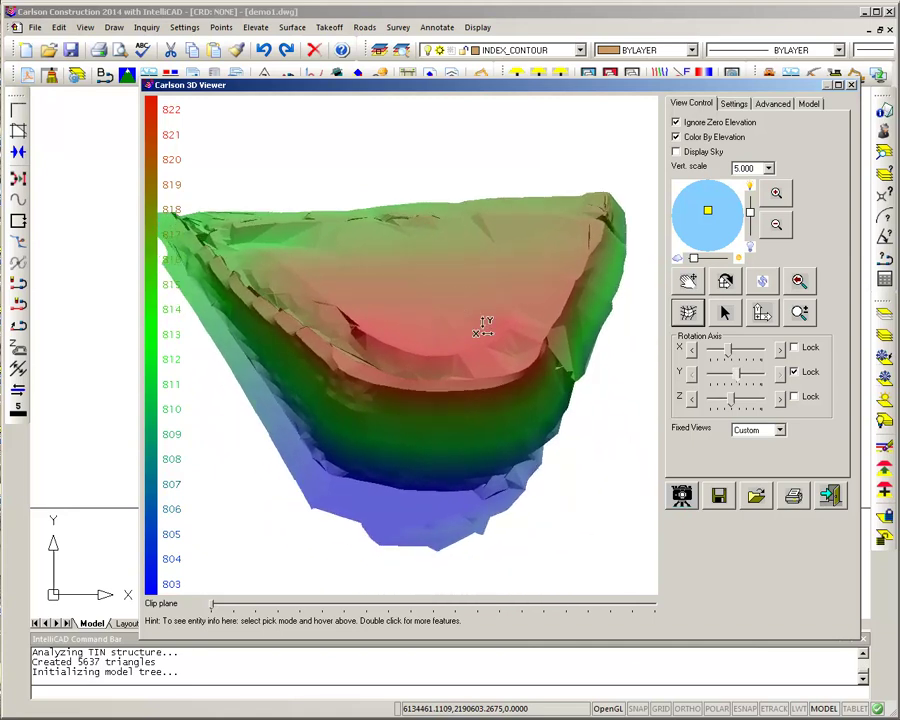
click(831, 497)
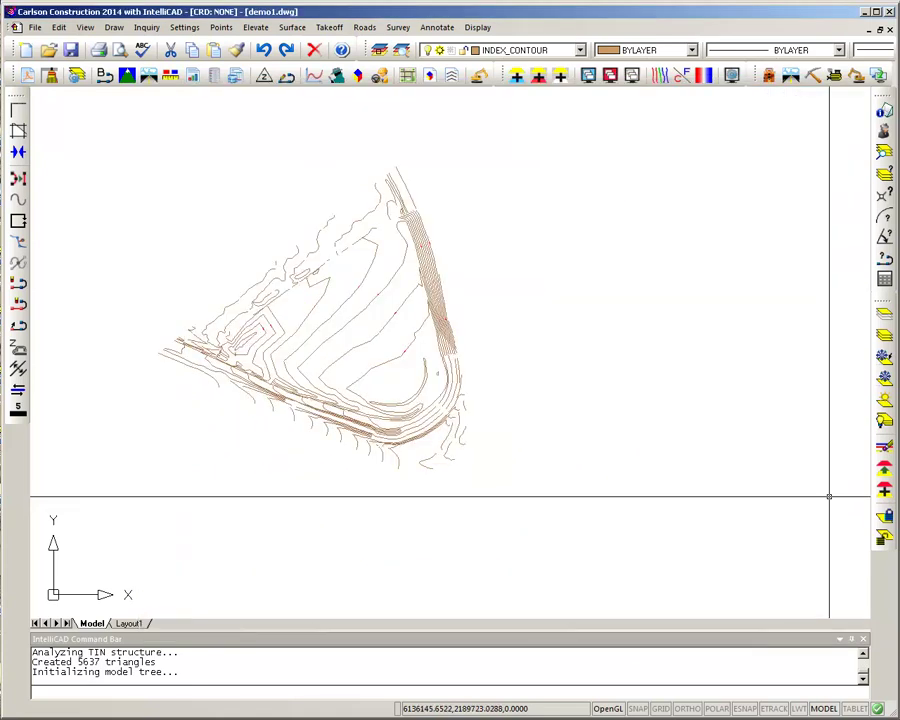
- Review the project checklist for the existing ground surface status and the remaining tasks
click(330, 28)
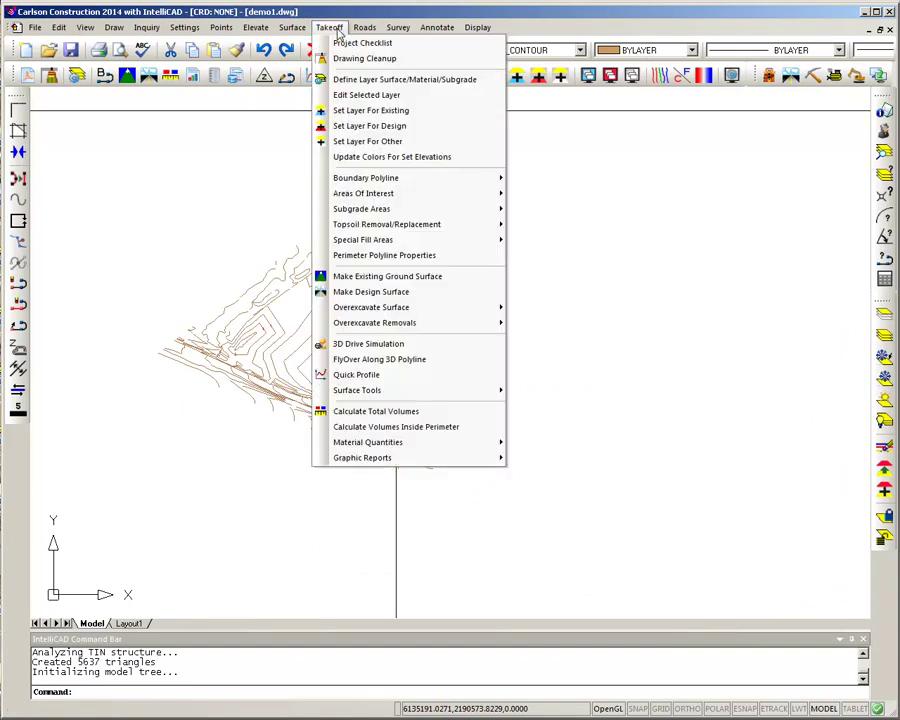
click(346, 45)
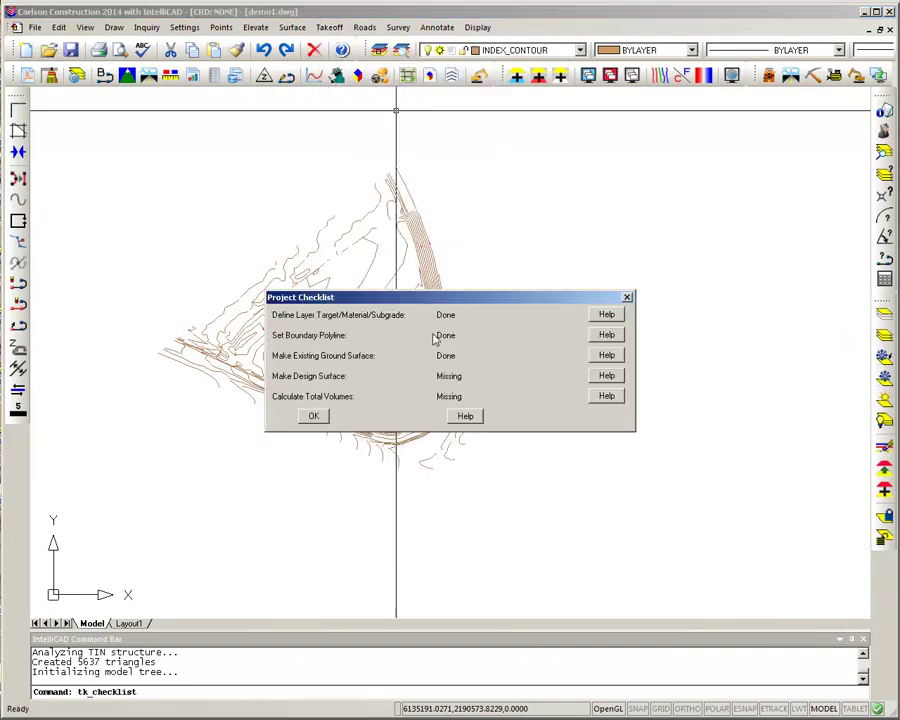
click(315, 415)
- Hide the existing ground entities, display the Design entities alone, and inspect the building pad and curb linework
click(586, 77)
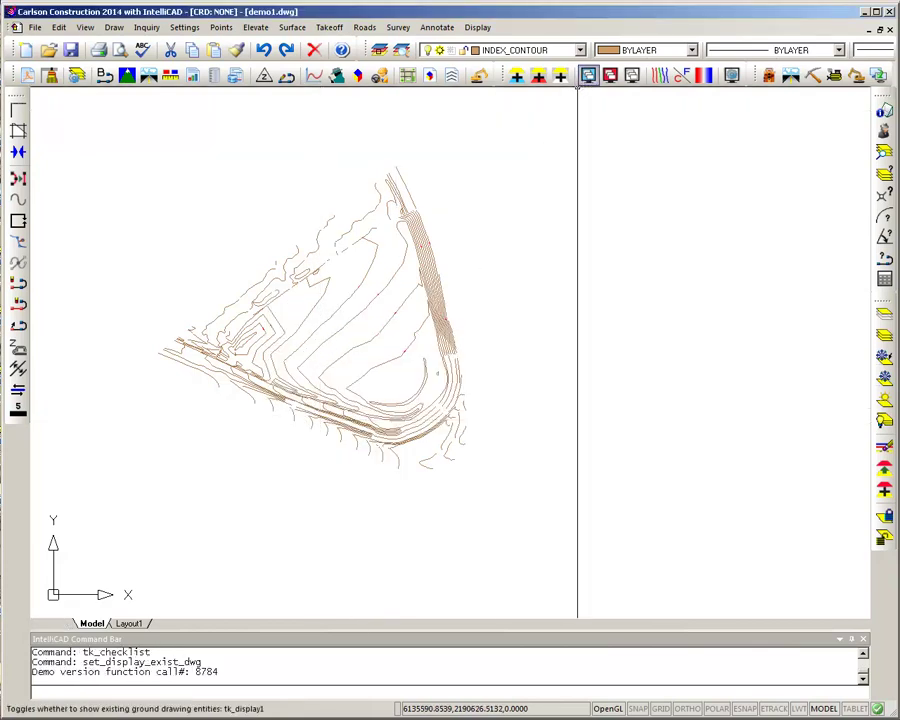
click(610, 77)
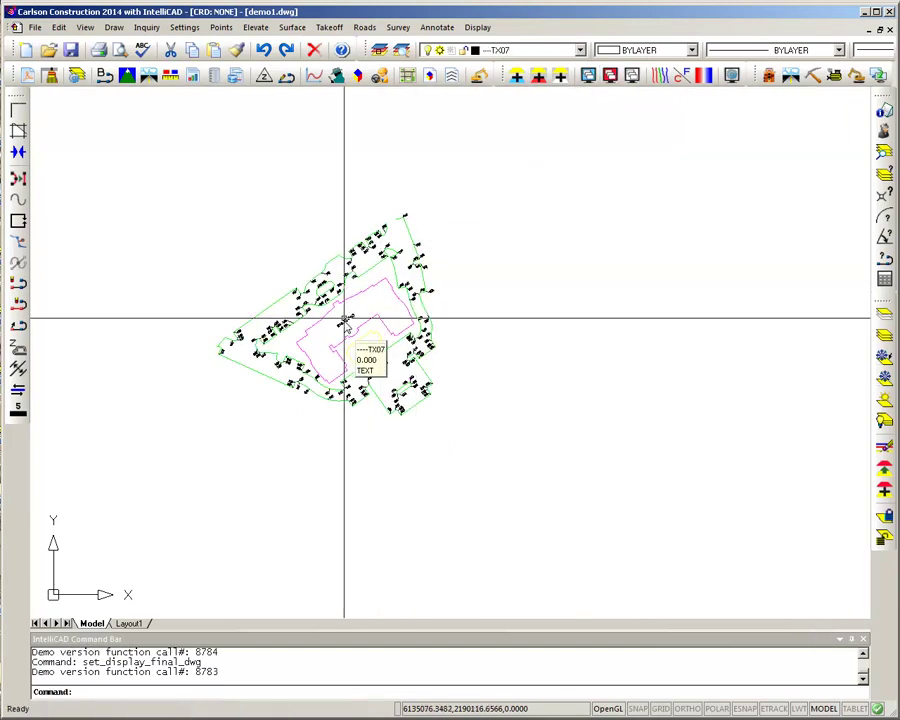
scroll(352, 318, up, 6)
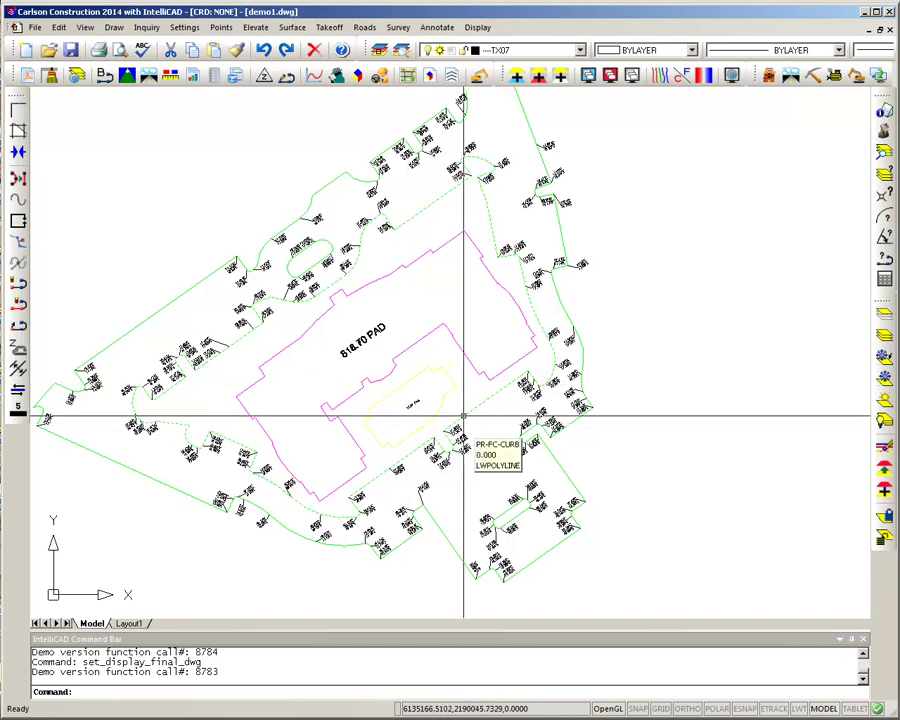
scroll(454, 378, down, 2)
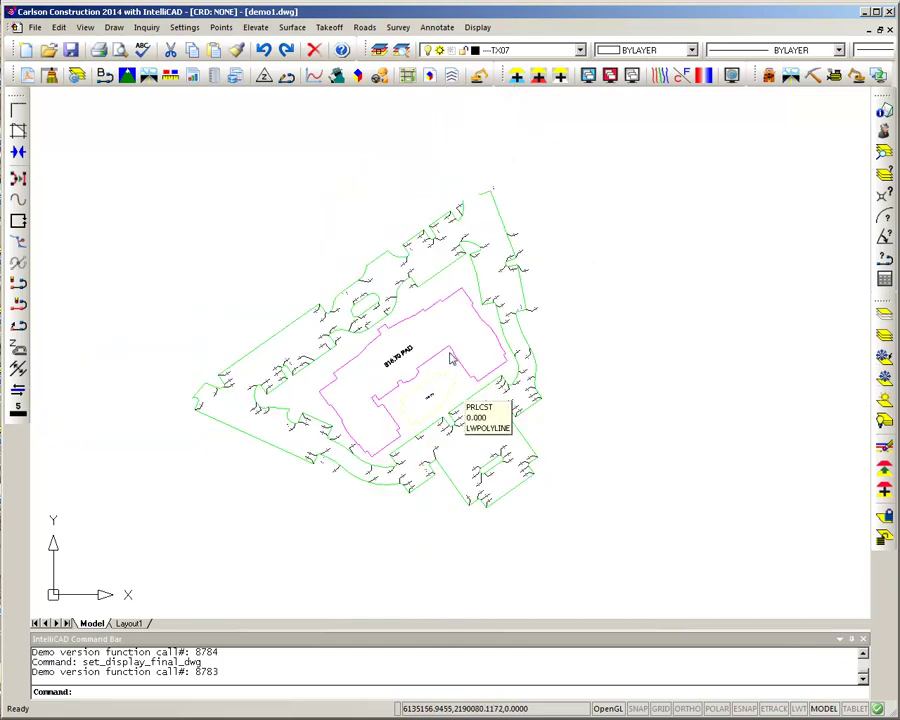
middle_drag(450, 345, 408, 338)
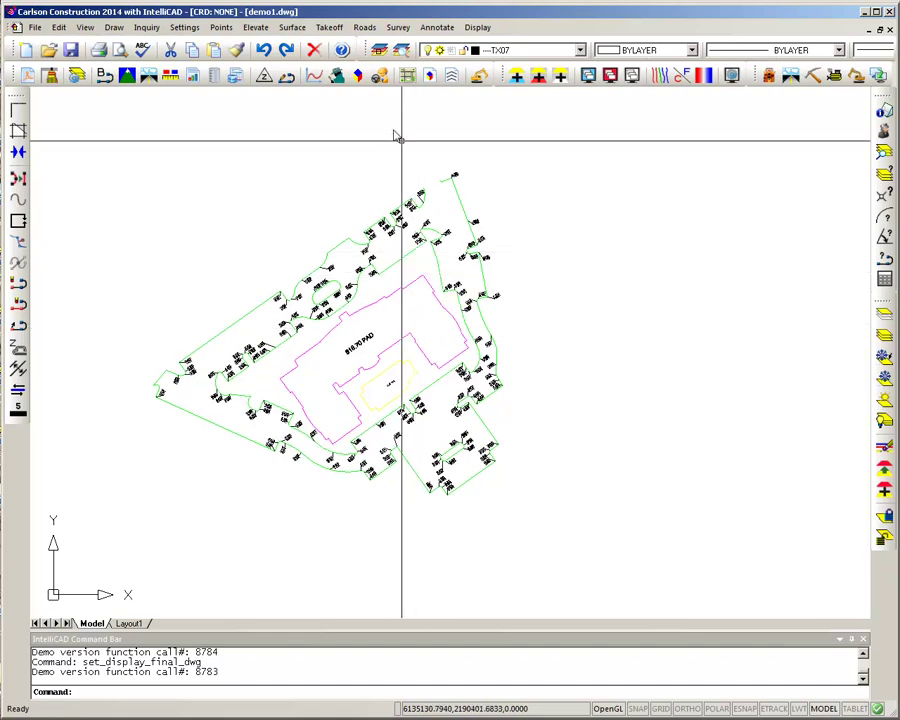
- Load all the design entities into the 3D viewer and inspect which of them carry elevations
click(358, 78)
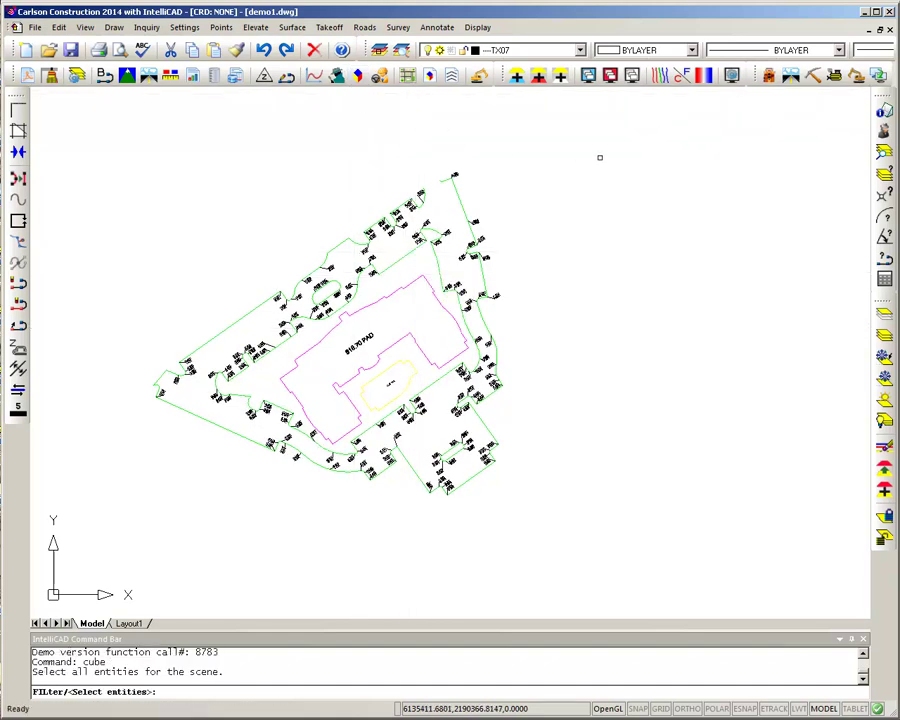
click(531, 160)
click(145, 523)
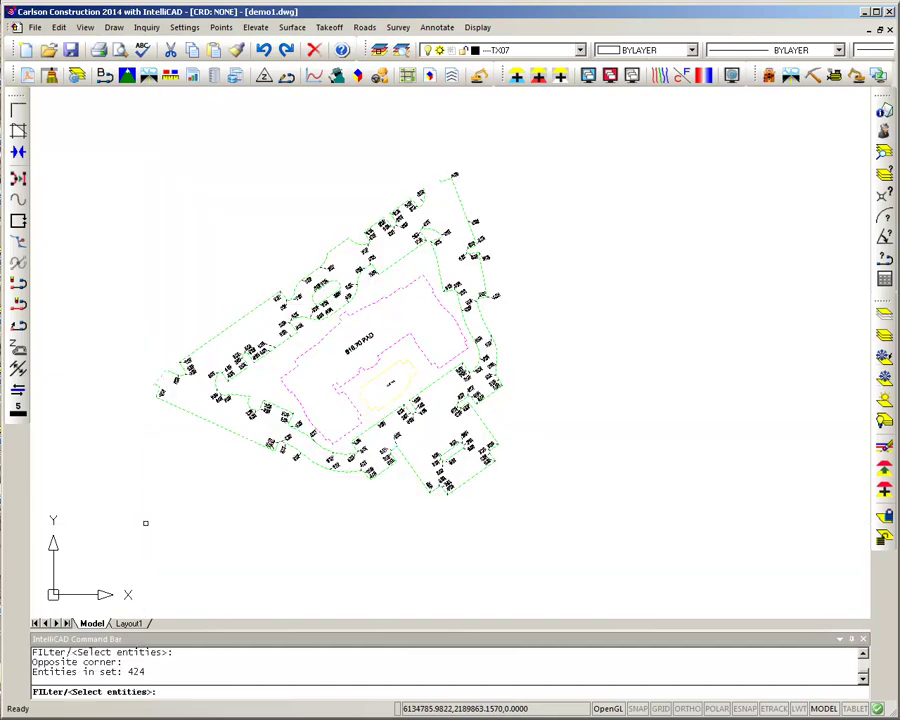
key(Return)
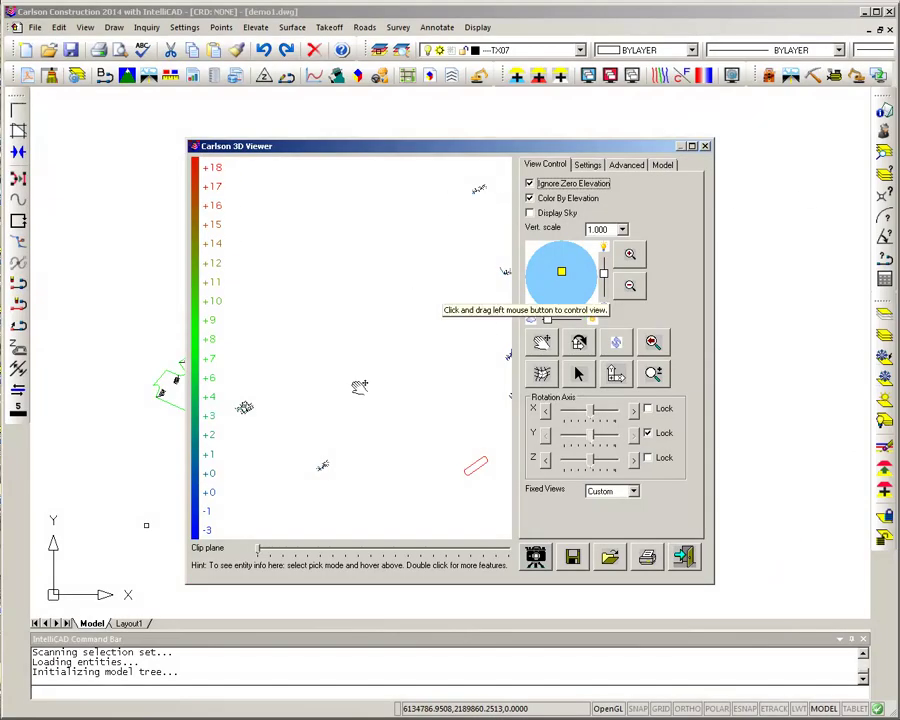
drag(352, 385, 326, 350)
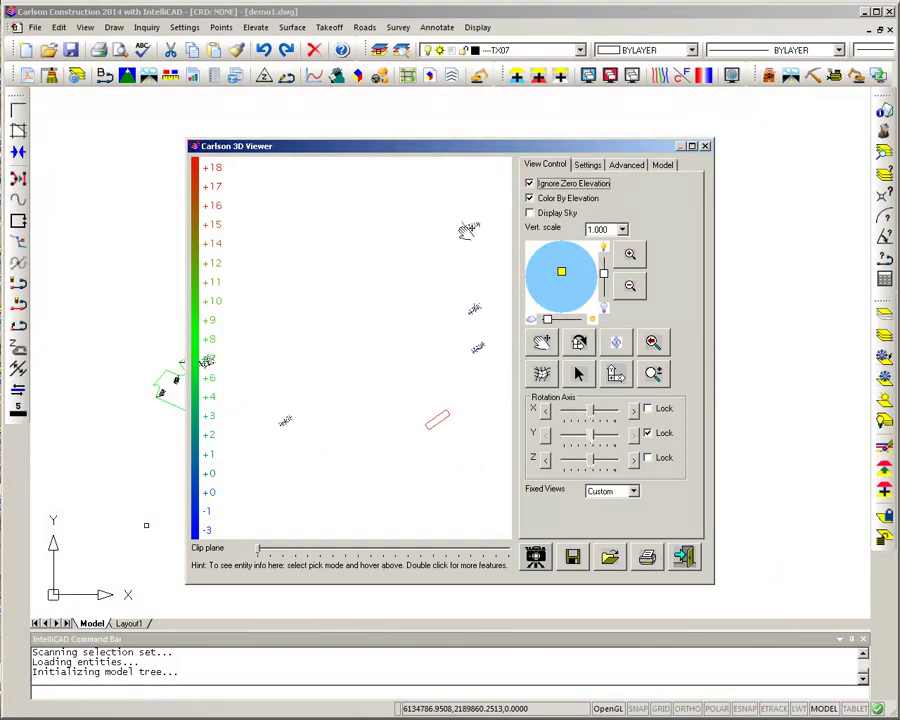
scroll(464, 228, up, 6)
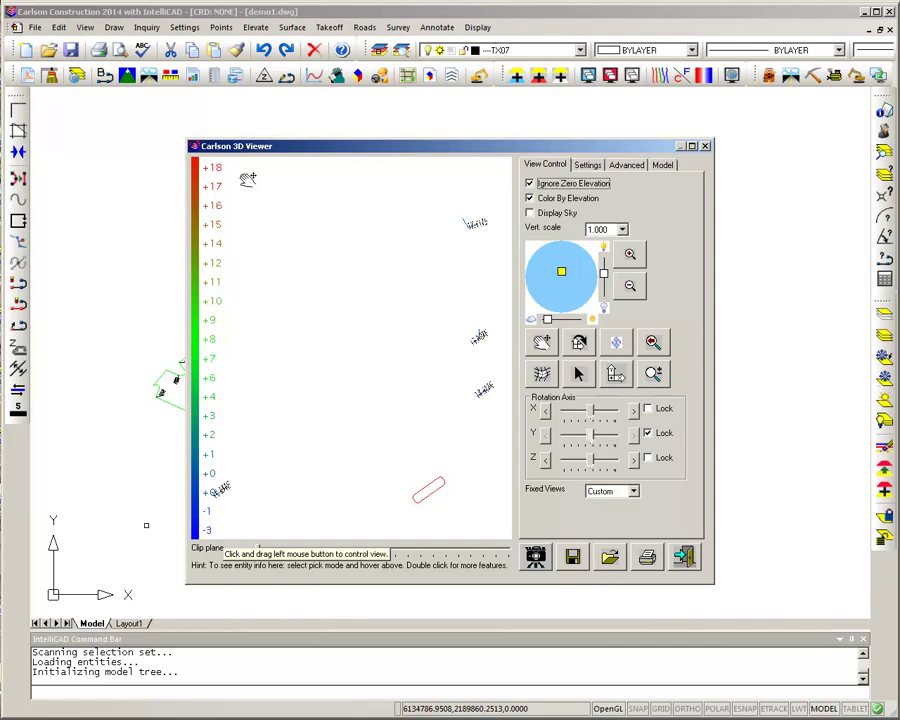
drag(247, 179, 370, 318)
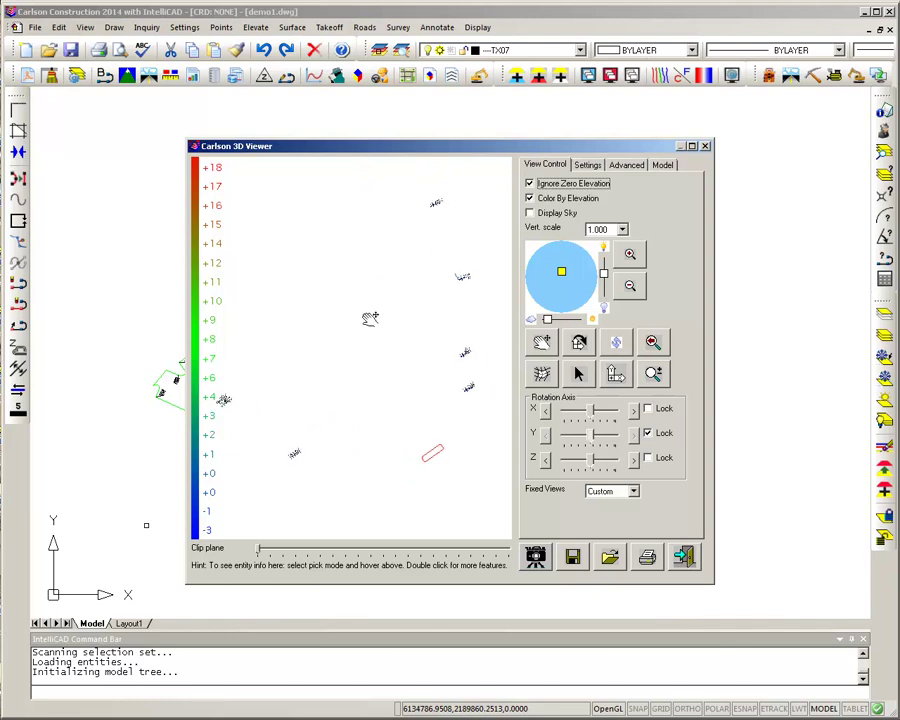
- Include zero-elevation entities in the 3D viewer, enlarge its window, and tilt the design linework to view it edge-on and obliquely
click(530, 185)
drag(416, 149, 340, 50)
drag(641, 488, 780, 617)
click(643, 244)
mouse_move(376, 292)
mouse_down()
mouse_move(374, 364)
mouse_move(404, 150)
mouse_move(408, 342)
mouse_move(410, 192)
mouse_move(538, 301)
mouse_move(473, 310)
mouse_up()
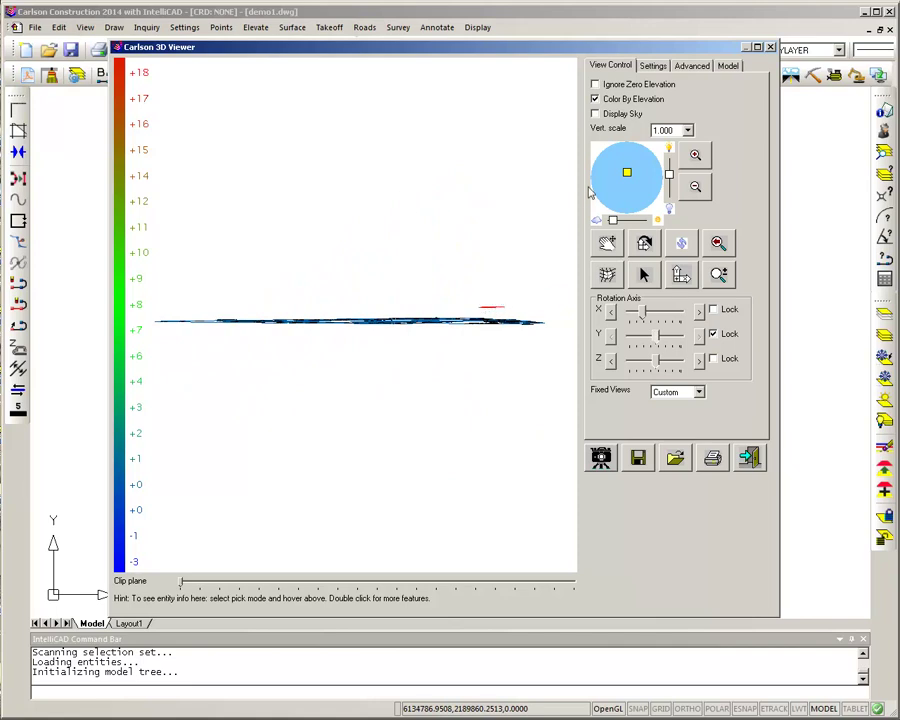
mouse_move(331, 342)
mouse_down()
mouse_move(338, 287)
mouse_move(361, 487)
mouse_move(380, 500)
mouse_up()
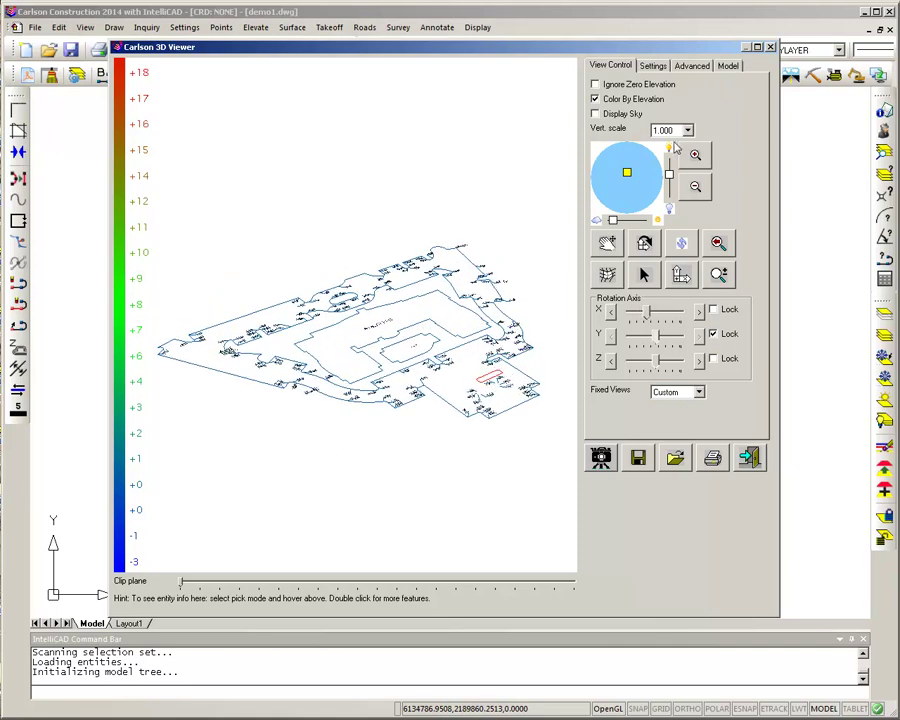
- Freeze the TX07 and PR-ELEV text layers in the 3D viewer's model tree
click(726, 66)
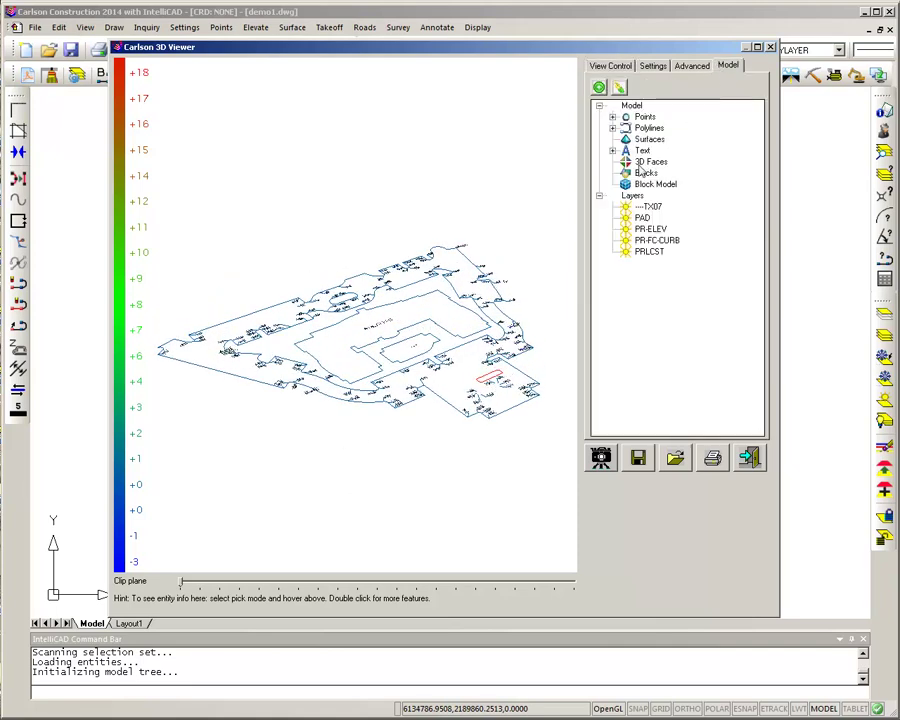
mouse_move(417, 289)
mouse_down()
mouse_move(404, 315)
mouse_move(402, 380)
mouse_move(412, 524)
mouse_move(430, 352)
mouse_up()
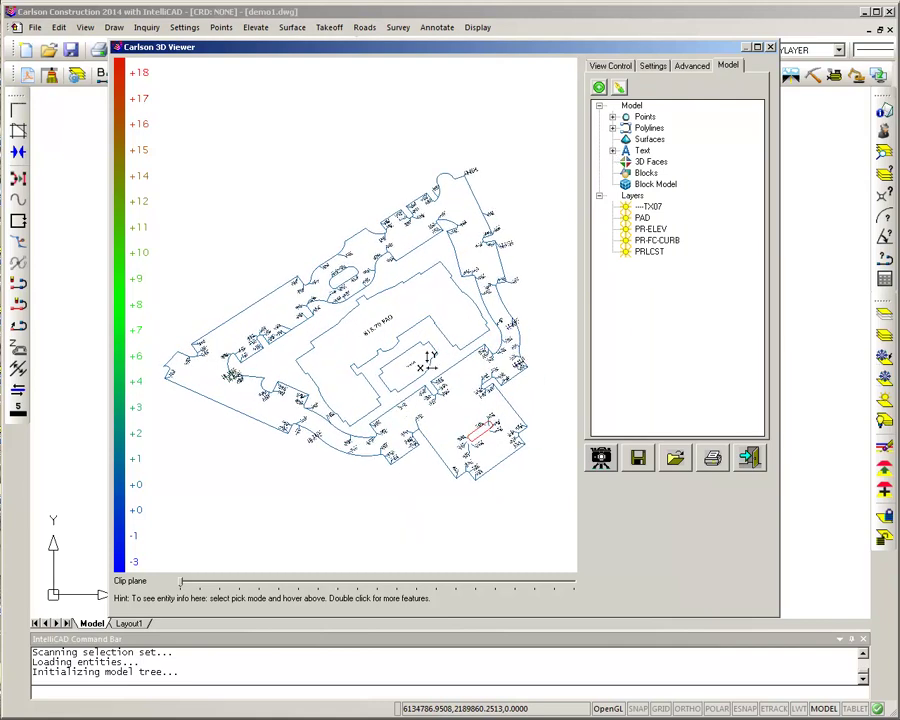
click(612, 150)
right_click(645, 163)
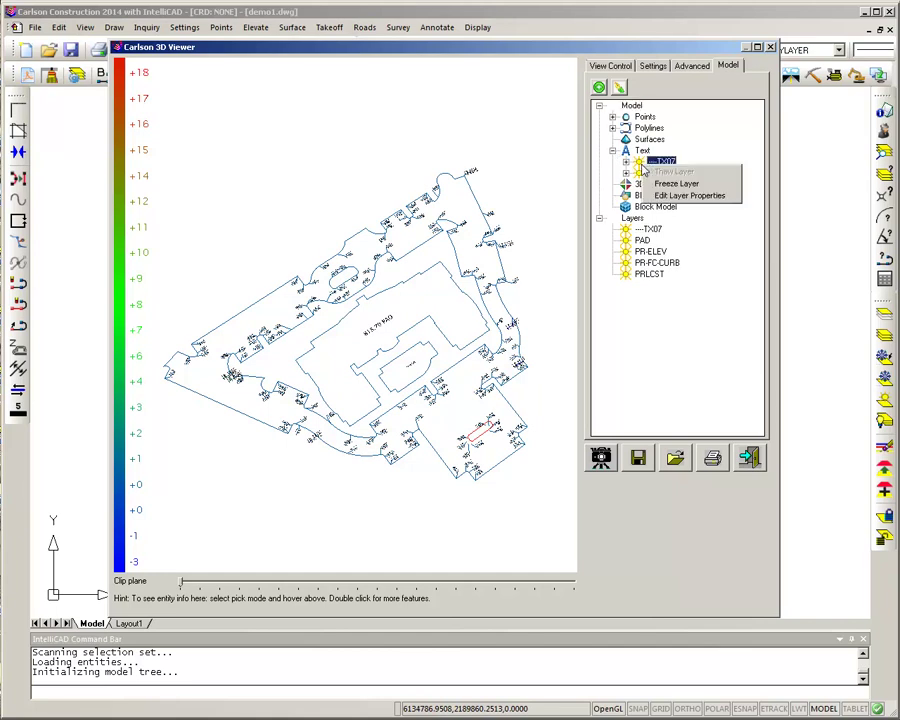
click(662, 182)
right_click(655, 174)
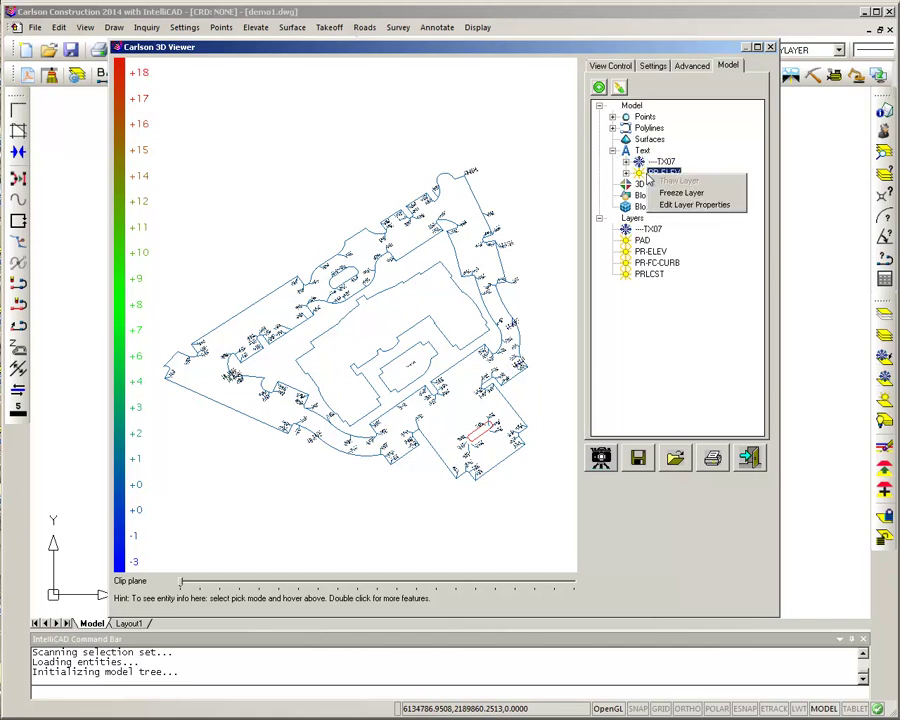
click(690, 191)
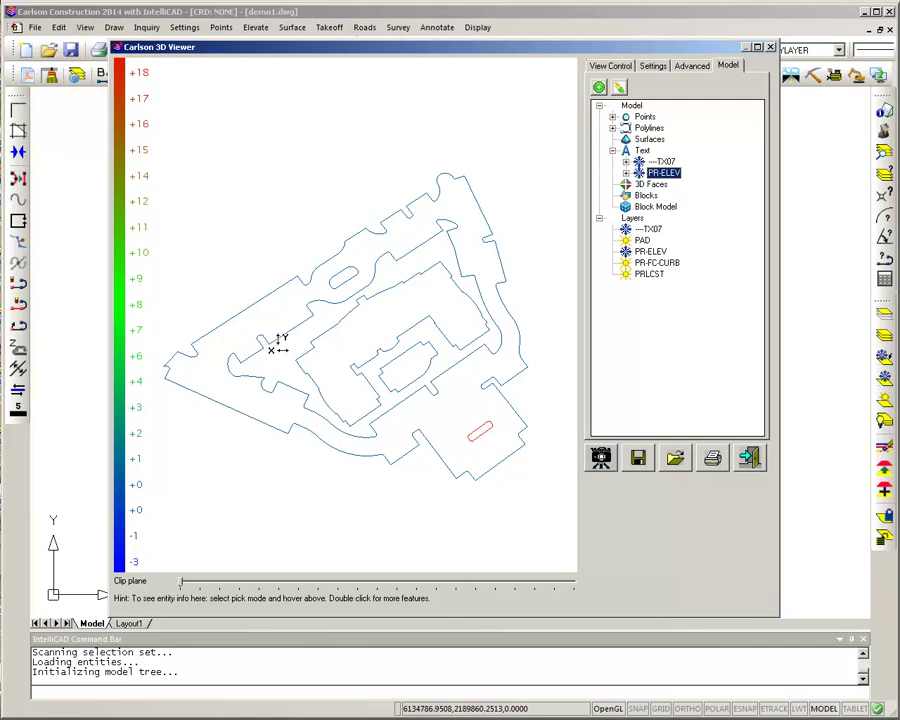
- Inspect the remaining linework from several angles, check the layer of the small red outline, and exit the viewer
mouse_move(396, 322)
mouse_down()
mouse_move(394, 332)
mouse_move(402, 195)
mouse_move(440, 358)
mouse_up()
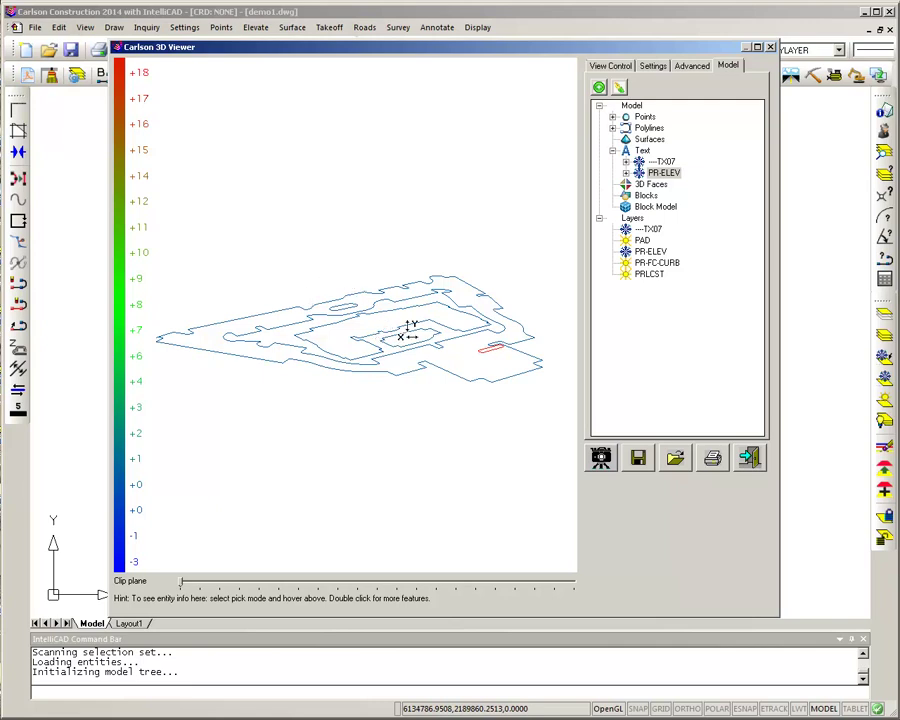
mouse_move(430, 316)
mouse_down()
mouse_move(484, 262)
mouse_move(437, 232)
mouse_move(440, 373)
mouse_move(440, 356)
mouse_move(350, 338)
mouse_move(410, 356)
mouse_up()
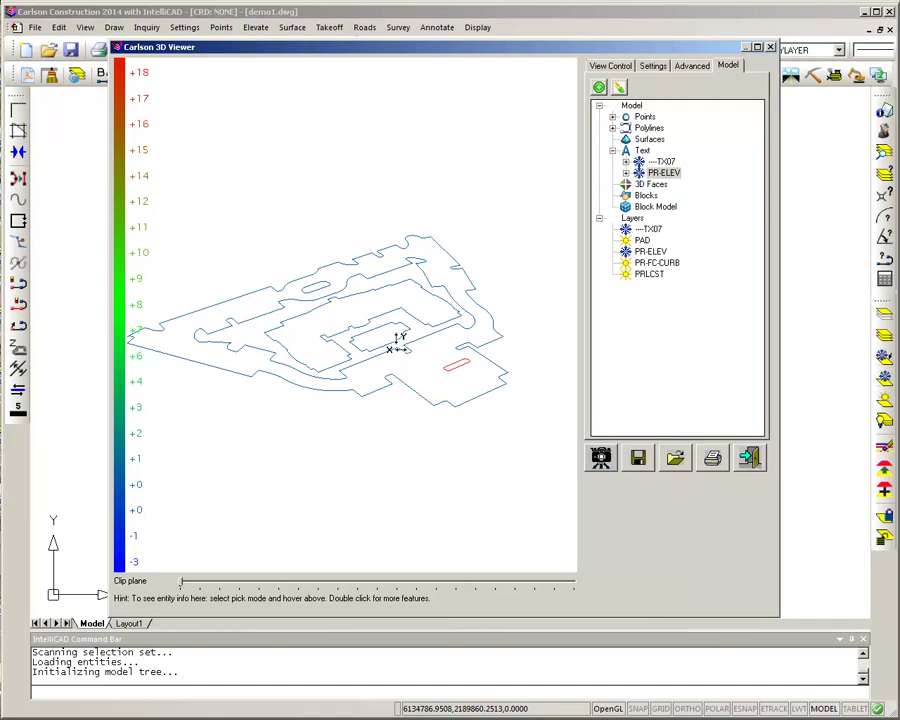
mouse_move(381, 318)
mouse_down()
mouse_move(392, 185)
mouse_move(393, 266)
mouse_move(460, 357)
mouse_up()
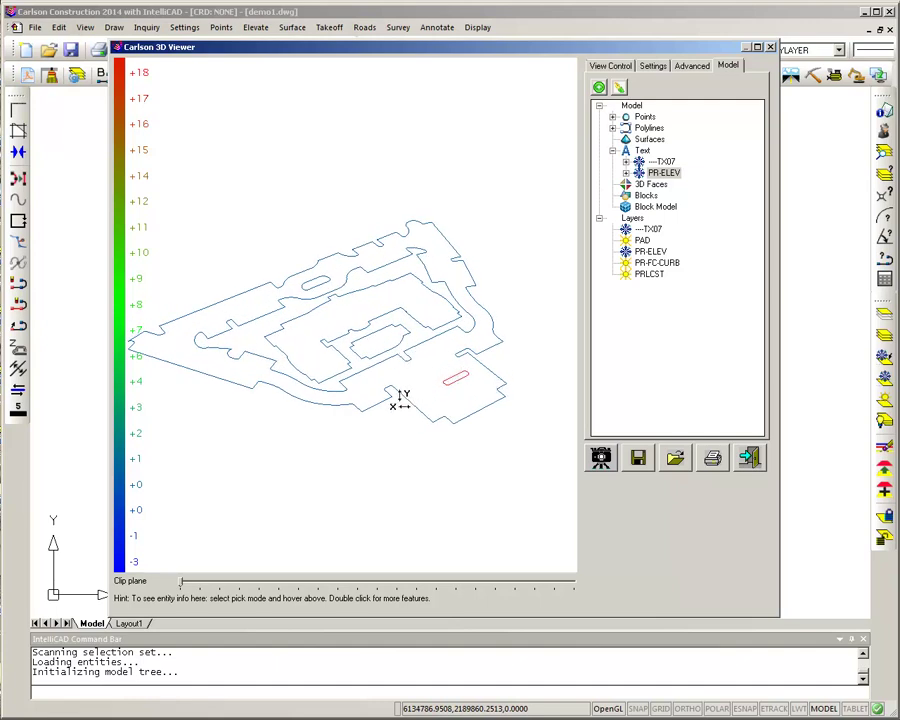
double_click(453, 384)
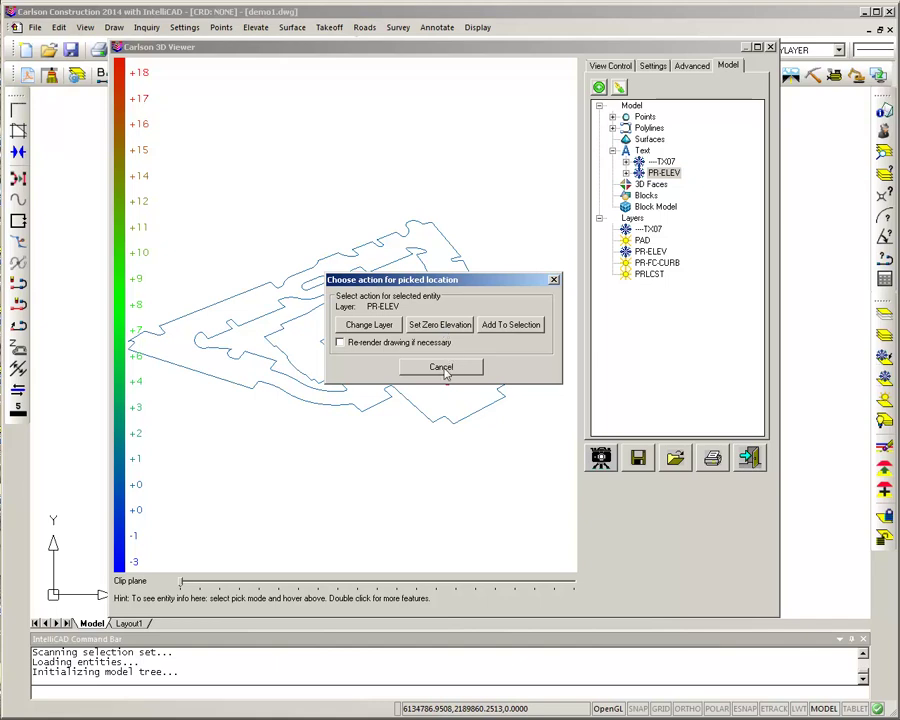
click(441, 367)
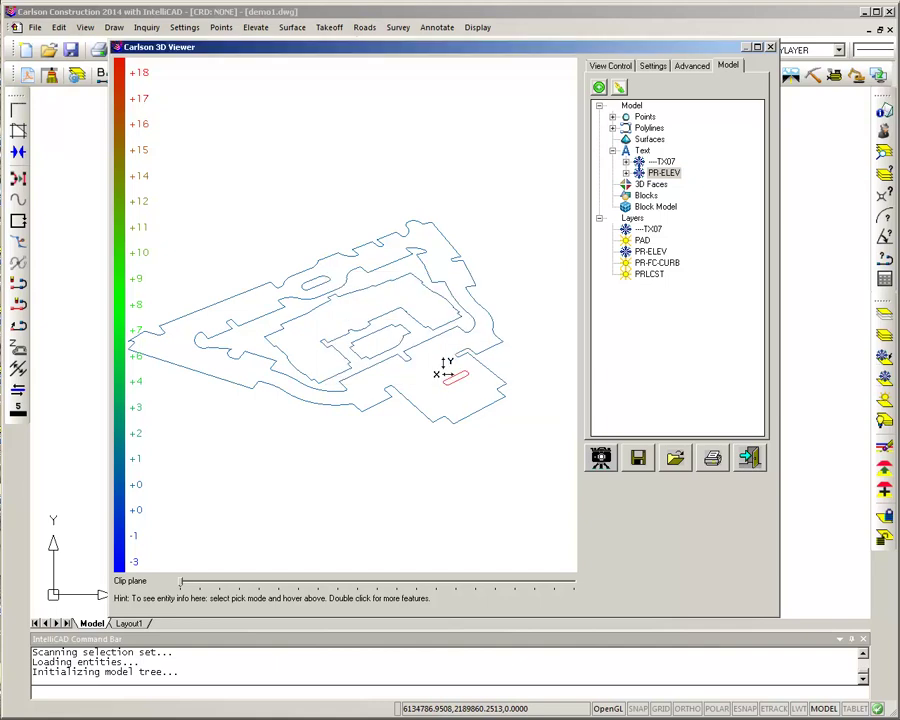
drag(407, 327, 370, 426)
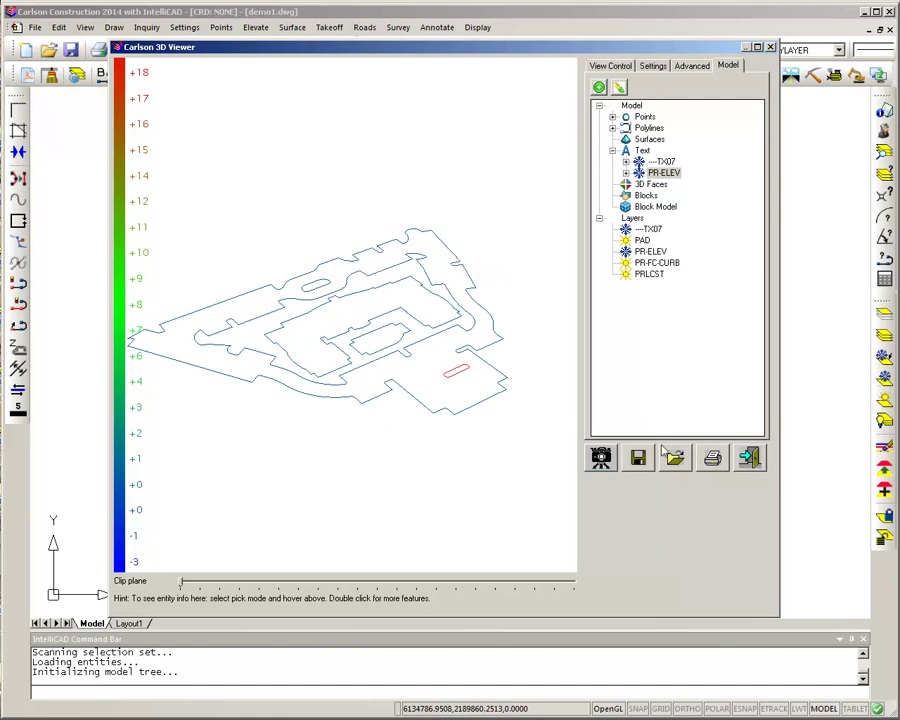
click(754, 463)
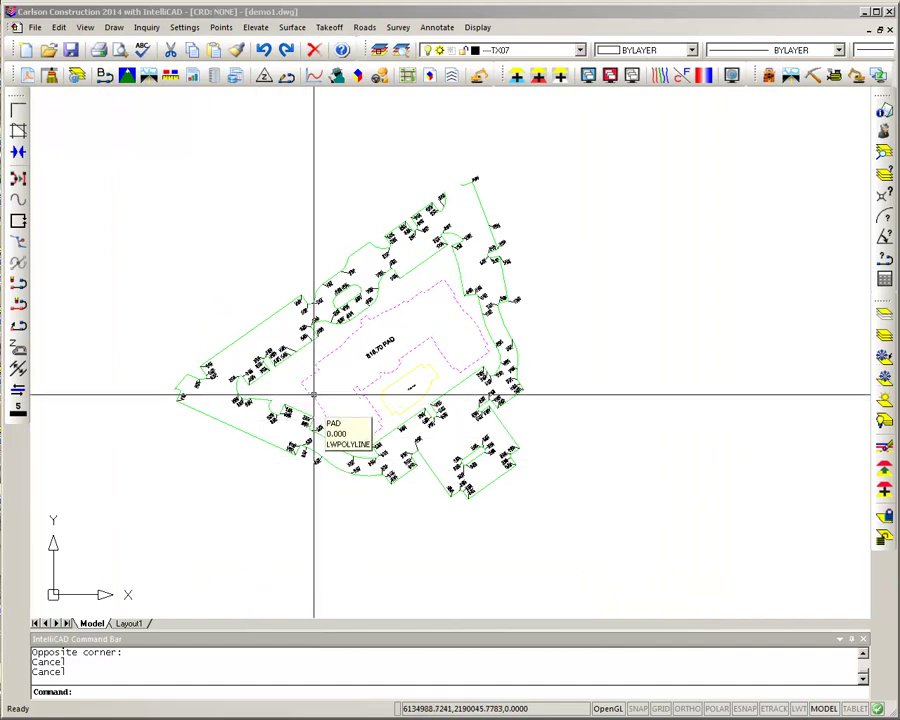
- Set the magenta building pad polyline to elevation 818.7 with Set Polyline To Elevation
click(256, 28)
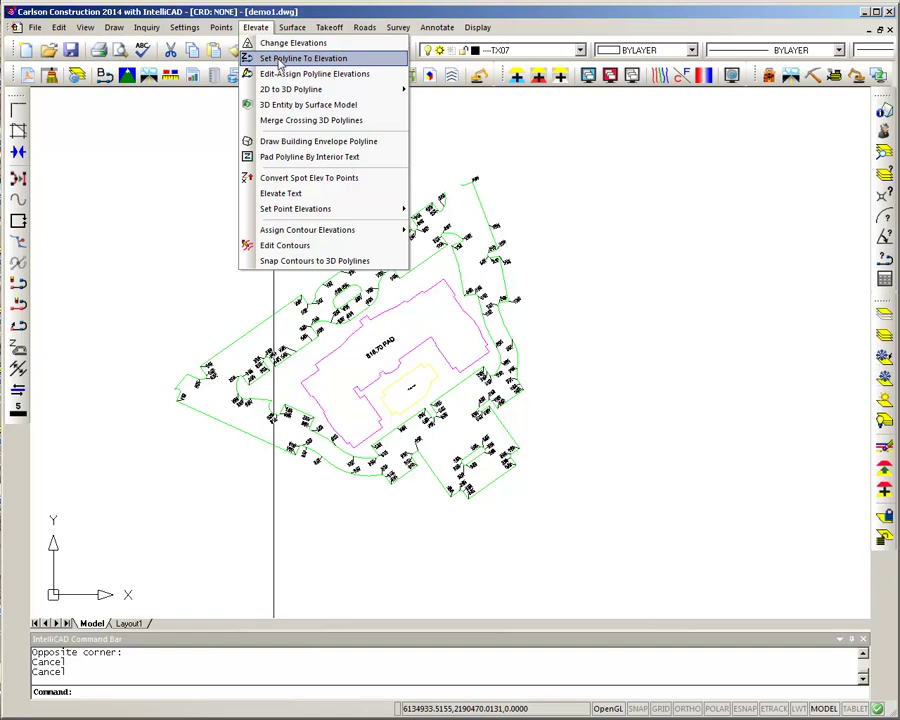
click(281, 59)
scroll(454, 338, up, 2)
scroll(454, 338, down, 2)
scroll(410, 327, up, 2)
text(e)
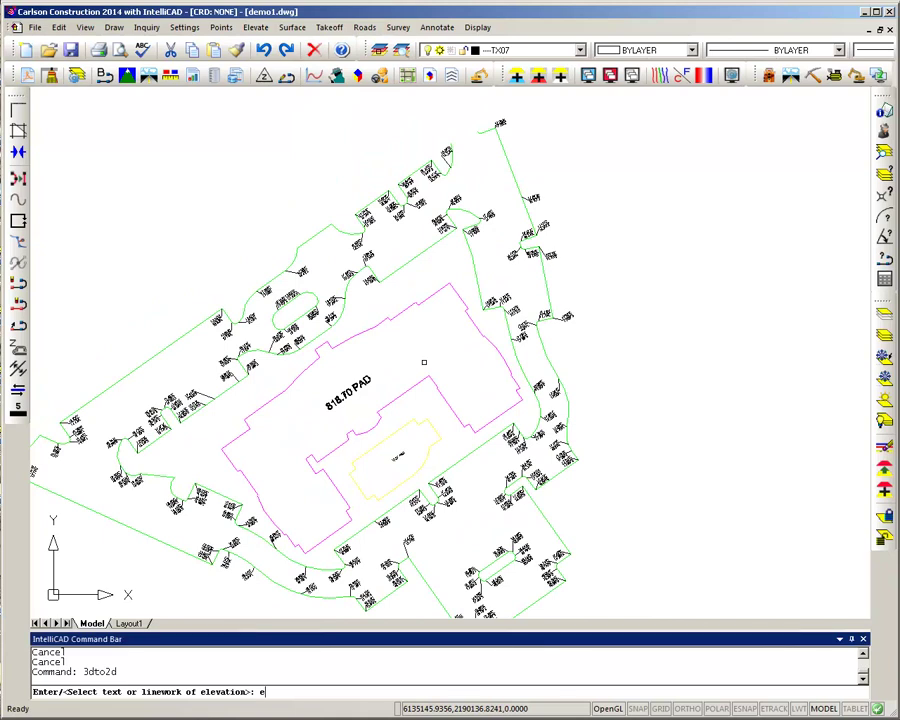
key(Return)
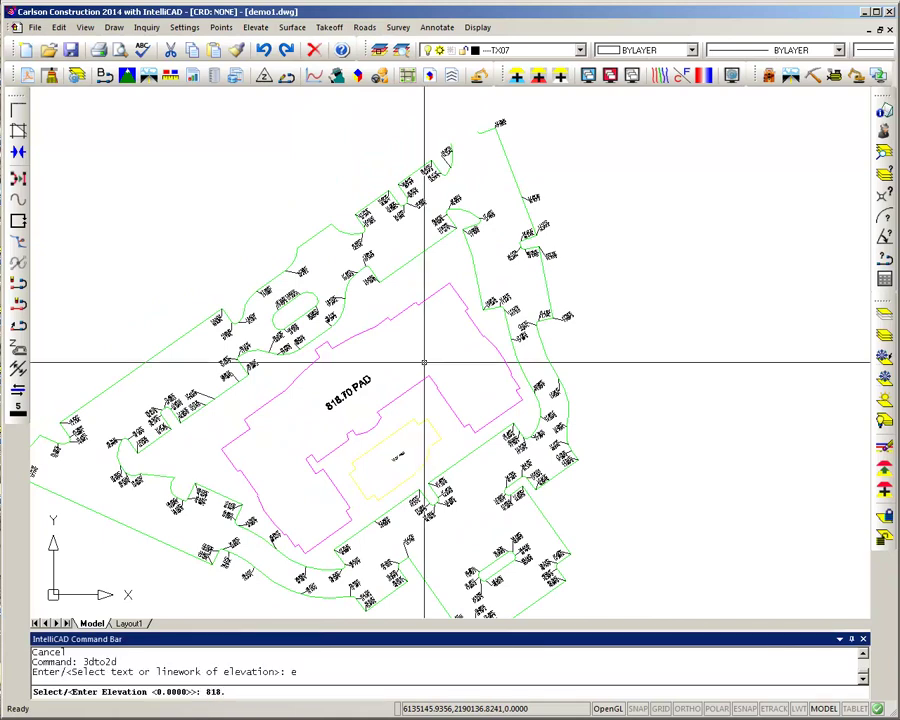
text(818.7)
key(Return)
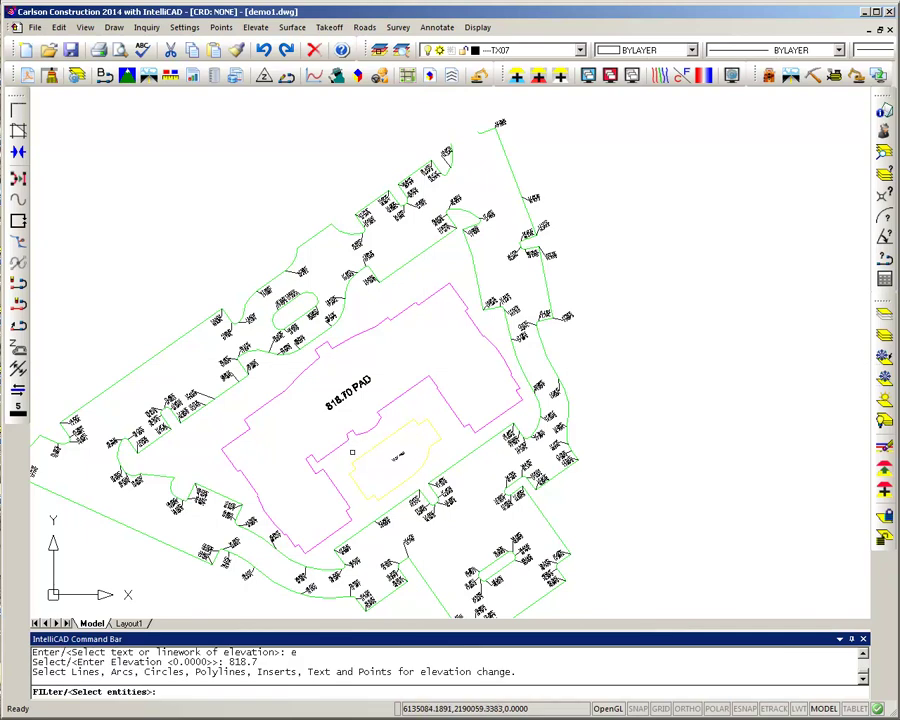
scroll(353, 446, up, 1)
click(354, 428)
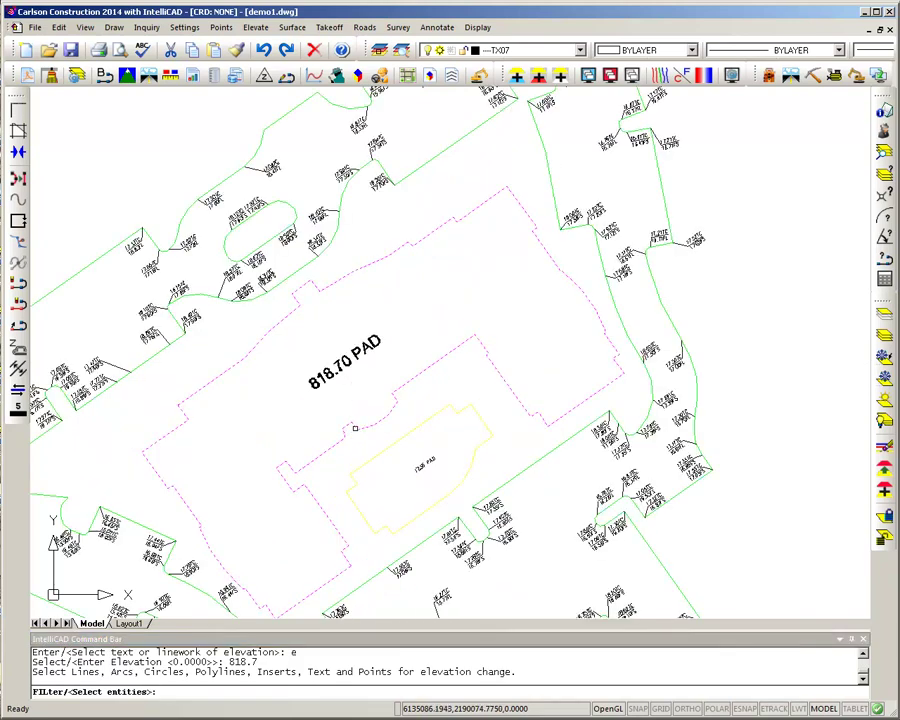
key(Return)
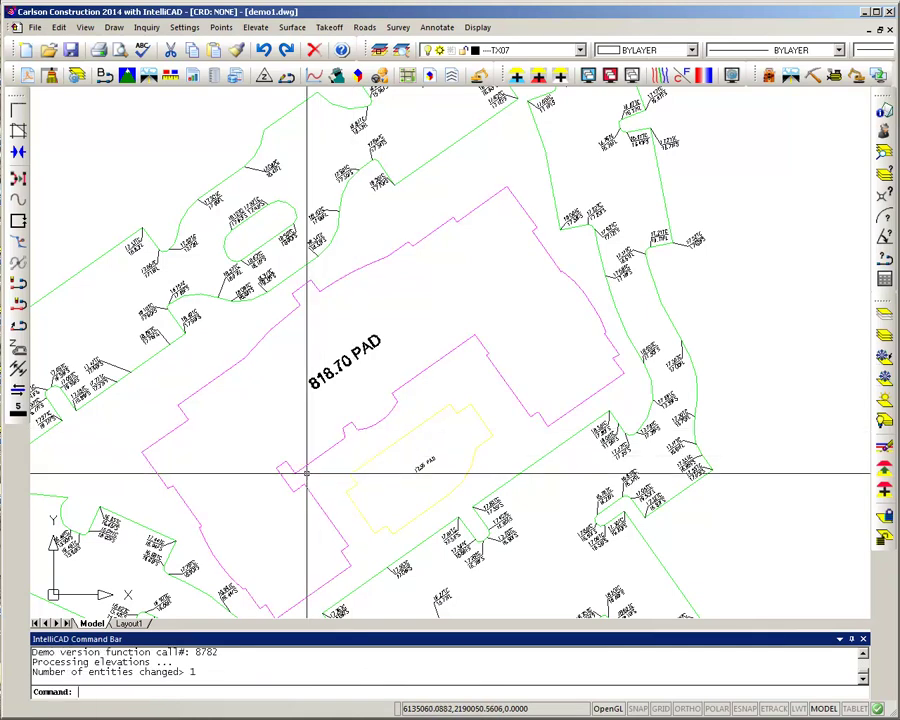
- Set the smaller yellow pad polyline beside the building to elevation 817.56
key(Return)
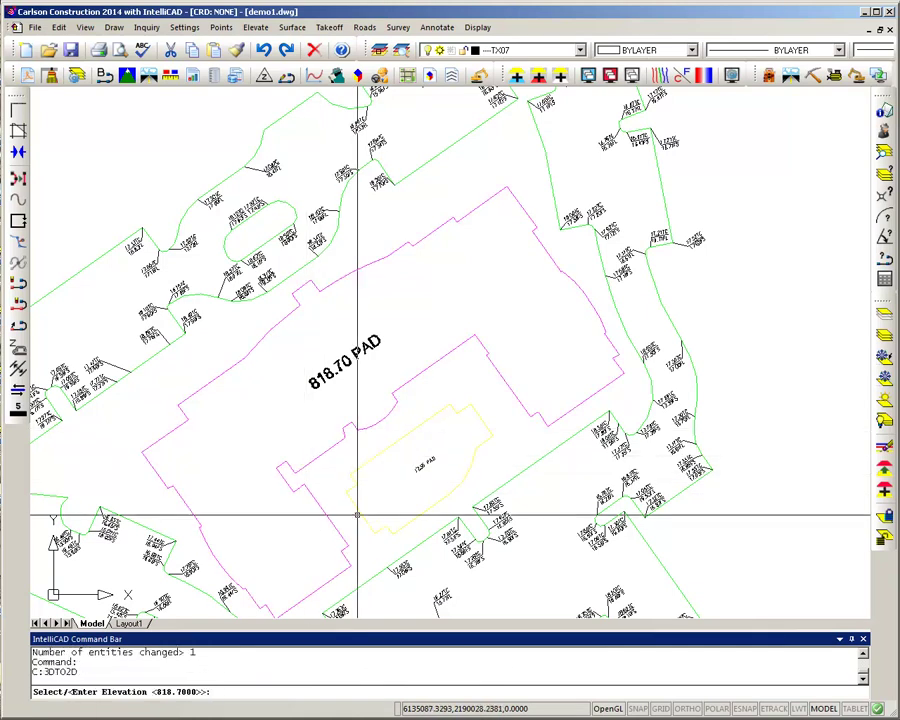
scroll(400, 500, up, 2)
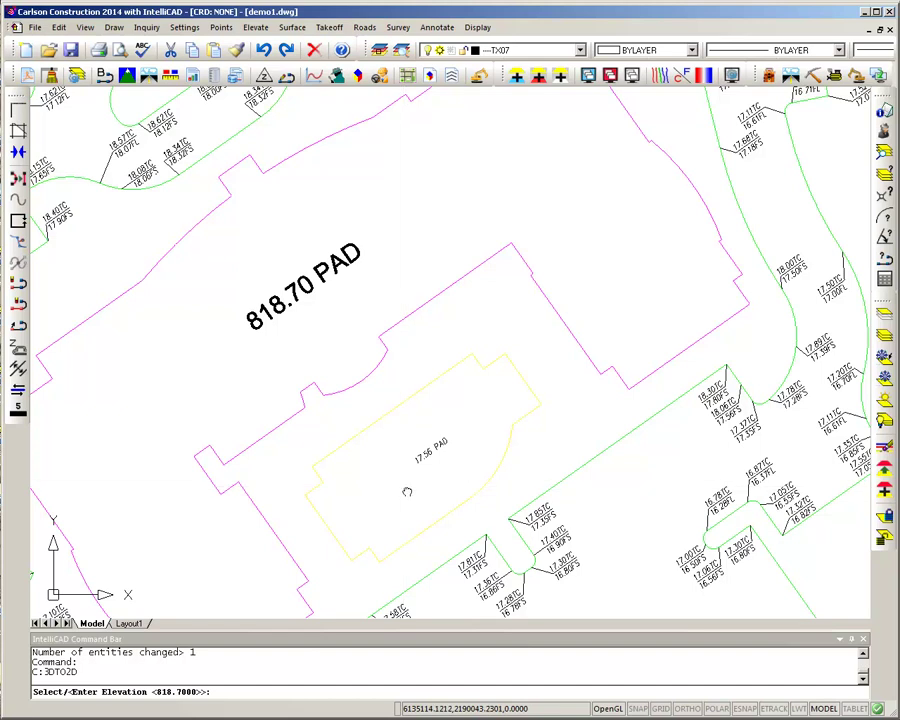
scroll(395, 440, up, 3)
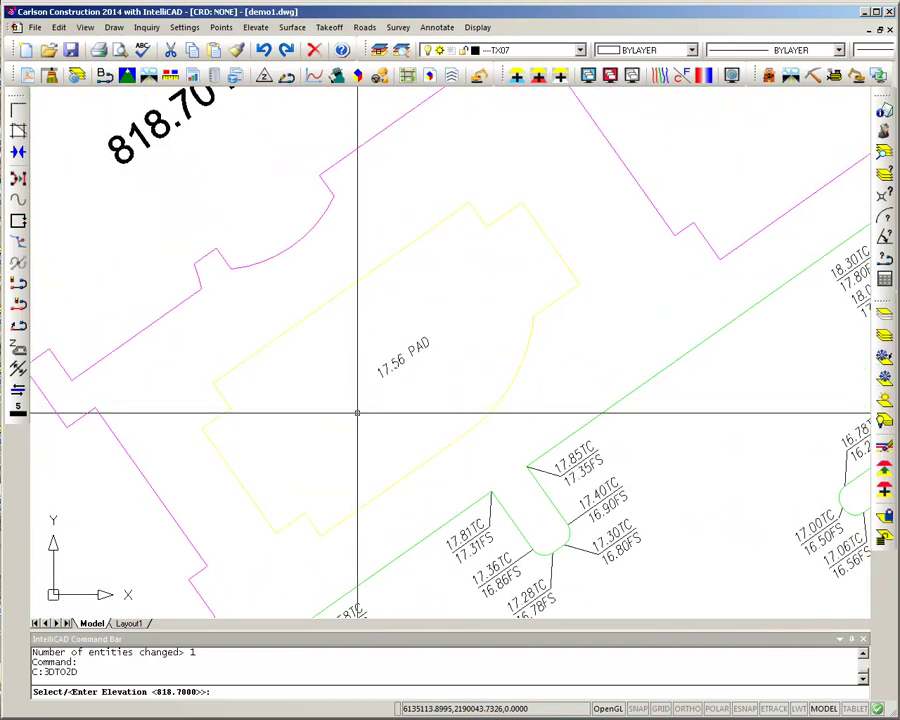
text(8)
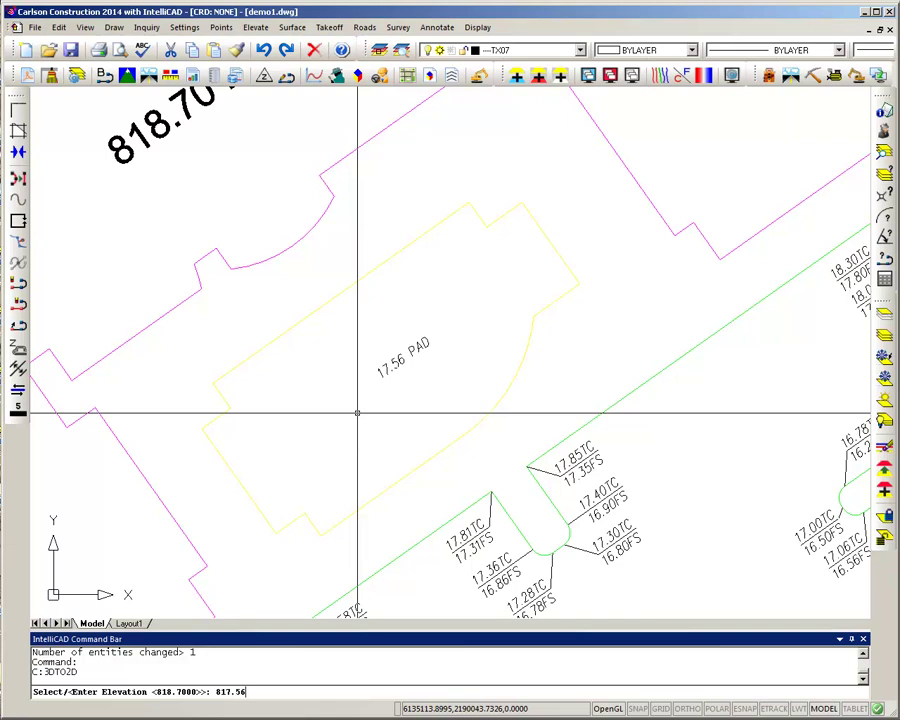
text(17.56)
key(Return)
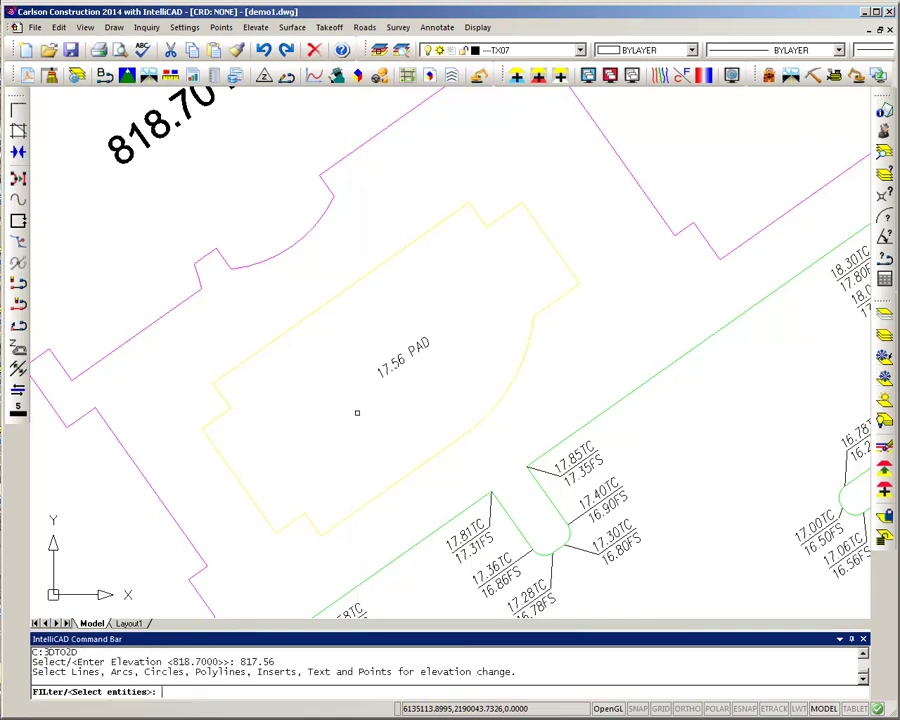
click(246, 360)
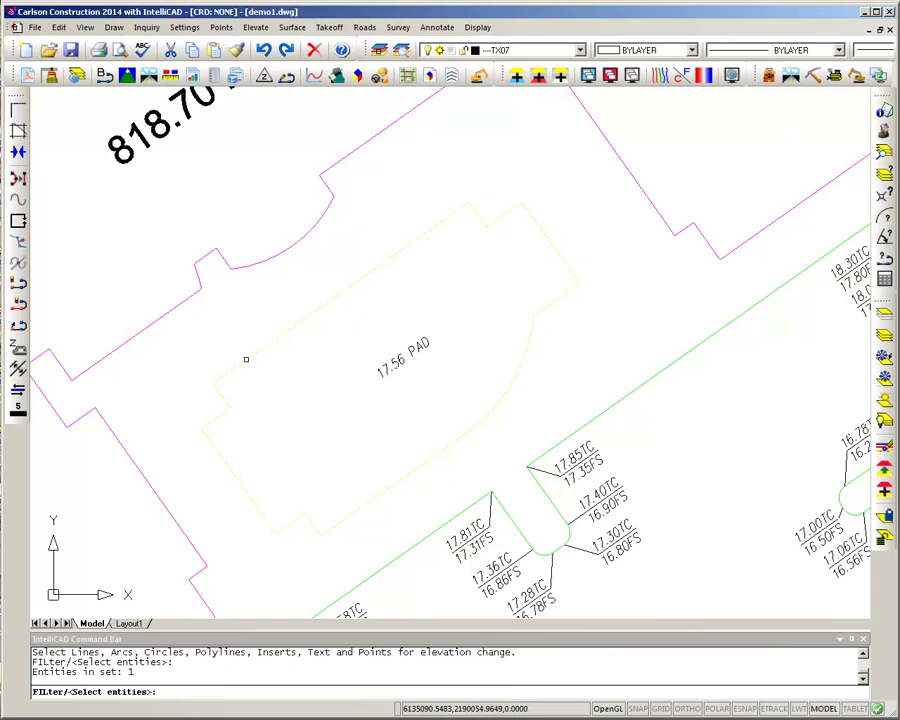
key(Return)
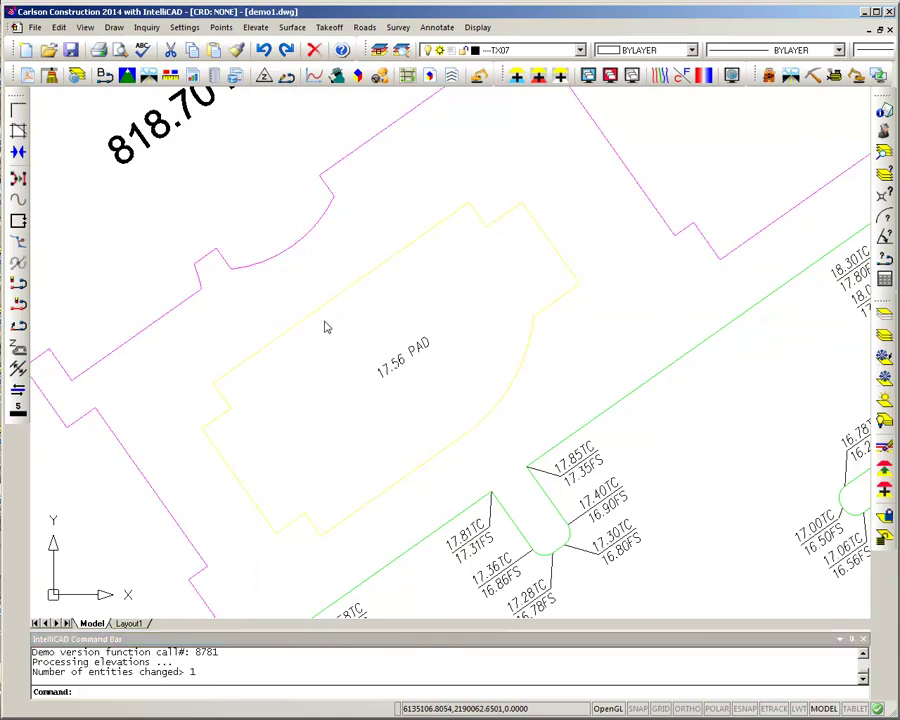
- Start 2D to 3D Polyline By Text With Leader, sampling the 16.80TC label, its leader and the adjoining green curb polyline
scroll(322, 327, down, 5)
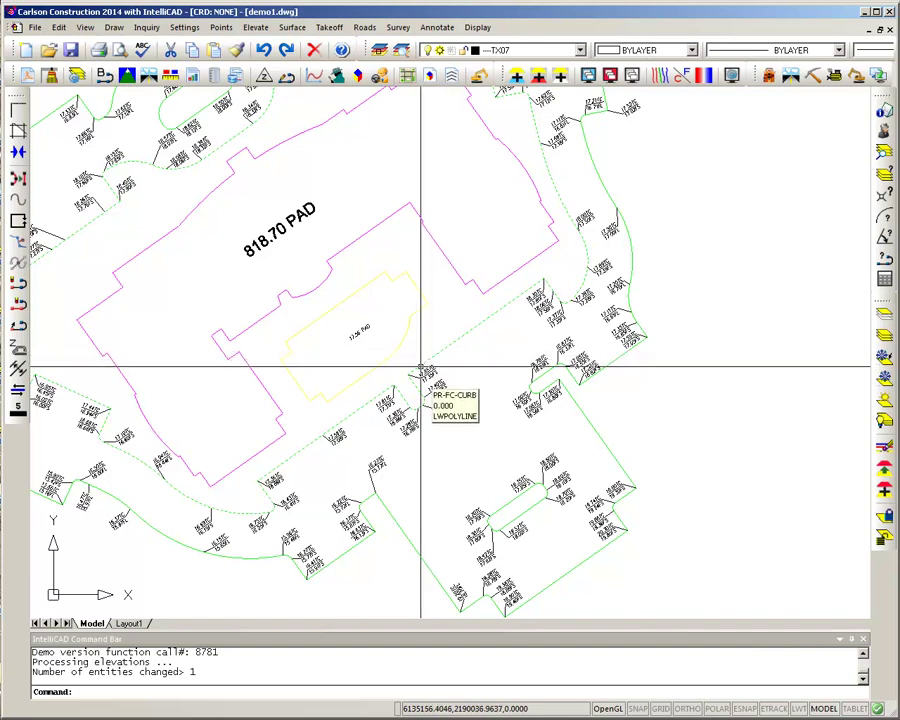
middle_drag(426, 281, 436, 463)
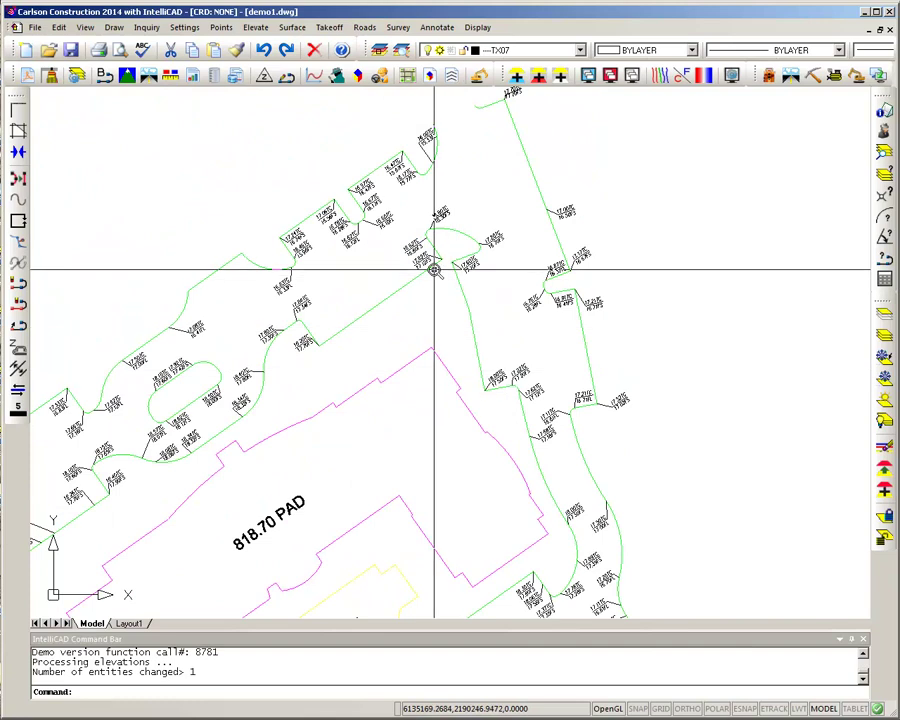
scroll(434, 301, up, 3)
scroll(433, 270, up, 3)
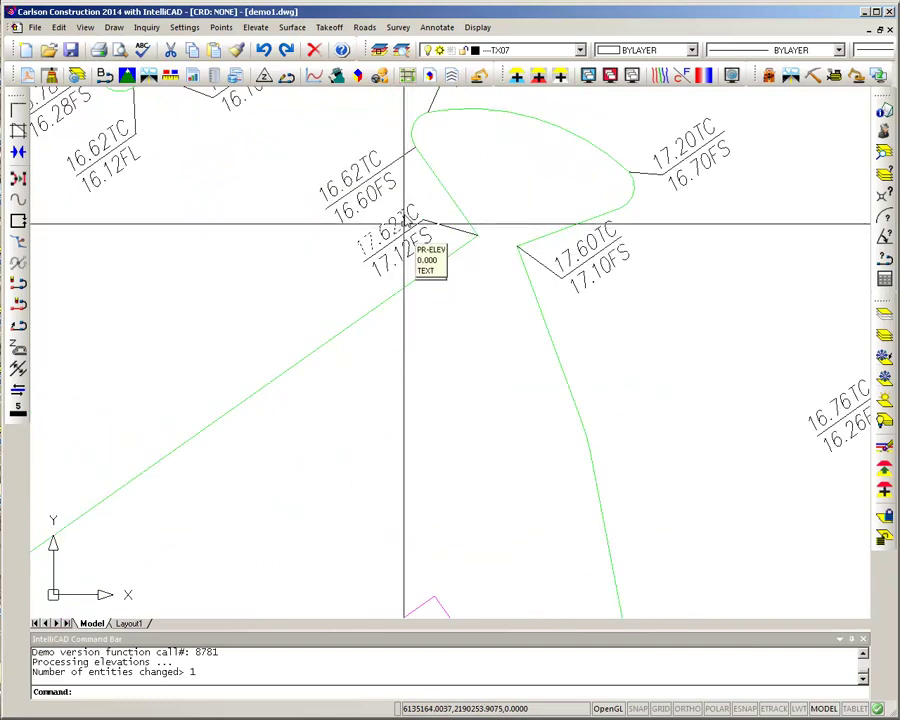
middle_drag(410, 217, 388, 338)
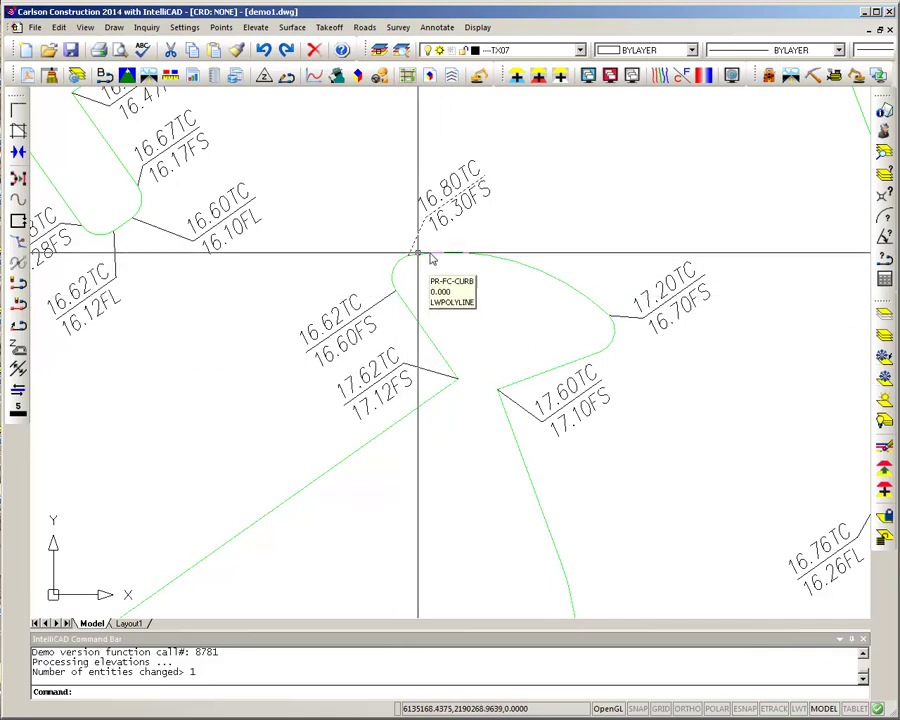
middle_drag(498, 248, 464, 286)
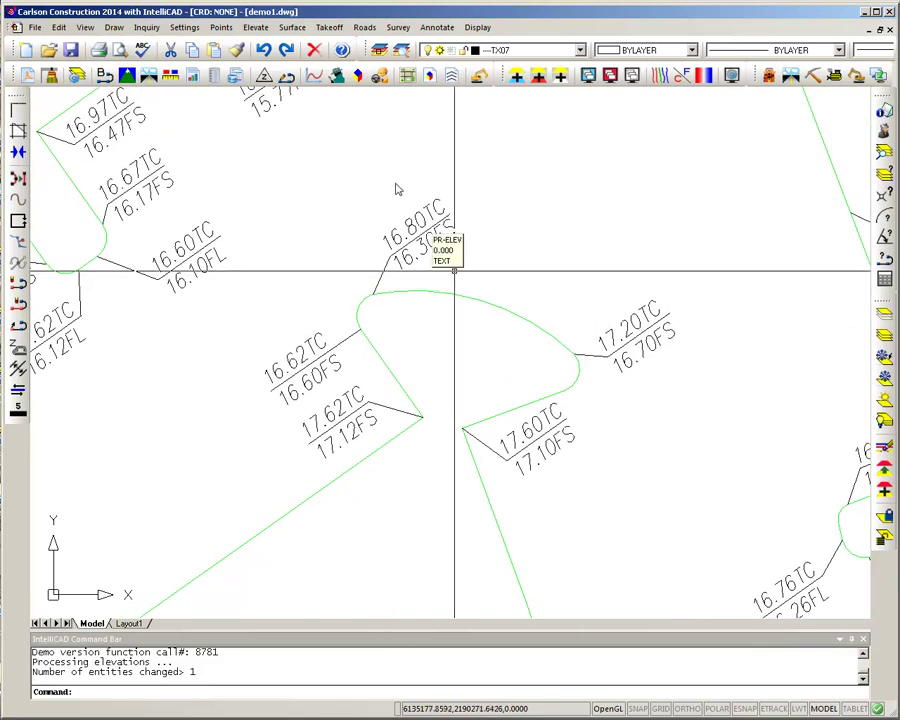
click(258, 27)
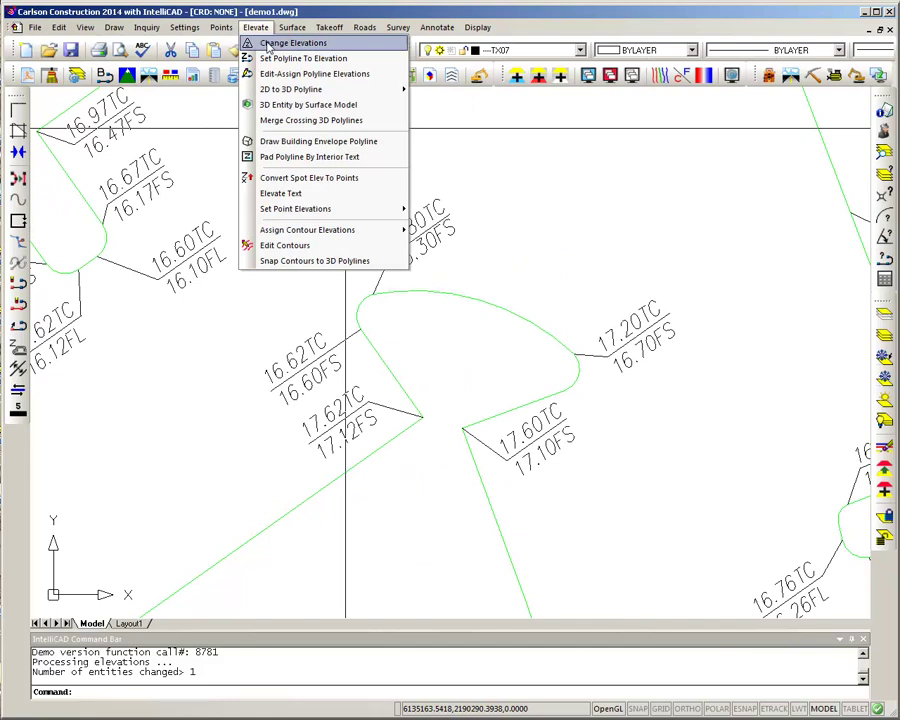
mouse_move(290, 94)
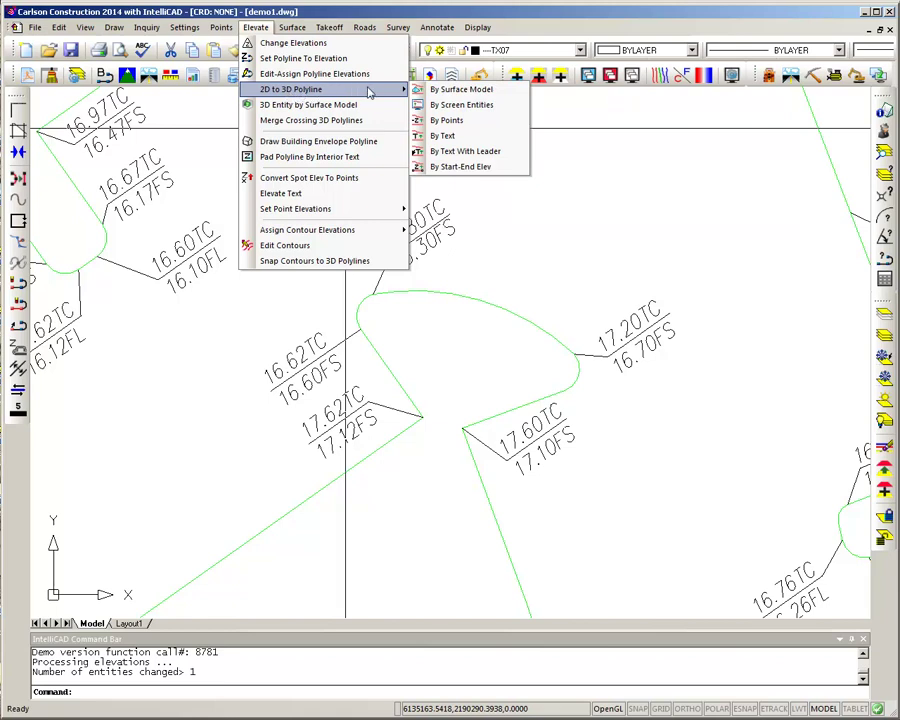
click(490, 152)
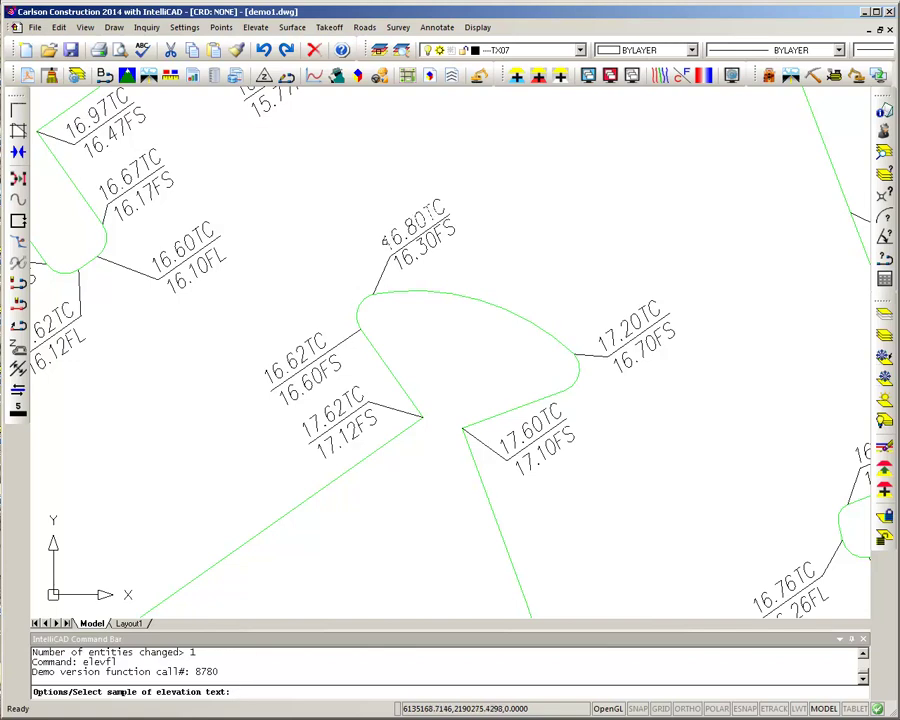
click(385, 240)
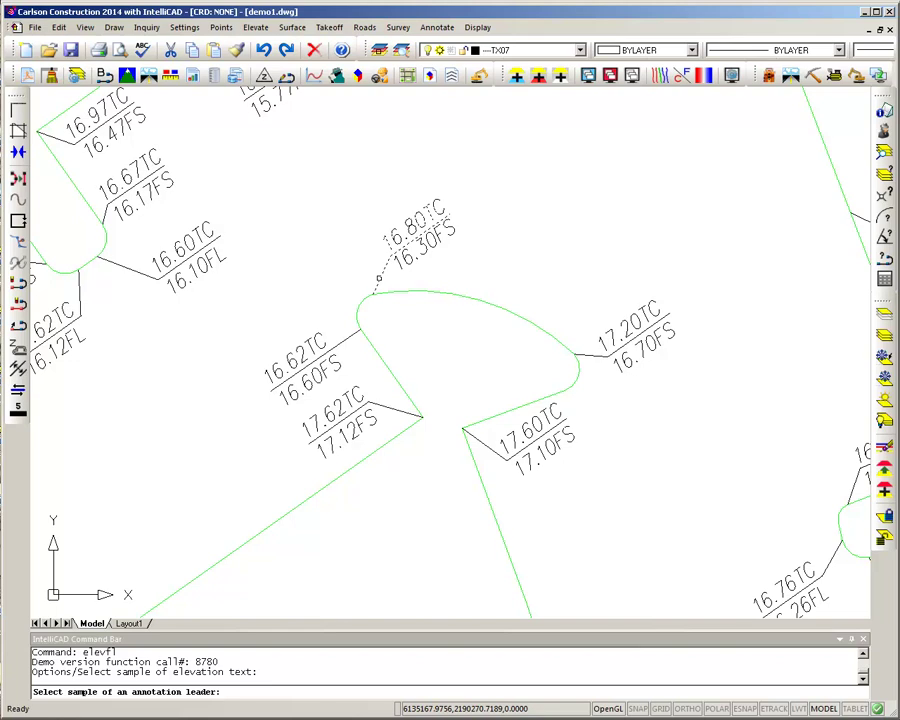
click(378, 279)
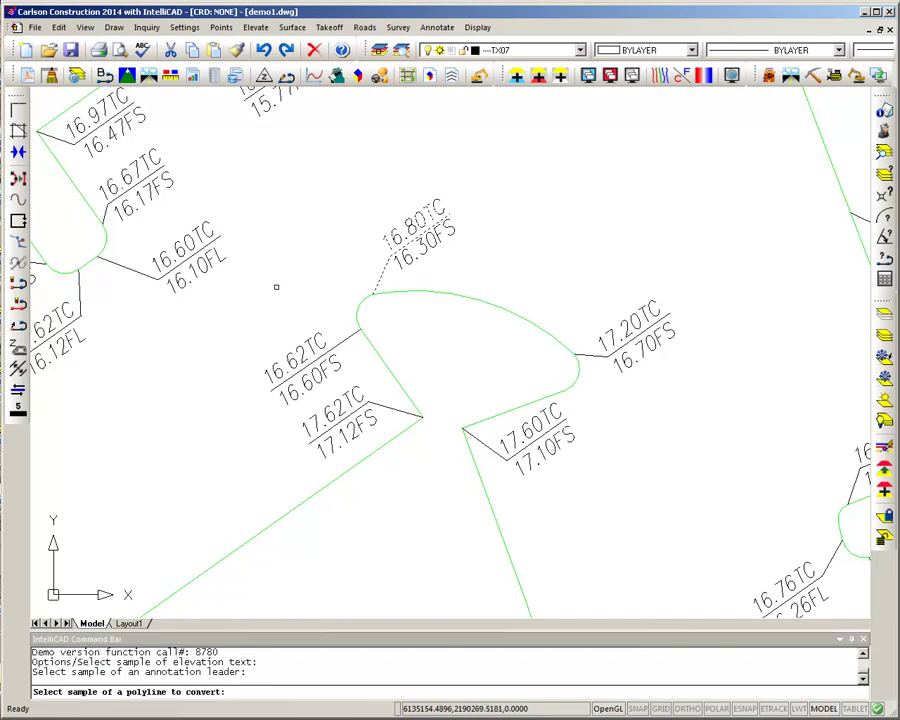
click(358, 308)
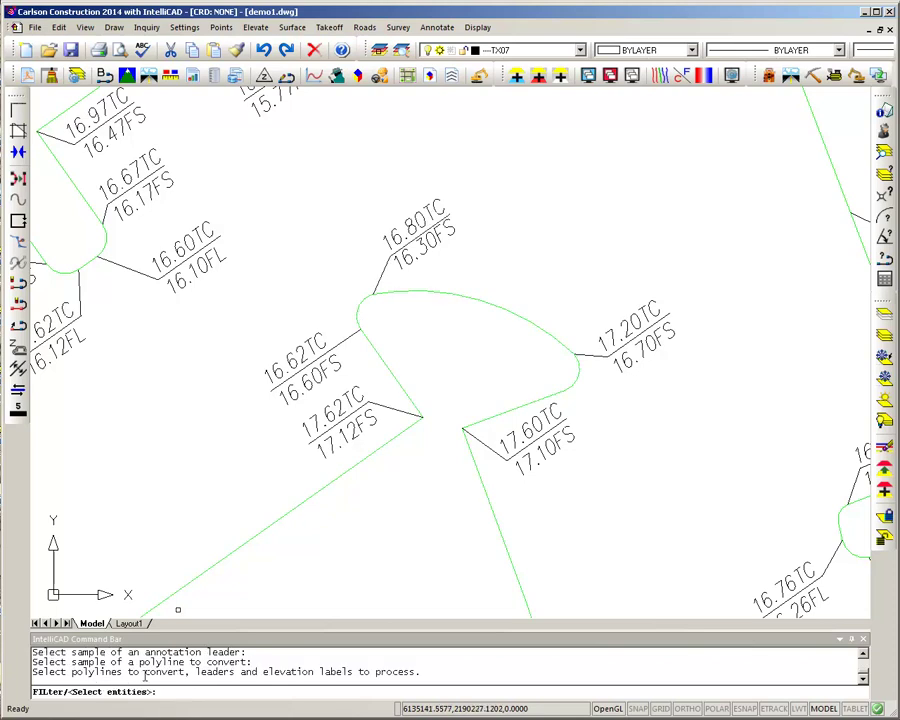
- Select all drawing entities for the curb conversion and add 800 to the label elevations
drag(374, 672, 408, 674)
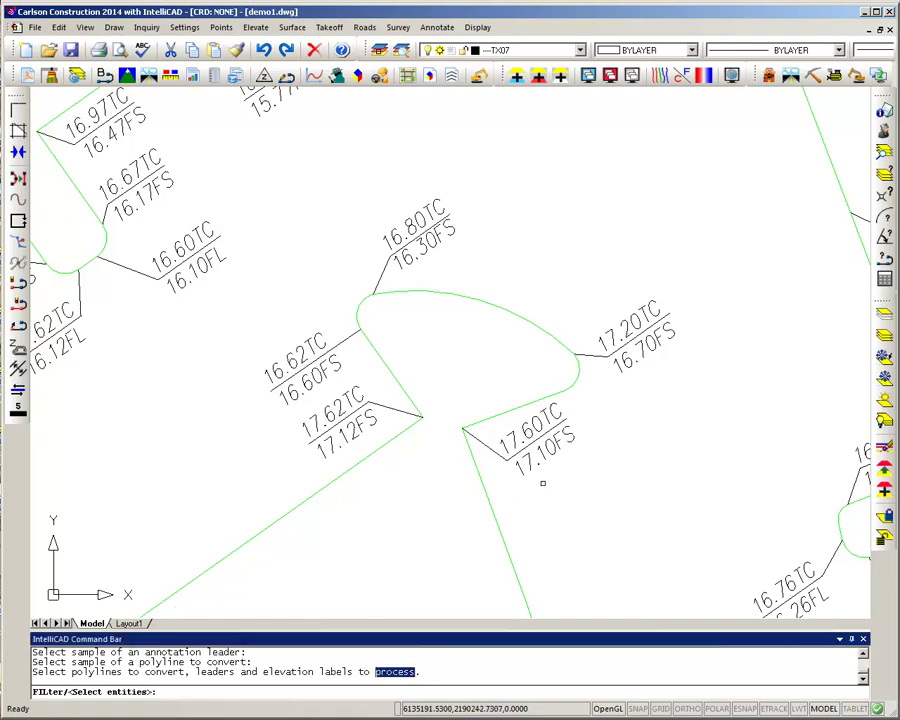
click(628, 525)
click(300, 189)
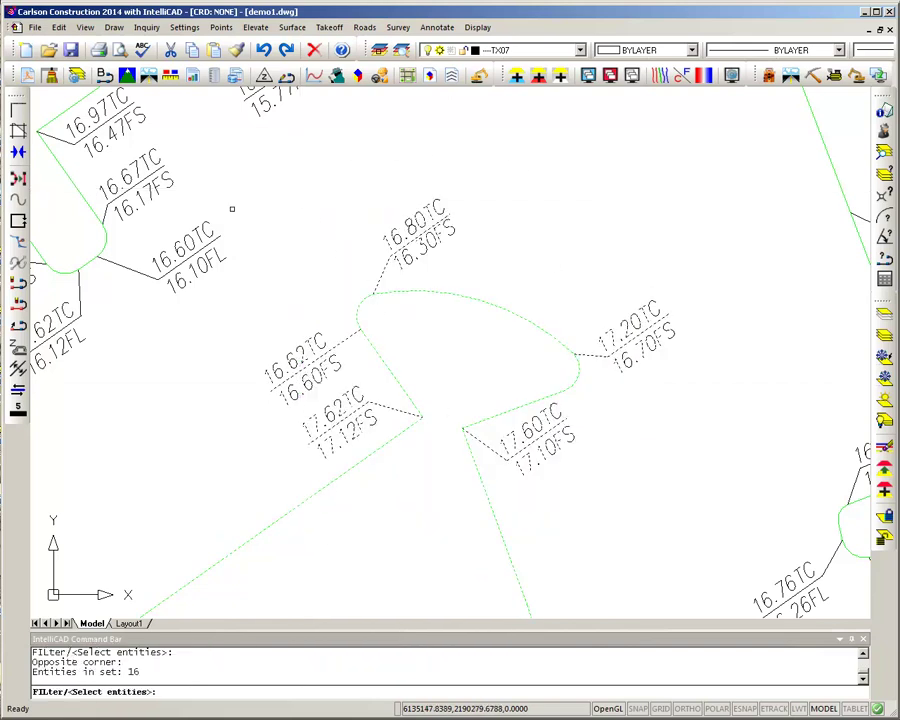
scroll(227, 227, down, 2)
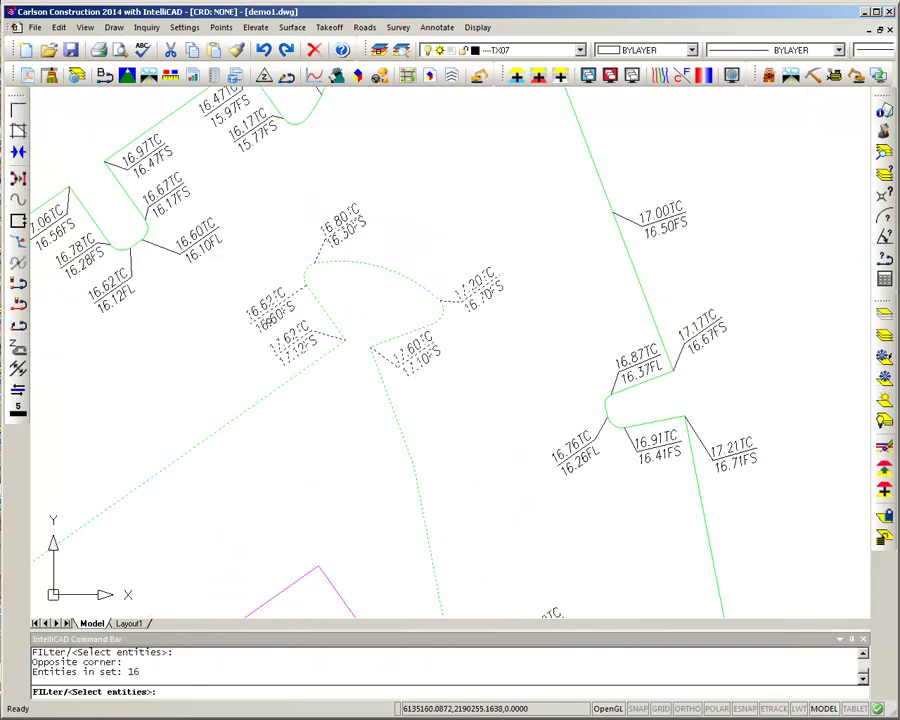
middle_drag(486, 238, 476, 342)
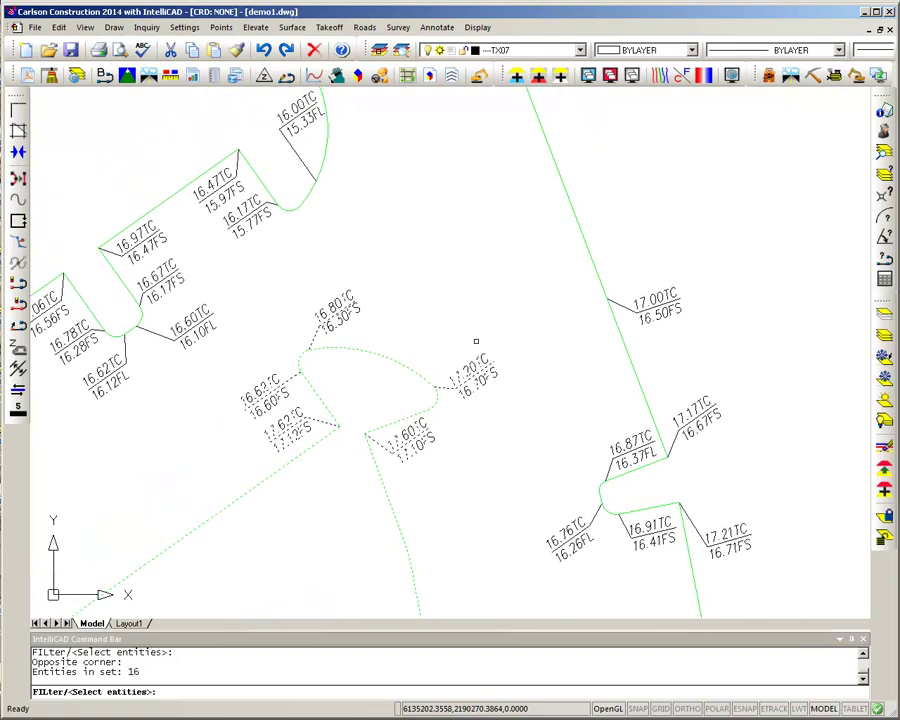
text(all)
key(Return)
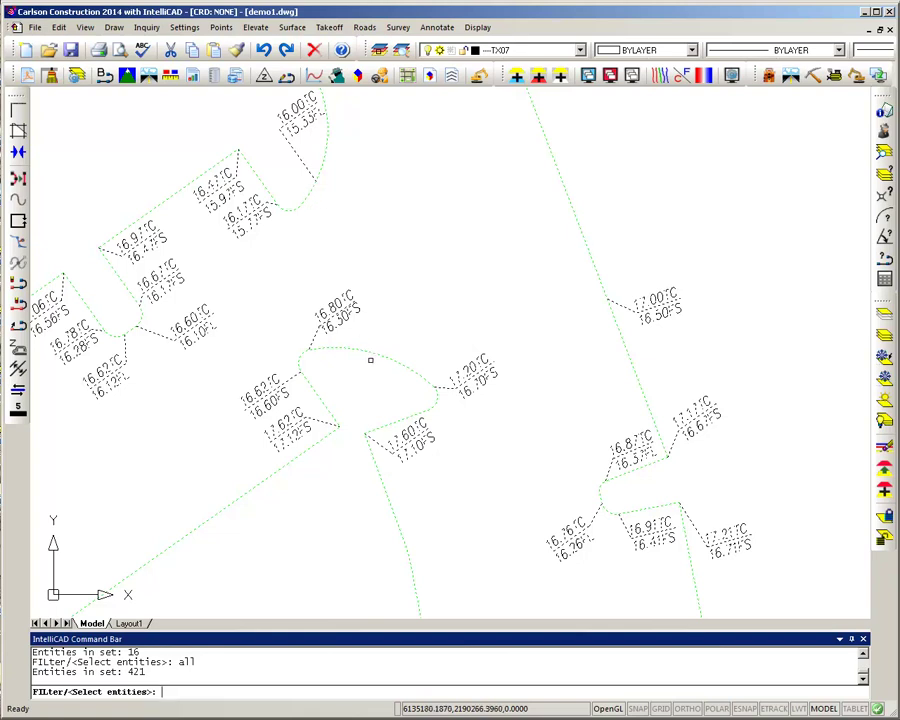
key(Return)
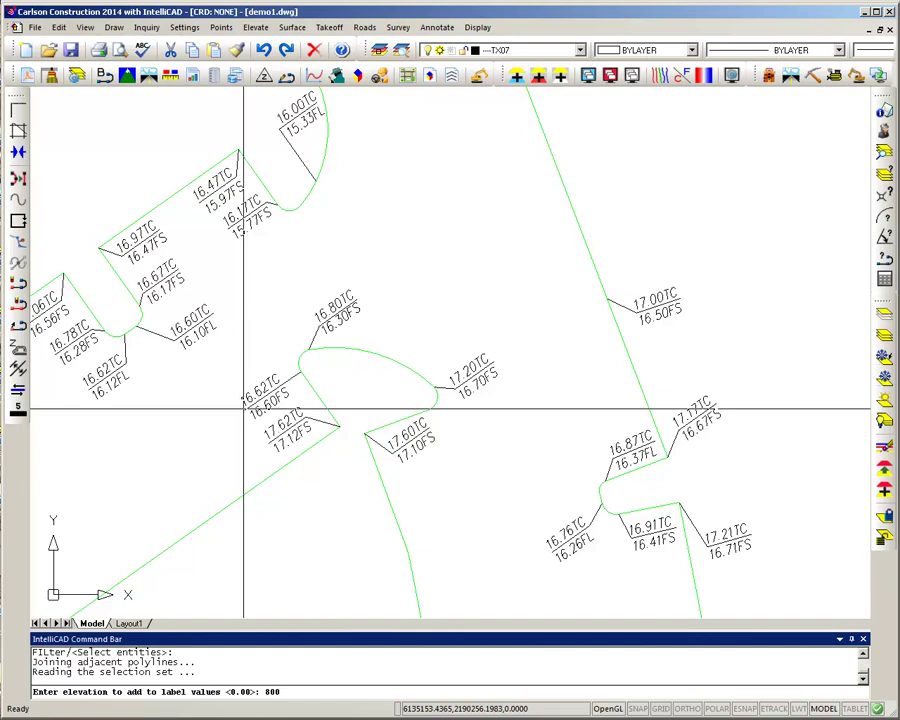
key(Return)
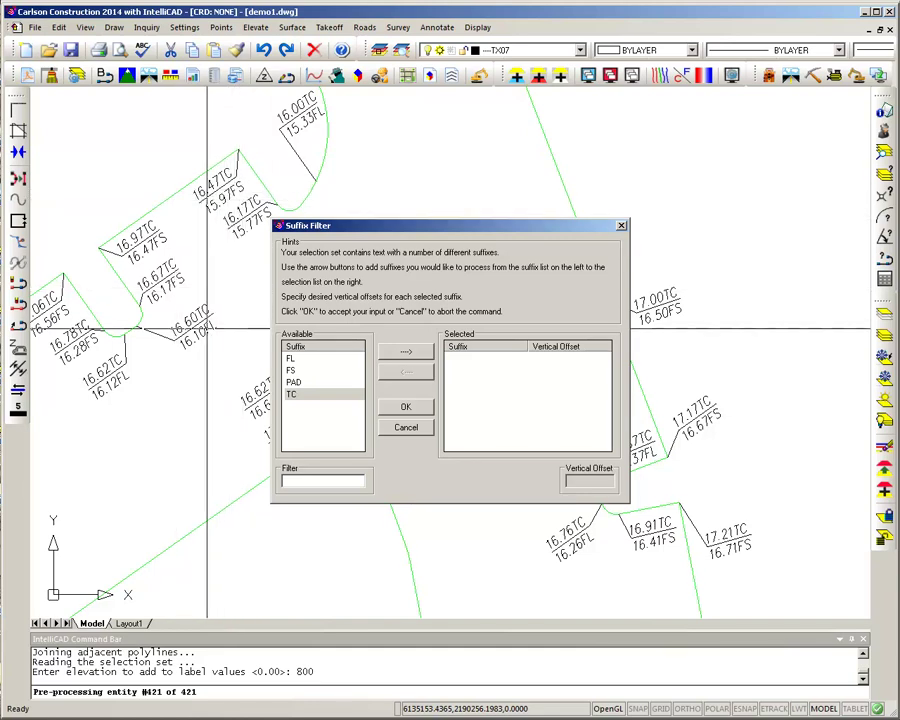
- Process only the TC suffix labels and accept the current polyline for the conflicting 16.27TC leader
click(290, 360)
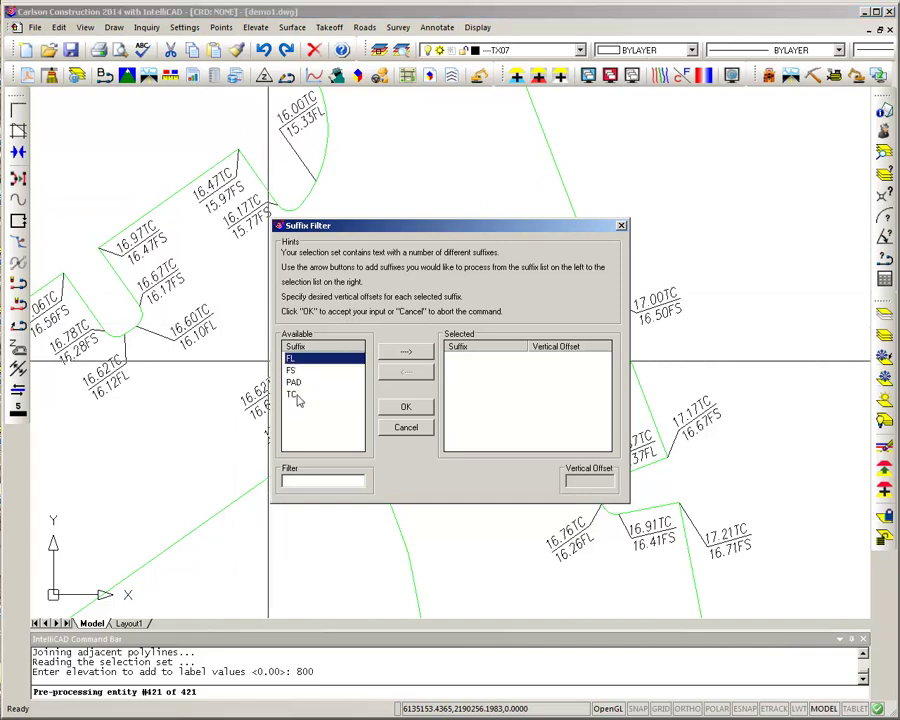
click(329, 394)
click(402, 354)
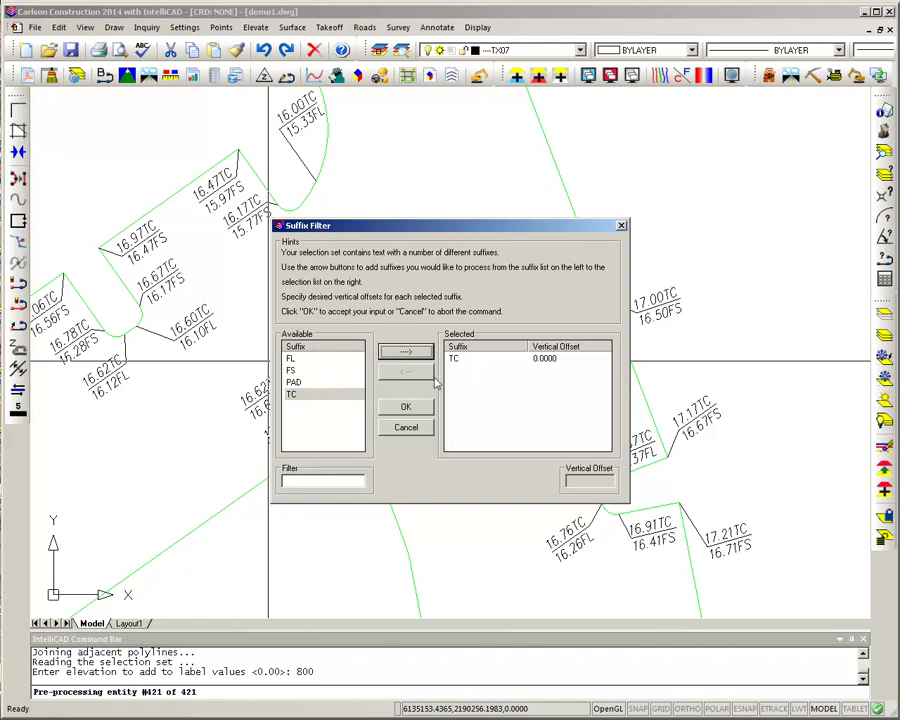
click(410, 408)
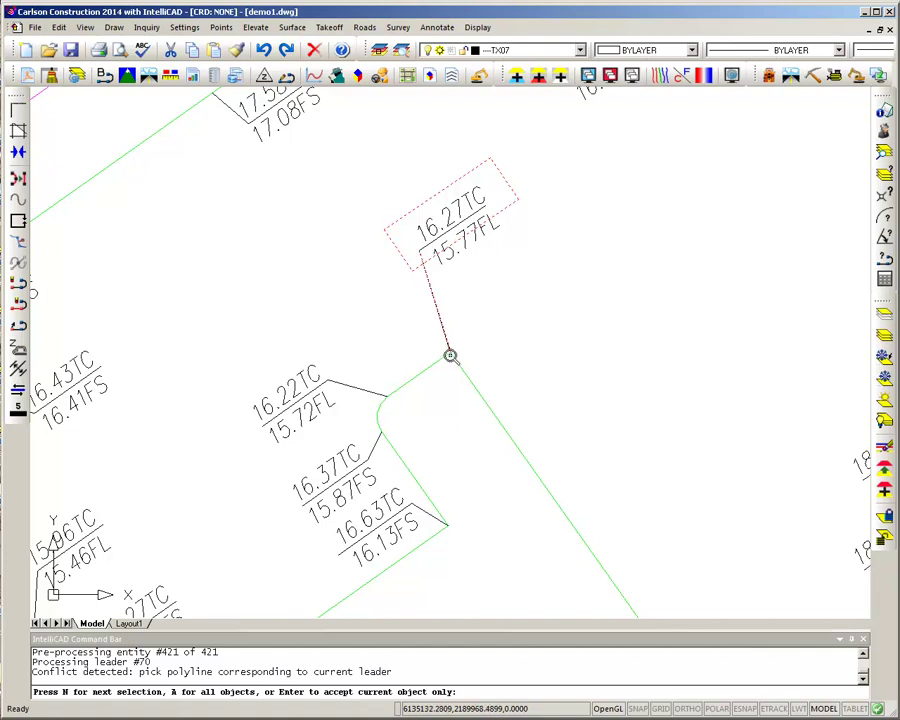
key(Return)
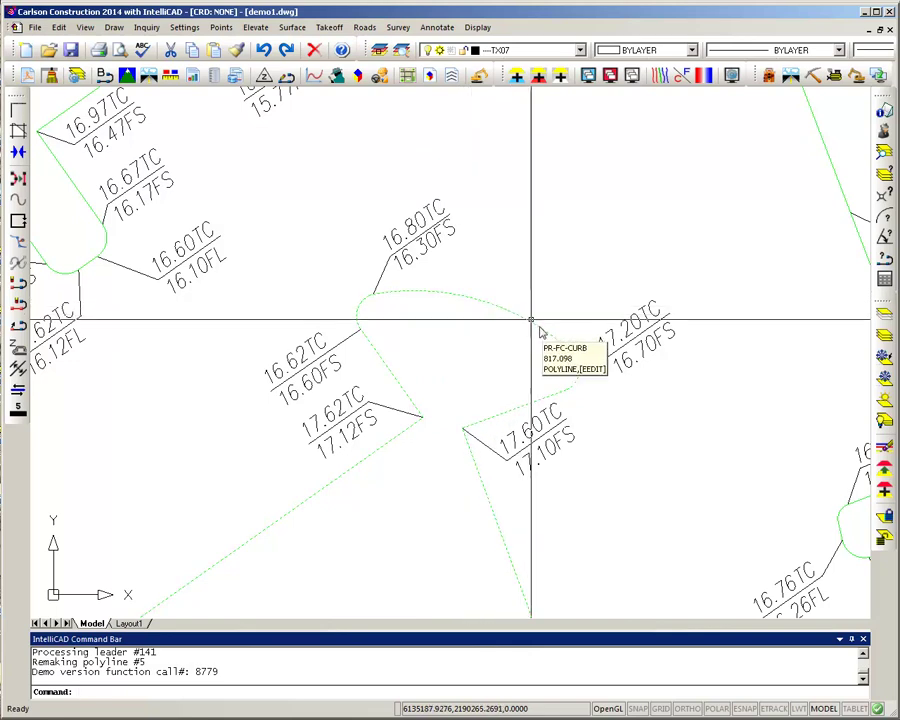
- Check the elevations along the converted curb polylines against their TC labels across the site
click(573, 357)
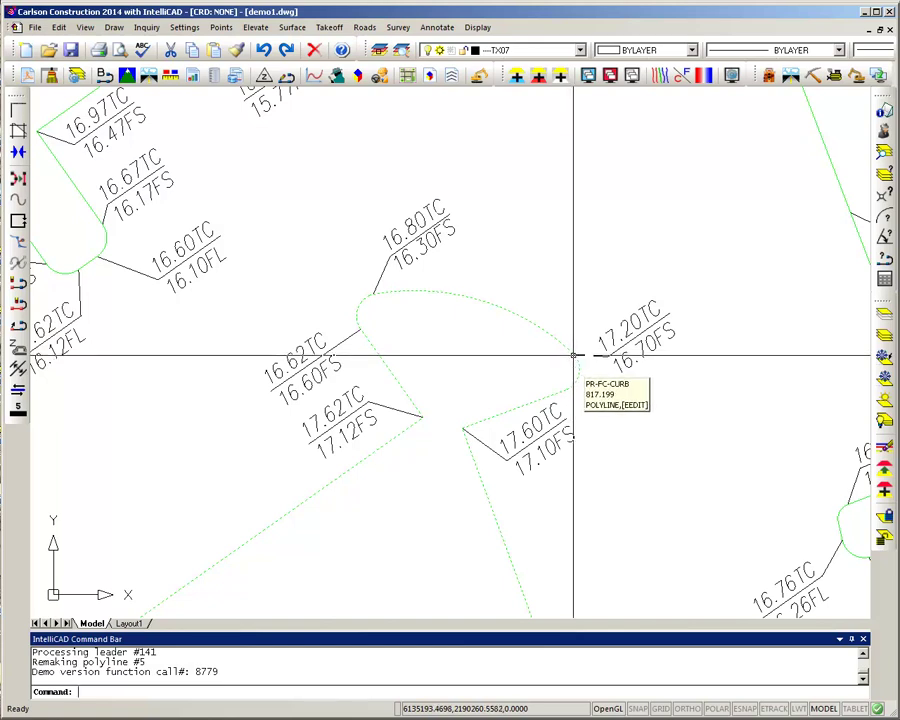
drag(575, 358, 518, 400)
scroll(518, 392, down, 5)
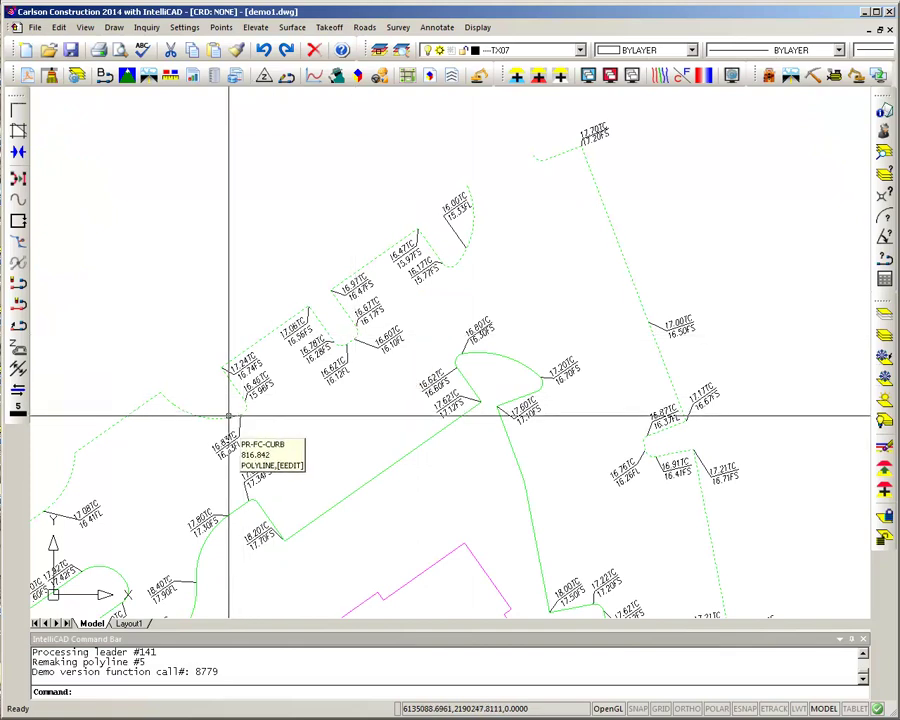
scroll(343, 431, down, 5)
scroll(366, 344, up, 3)
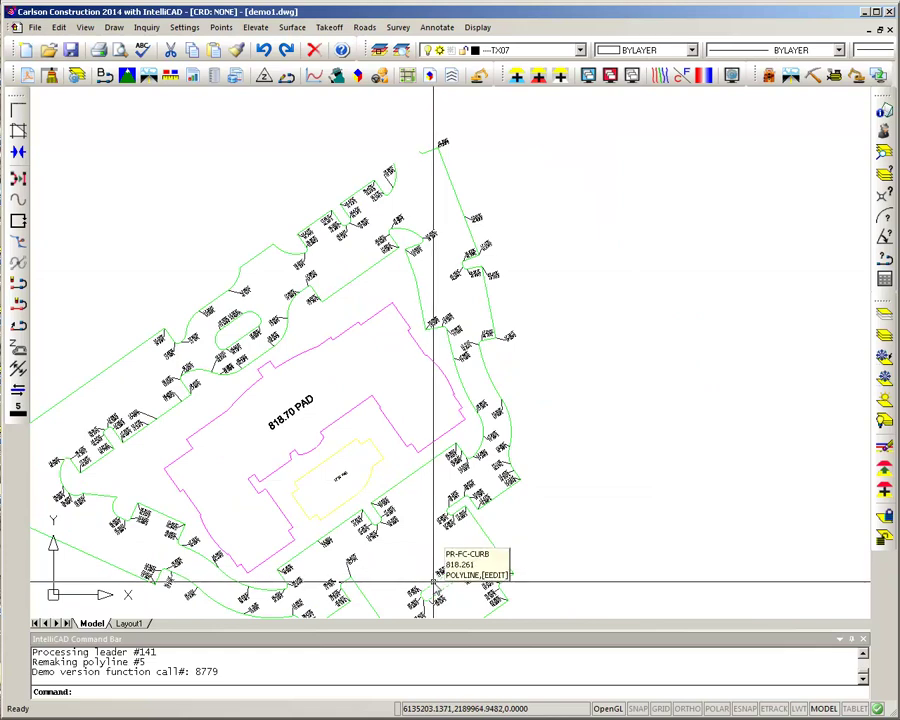
middle_drag(410, 531, 452, 420)
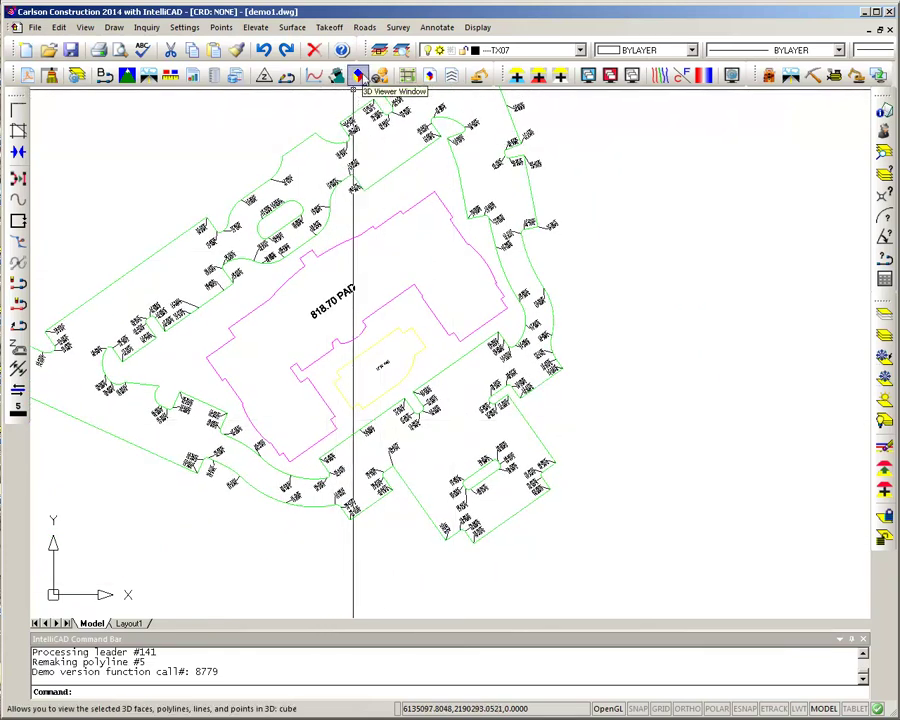
- View the whole site's linework in the 3D Viewer, enlarge and rotate the view to inspect the curbs and pads, and exit
click(357, 78)
scroll(486, 232, down, 3)
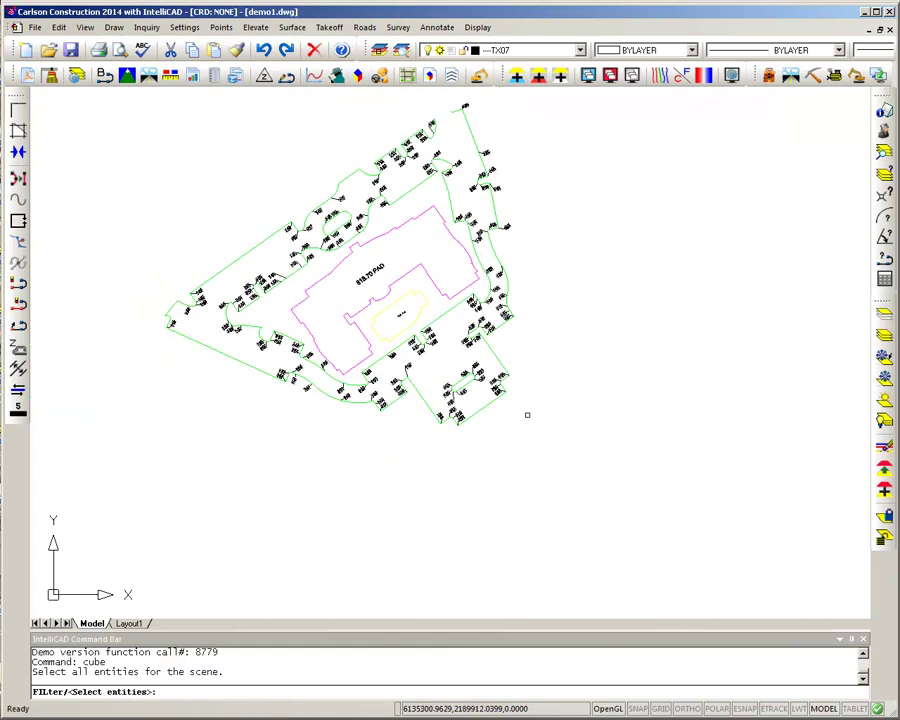
click(576, 463)
click(170, 112)
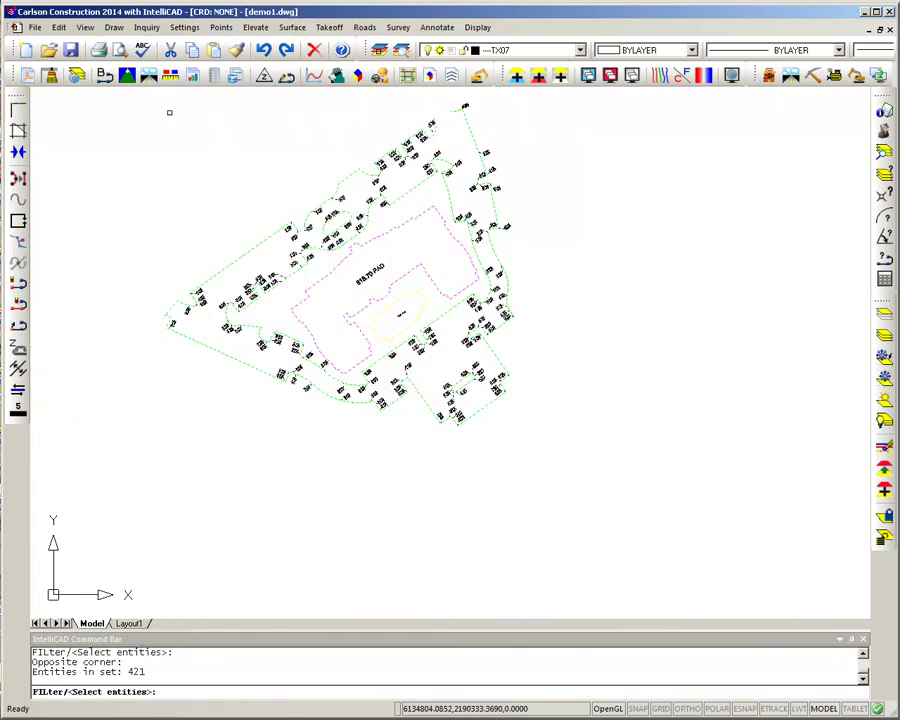
key(Return)
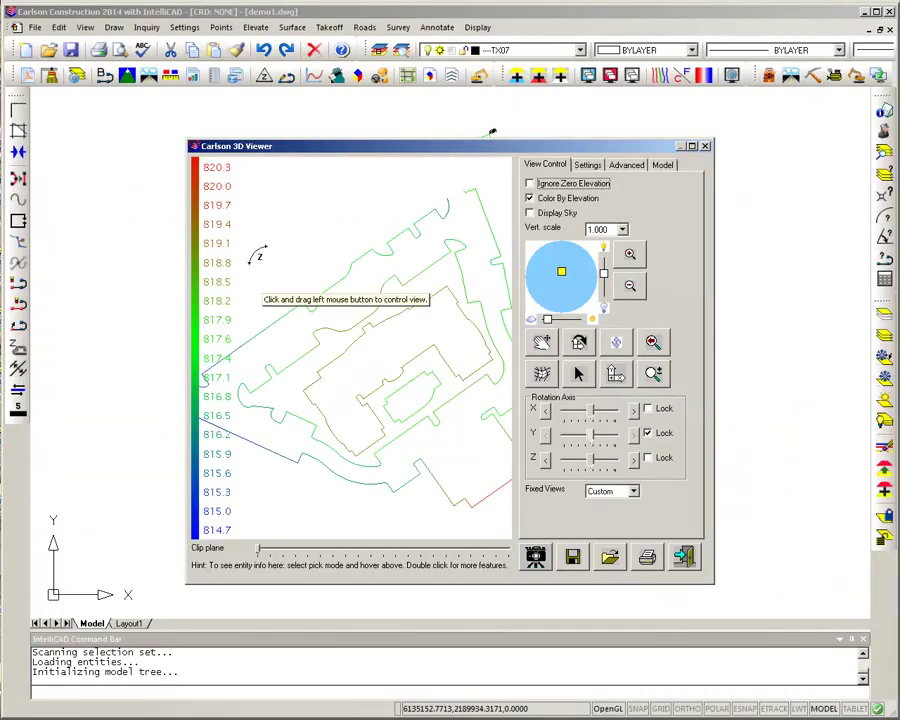
drag(709, 581, 816, 646)
drag(418, 348, 498, 470)
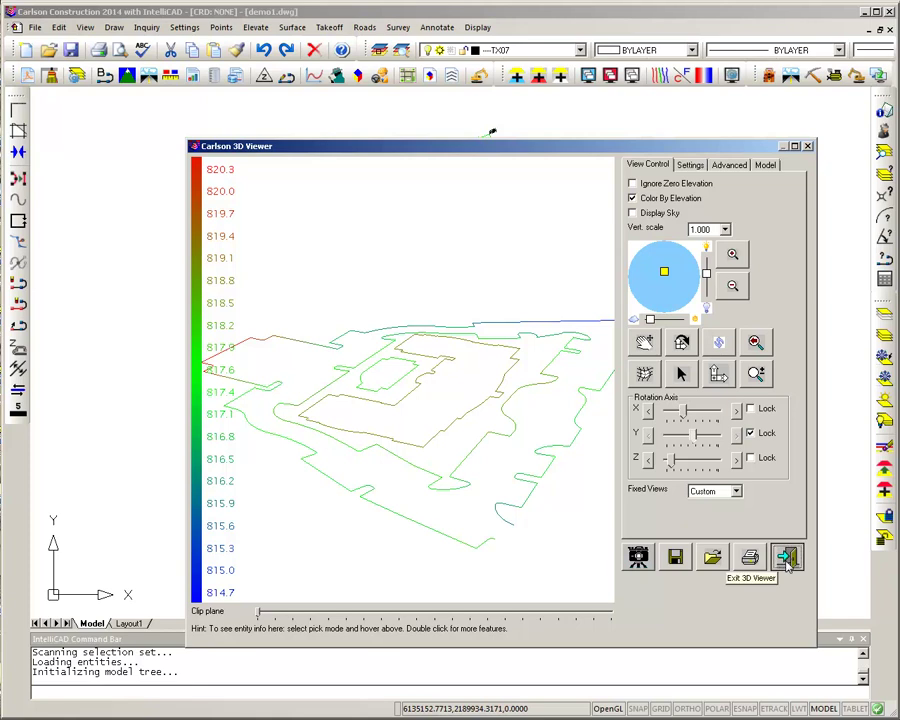
click(788, 565)
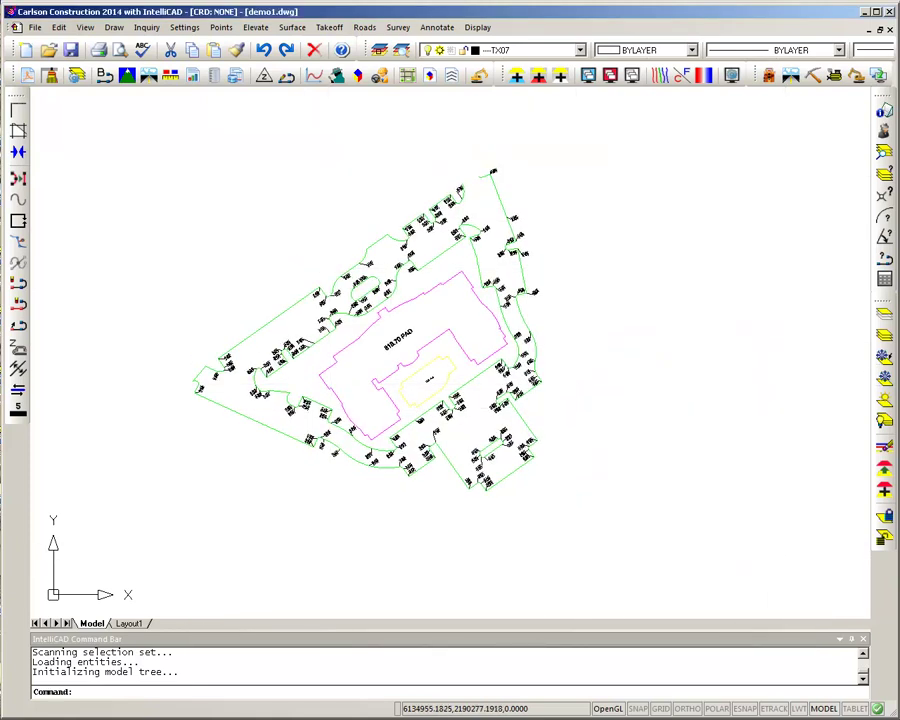
- Start defining layer materials and set the PAD design layer's 3D drive color to red
click(77, 80)
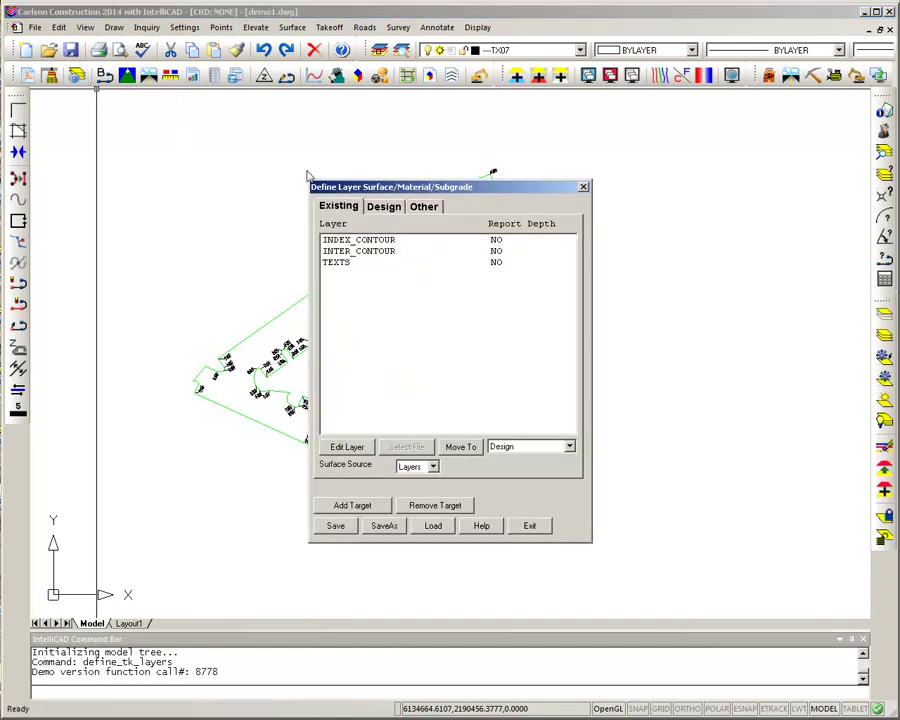
click(385, 208)
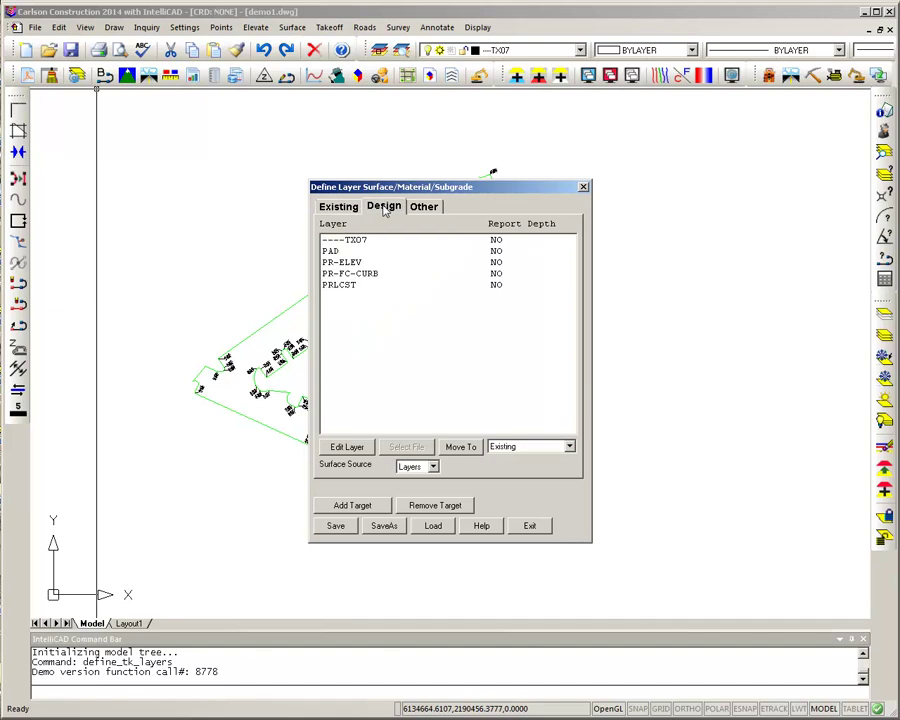
double_click(336, 255)
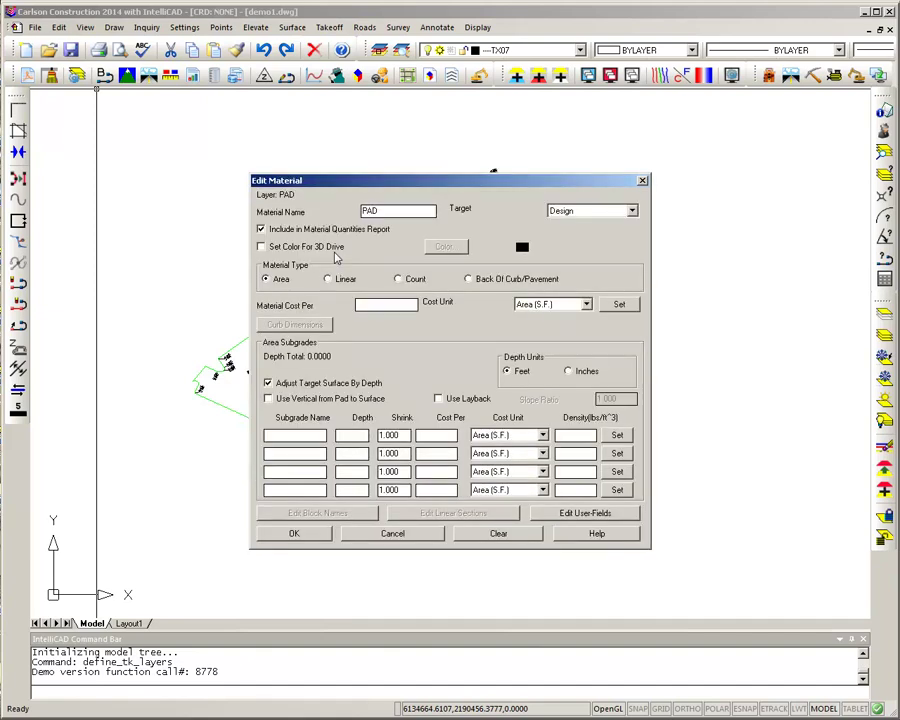
click(314, 248)
click(436, 247)
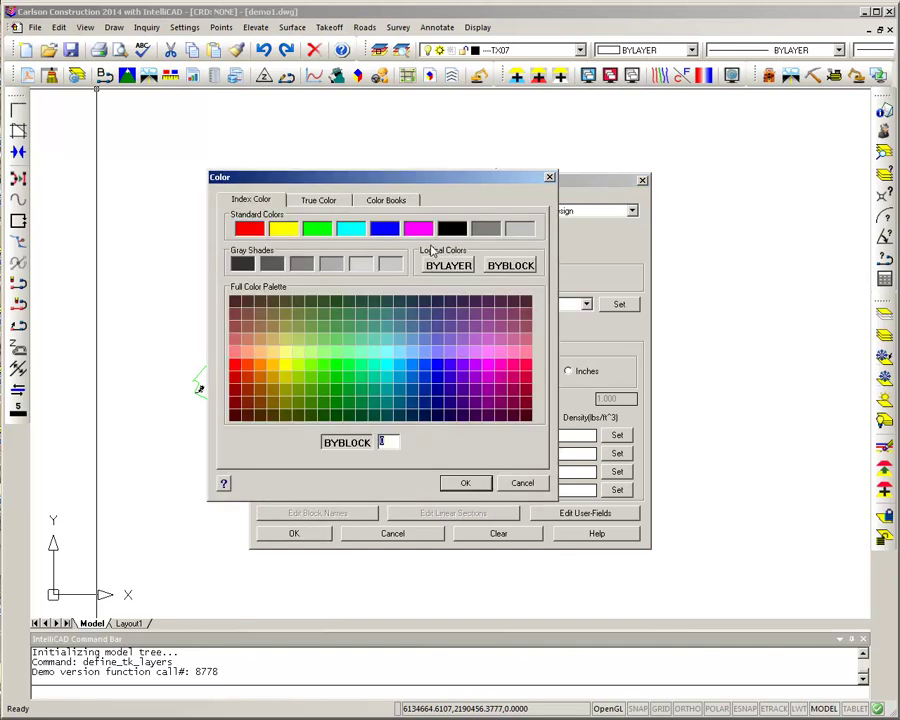
click(252, 230)
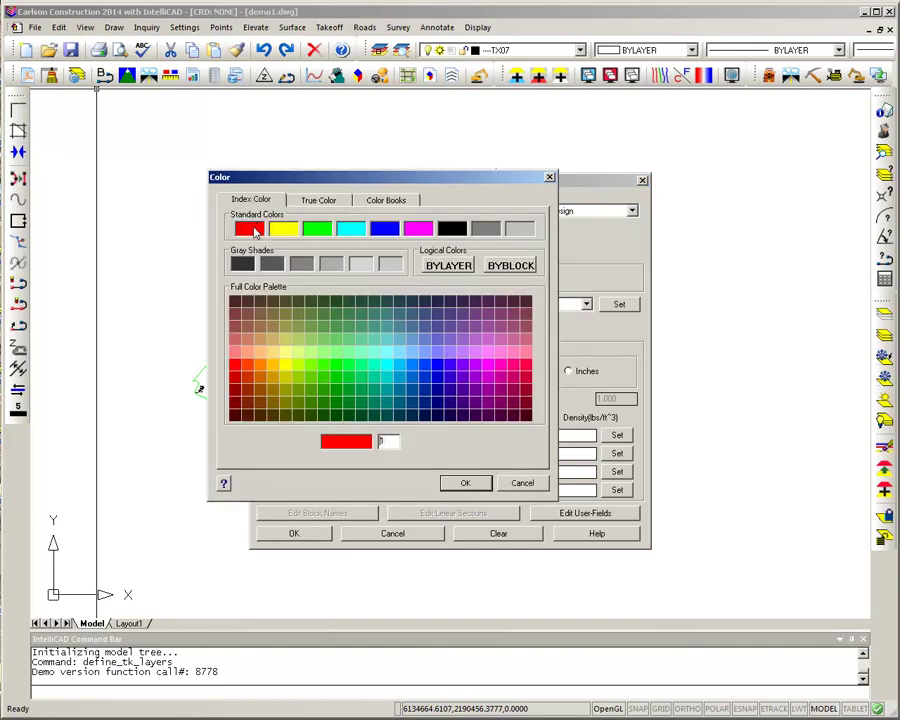
click(463, 484)
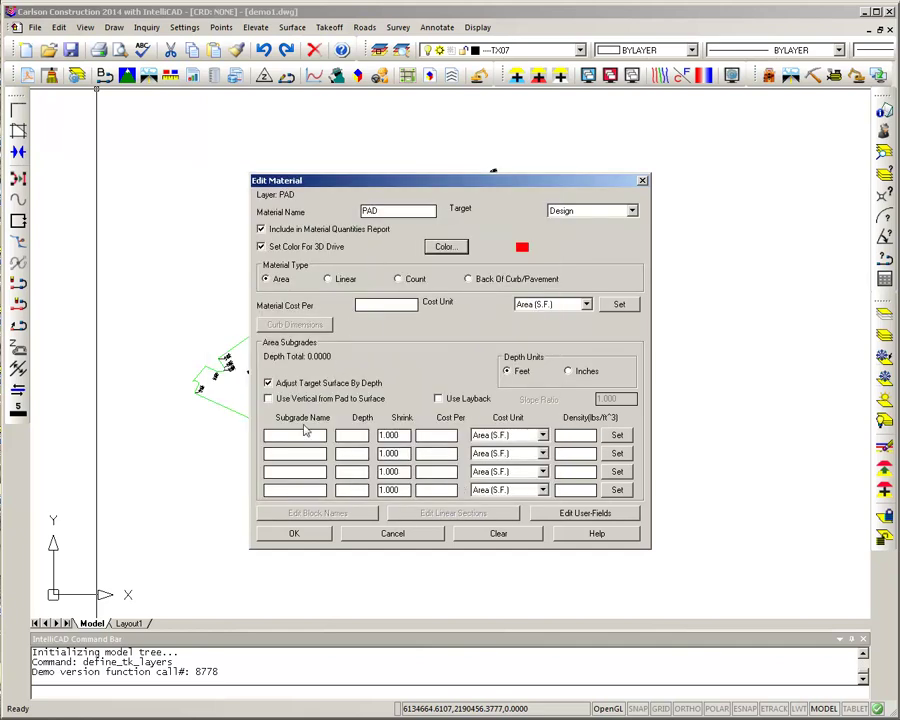
- Give the PAD layer a Concrete subgrade with a depth of 1 foot
click(289, 435)
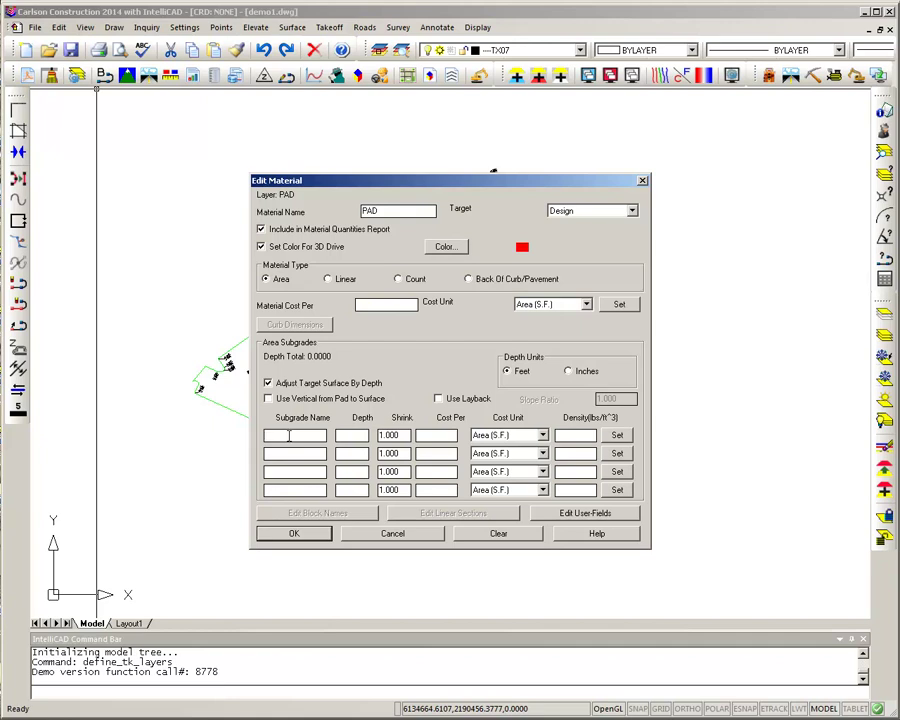
text(Concrete)
key(Tab)
drag(366, 186, 572, 173)
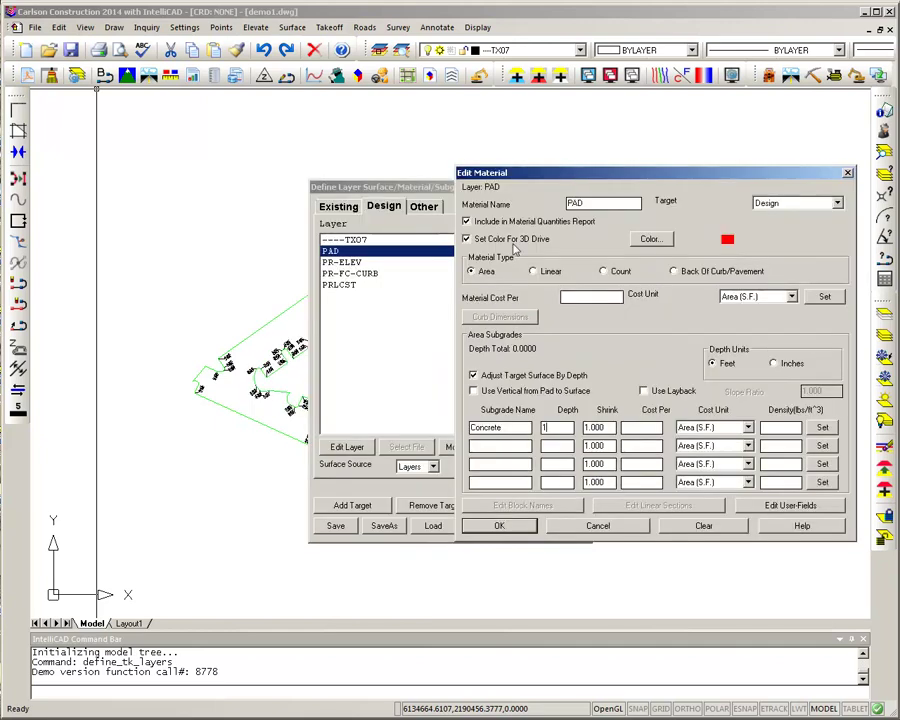
click(493, 529)
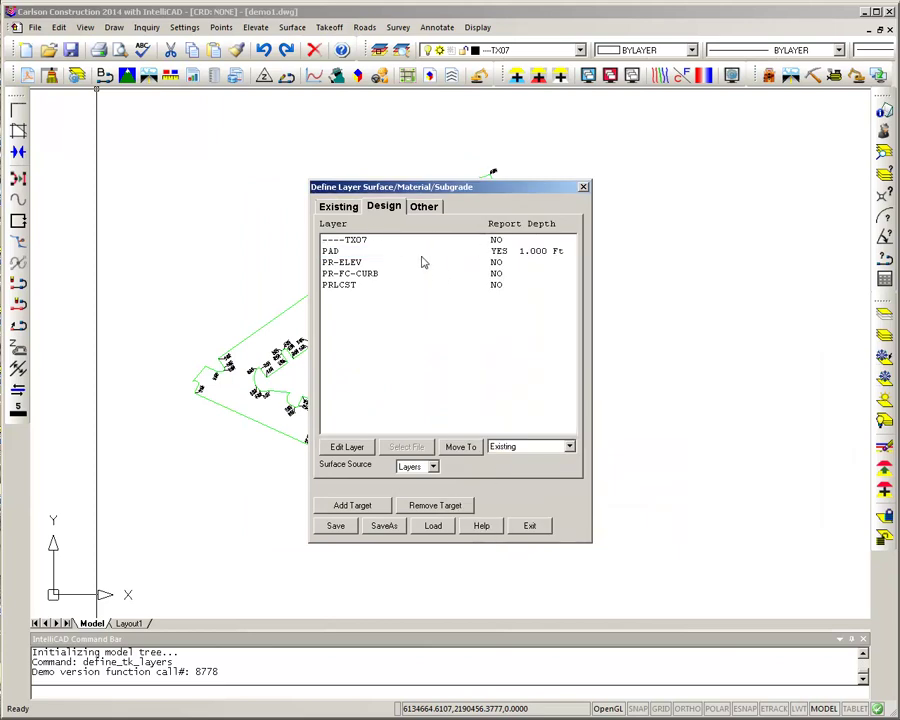
- Set the PR-FC-CURB design layer's 3D drive color to yellow
double_click(352, 276)
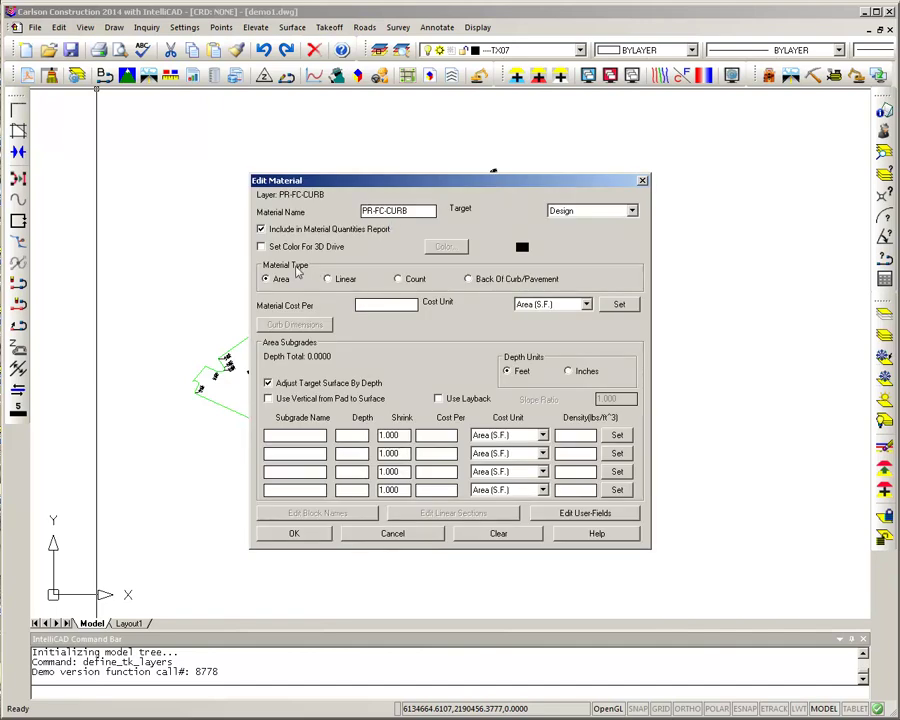
click(261, 246)
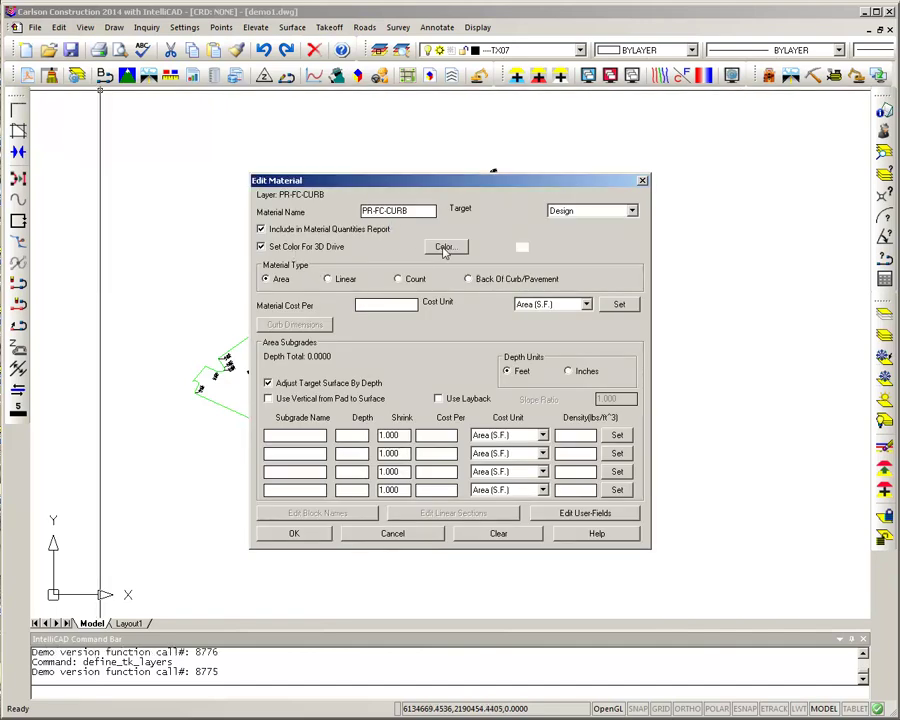
click(444, 247)
click(283, 229)
click(461, 485)
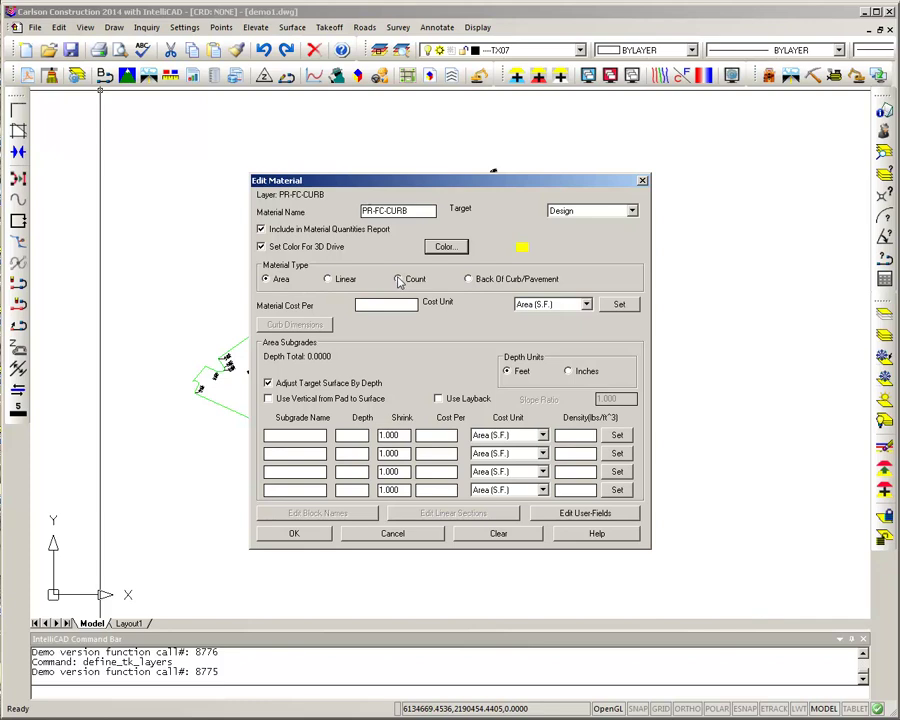
- Set the PR-FC-CURB material type to Back Of Curb/Pavement and accept the default Curb 1 dimensions in inches
click(469, 280)
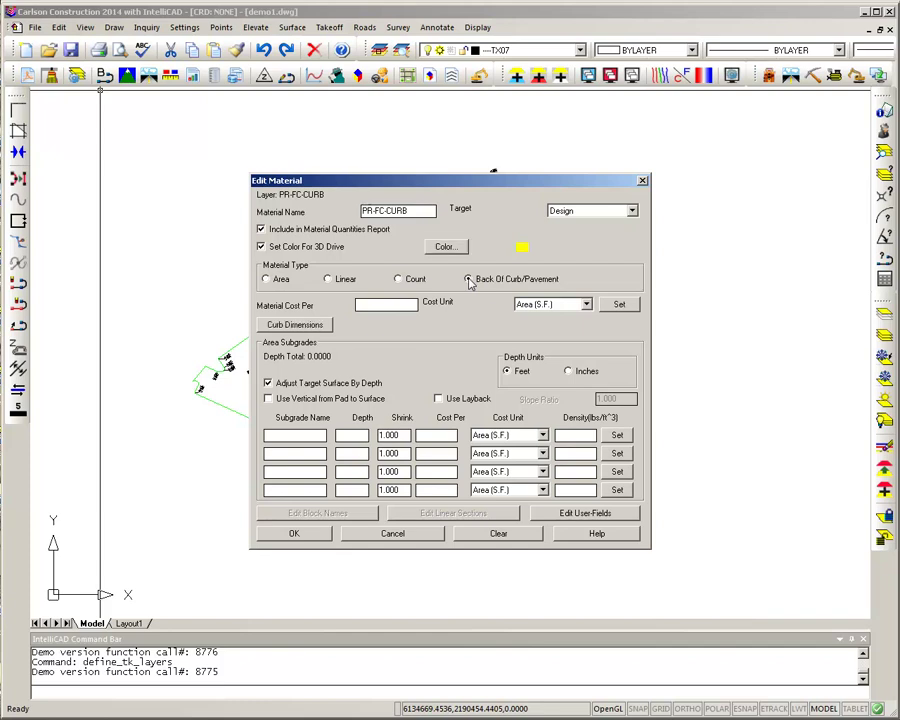
click(305, 329)
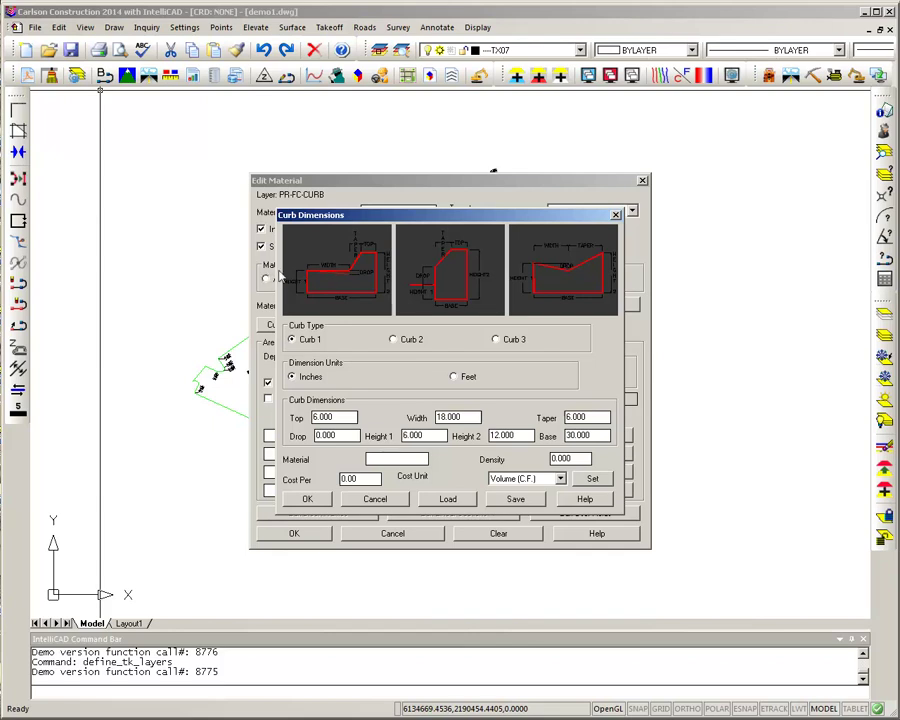
click(305, 500)
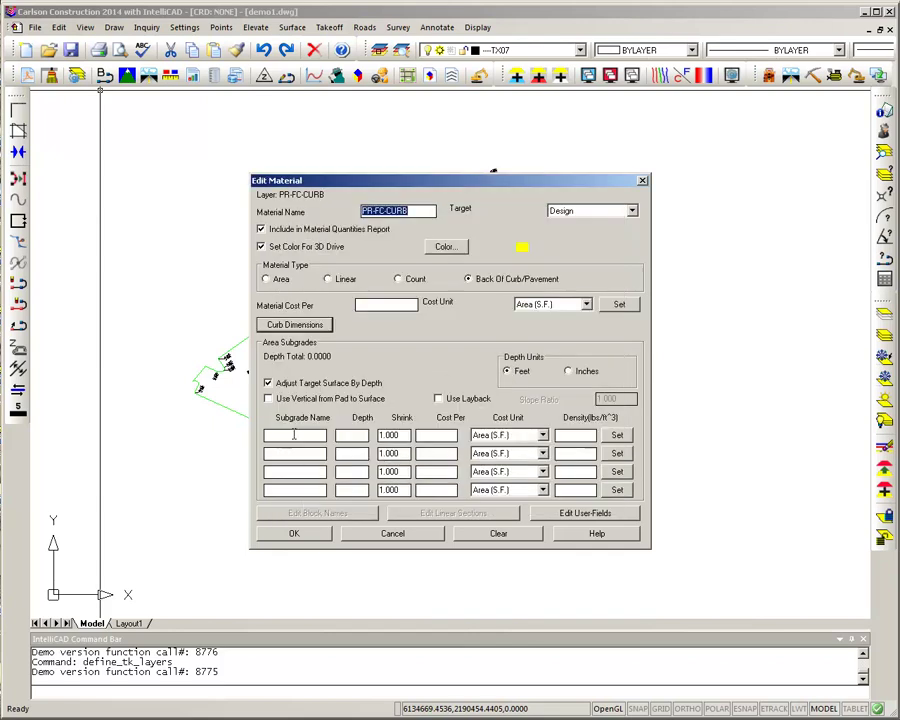
- Add Asphalt and a second subgrade totaling 1 foot deep to PR-FC-CURB, and save the layer definitions
click(294, 435)
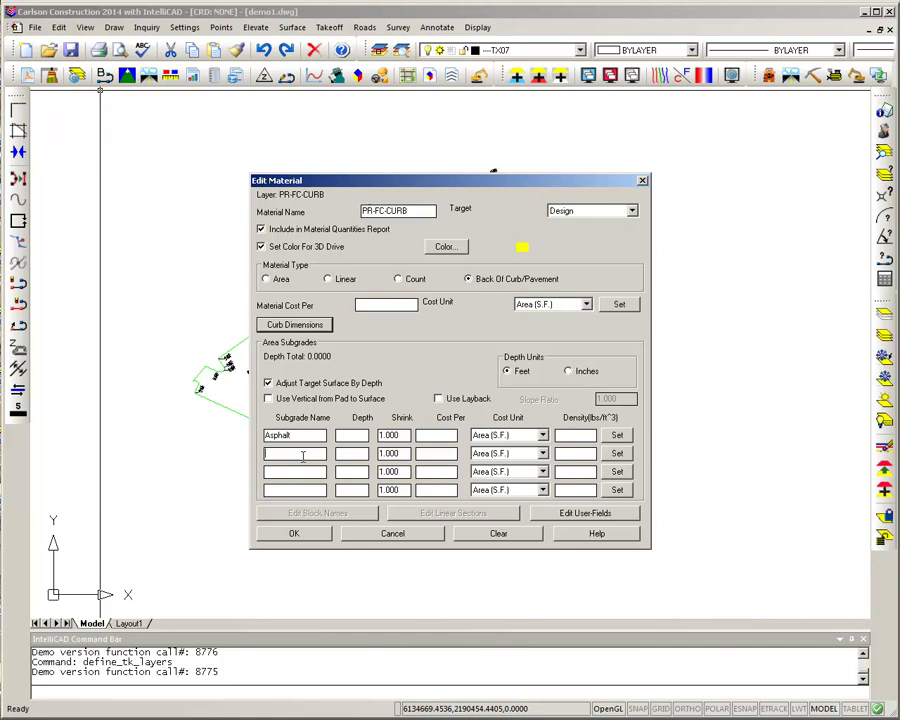
text(P)
click(347, 437)
text(33)
click(524, 373)
click(351, 454)
click(295, 535)
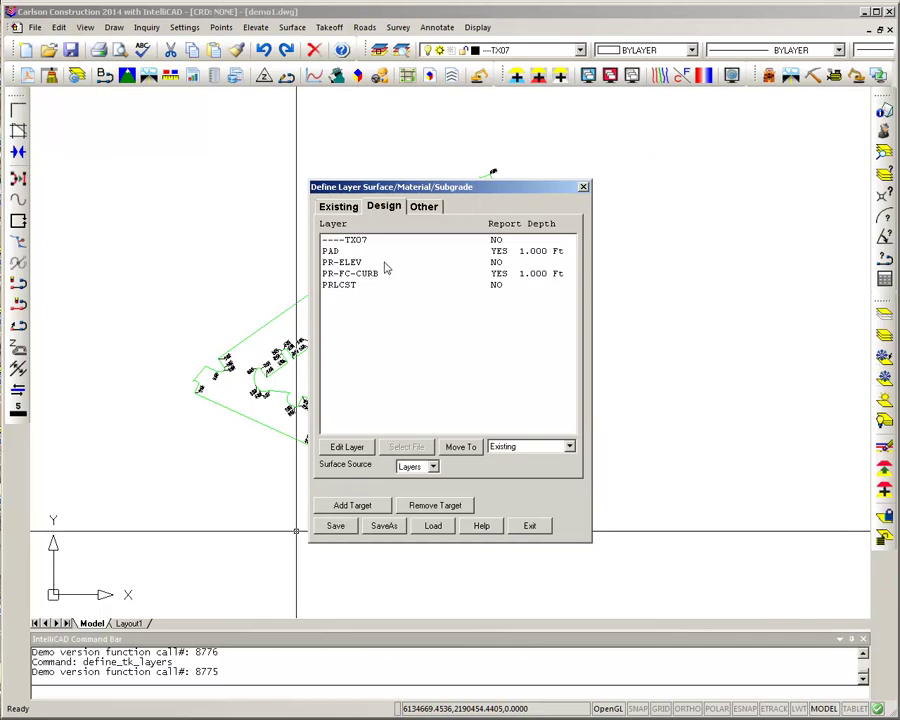
click(336, 527)
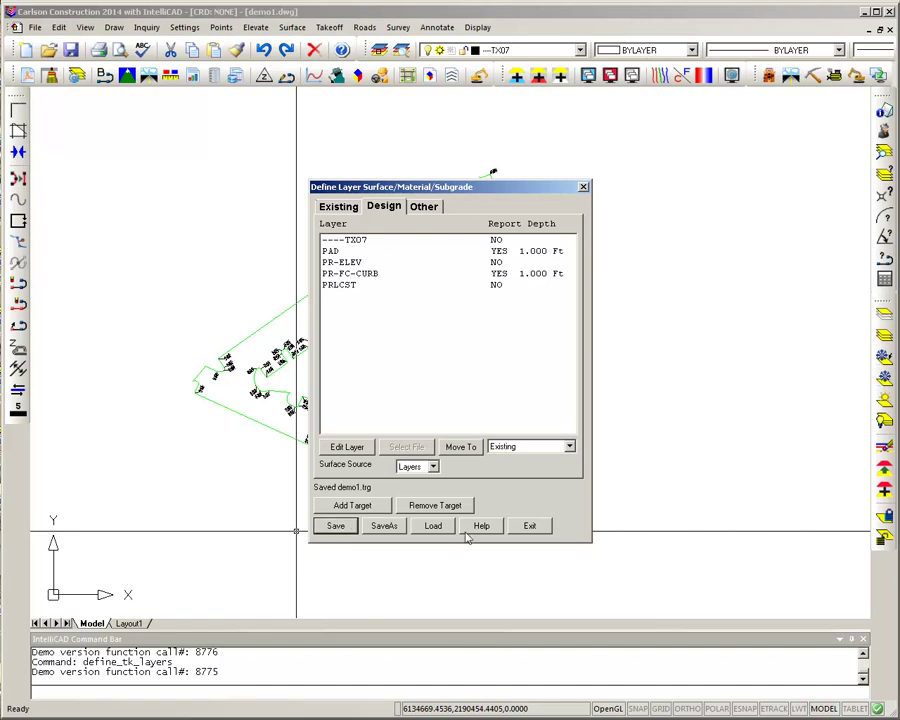
click(528, 527)
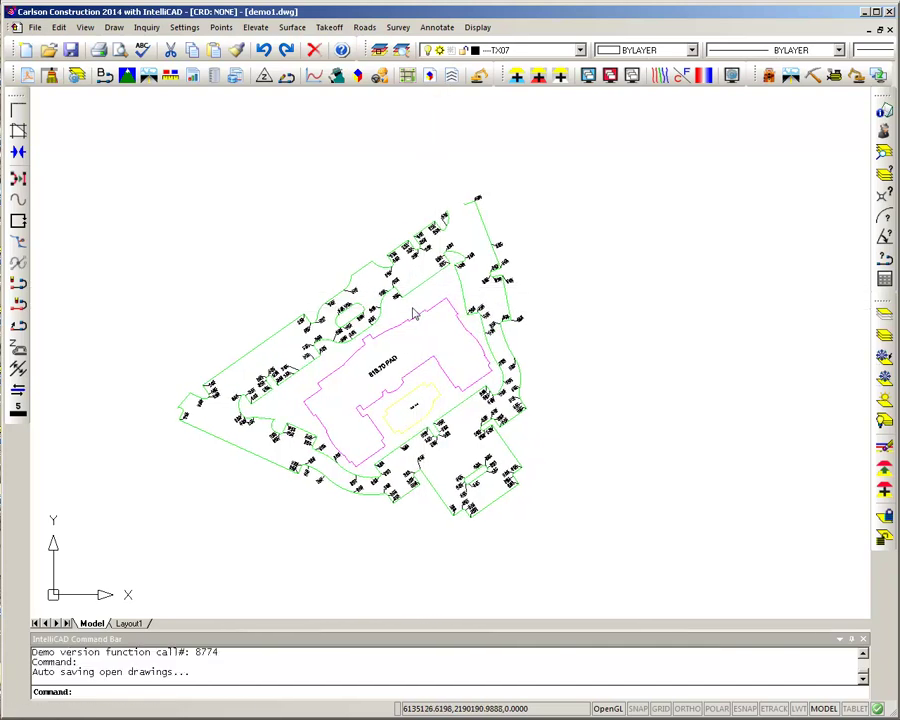
- Build the design surface and zoom in on Crossing Breakline #1 from the data problem log
click(151, 84)
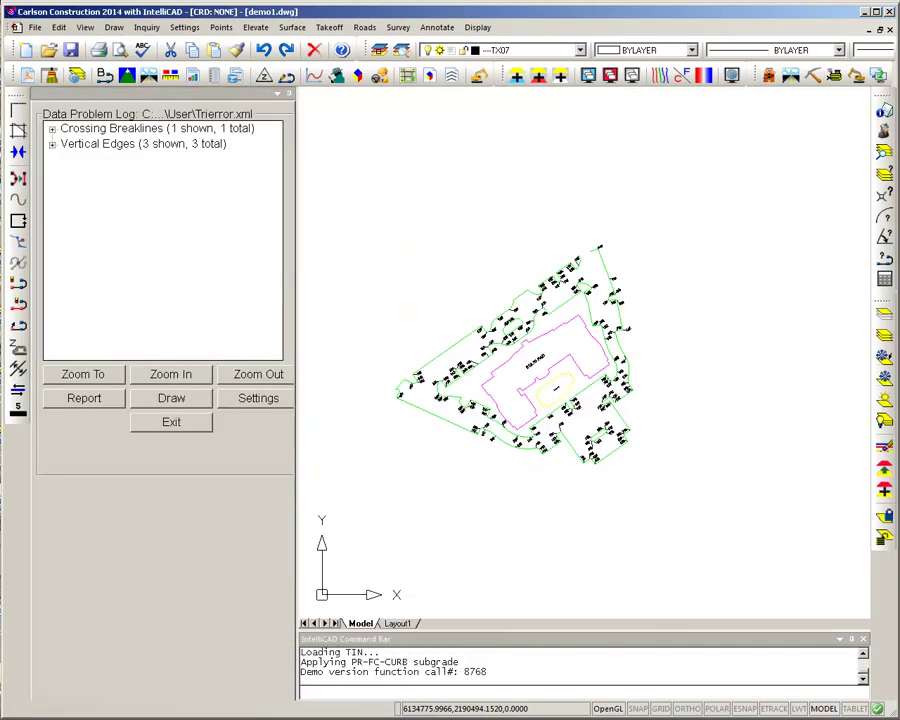
click(55, 131)
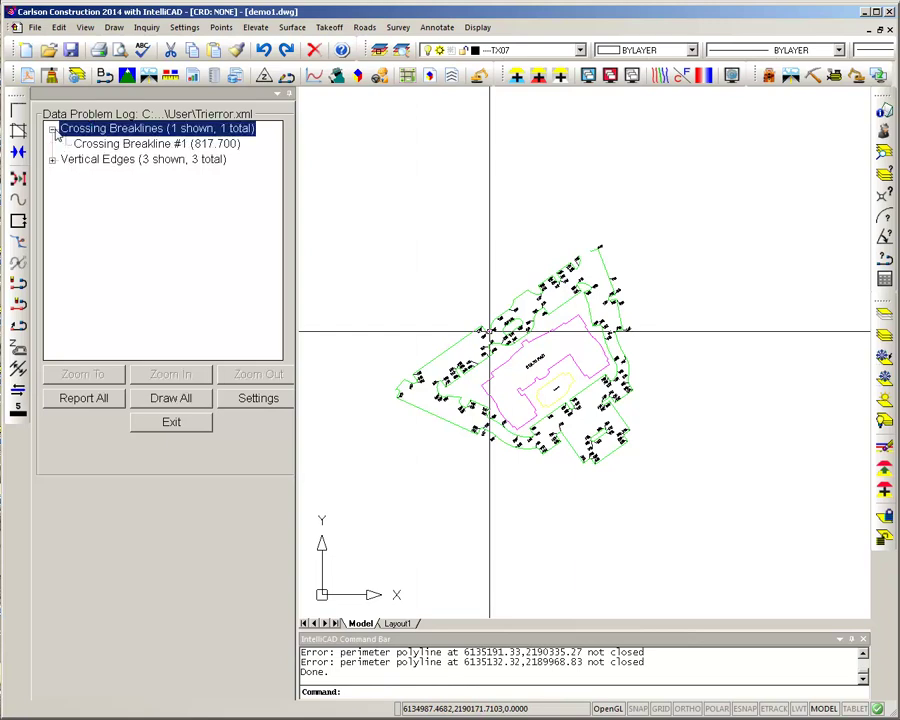
click(100, 143)
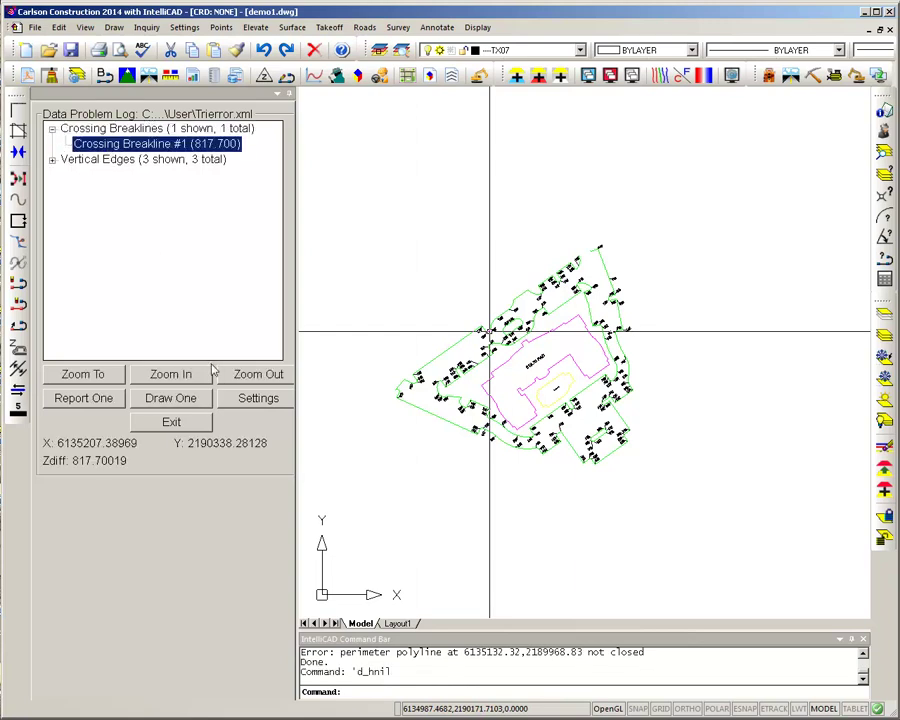
click(183, 373)
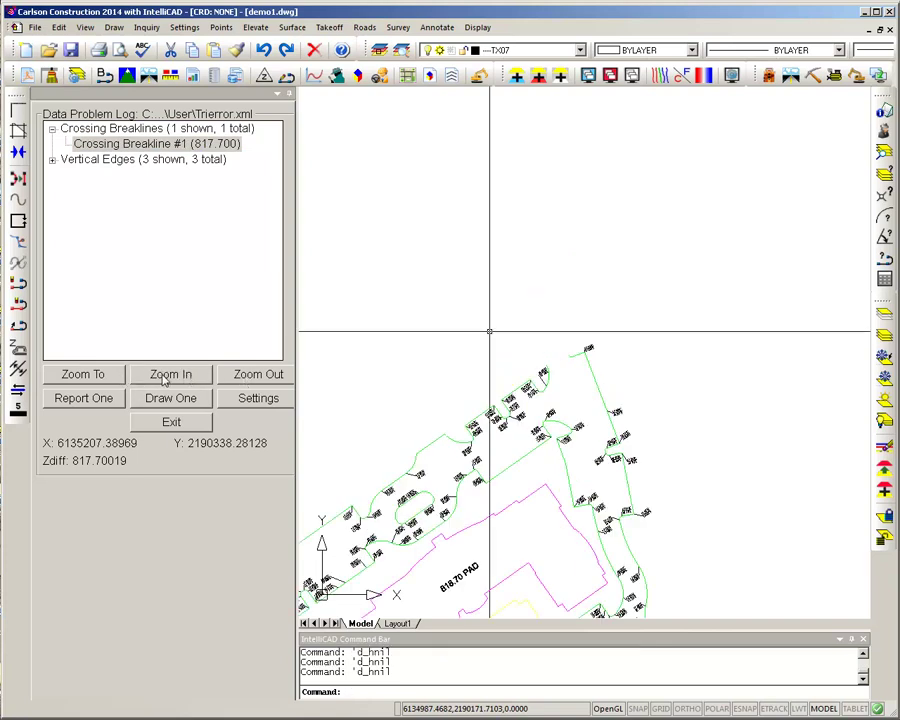
click(163, 374)
click(163, 374)
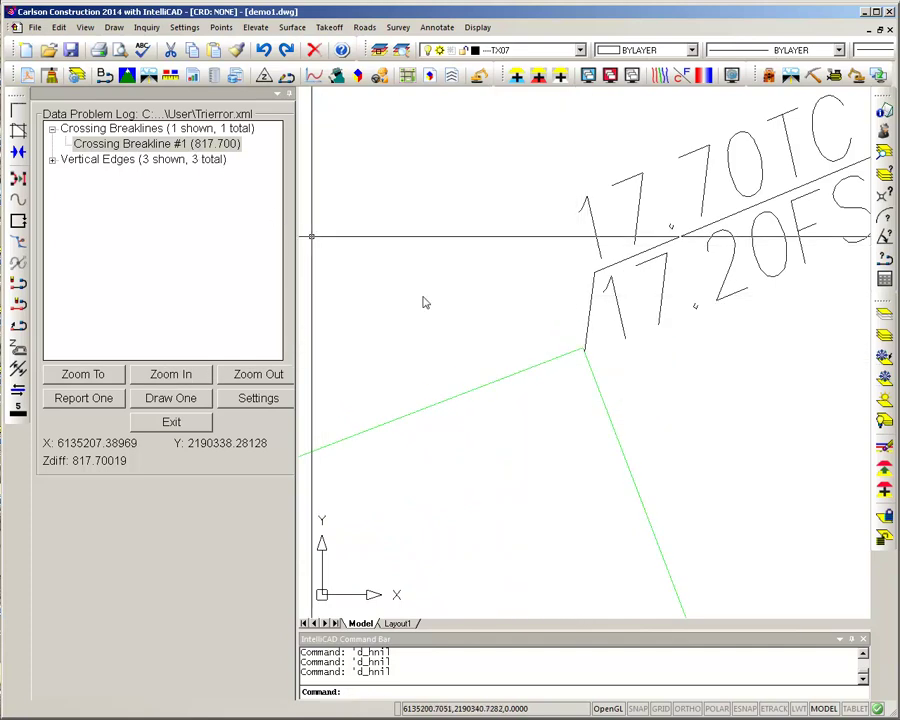
- Compare the curb and label leader elevations at the crossing, mark that crossing in the drawing, and close the problem log
mouse_move(590, 372)
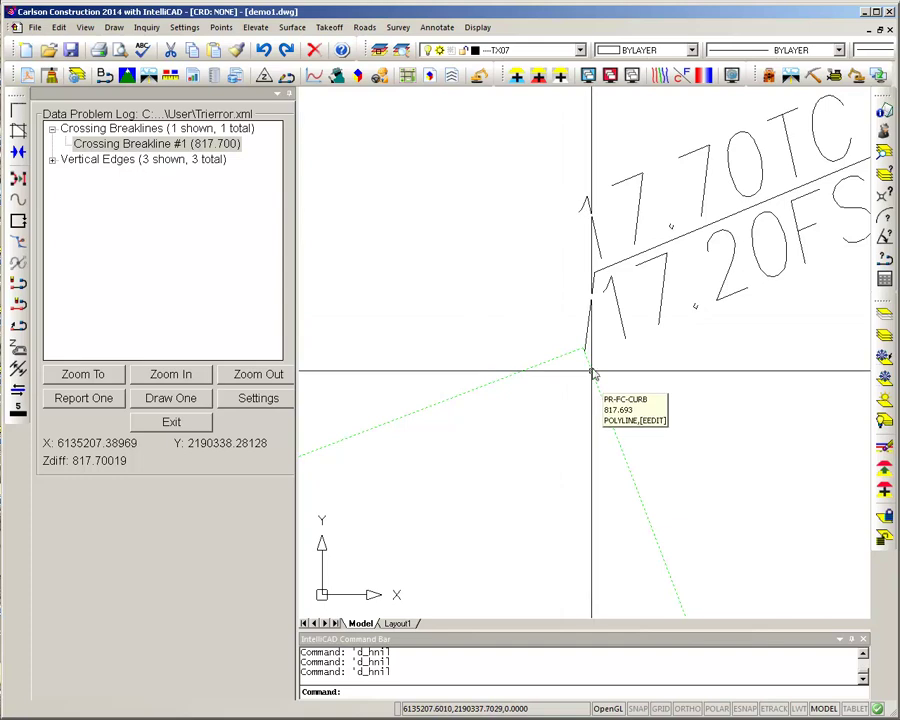
mouse_move(587, 343)
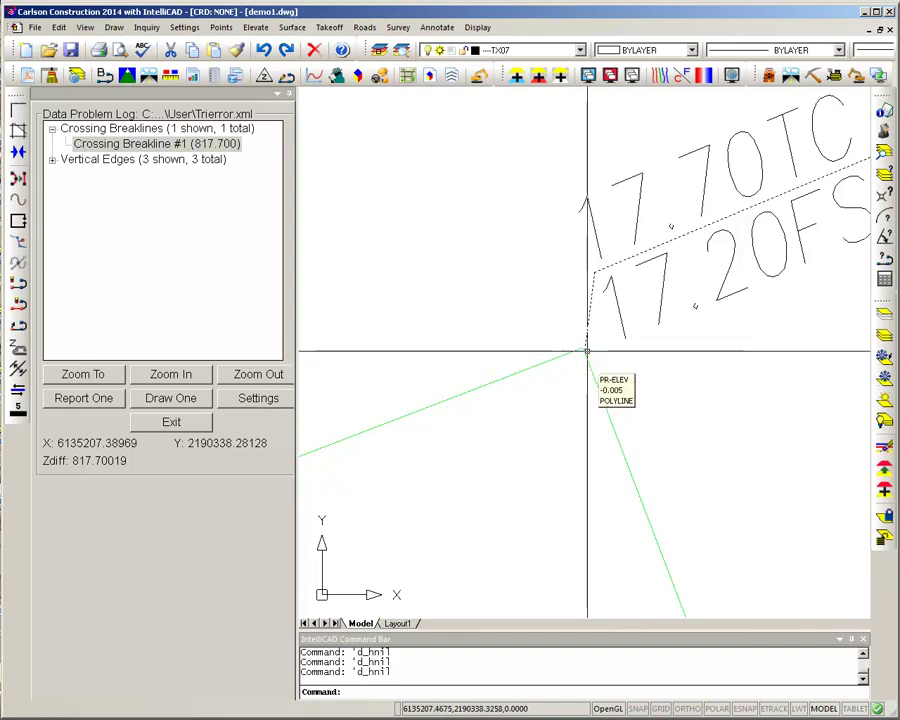
click(182, 401)
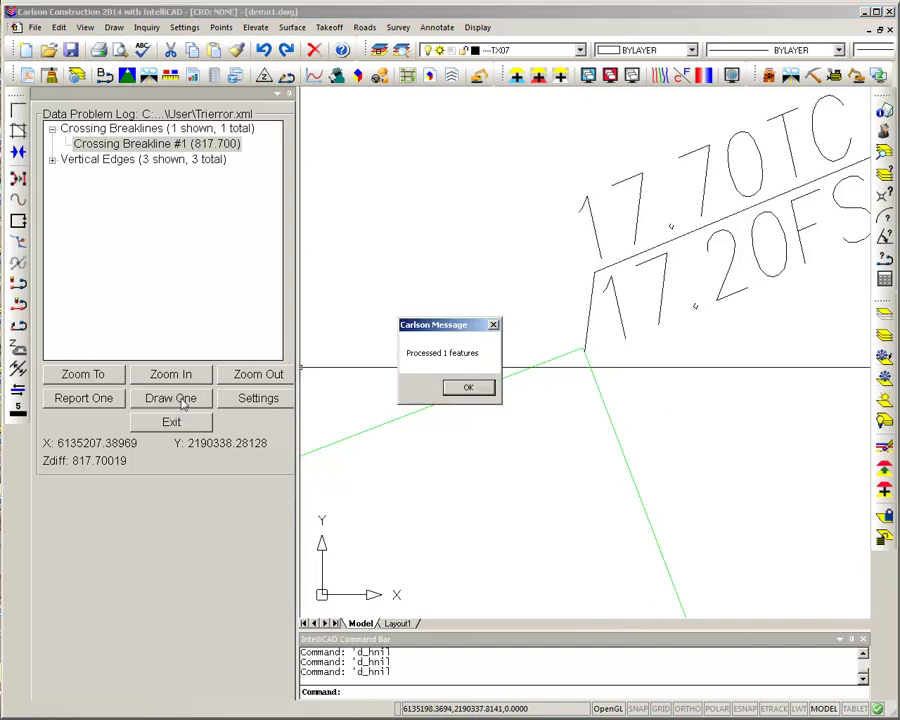
click(468, 388)
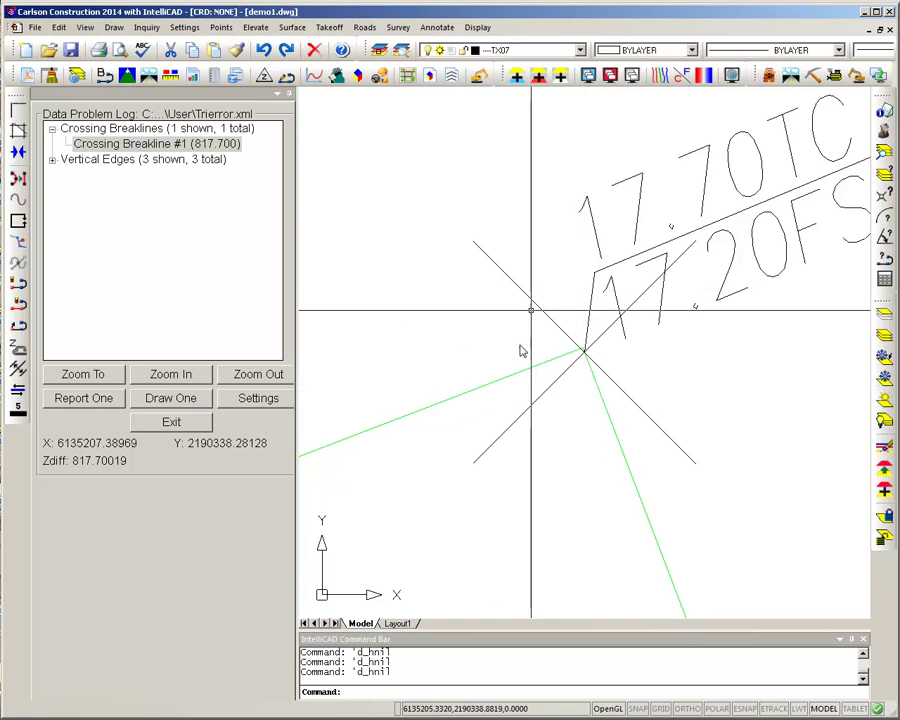
click(177, 424)
- Load the demo1-fn.tin surface into the Surface 3D Viewer and tilt the model to examine its triangulation
scroll(257, 357, up, 3)
scroll(281, 370, down, 8)
middle_drag(287, 421, 381, 257)
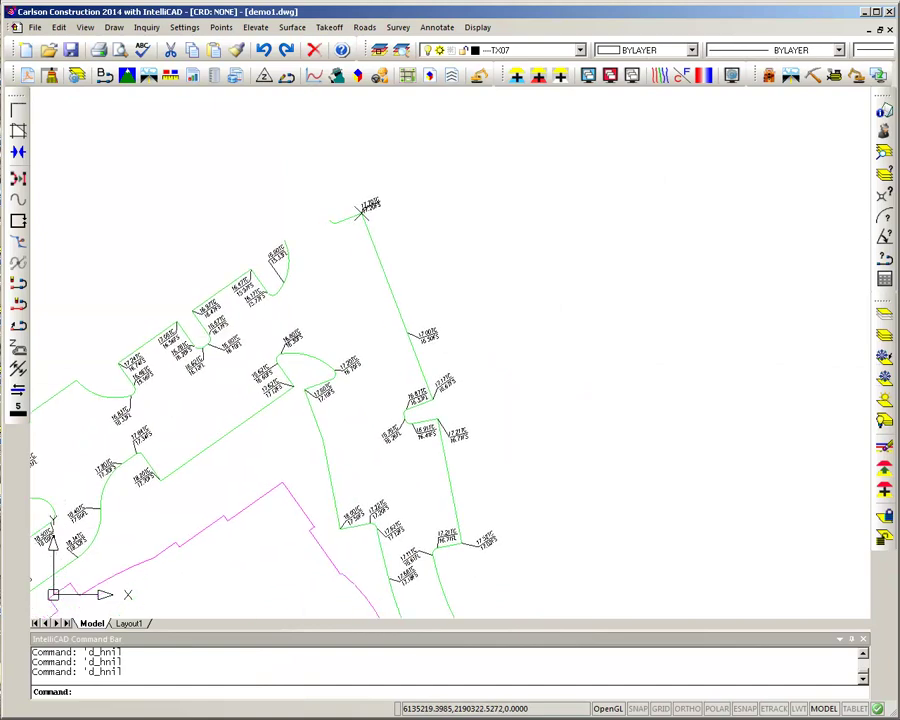
scroll(333, 324, down, 5)
middle_drag(333, 324, 333, 253)
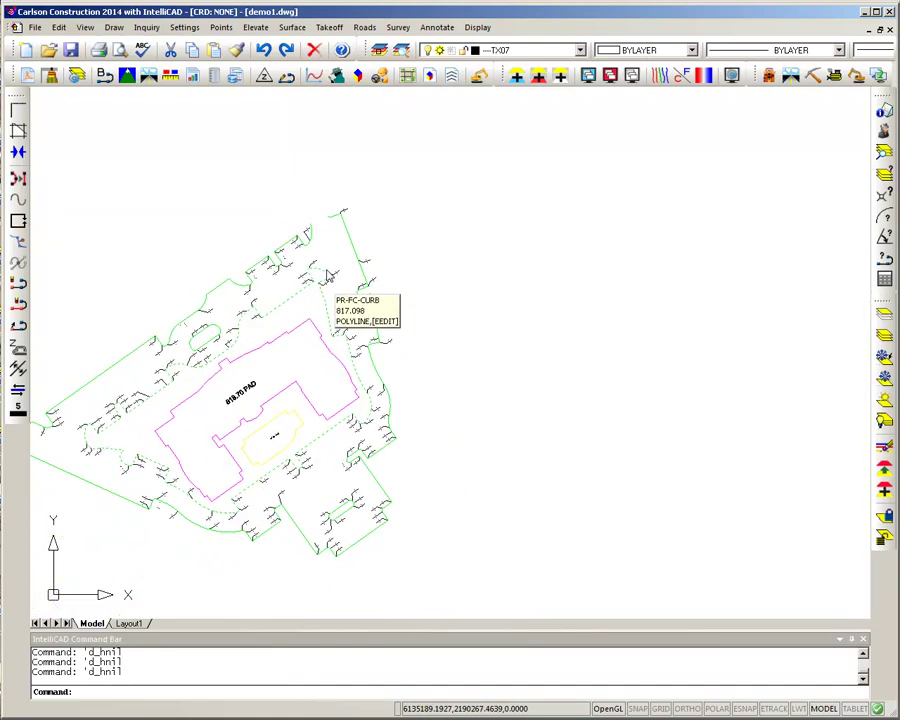
click(86, 28)
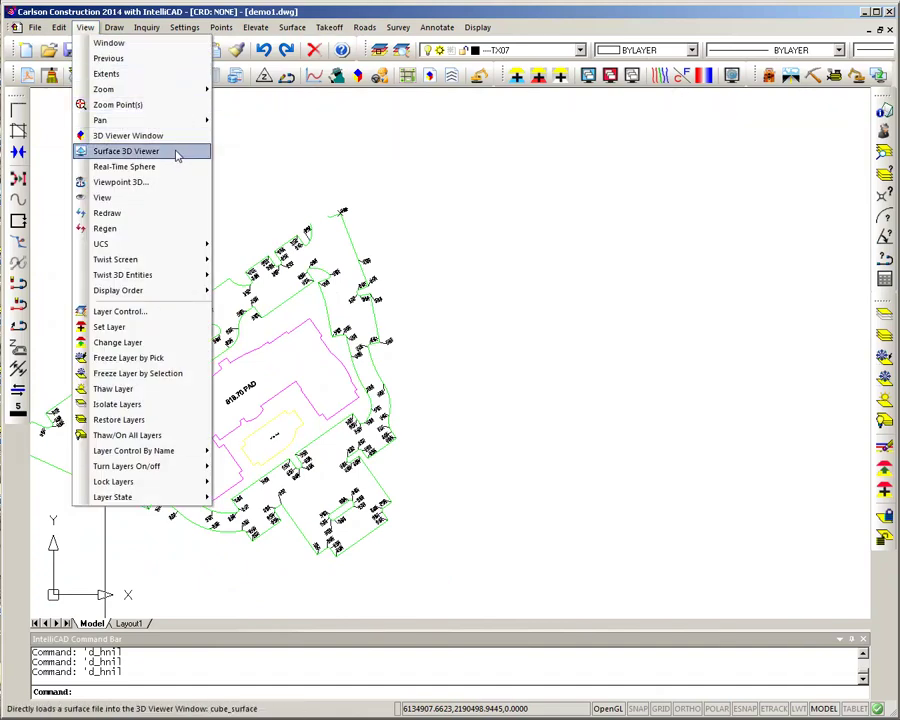
click(177, 155)
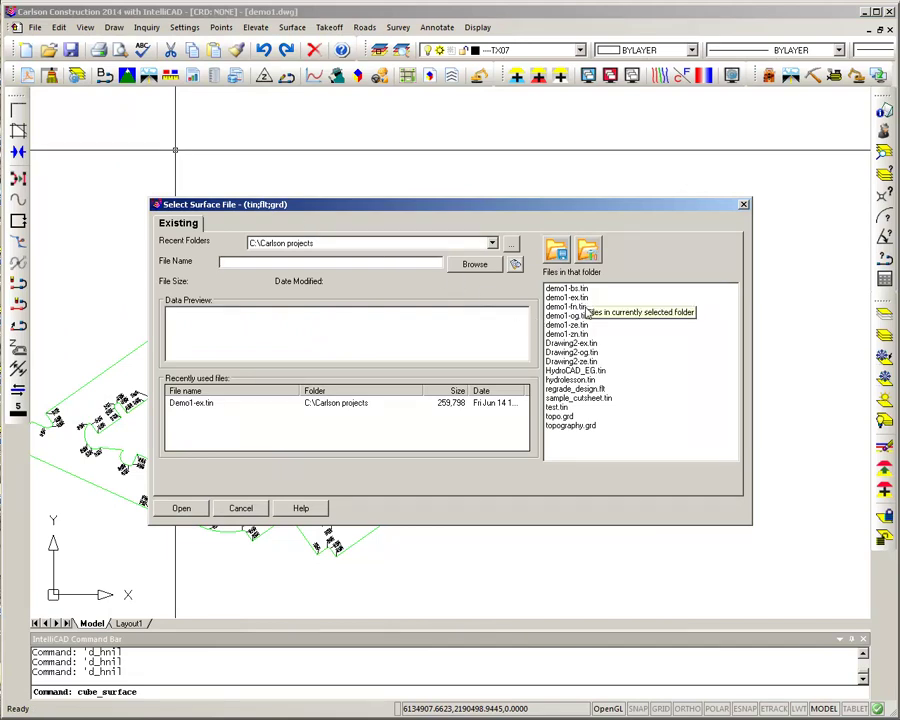
click(555, 306)
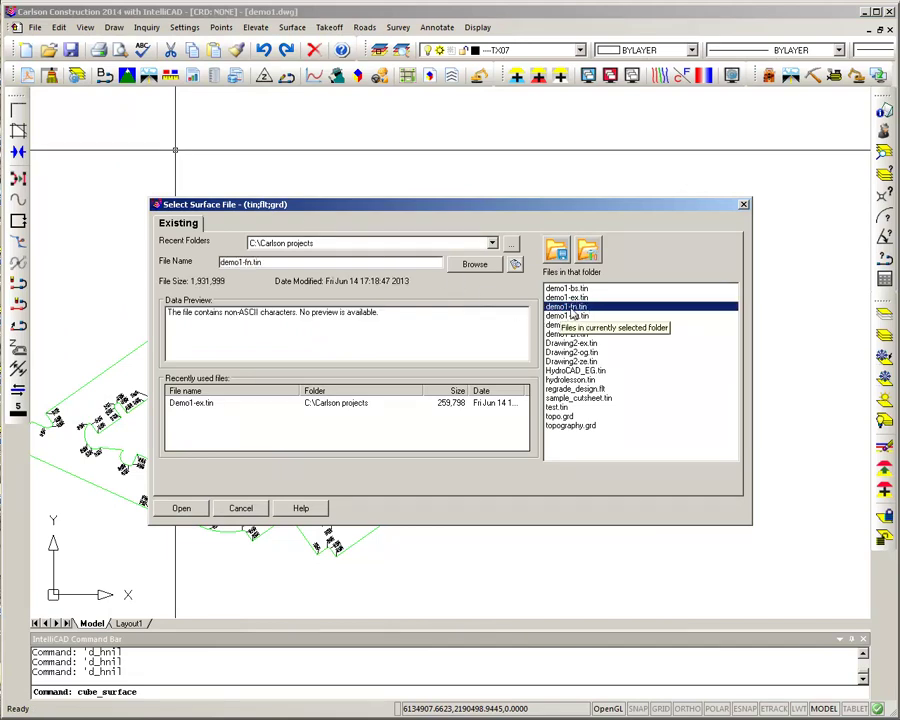
click(180, 510)
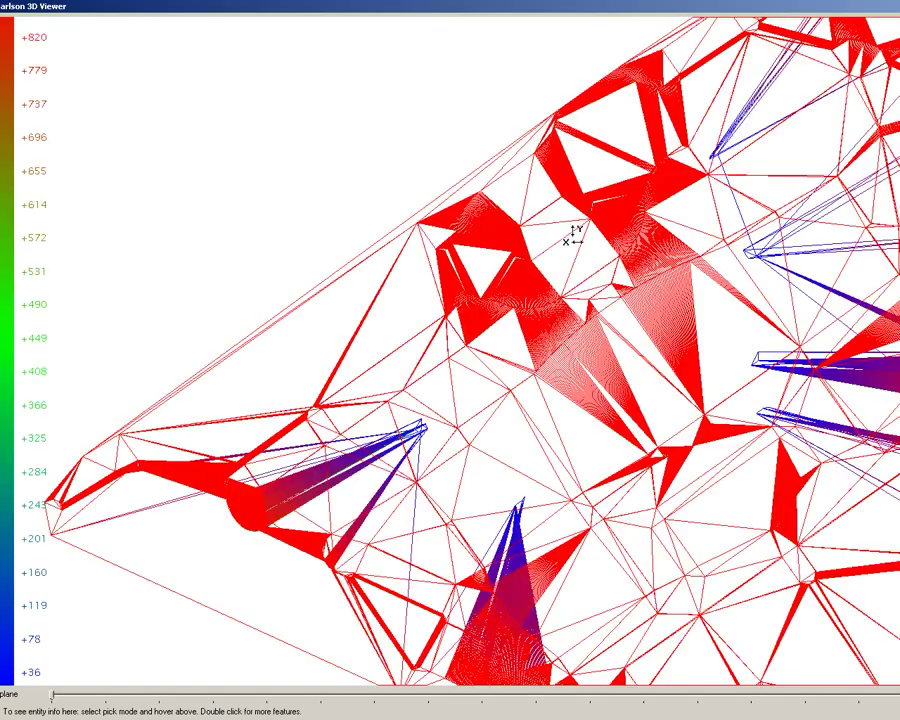
scroll(590, 245, down, 8)
drag(625, 262, 574, 297)
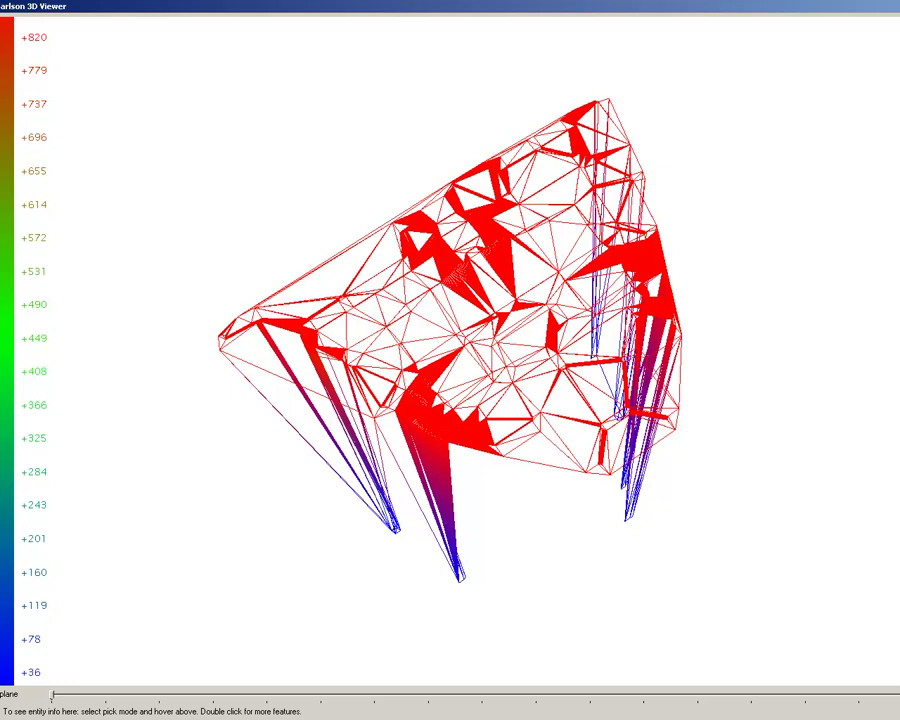
- Orbit the shaded surface model to a low side view, examine its elevation extremes, and close the 3D viewer
mouse_move(569, 279)
mouse_down()
mouse_move(538, 293)
mouse_move(447, 257)
mouse_move(450, 277)
mouse_move(460, 149)
mouse_move(438, 281)
mouse_move(437, 210)
mouse_up()
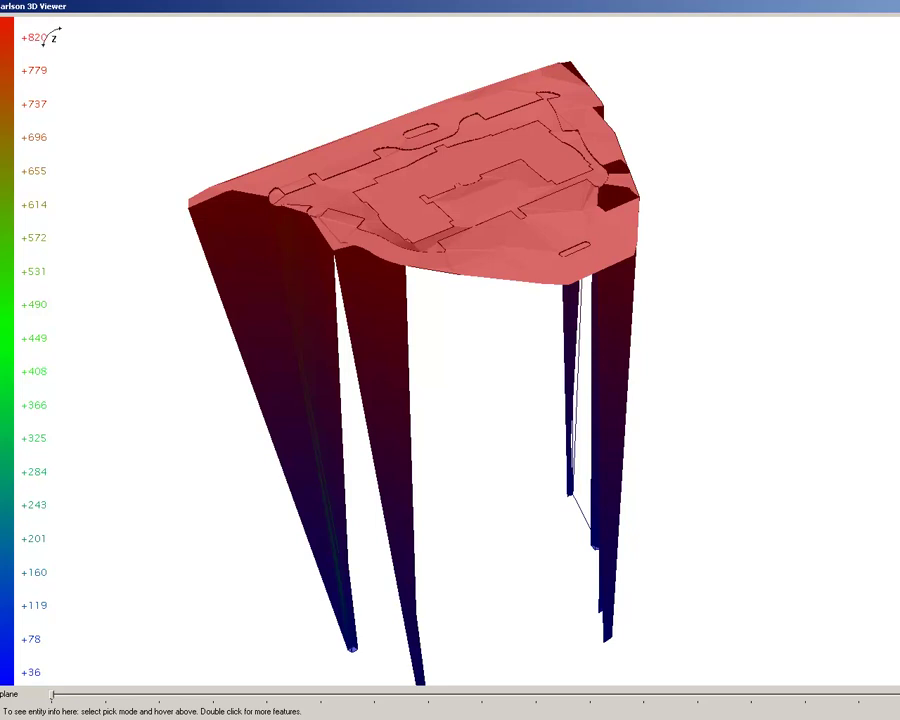
drag(368, 525, 502, 329)
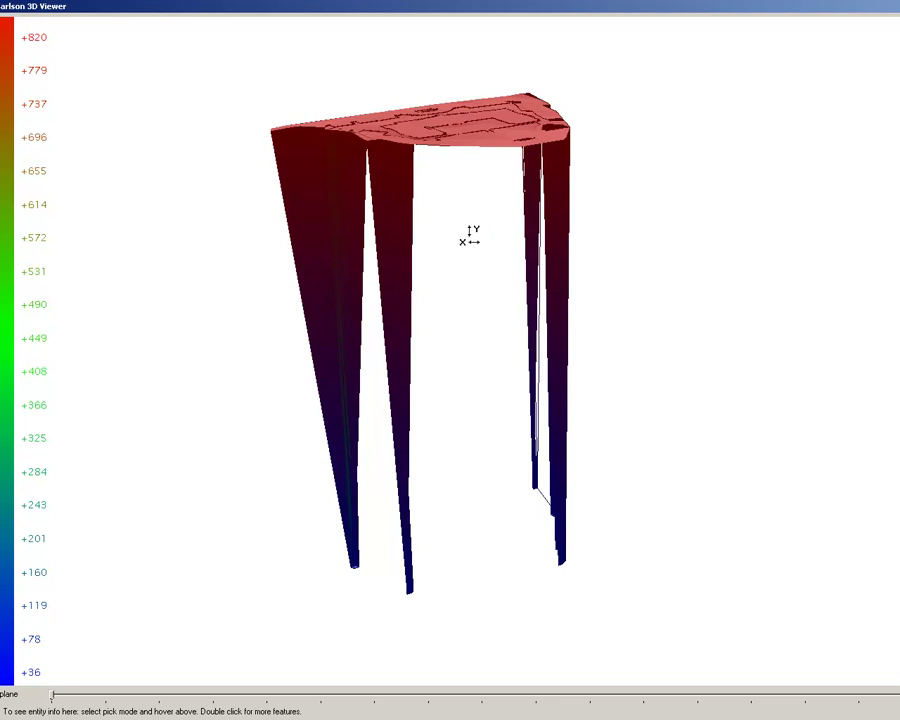
drag(460, 227, 456, 266)
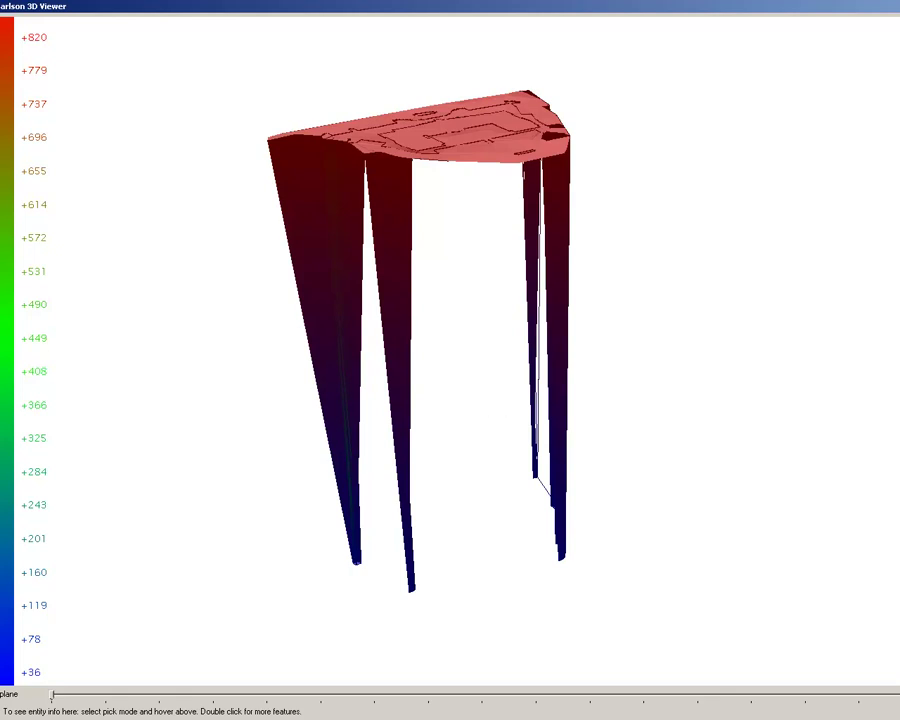
key(Escape)
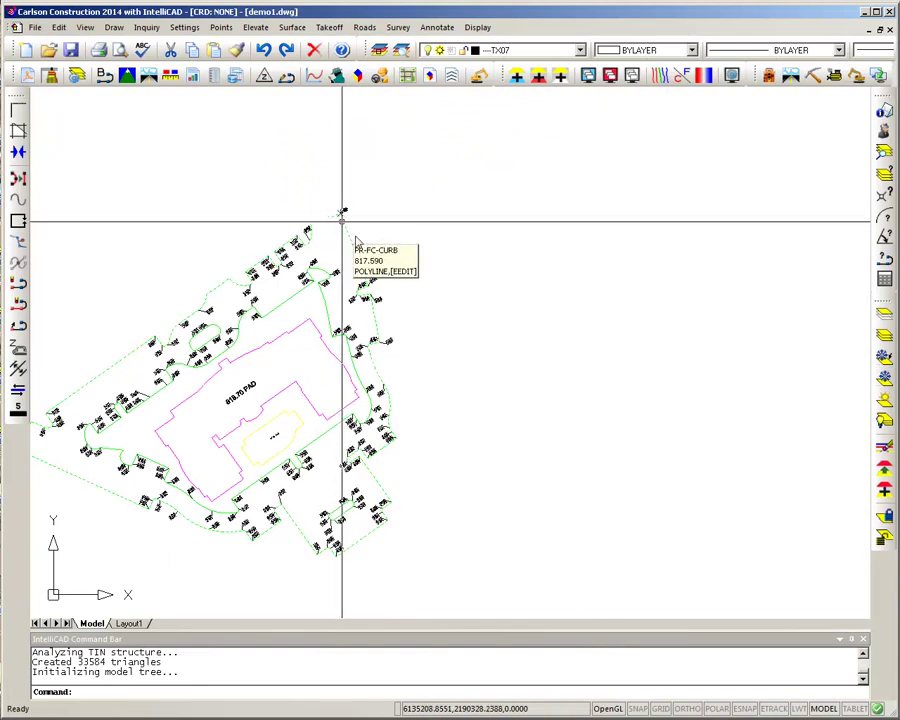
- Centre the site plan in the drawing and review the Drawing Cleanup options without running the cleanup
mouse_move(370, 240)
middle_down()
mouse_move(449, 223)
mouse_move(494, 201)
middle_up()
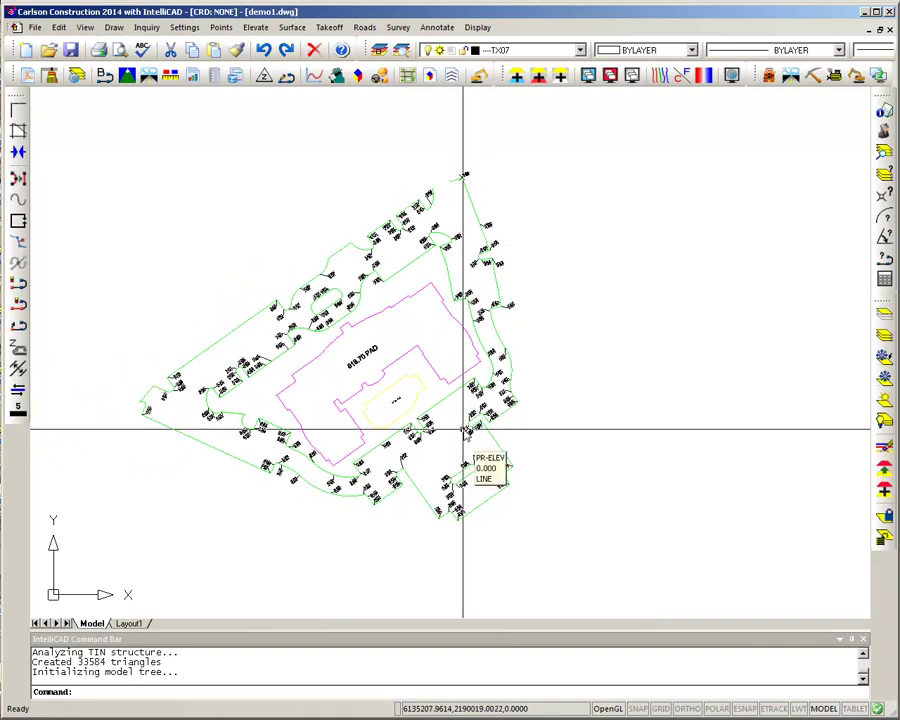
middle_drag(451, 425, 467, 428)
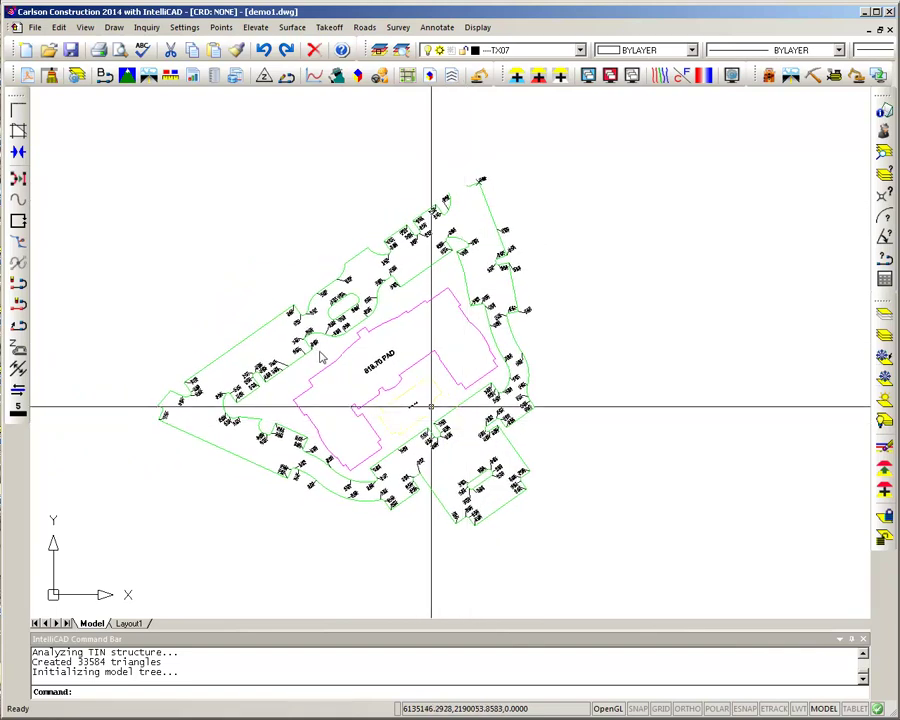
click(50, 77)
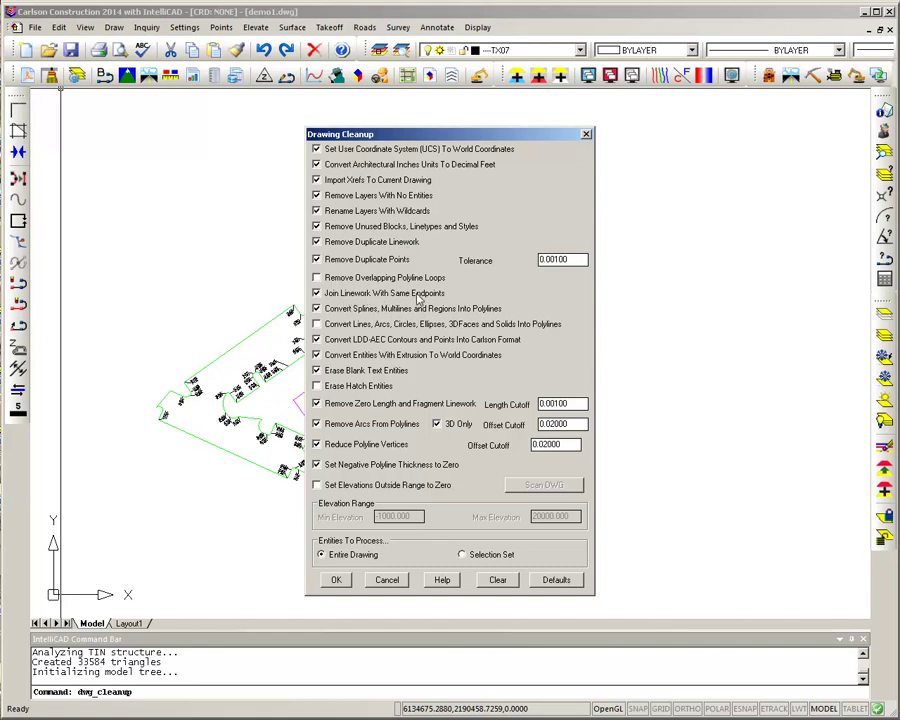
click(388, 581)
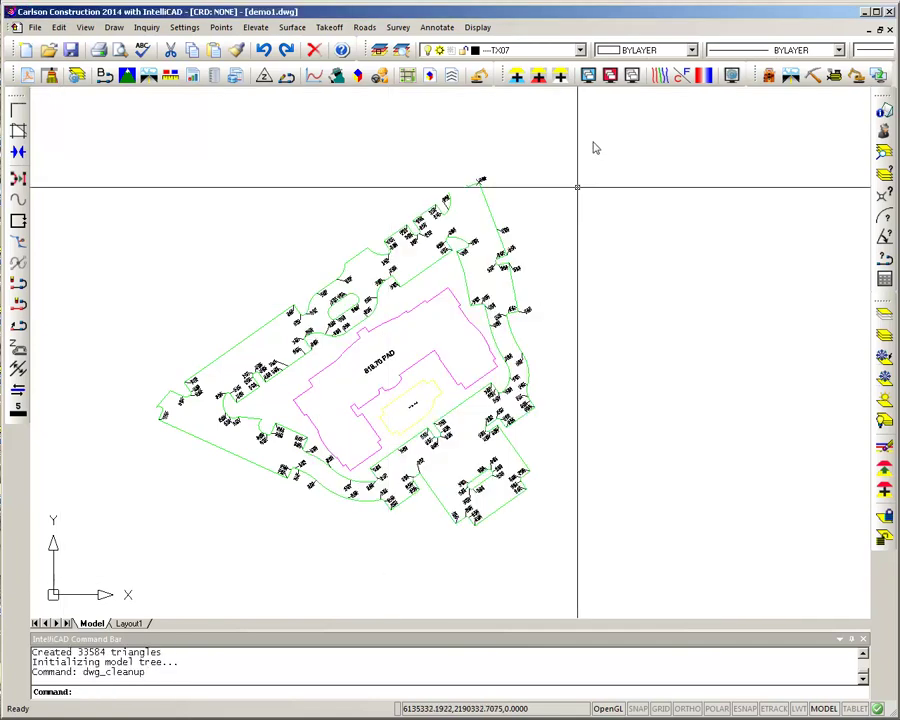
- Display the existing surface contours and check whether they are continuous by selecting segments around the 818.70 PAD label, then clear the selection
click(588, 76)
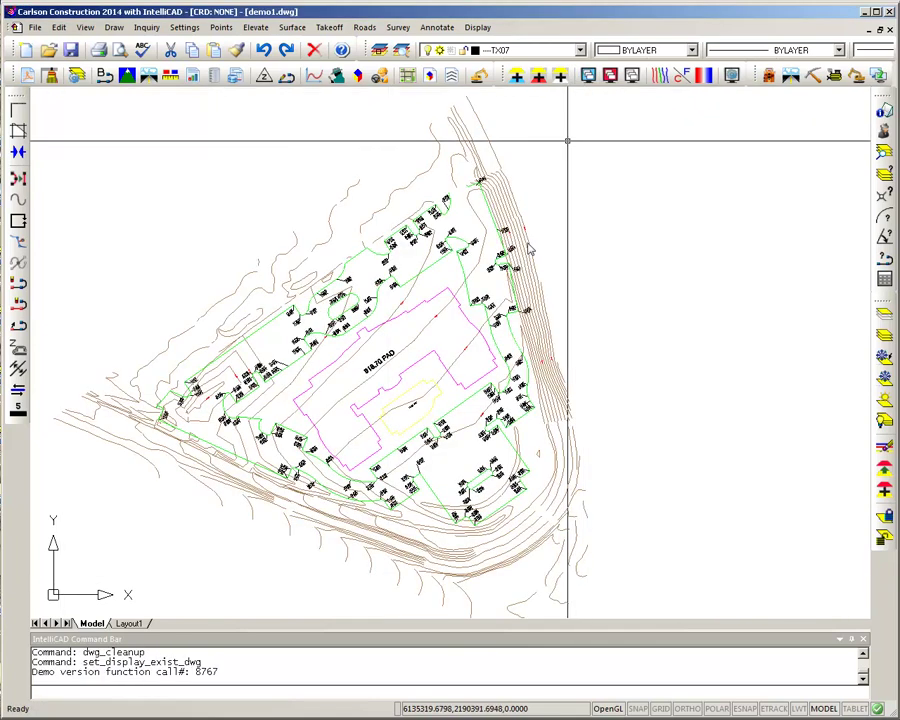
click(383, 366)
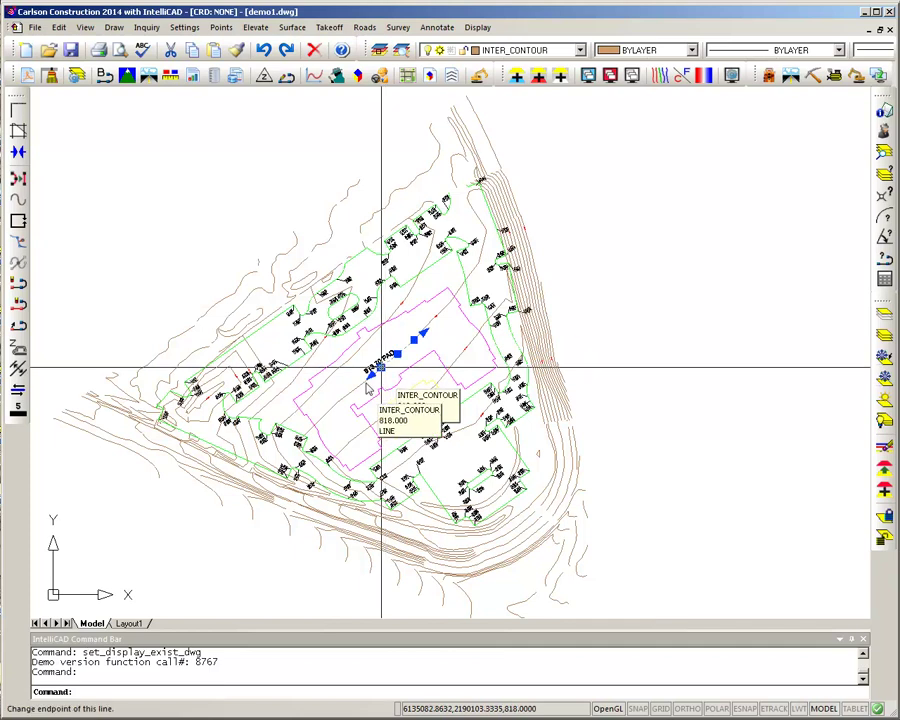
click(305, 420)
click(296, 414)
scroll(310, 403, up, 2)
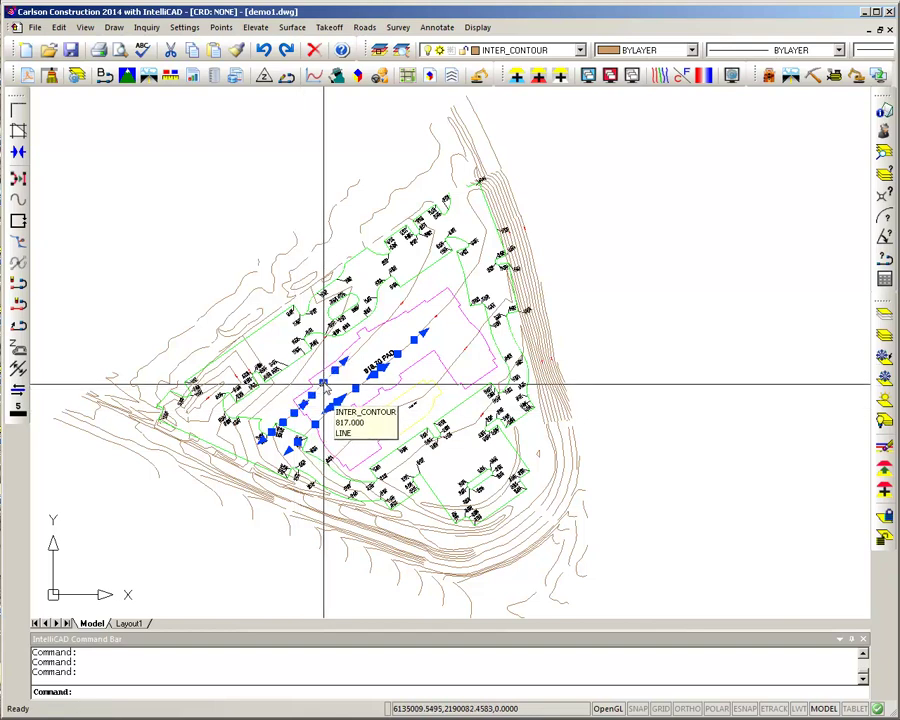
scroll(340, 378, up, 3)
scroll(358, 358, up, 2)
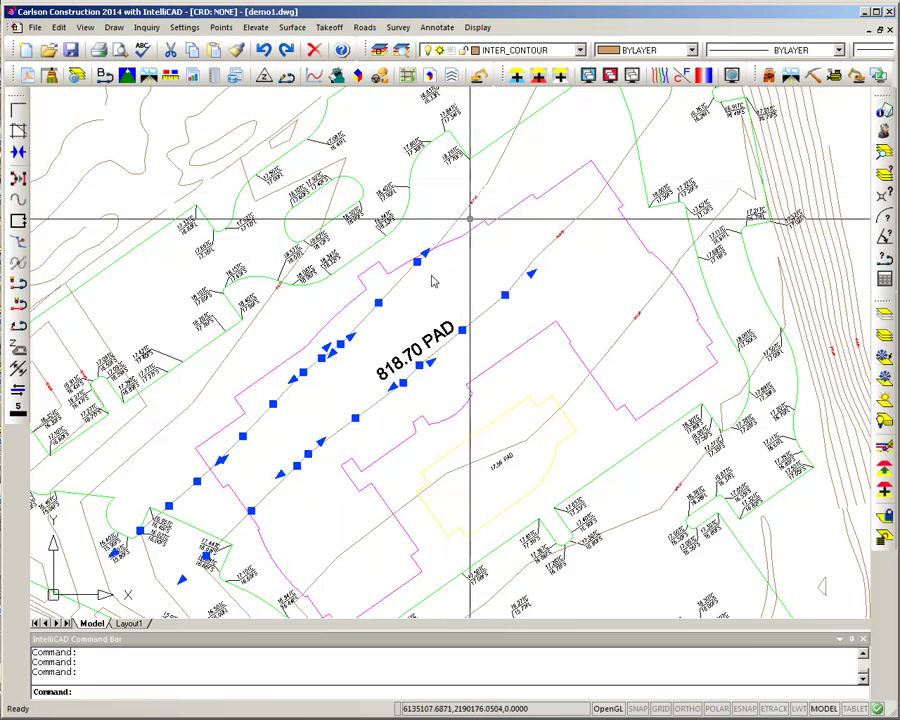
middle_drag(433, 303, 486, 228)
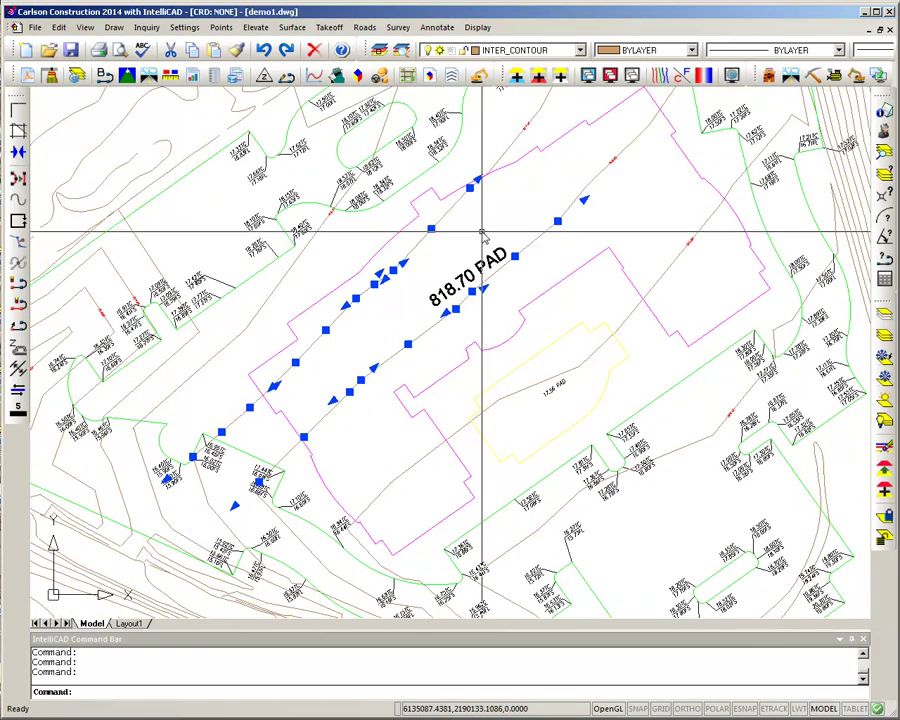
key(Escape)
key(Escape)
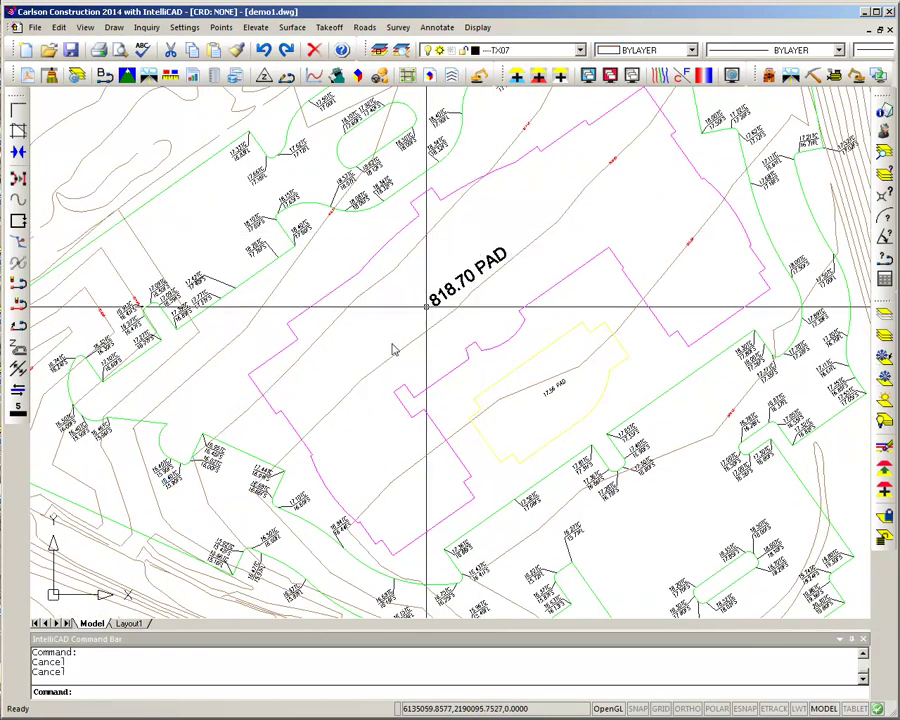
click(354, 397)
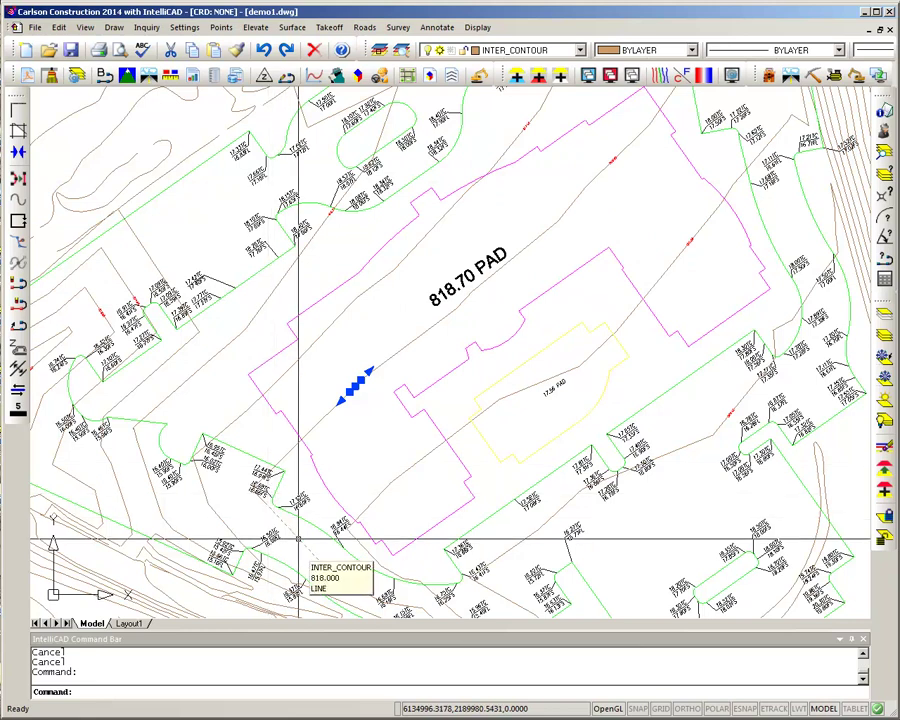
key(Escape)
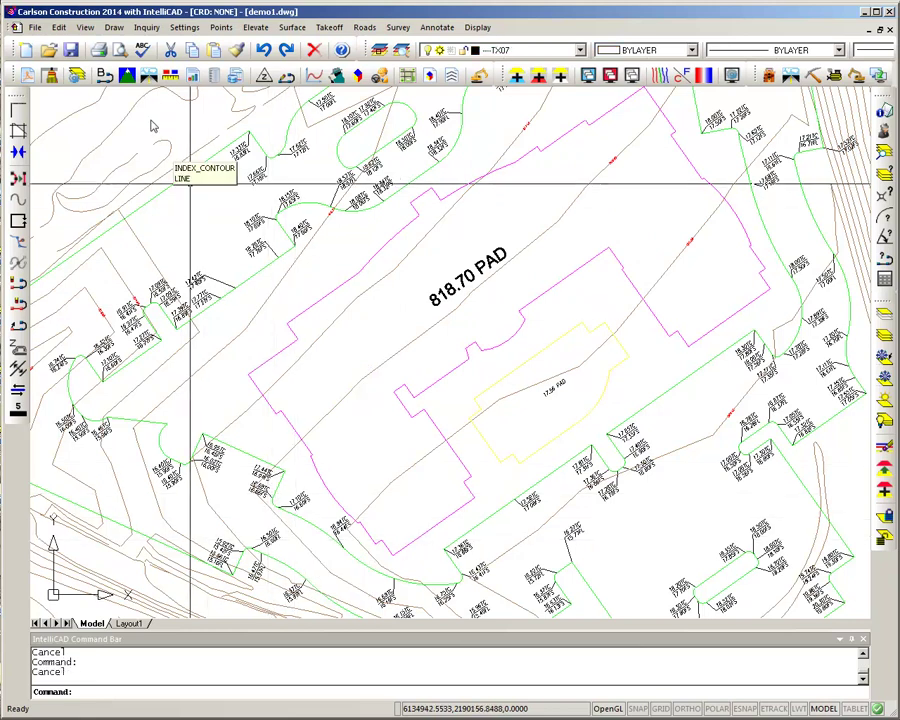
- Clear all Drawing Cleanup options, then enable Join Linework With Same Endpoints and Convert Lines, Arcs, Circles, Ellipses, 3DFaces and Solids Into Polylines
click(50, 76)
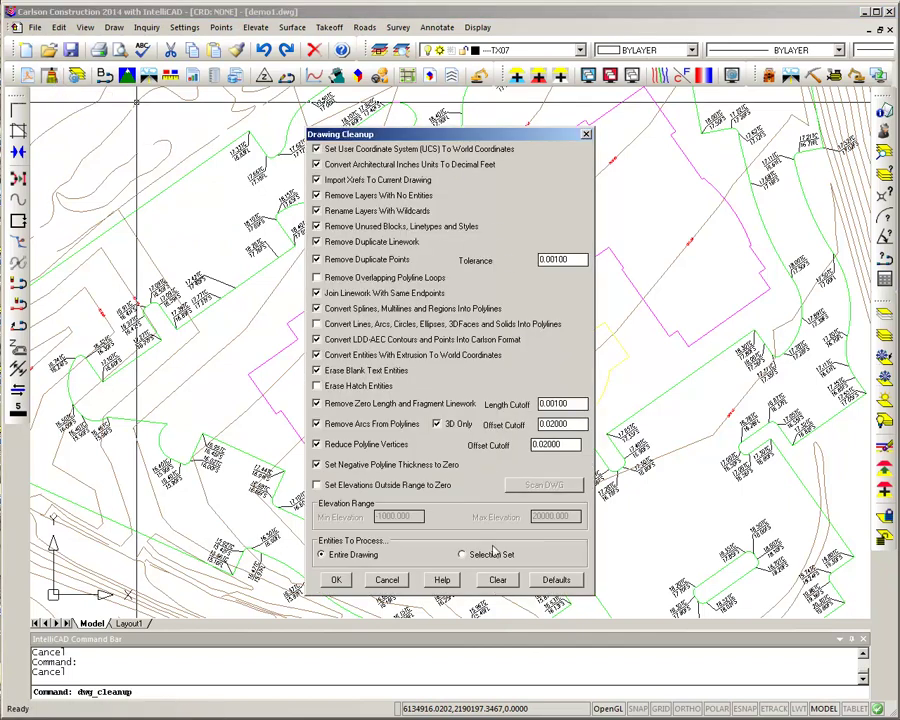
click(499, 580)
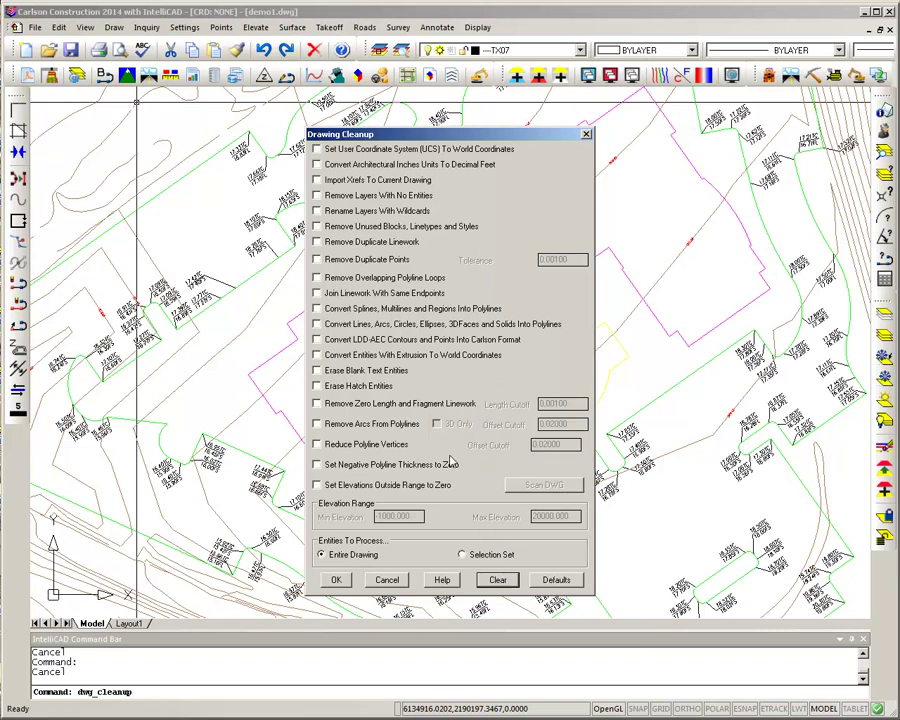
click(352, 294)
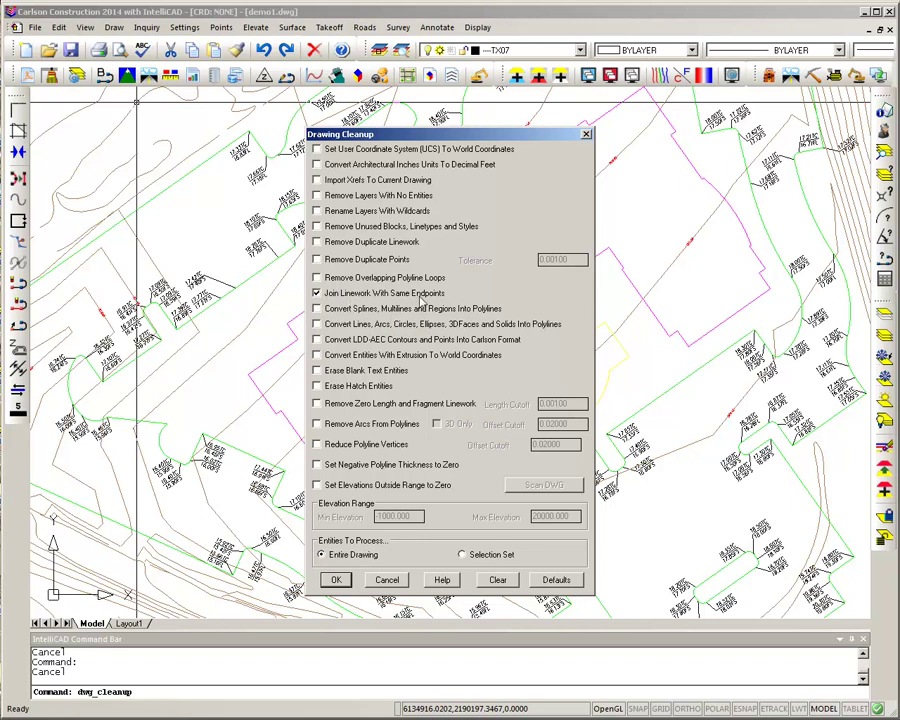
click(317, 325)
- Enable Set Elevations Outside Range to Zero and fill in the minimum and maximum elevations by scanning the drawing
click(318, 485)
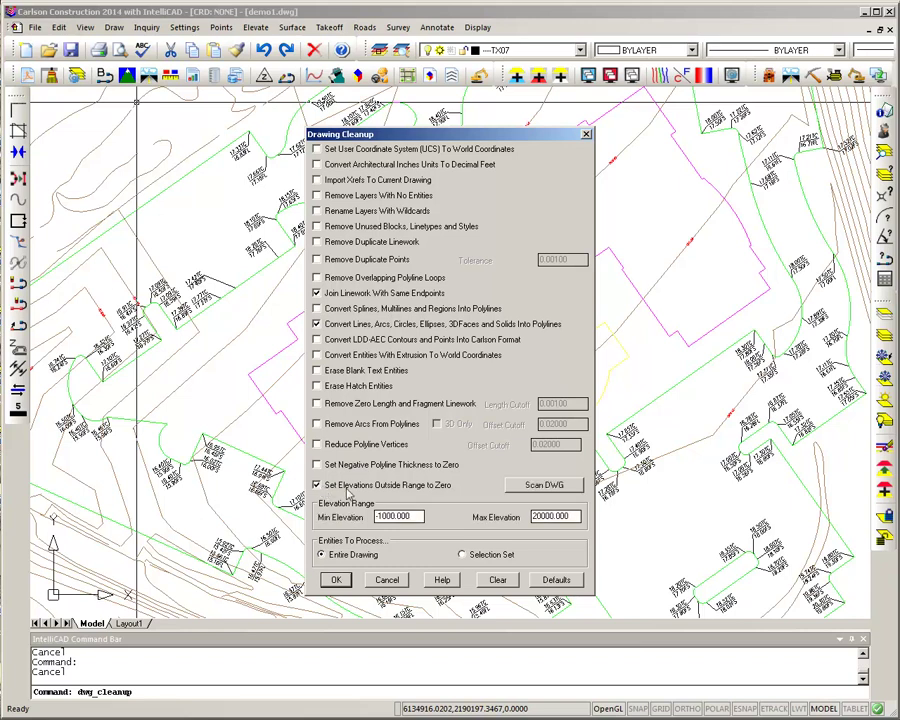
click(541, 486)
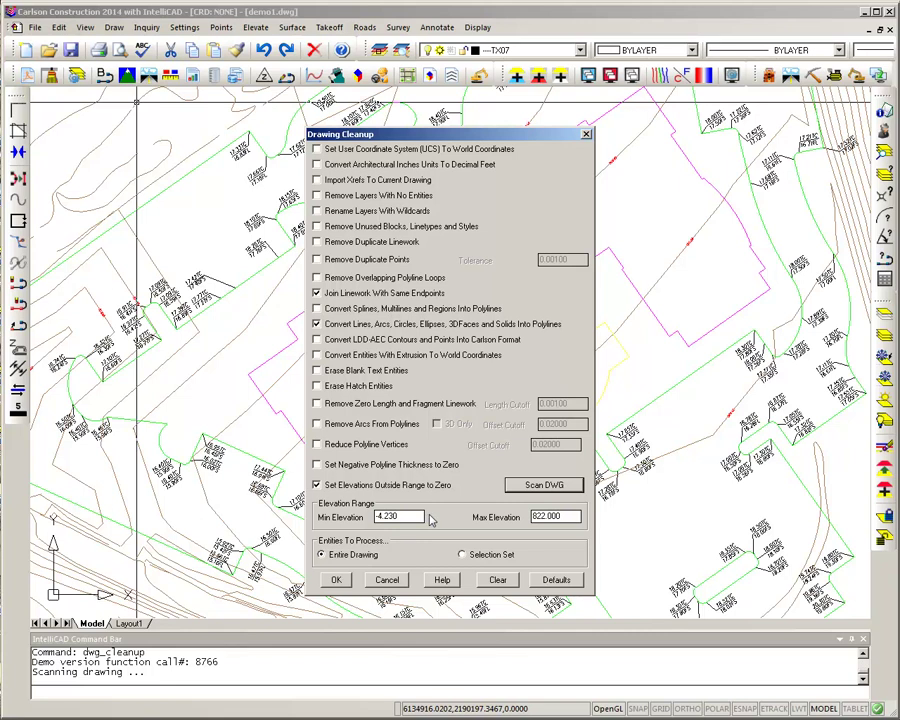
drag(576, 517, 521, 517)
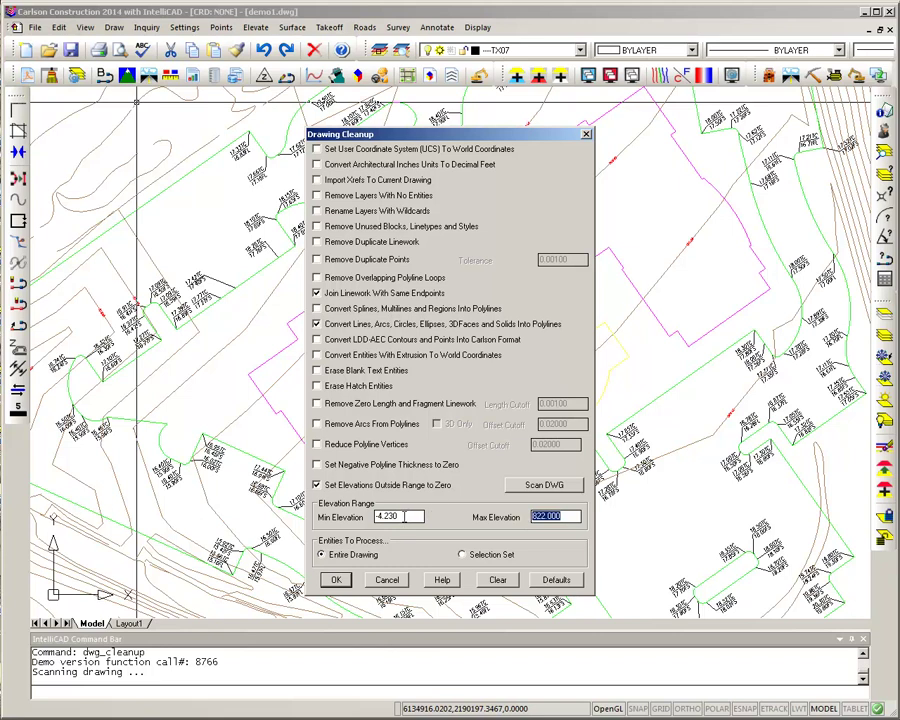
- Set the minimum elevation of the valid range to 750 and run Drawing Cleanup on the entire drawing
drag(421, 517, 360, 517)
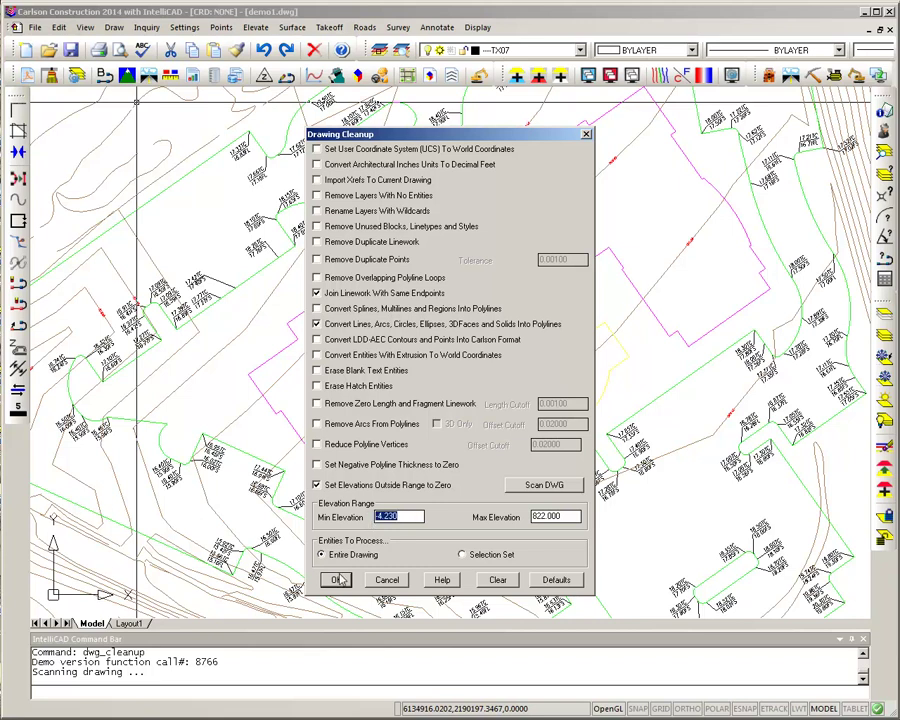
text(750)
drag(398, 517, 369, 519)
click(335, 581)
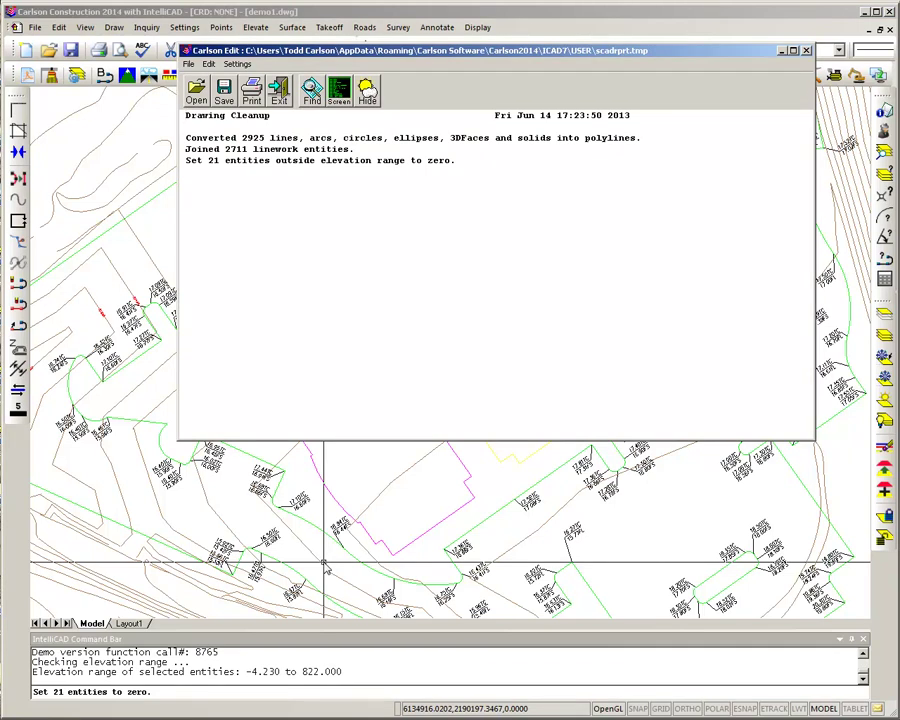
- Read the Drawing Cleanup report on converted, joined and zeroed entities, and close it
drag(407, 58, 357, 154)
drag(216, 234, 204, 234)
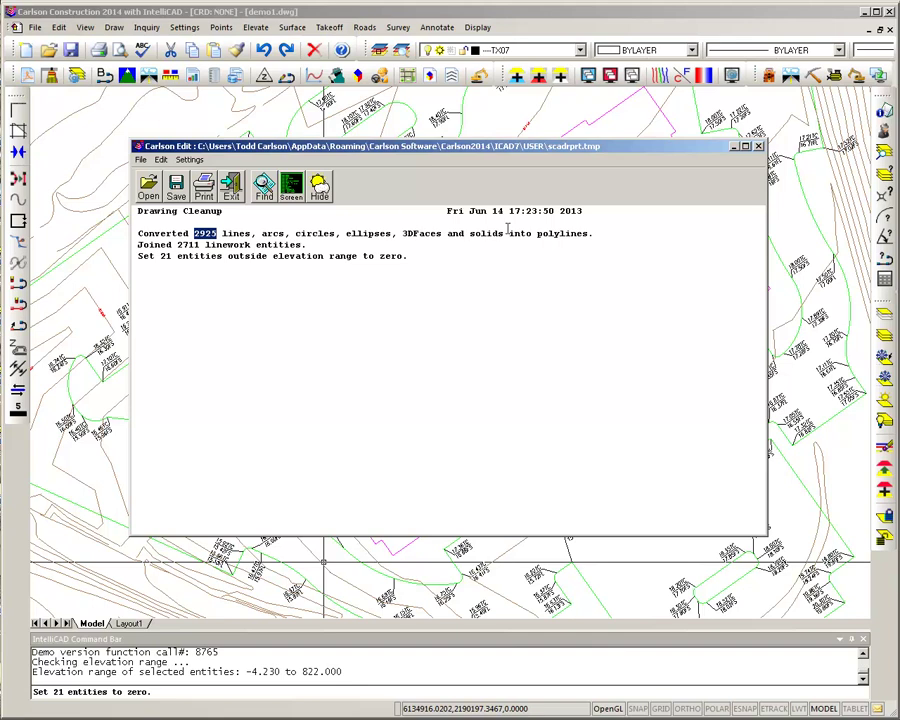
drag(538, 234, 596, 233)
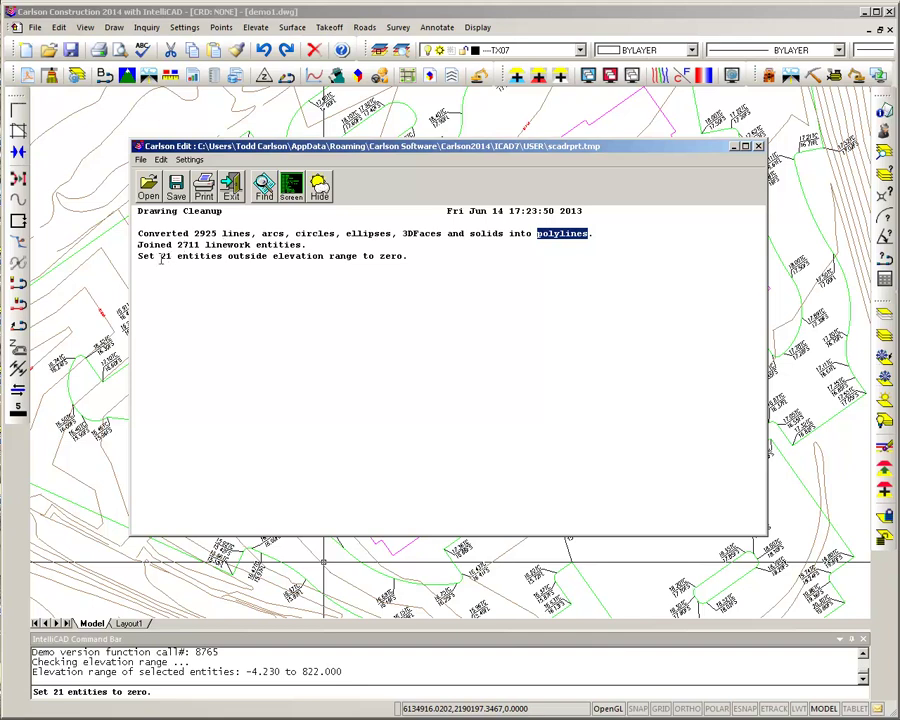
drag(161, 256, 405, 255)
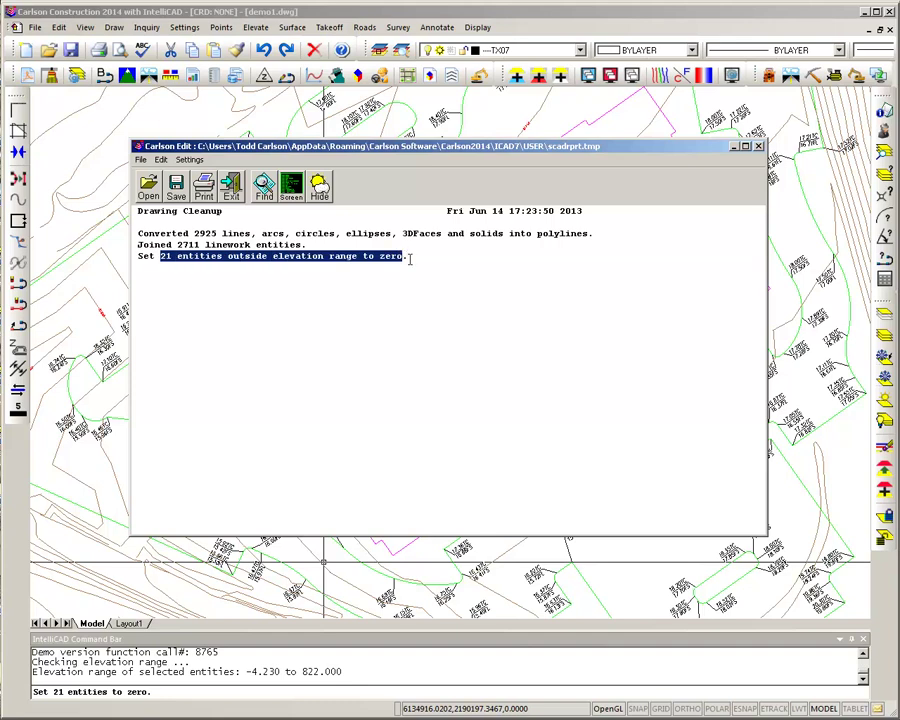
click(231, 190)
- Select several contour polylines crossing the building pad to examine how they are joined, and clear the selection
scroll(380, 444, up, 3)
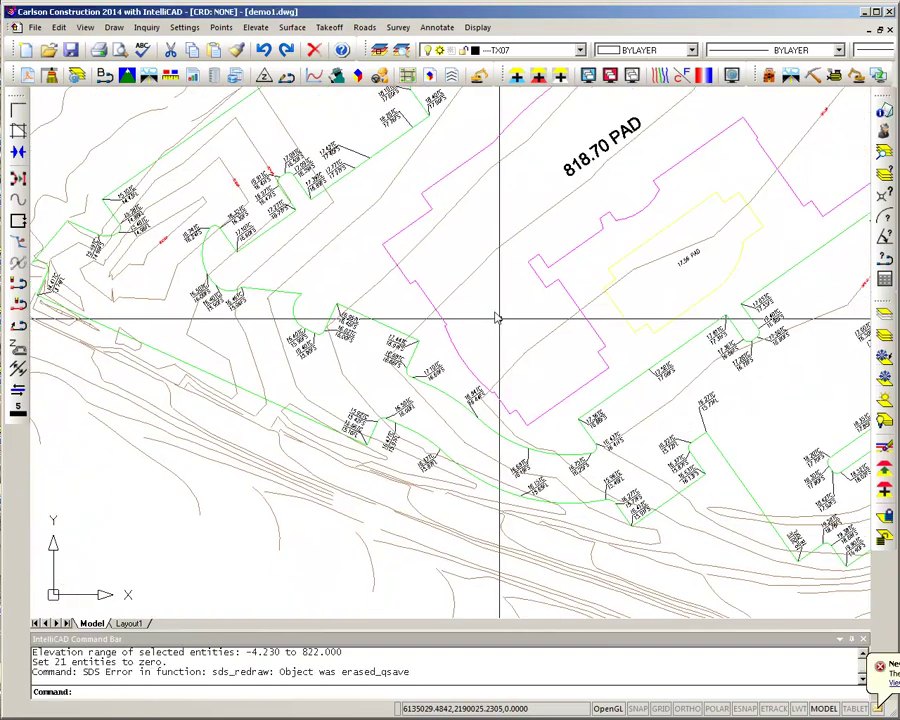
click(458, 295)
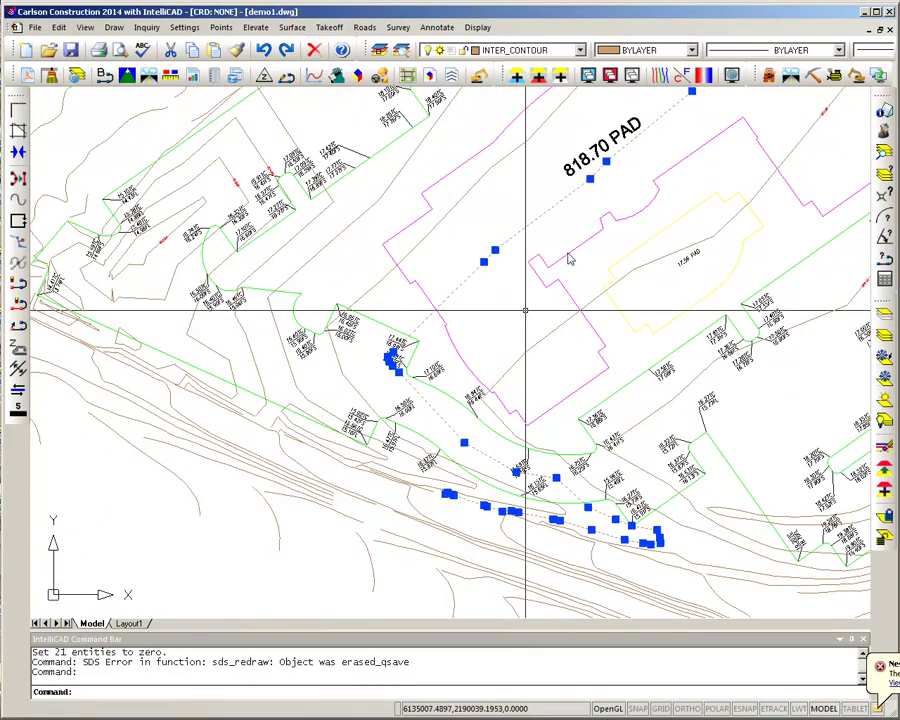
click(517, 361)
click(397, 266)
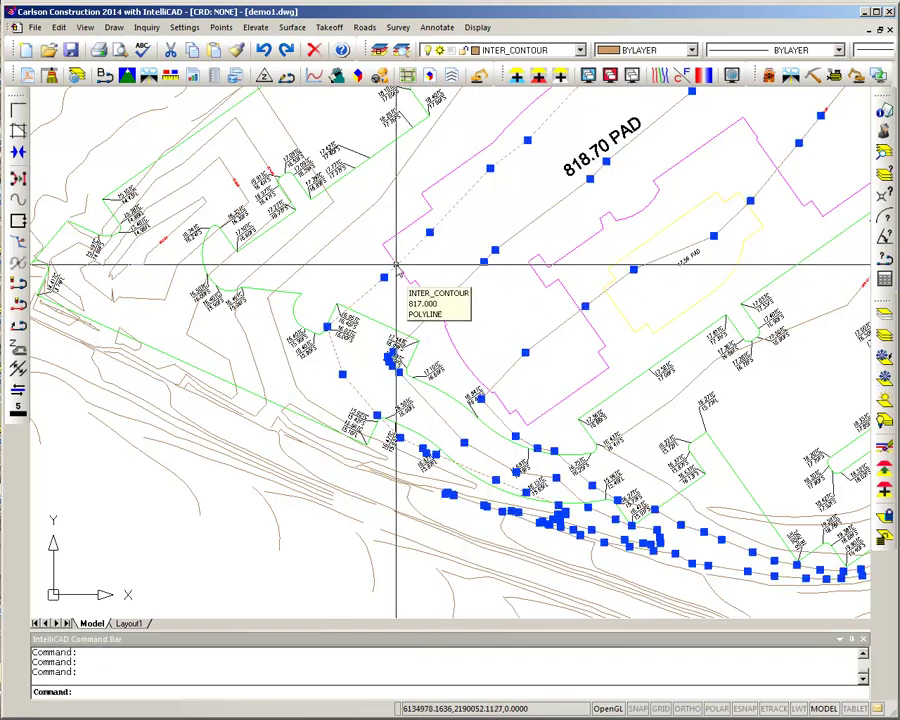
click(347, 242)
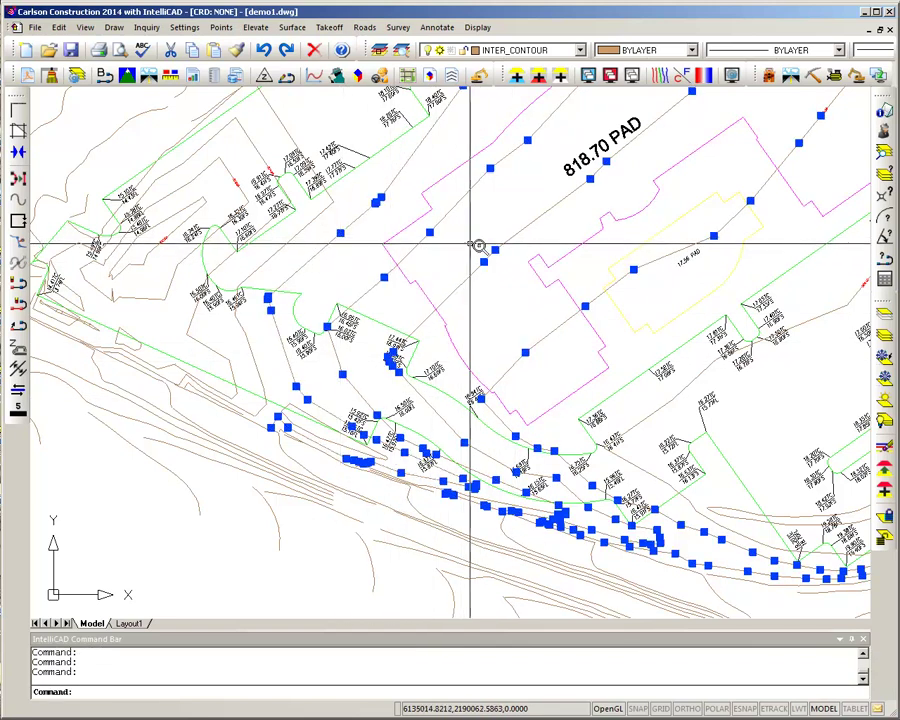
scroll(463, 244, down, 2)
middle_drag(556, 228, 442, 334)
key(Escape)
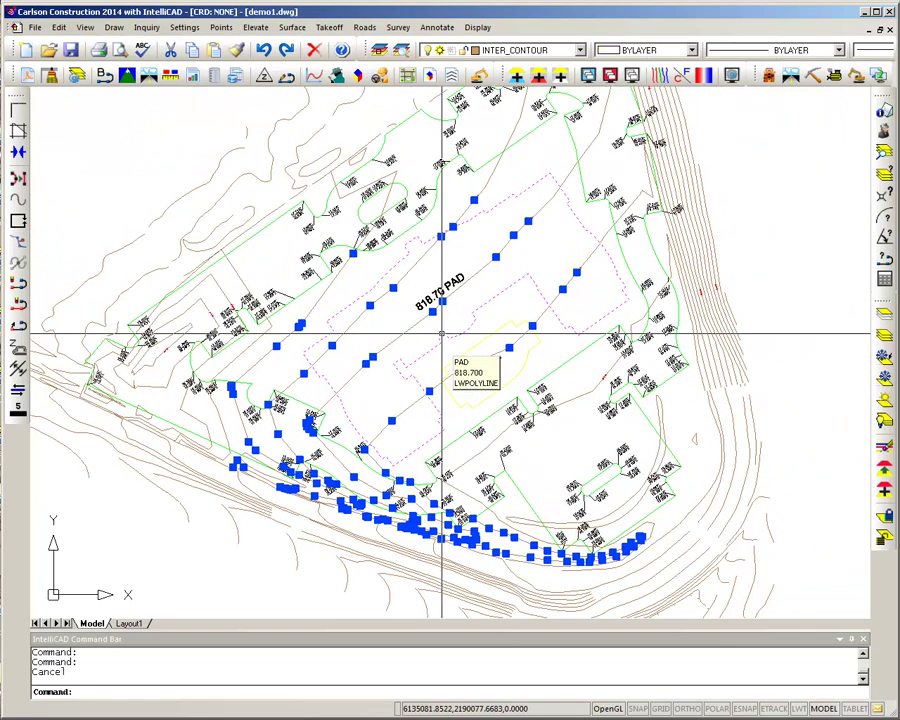
- Hide the contours so only the design linework is displayed, make the design surface, and close the data problem log
middle_drag(532, 233, 484, 252)
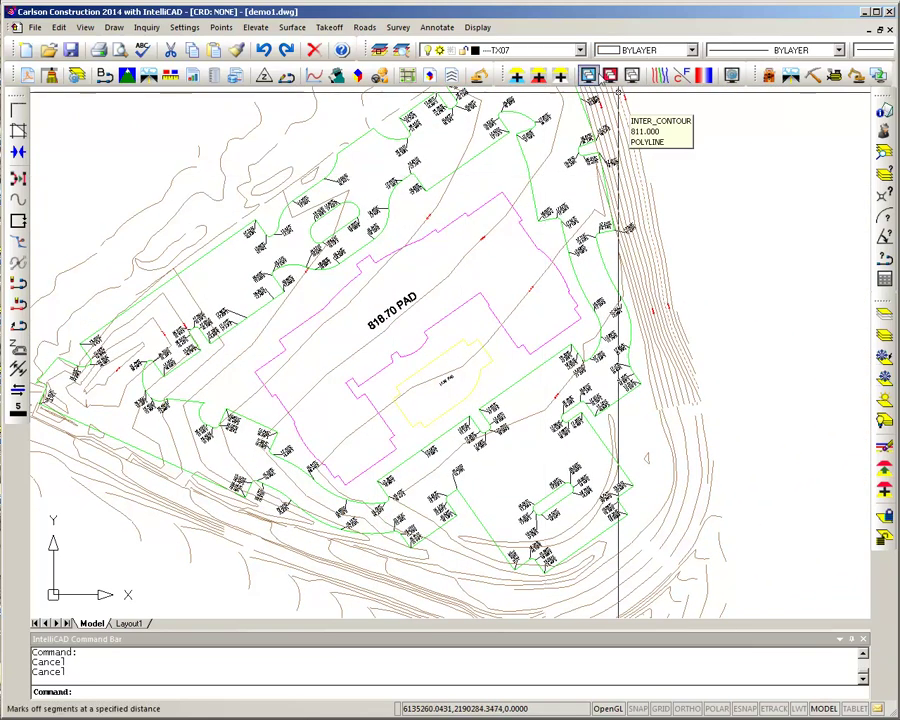
click(609, 76)
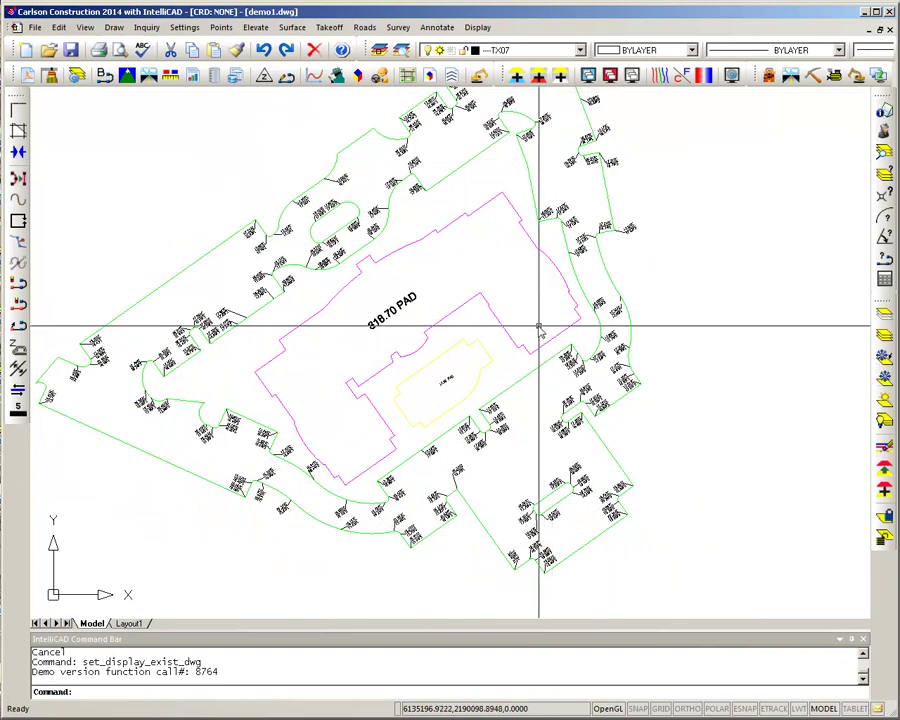
middle_drag(540, 327, 494, 332)
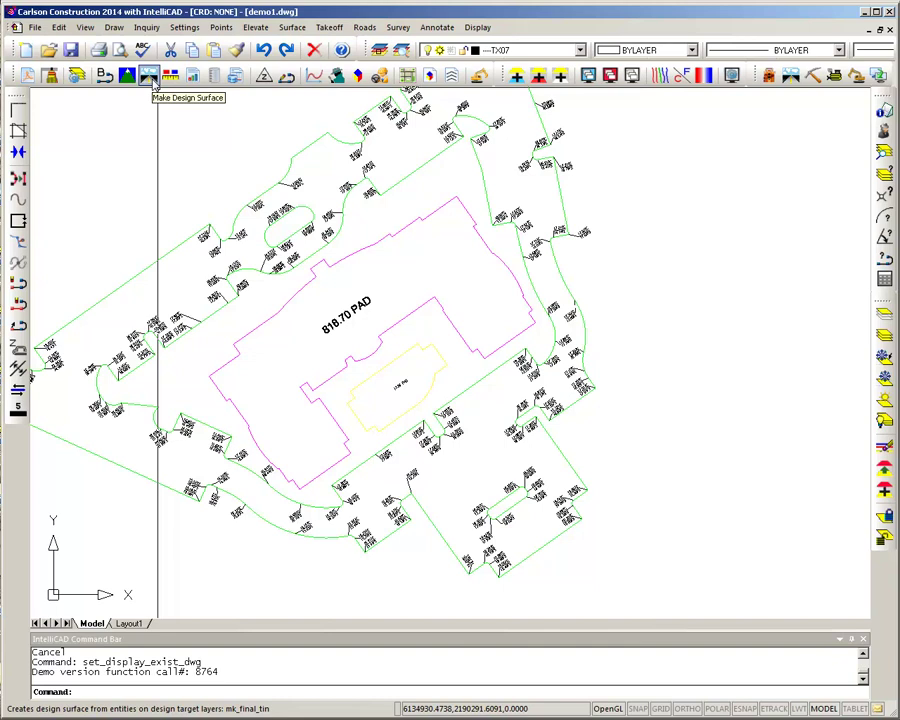
click(152, 80)
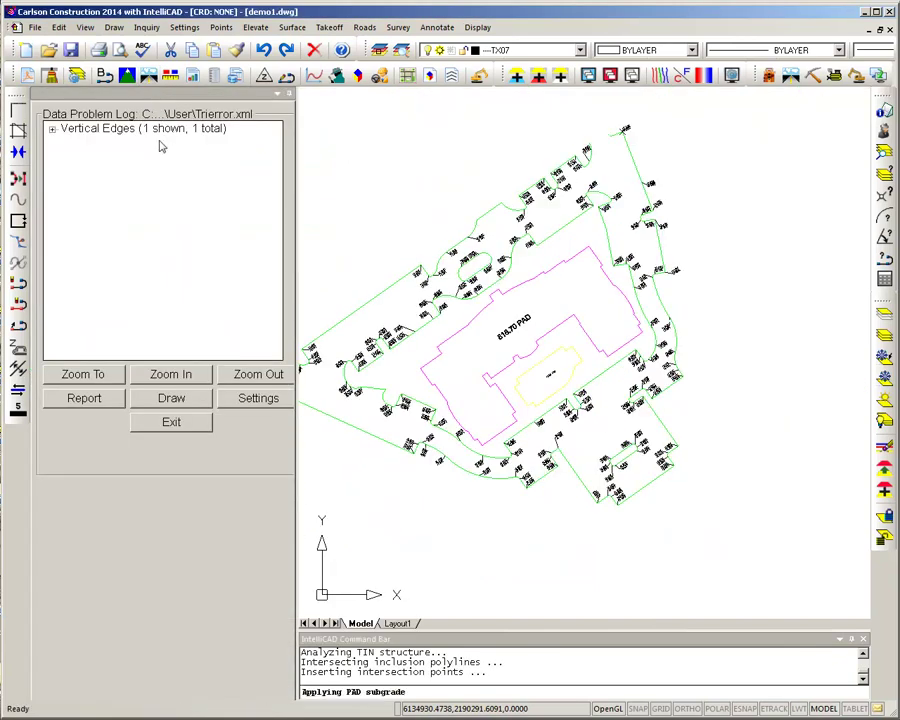
click(170, 423)
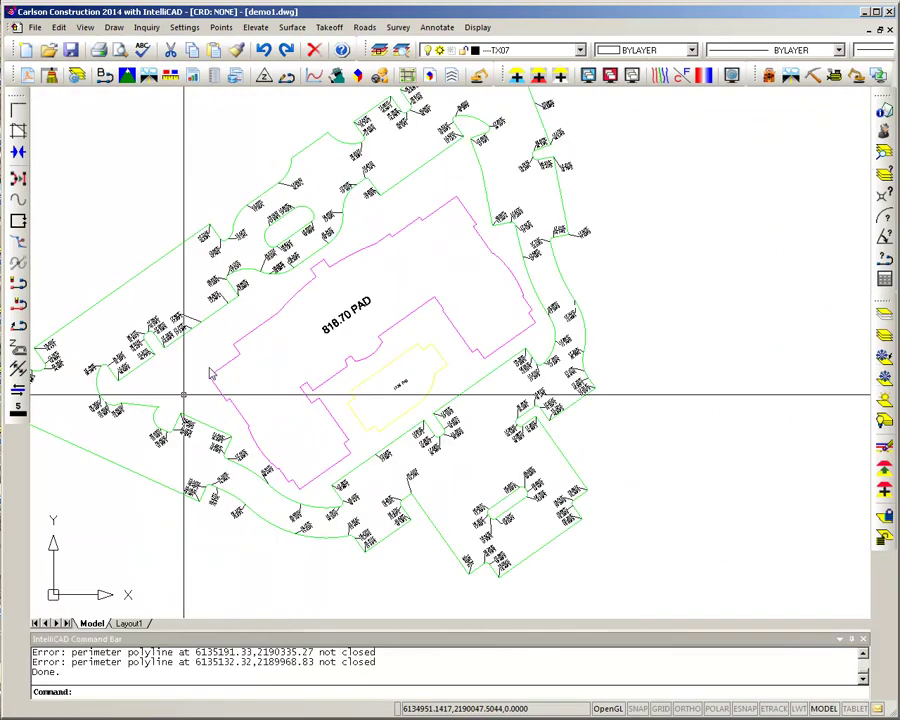
- Load the surface file demo1-fn.tin in the Surface 3D Viewer and enlarge the viewer window
scroll(396, 291, down, 5)
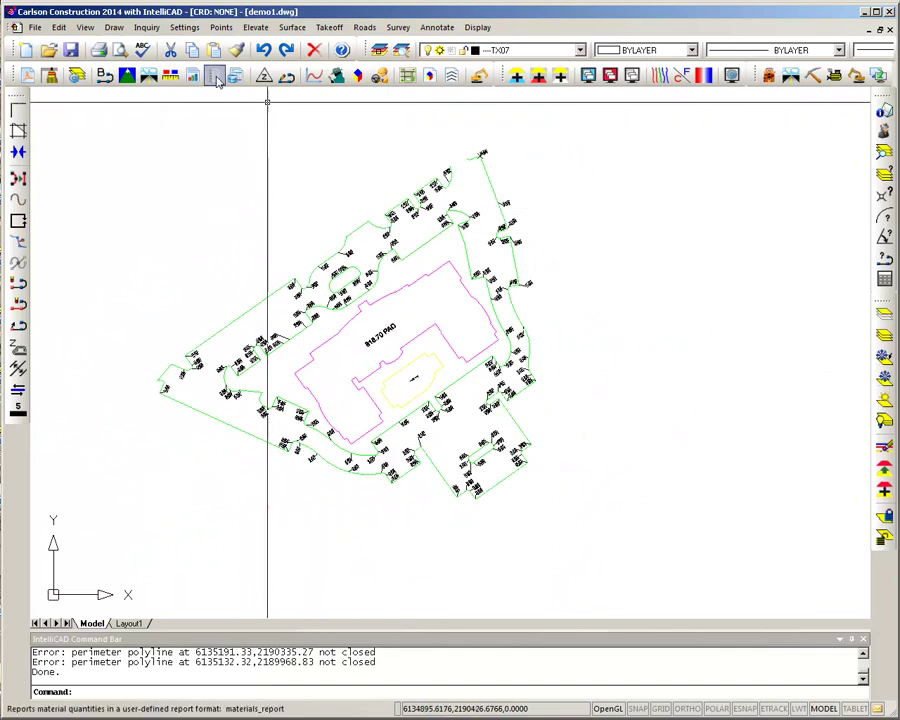
click(85, 27)
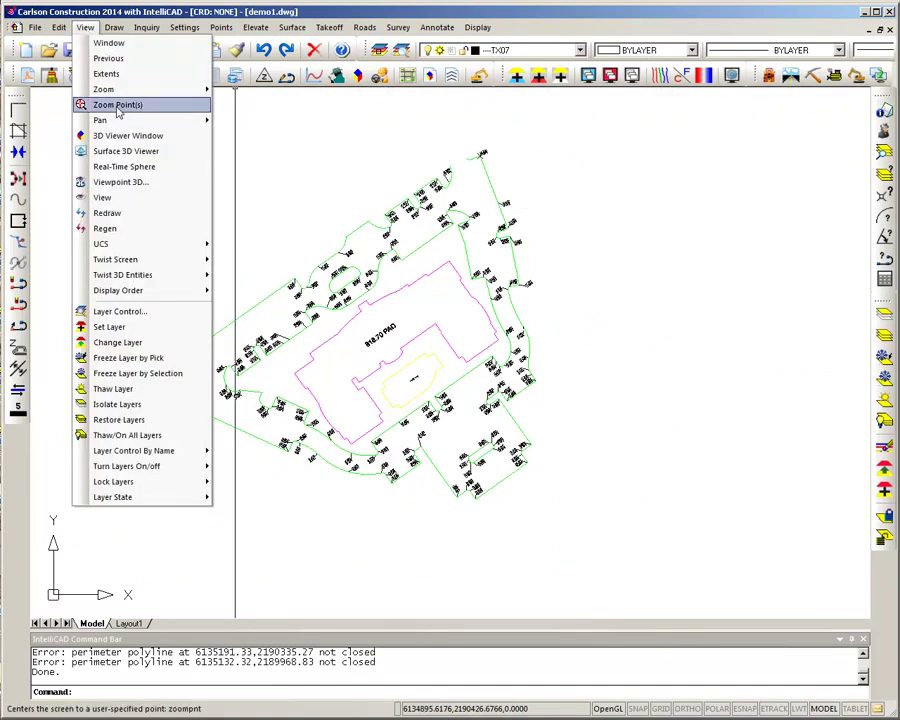
click(152, 155)
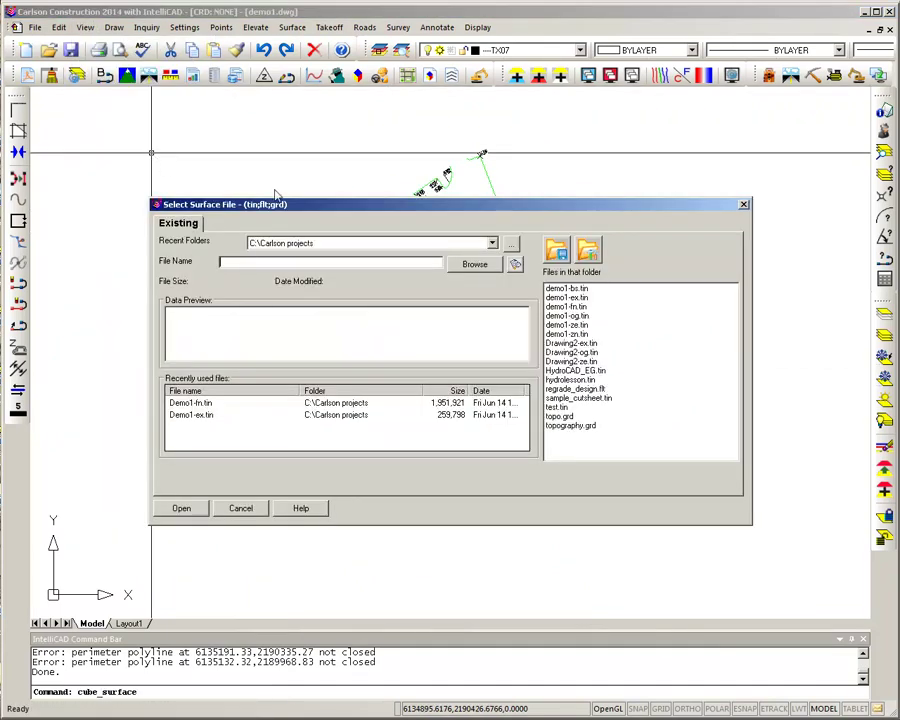
click(568, 306)
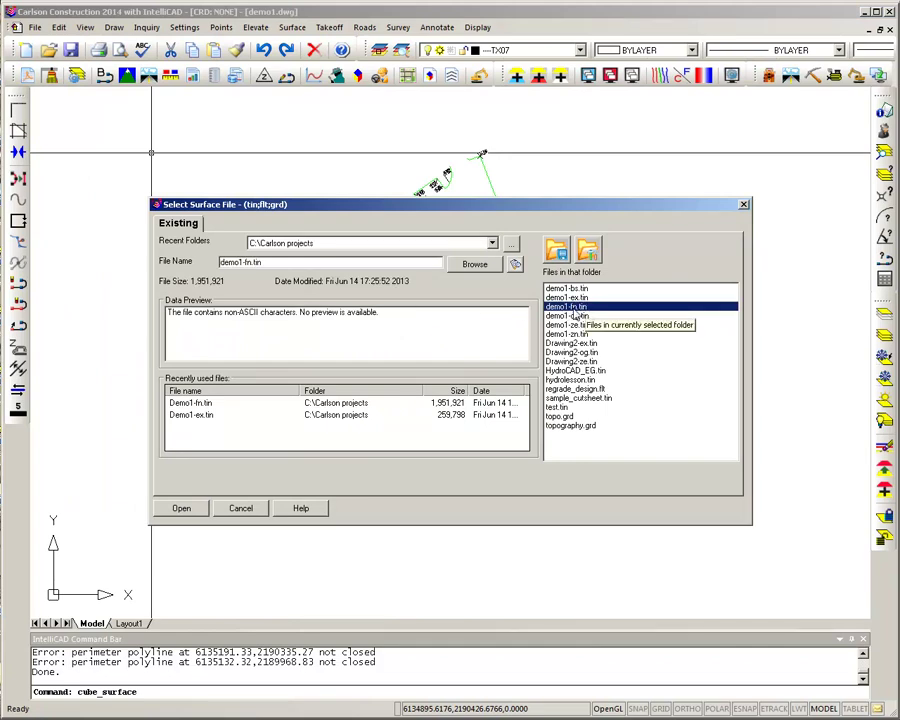
click(181, 512)
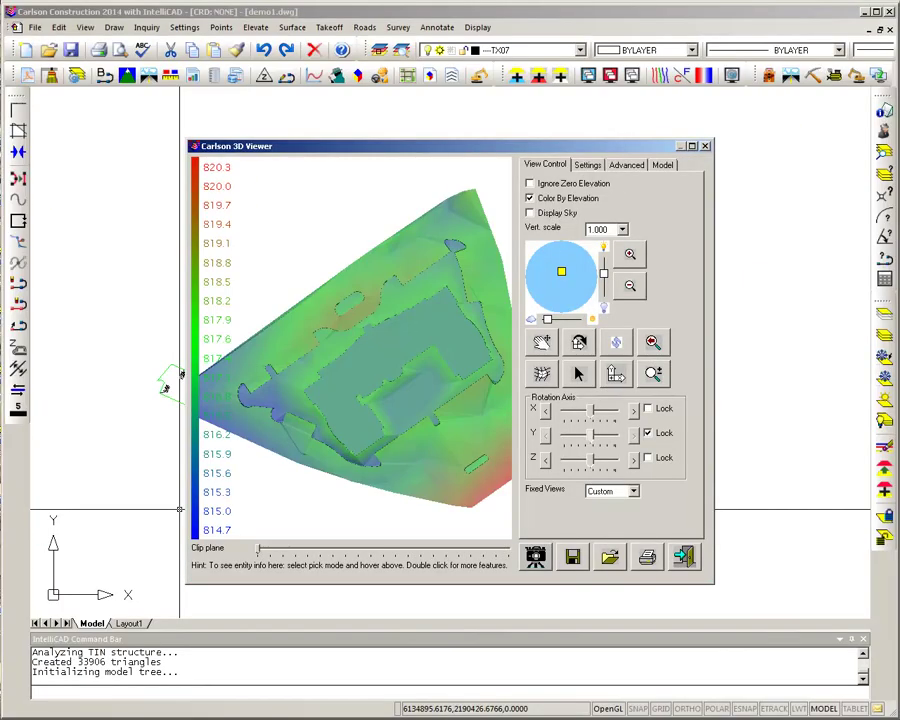
drag(326, 19, 314, 11)
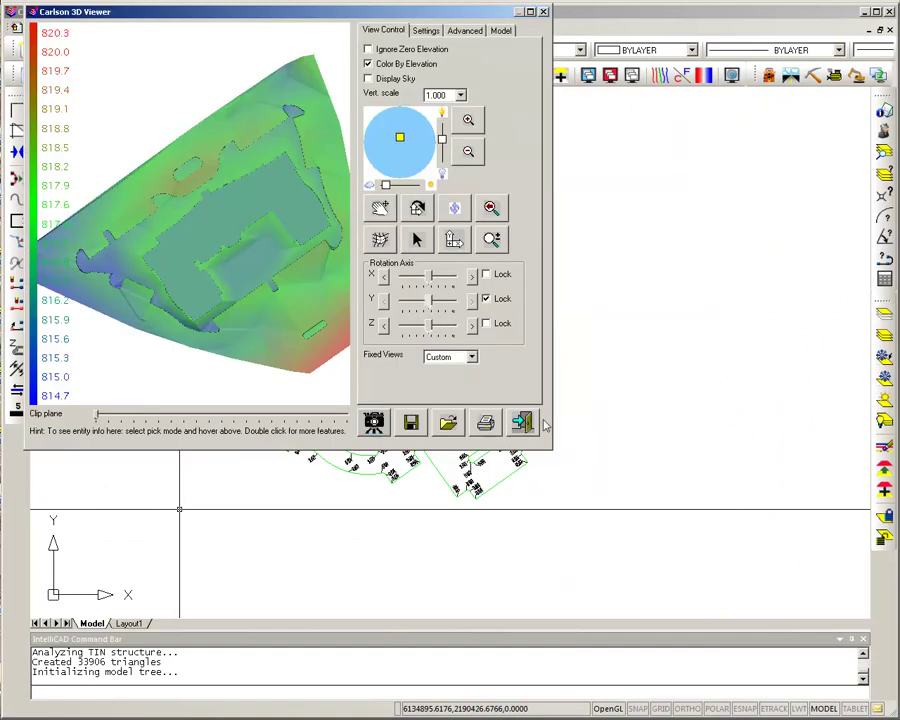
drag(552, 452, 805, 621)
- Examine the 3D design surface around the pad and curb areas from several angles, and close the viewer
drag(340, 258, 344, 478)
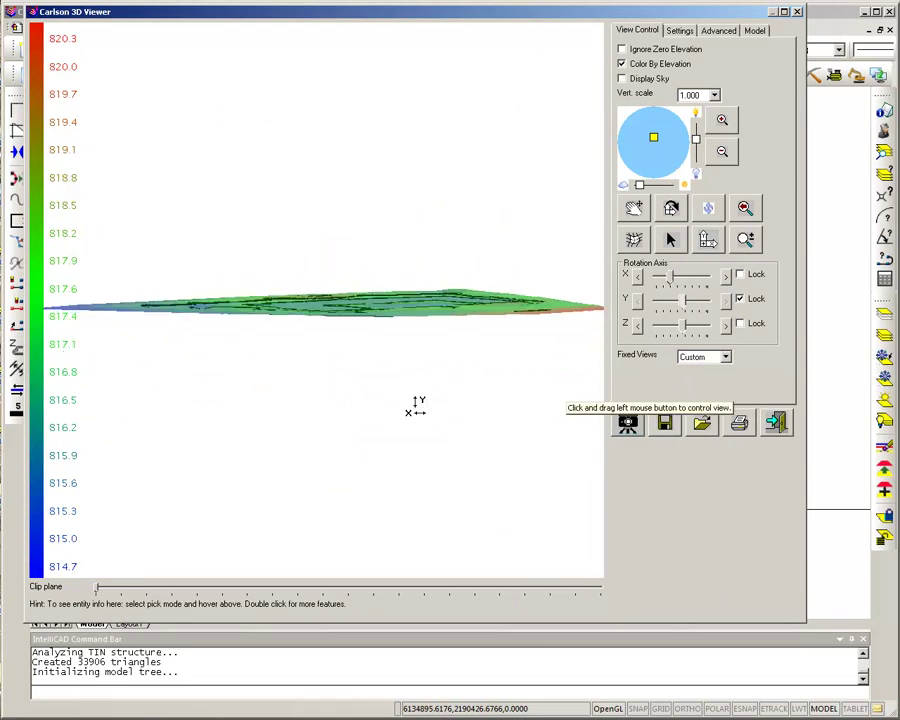
drag(261, 315, 367, 268)
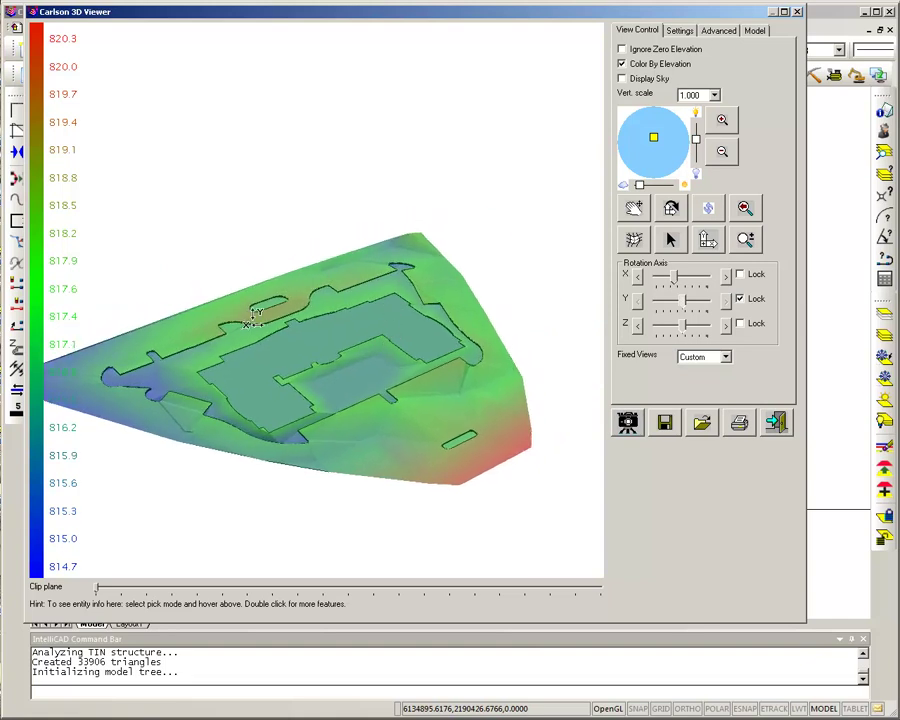
drag(197, 357, 251, 228)
drag(213, 327, 203, 251)
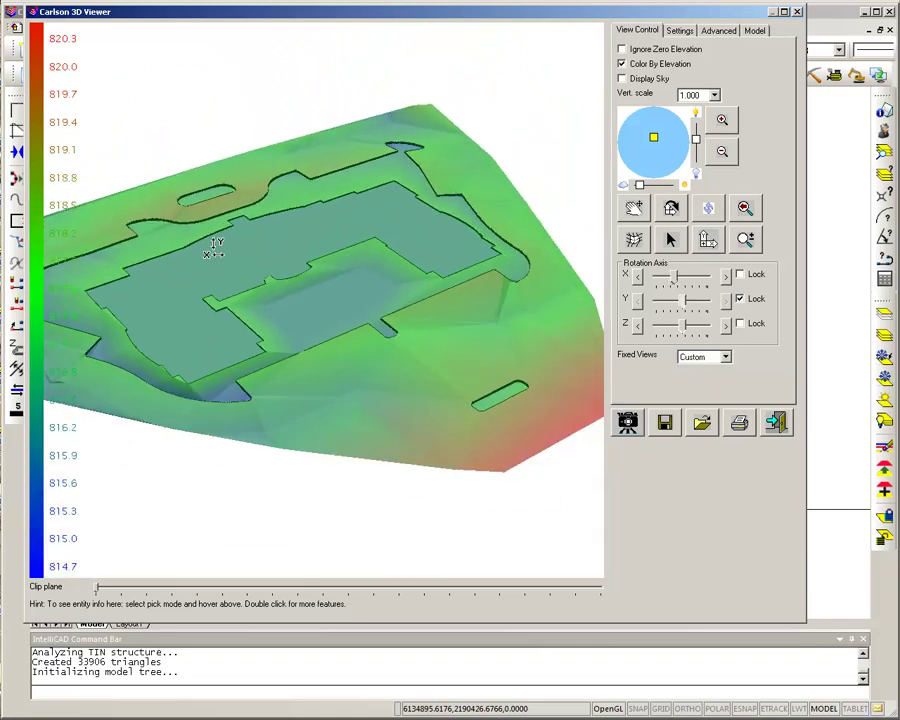
drag(277, 293, 364, 348)
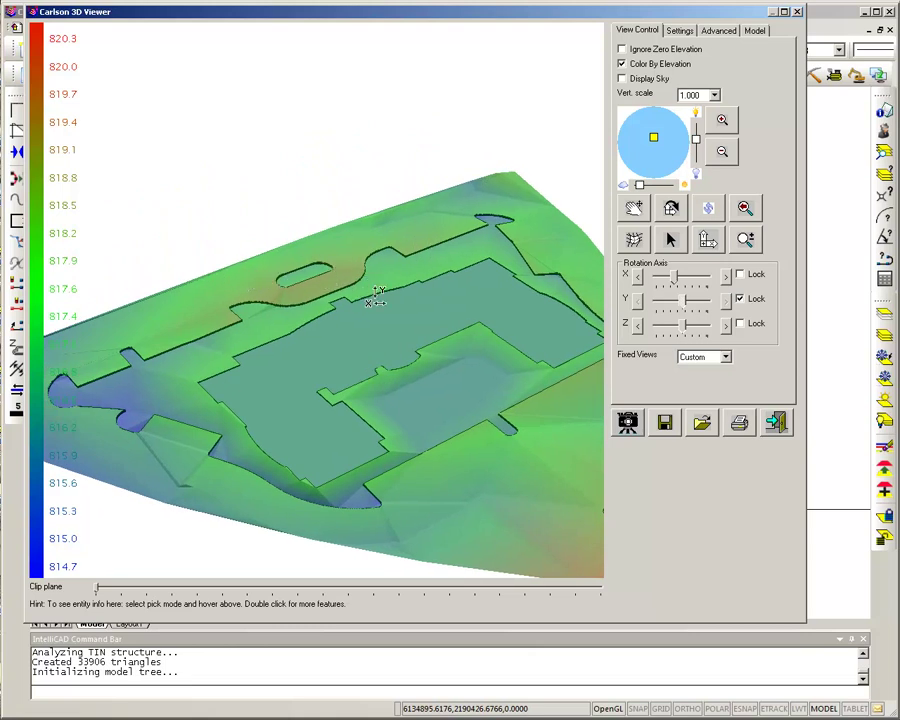
mouse_move(394, 304)
mouse_down()
mouse_move(375, 300)
mouse_move(420, 328)
mouse_move(394, 326)
mouse_up()
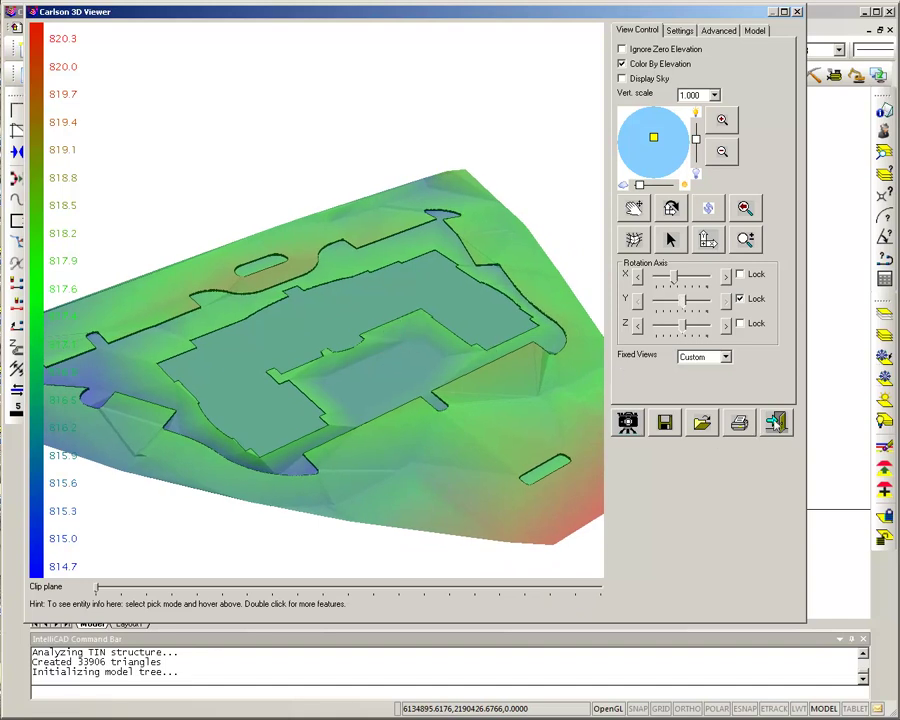
click(775, 424)
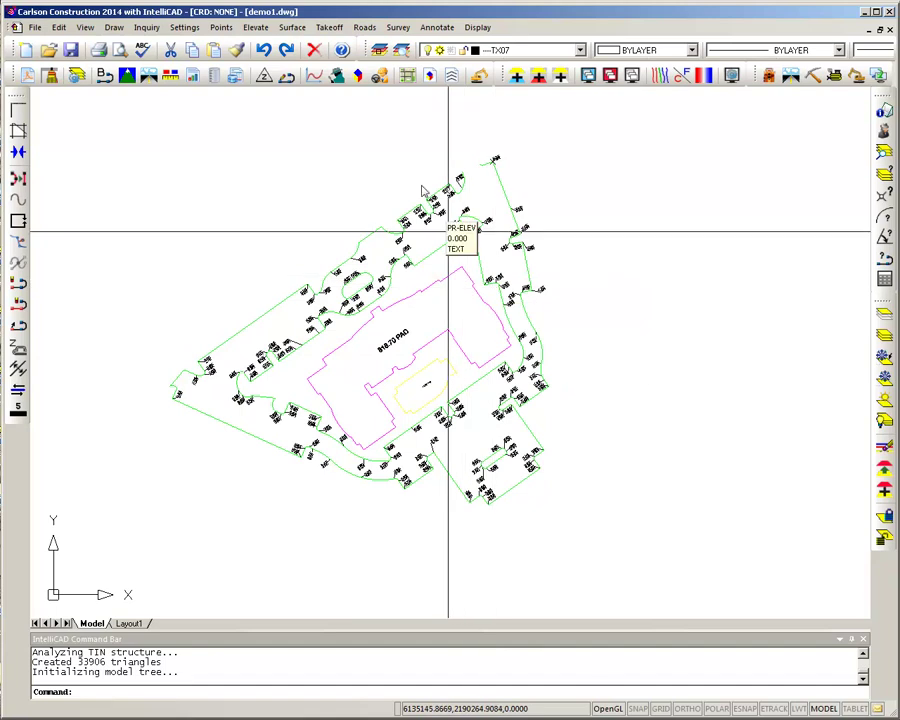
- Hatch the PR-FC-CURB subgrade areas with the ANSI31 pattern in red at automatic scale
click(328, 27)
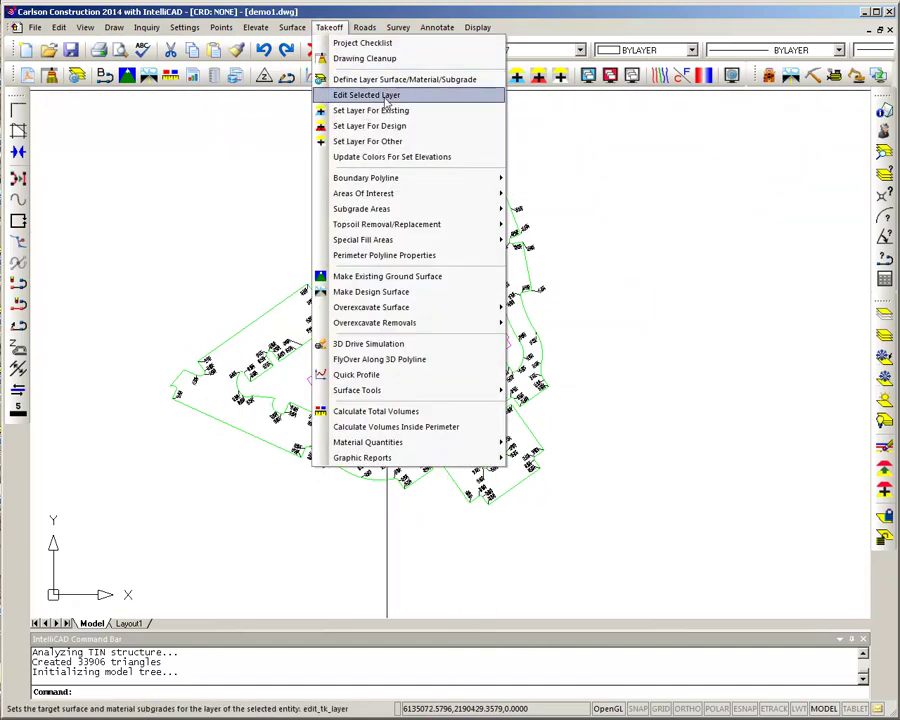
mouse_move(428, 213)
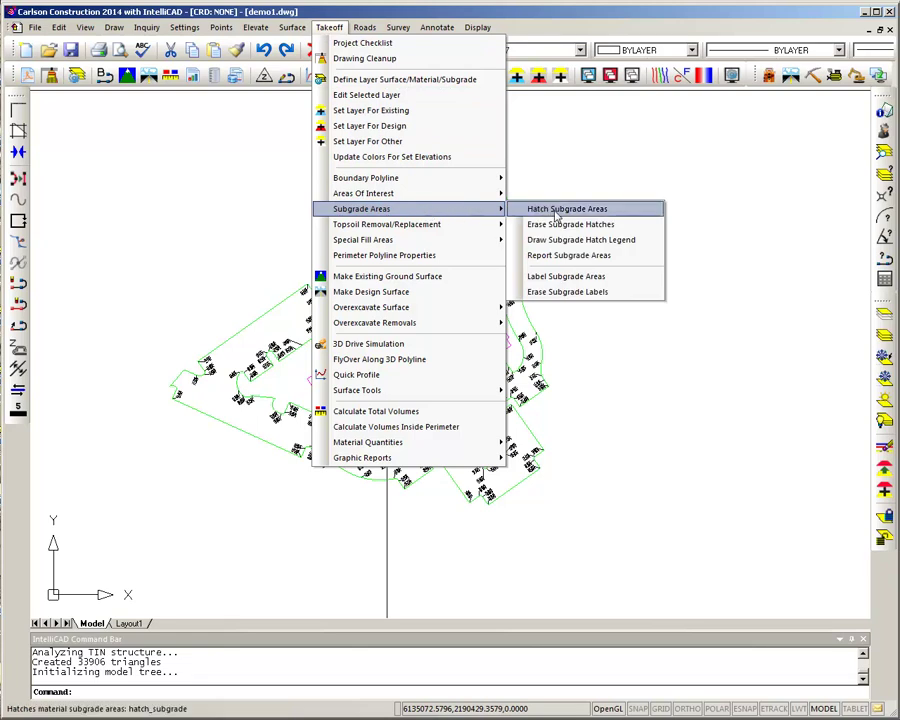
click(556, 212)
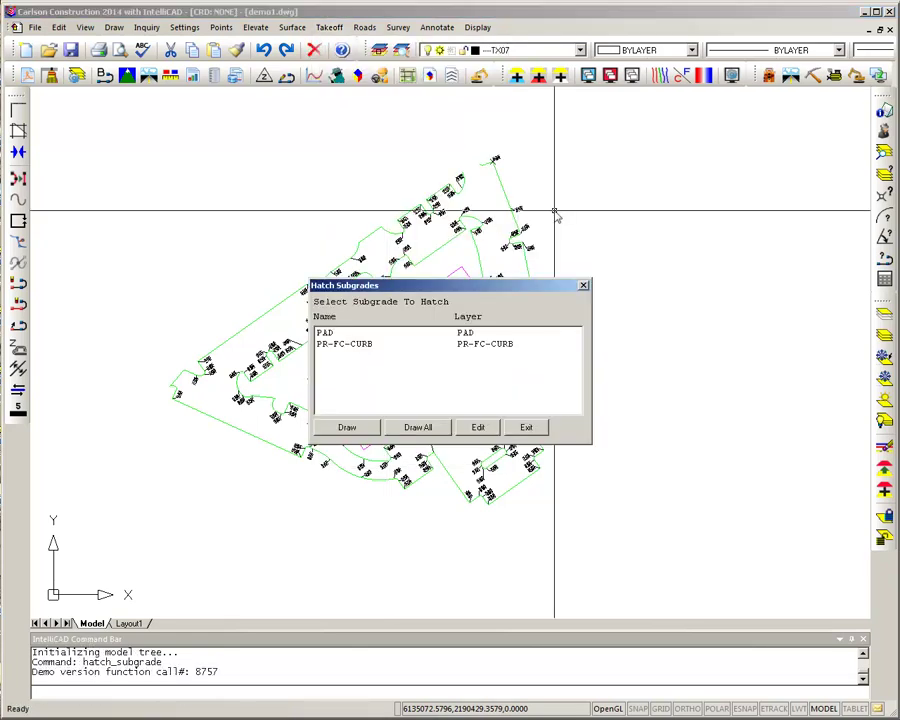
click(358, 344)
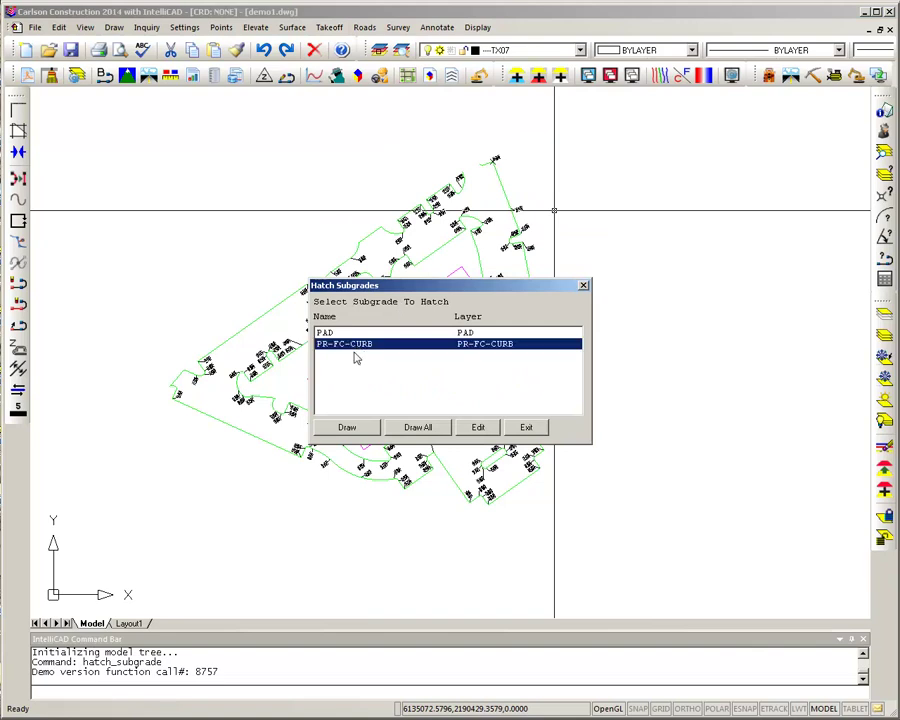
click(352, 428)
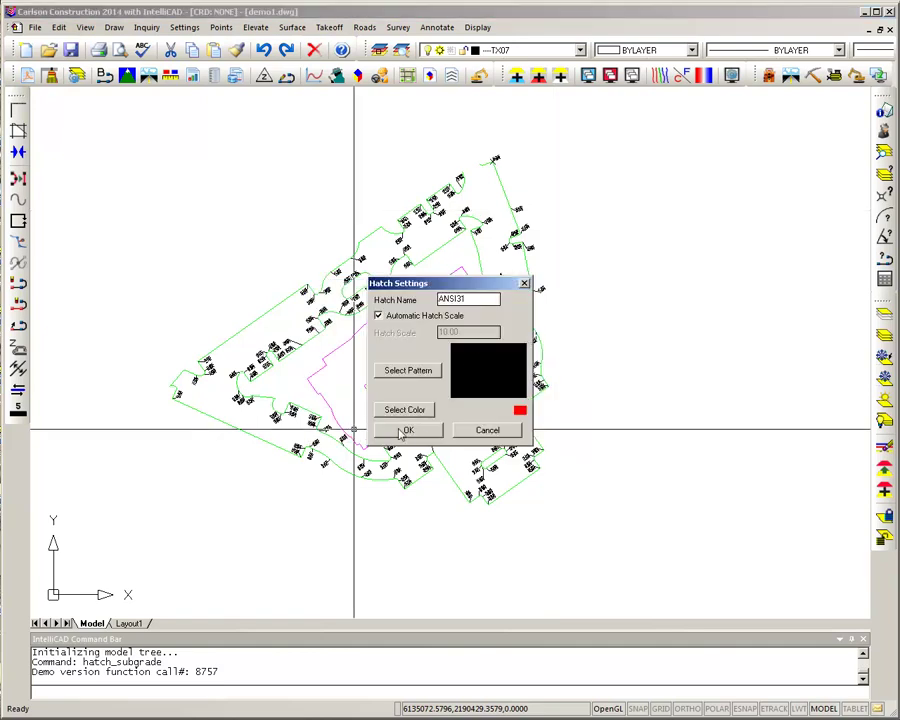
click(405, 432)
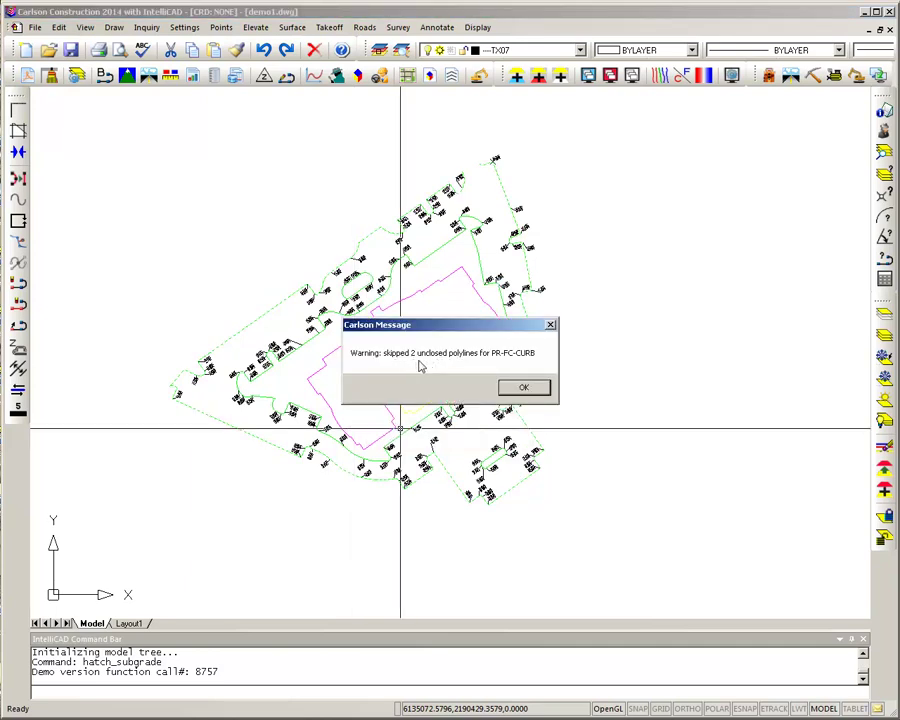
click(524, 389)
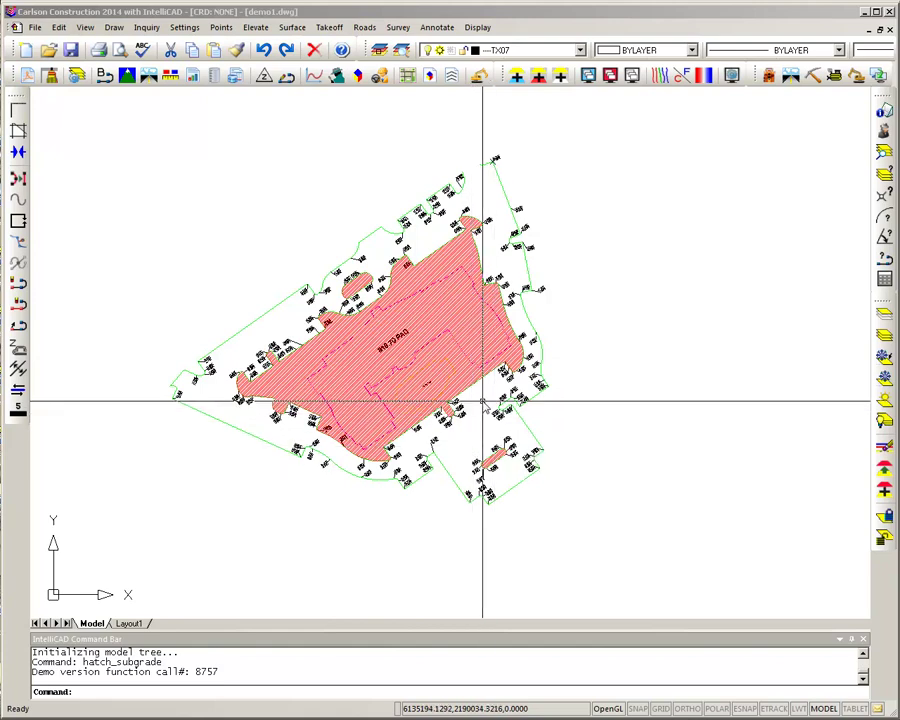
middle_drag(482, 366, 485, 423)
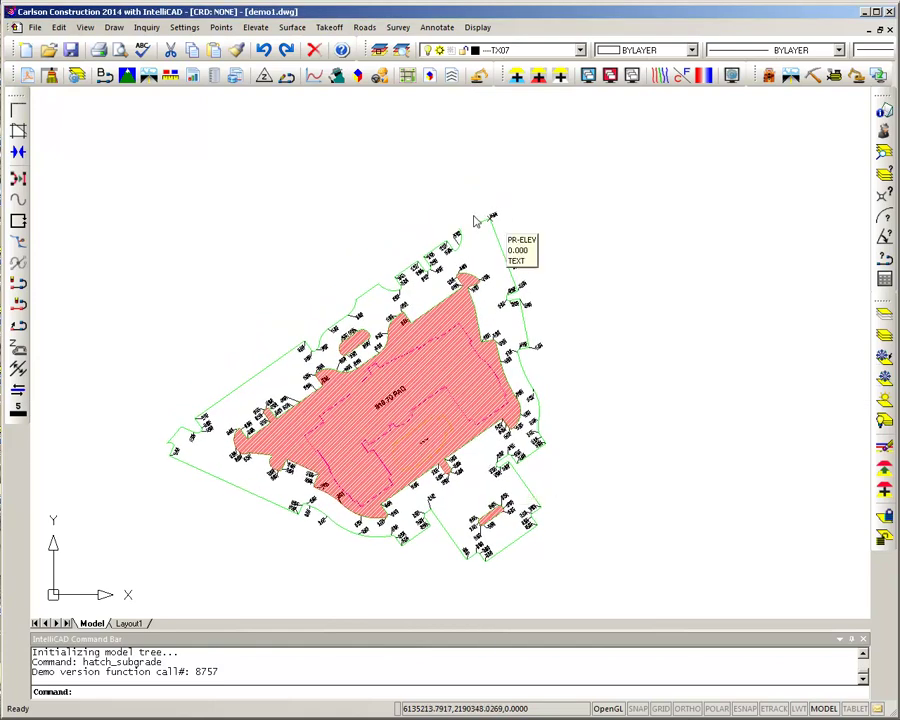
- Examine the PR-FC-CURB outer boundary at the site's northeast corner for gaps in the polyline around the hatched areas
scroll(531, 216, up, 5)
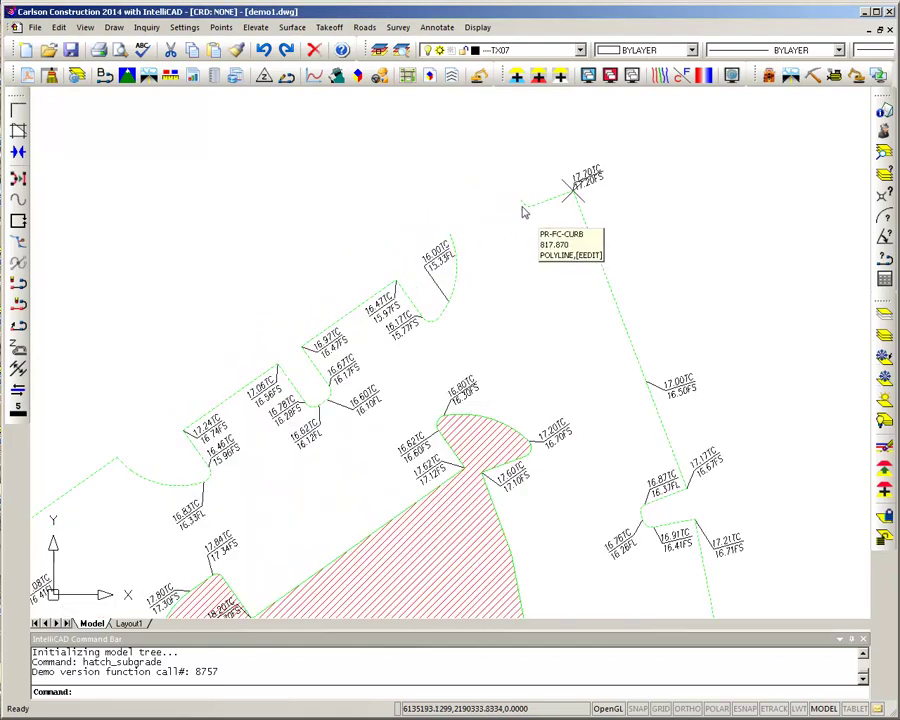
scroll(454, 237, up, 3)
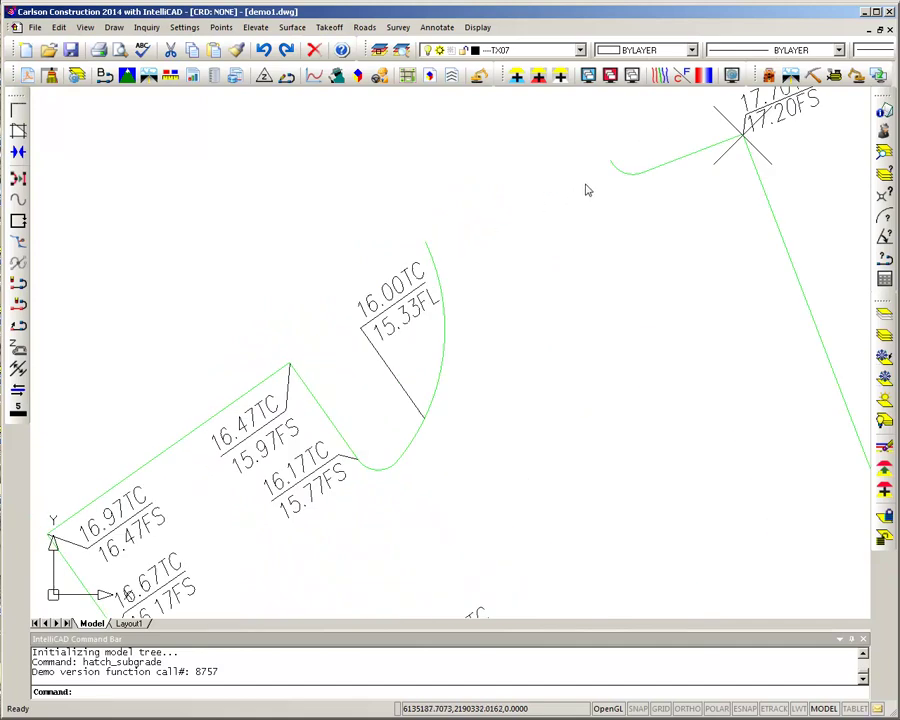
scroll(516, 228, down, 3)
scroll(446, 255, up, 3)
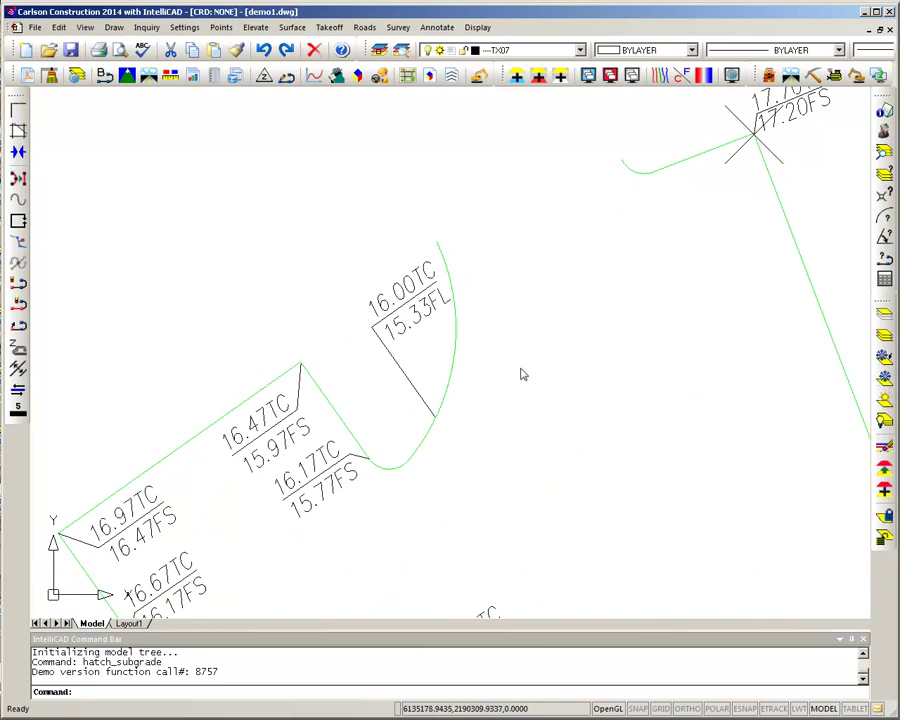
scroll(528, 367, down, 2)
middle_drag(545, 376, 466, 364)
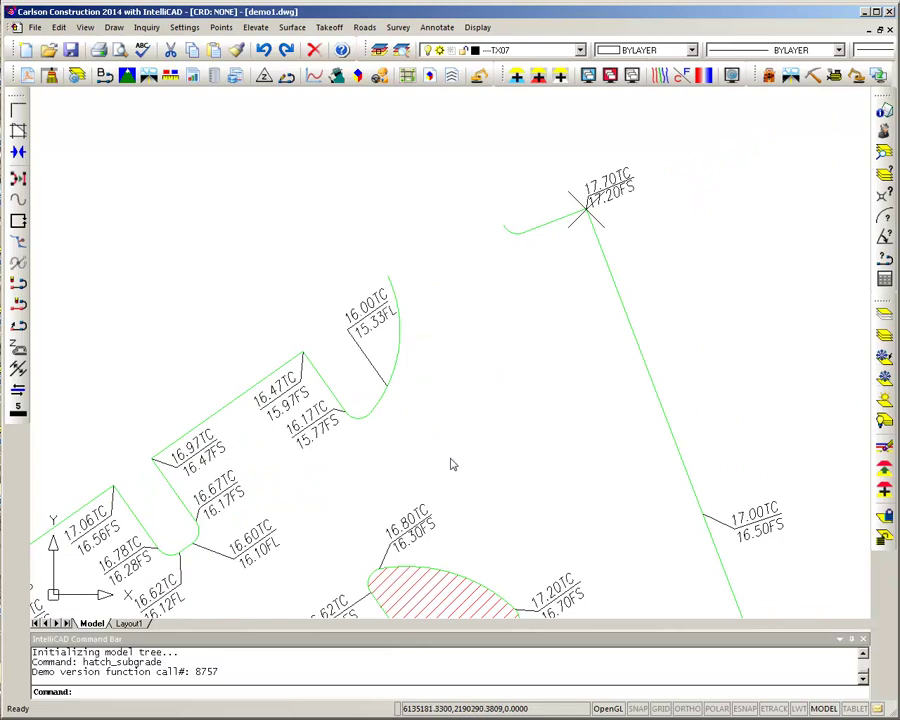
scroll(498, 394, down, 2)
mouse_move(502, 396)
middle_down()
mouse_move(455, 289)
mouse_move(464, 203)
middle_up()
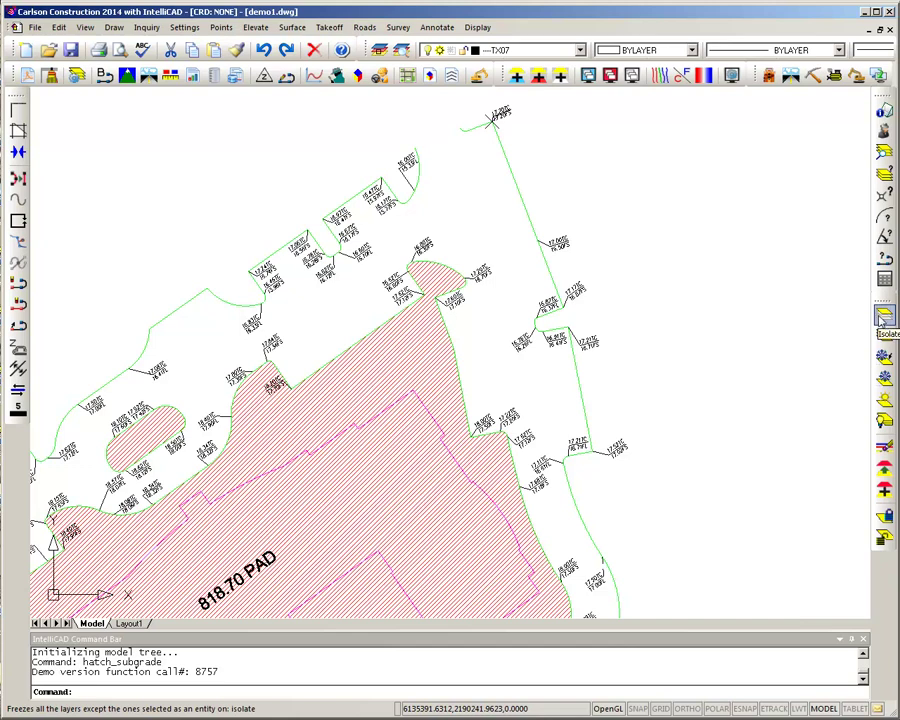
- Isolate the PR-FC-CURB layer using the outer curb polyline so only the curb linework is displayed
click(884, 316)
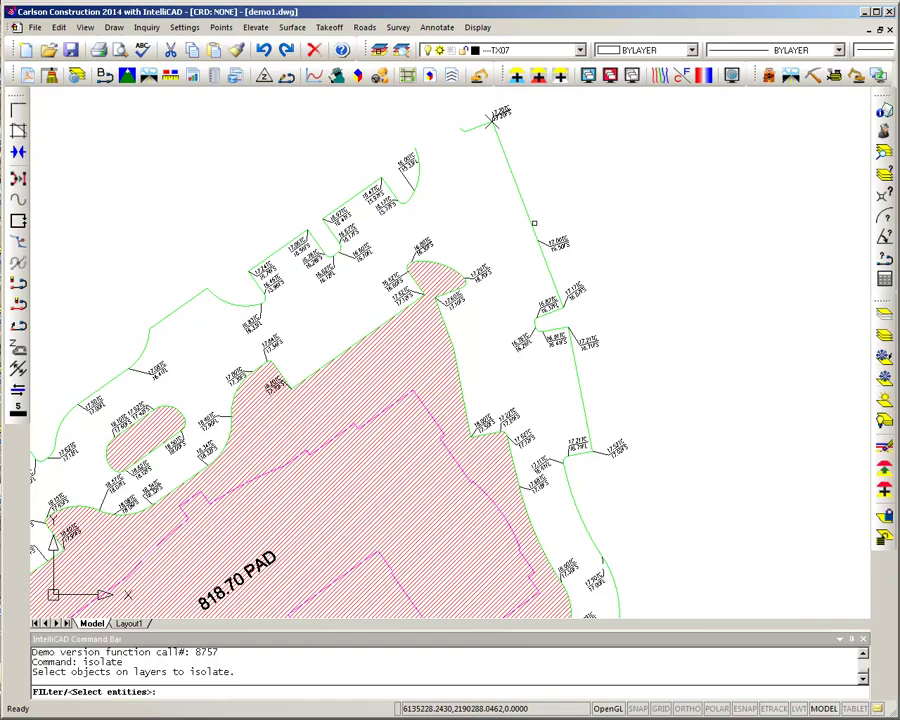
key(Return)
scroll(526, 270, down, 3)
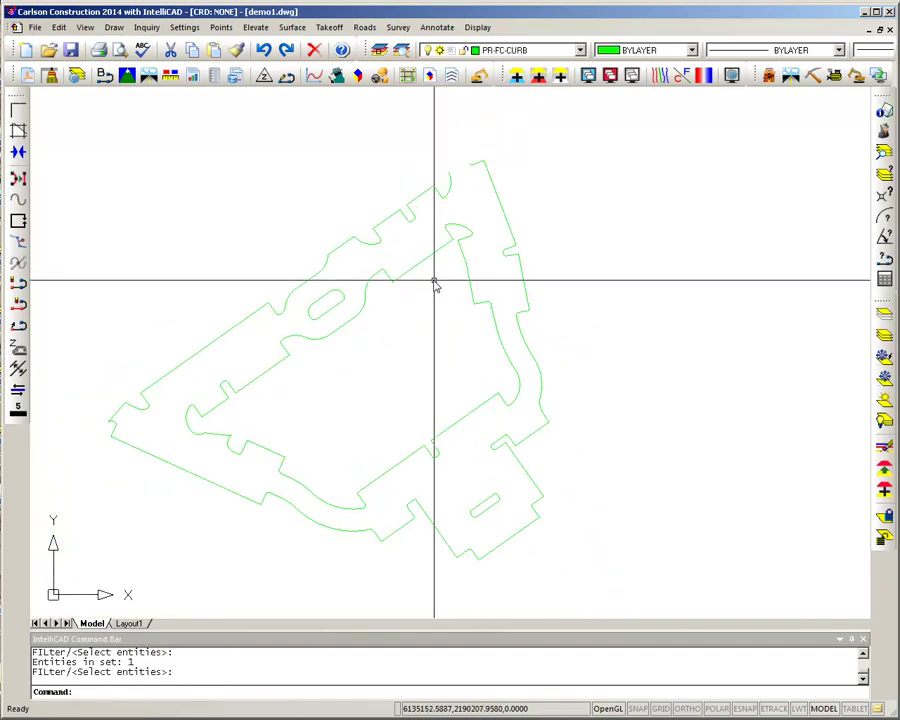
- Set all the isolated curb polylines closed, and check the closing segment at the northeast corner
click(18, 221)
scroll(290, 270, down, 3)
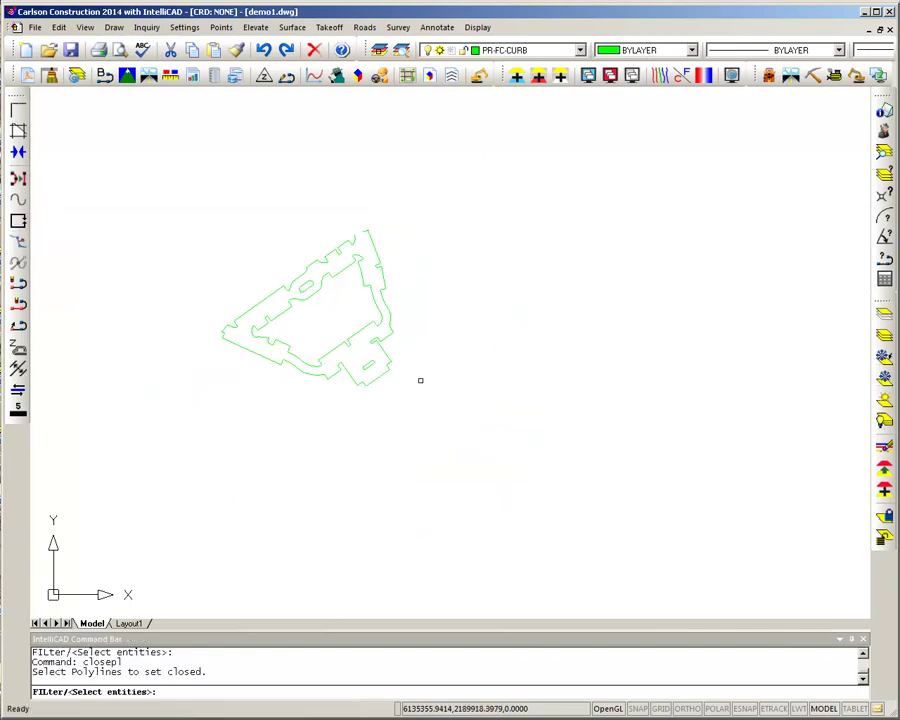
click(434, 400)
click(206, 212)
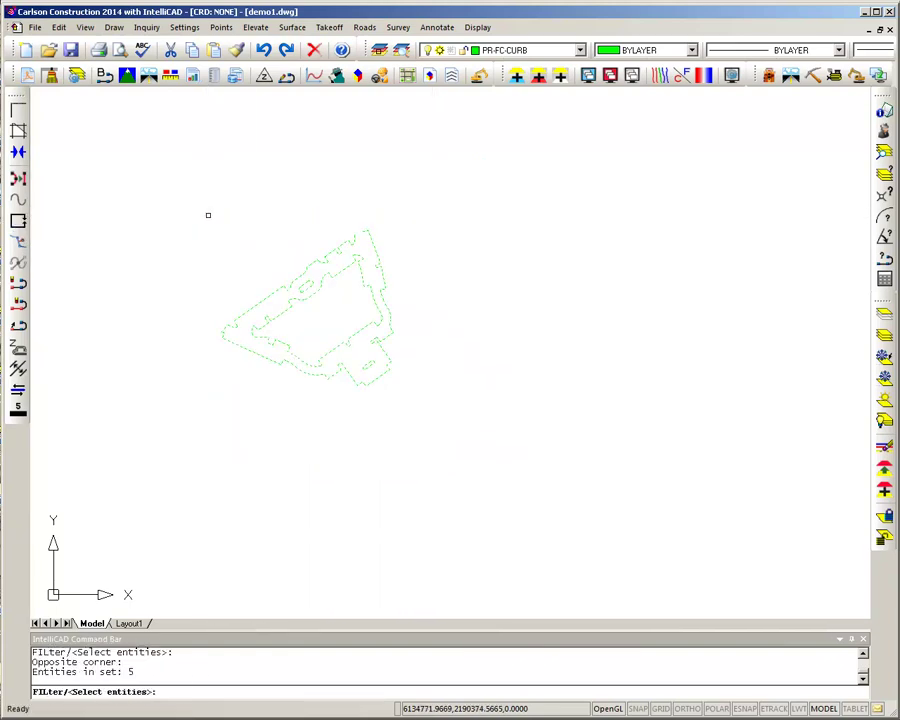
key(Return)
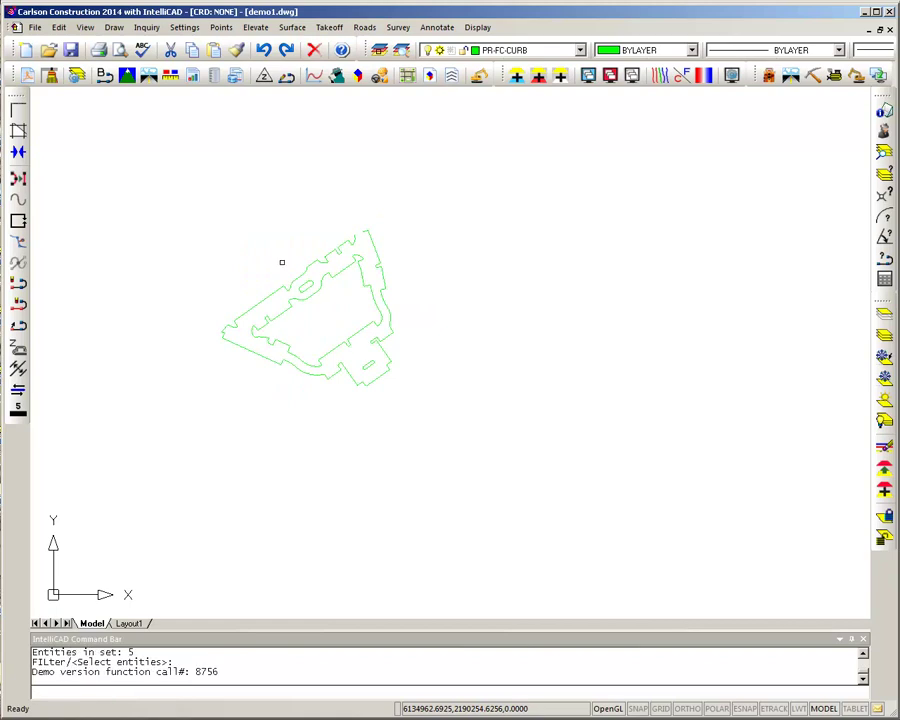
scroll(430, 225, up, 5)
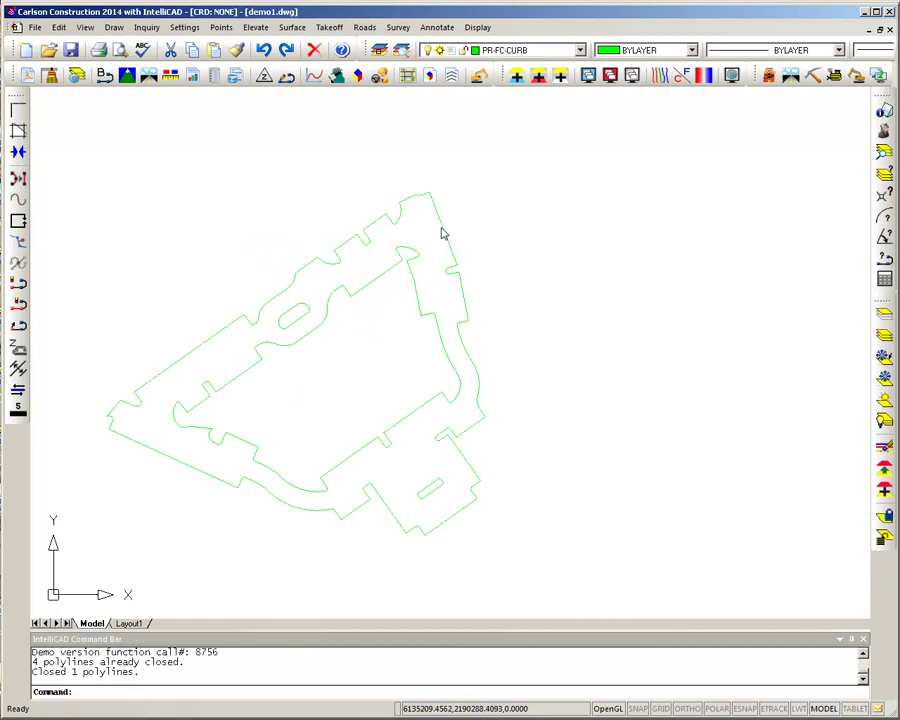
scroll(356, 164, up, 4)
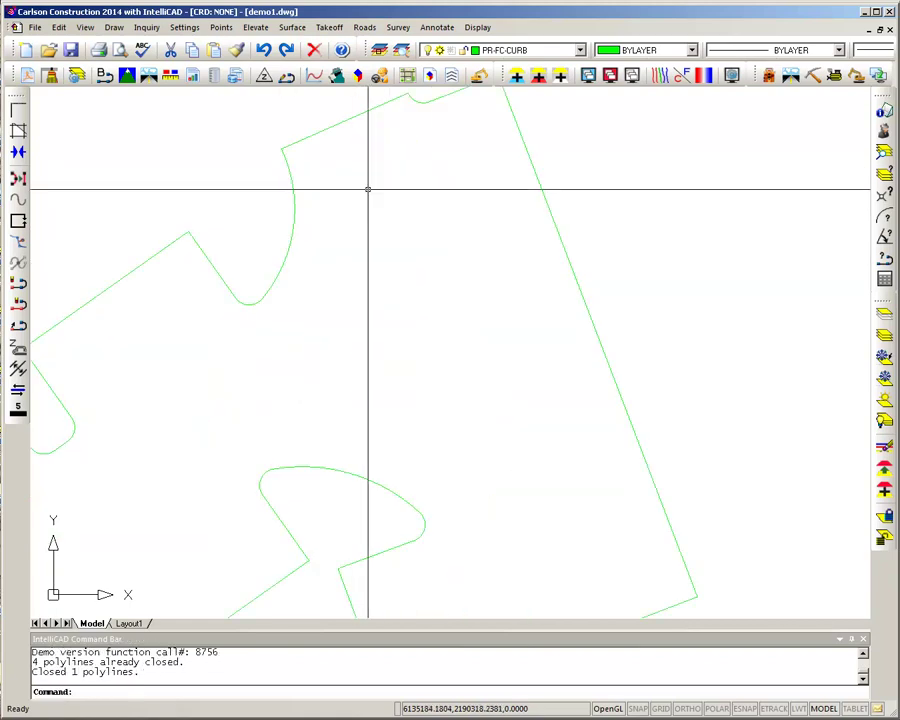
scroll(400, 332, down, 5)
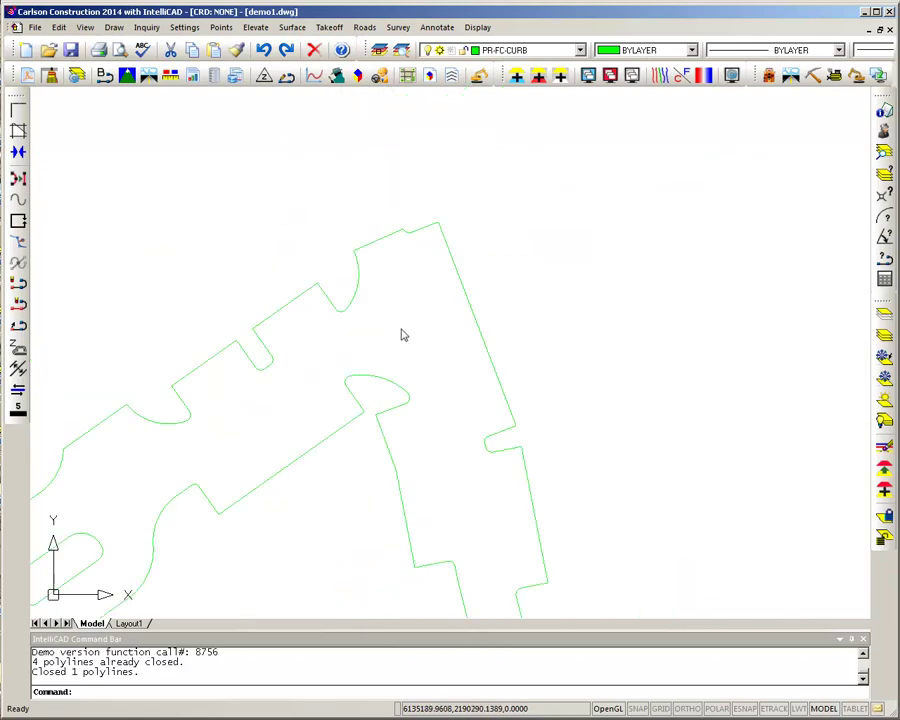
mouse_move(366, 452)
middle_down()
mouse_move(390, 318)
mouse_move(411, 317)
middle_up()
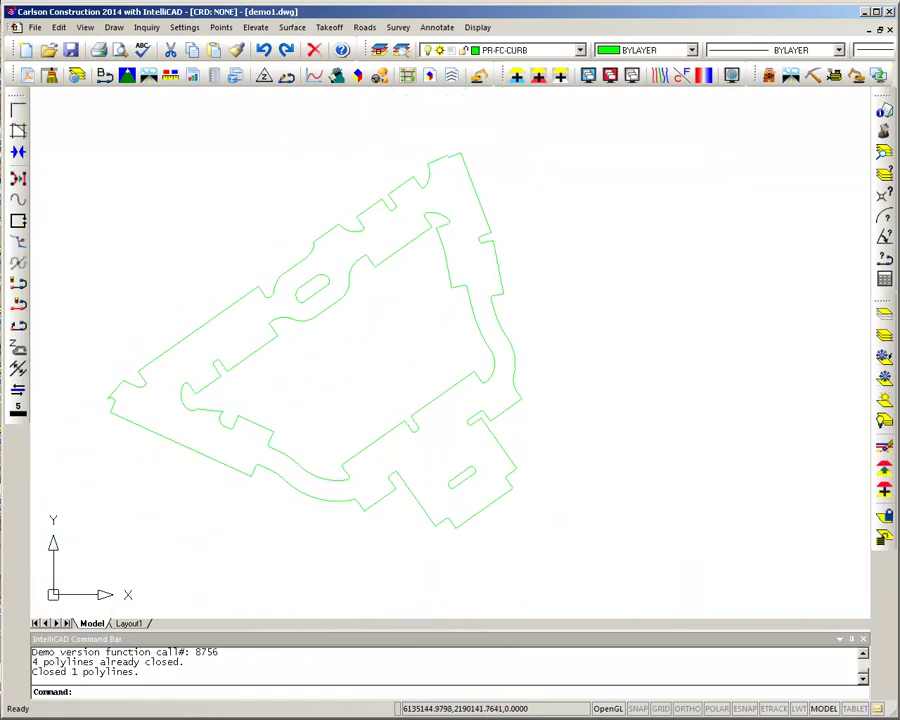
- Hatch the PR-FC-CURB subgrade between the closed curb polylines with ANSI31 in red at automatic hatch scale
click(328, 28)
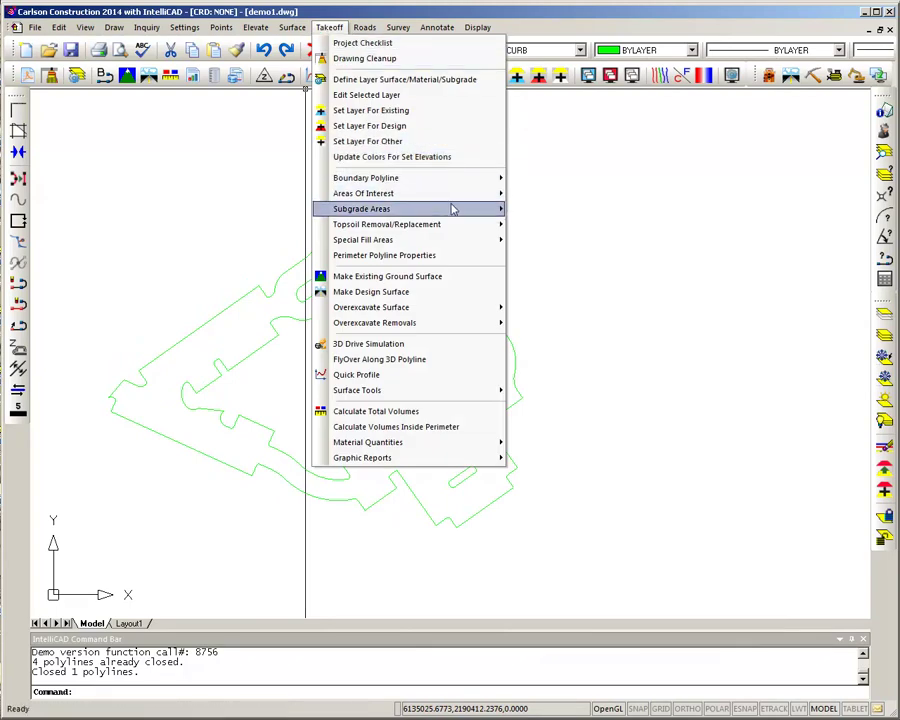
mouse_move(456, 209)
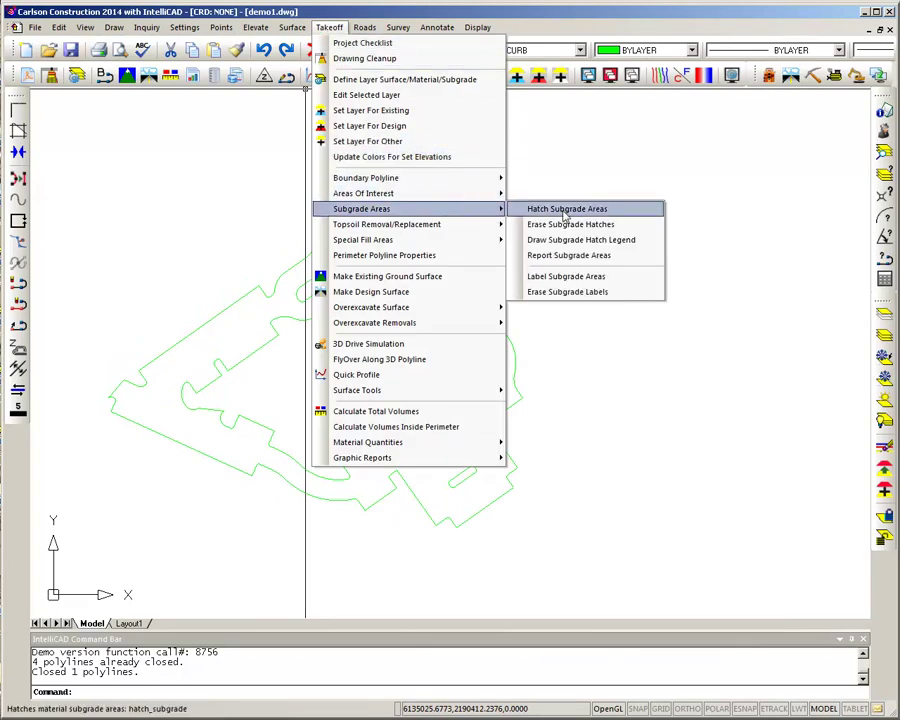
click(567, 209)
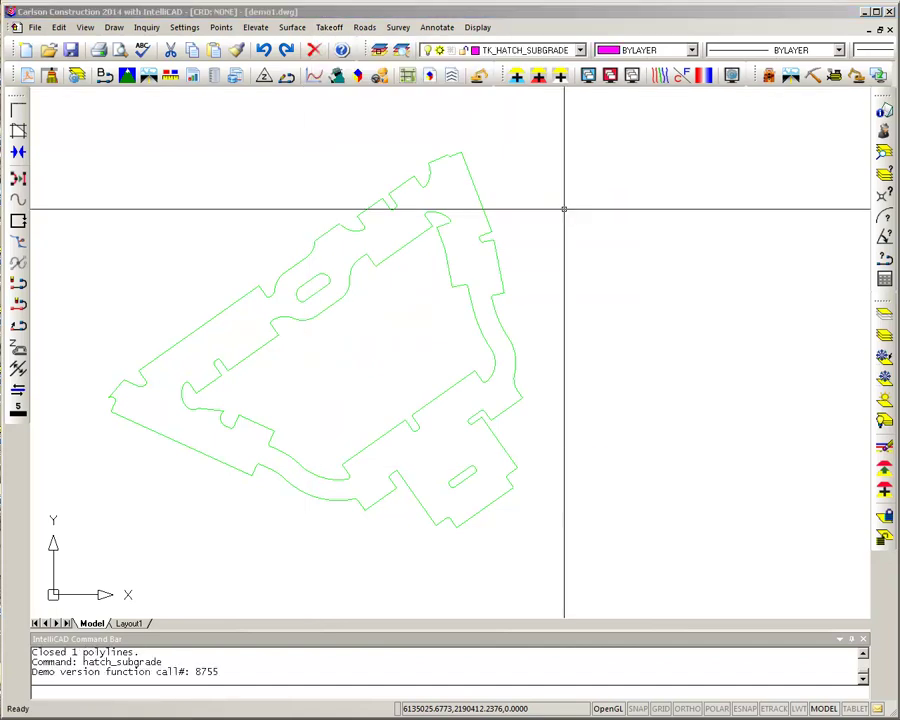
click(347, 344)
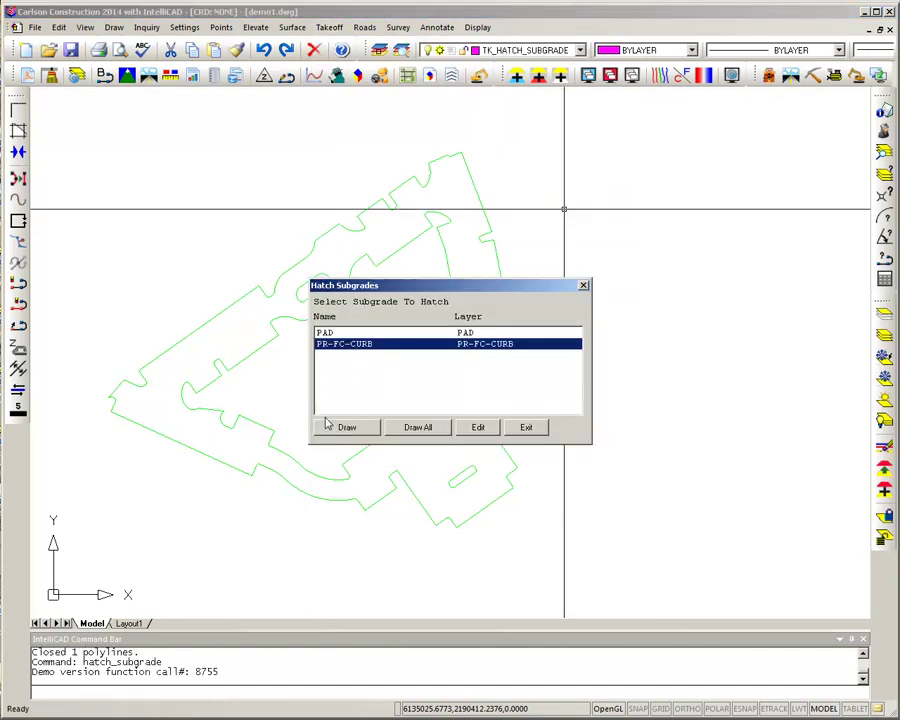
click(347, 428)
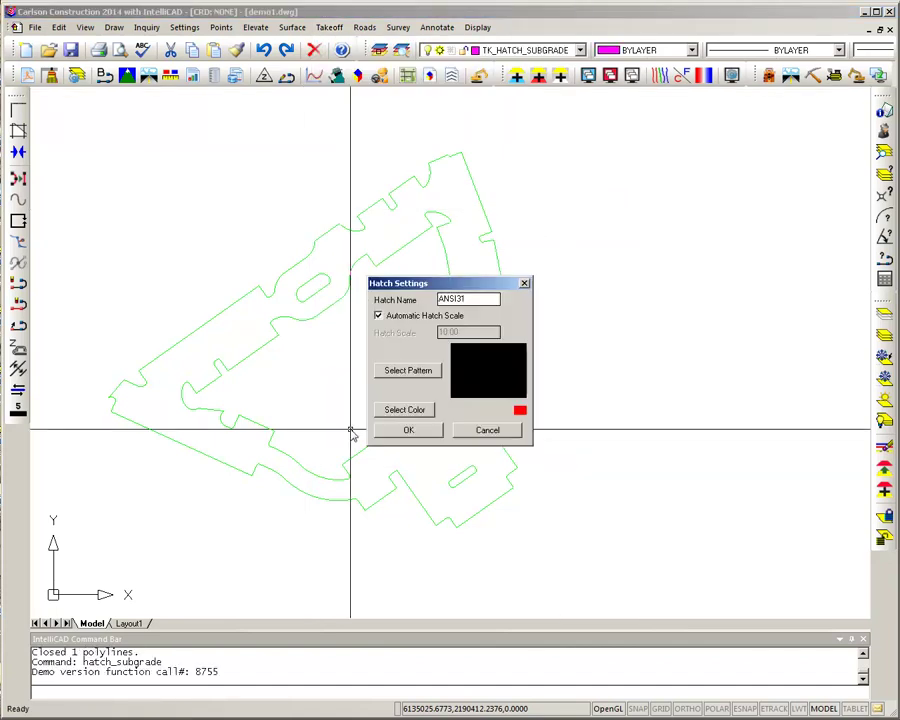
click(408, 430)
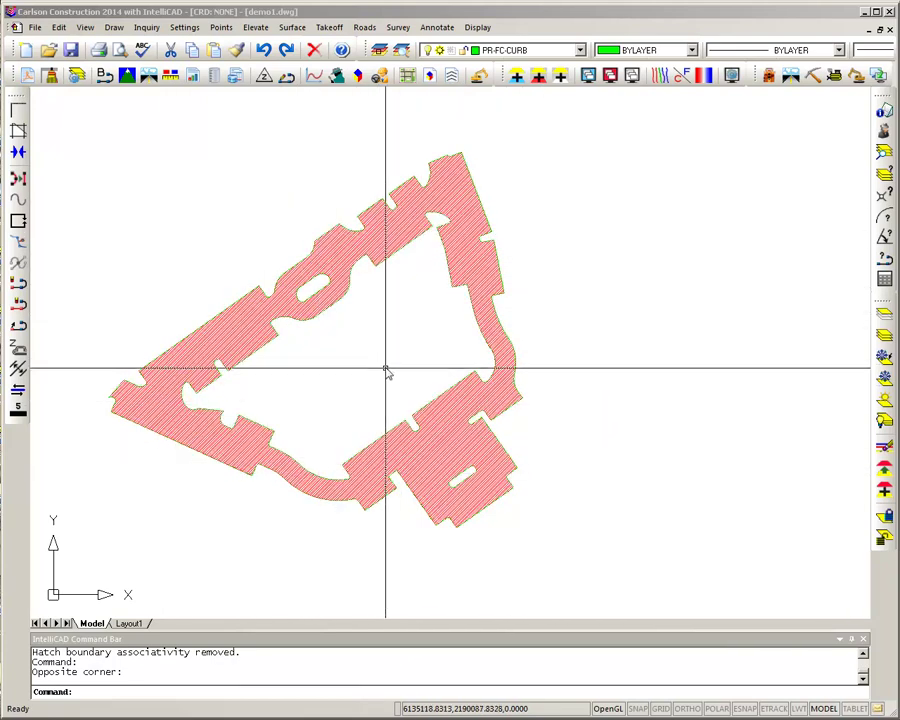
- Hatch the PAD subgrade area with the ANSI31 pattern in yellow (color 2) at automatic hatch scale
click(329, 27)
mouse_move(448, 196)
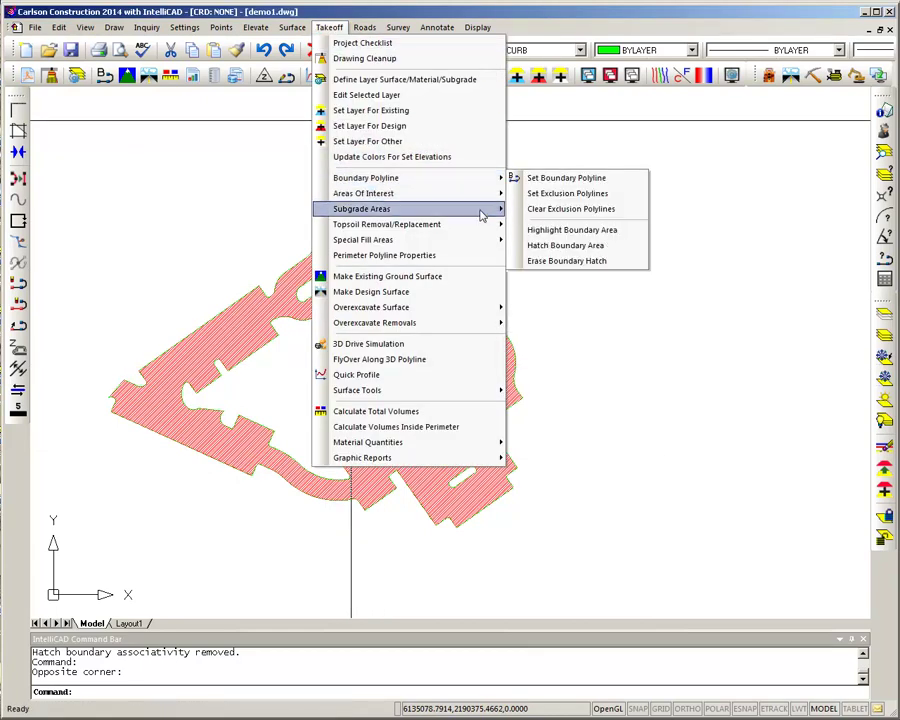
mouse_move(500, 213)
click(545, 213)
click(424, 334)
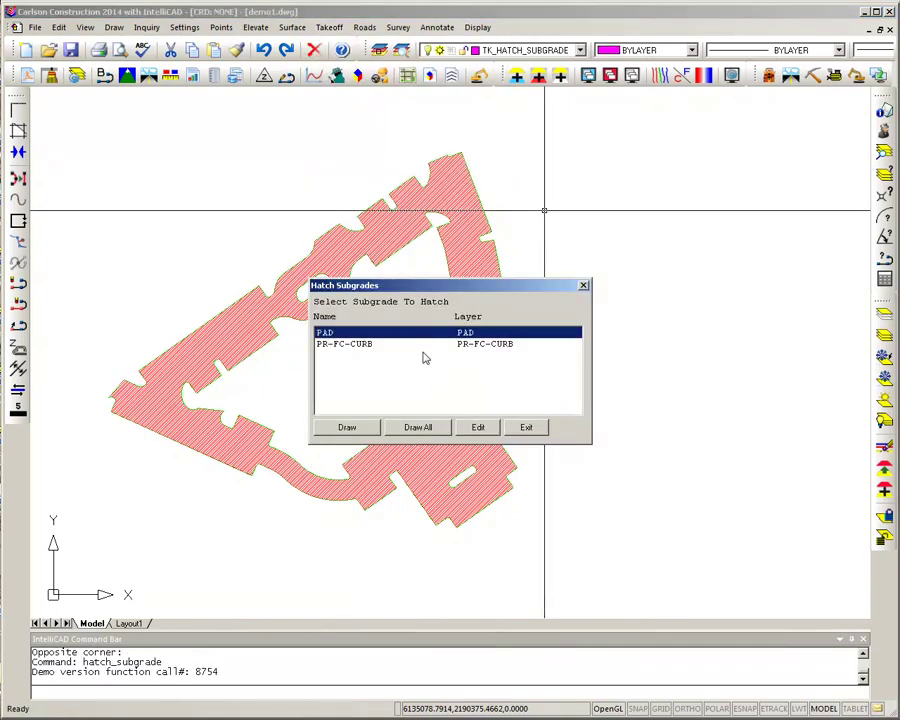
click(359, 432)
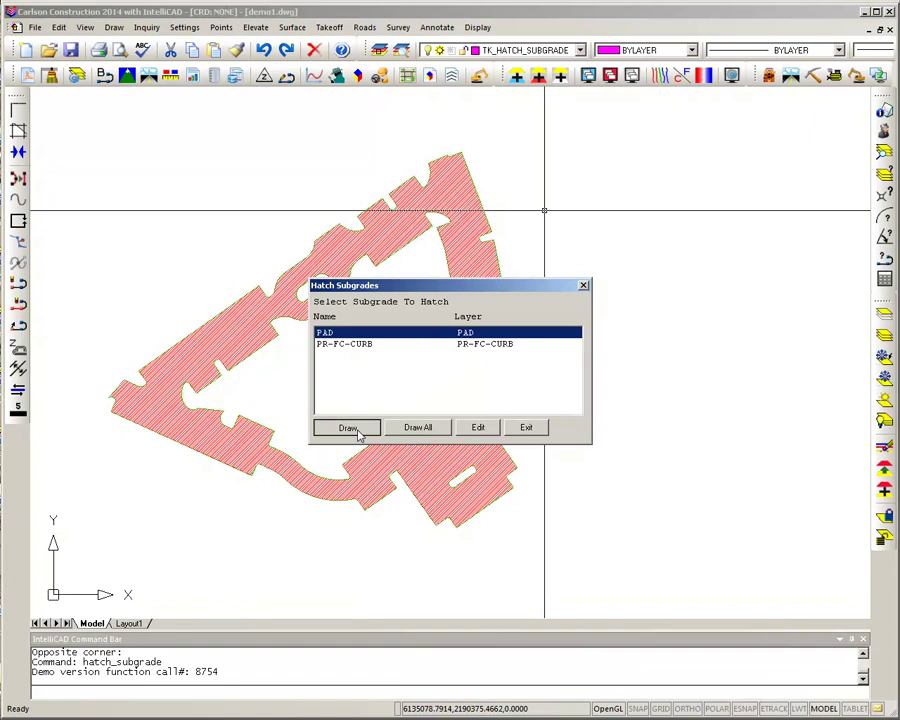
click(410, 410)
click(283, 231)
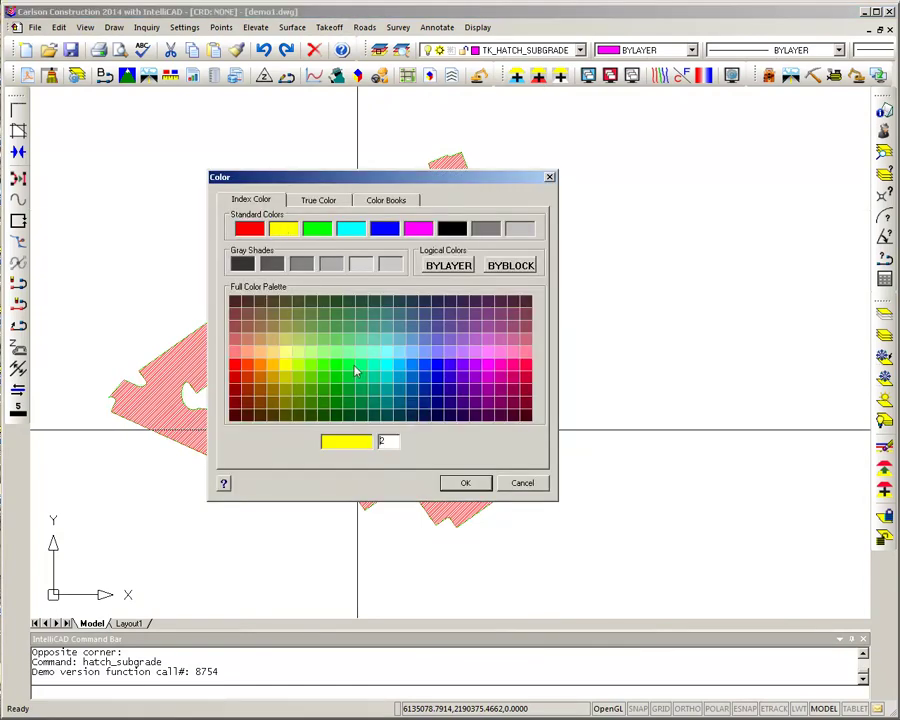
click(463, 483)
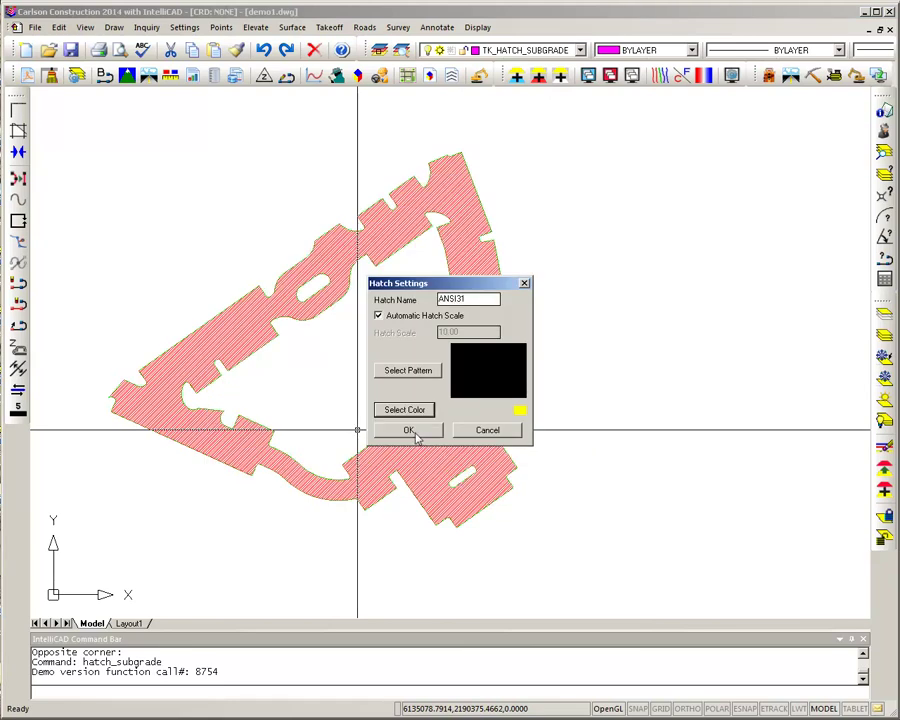
click(412, 432)
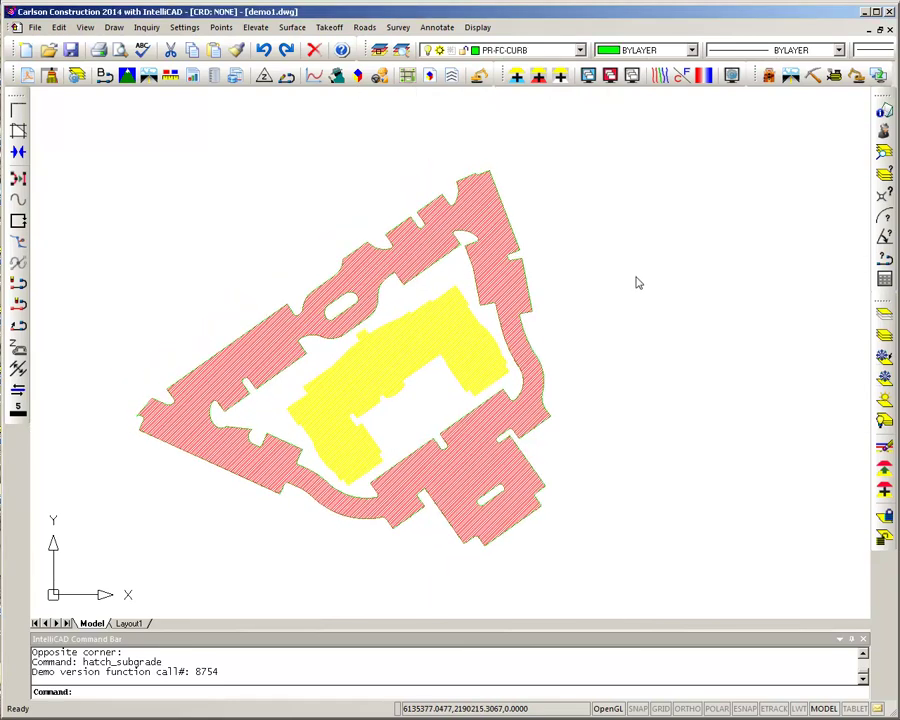
- Draw a subgrade hatch legend titled Subgrade Areas east of the site, with label size 8, hatch size 40 and layer SUBGRADE_LEGEND
click(332, 28)
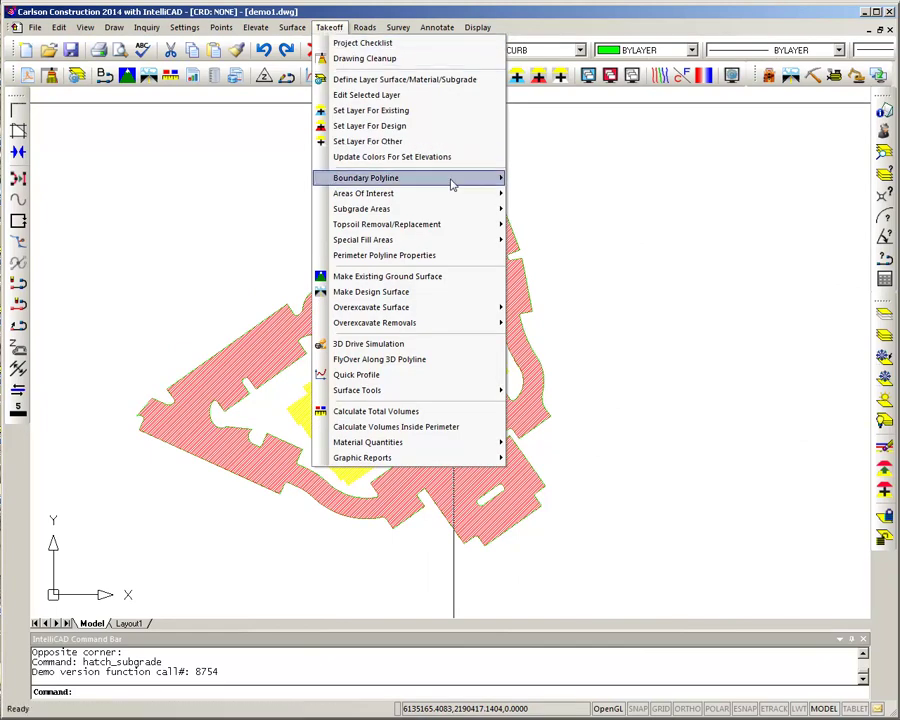
mouse_move(462, 214)
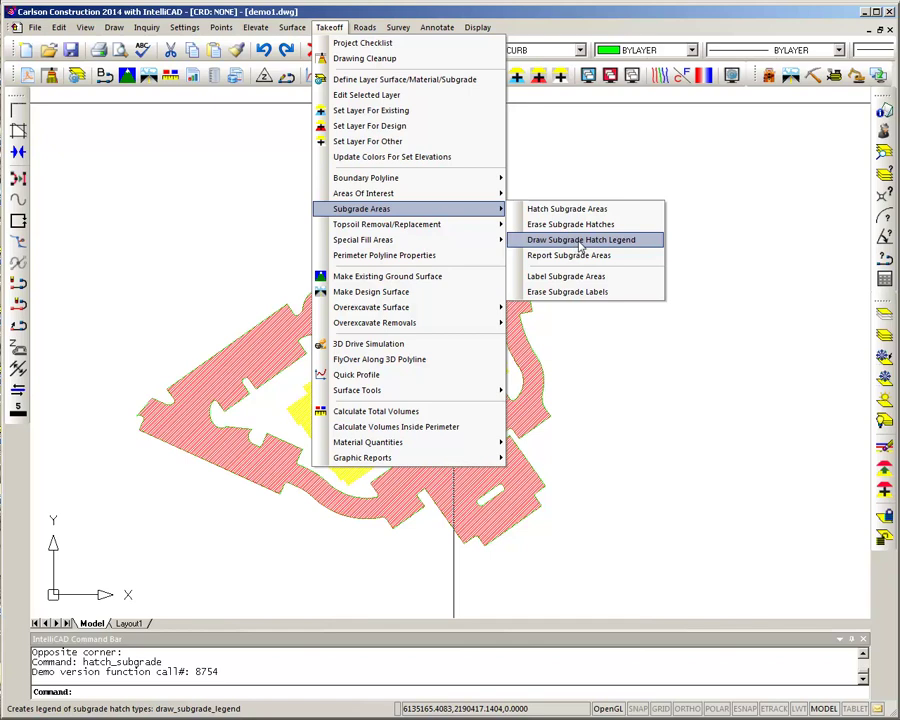
click(580, 242)
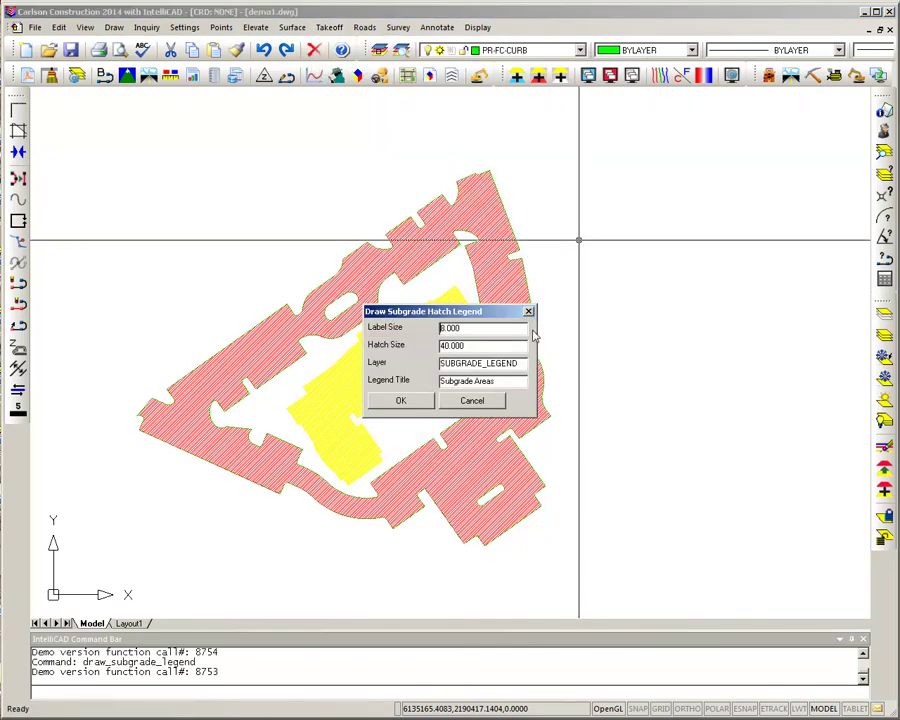
click(395, 399)
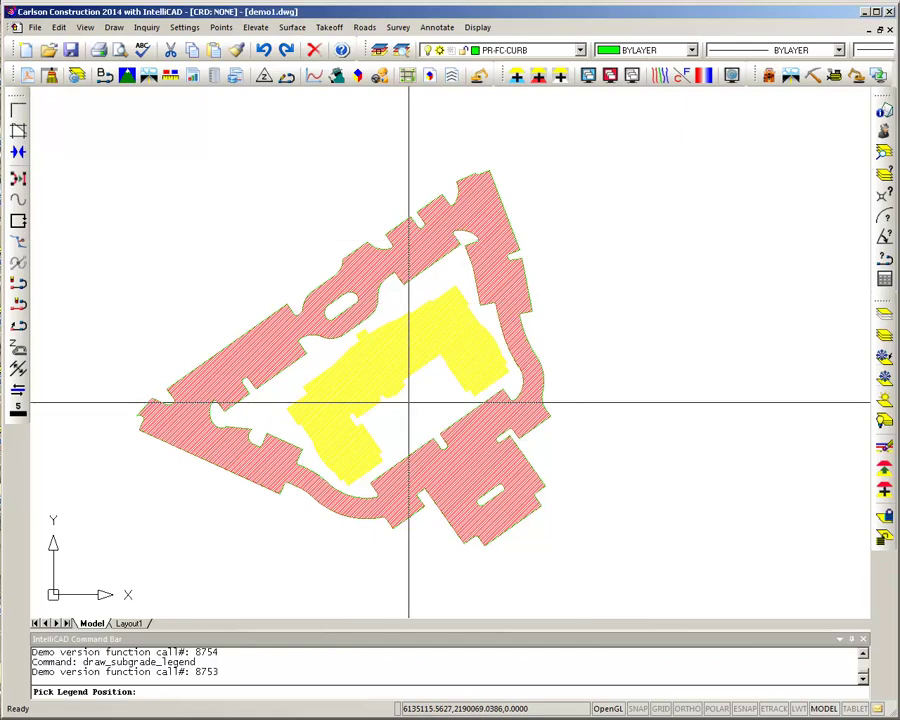
click(627, 303)
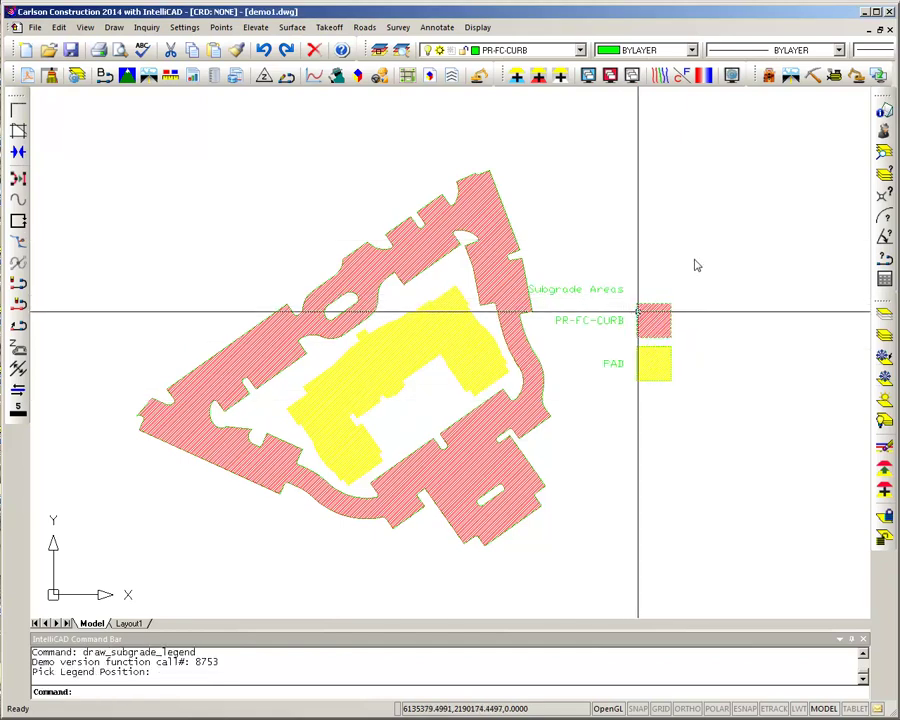
- Create a plan view graphic report of the hatched subgrades and legend on 8.5" x 11" paper with a title block
mouse_move(690, 259)
middle_down()
mouse_move(676, 260)
mouse_move(680, 252)
middle_up()
click(329, 27)
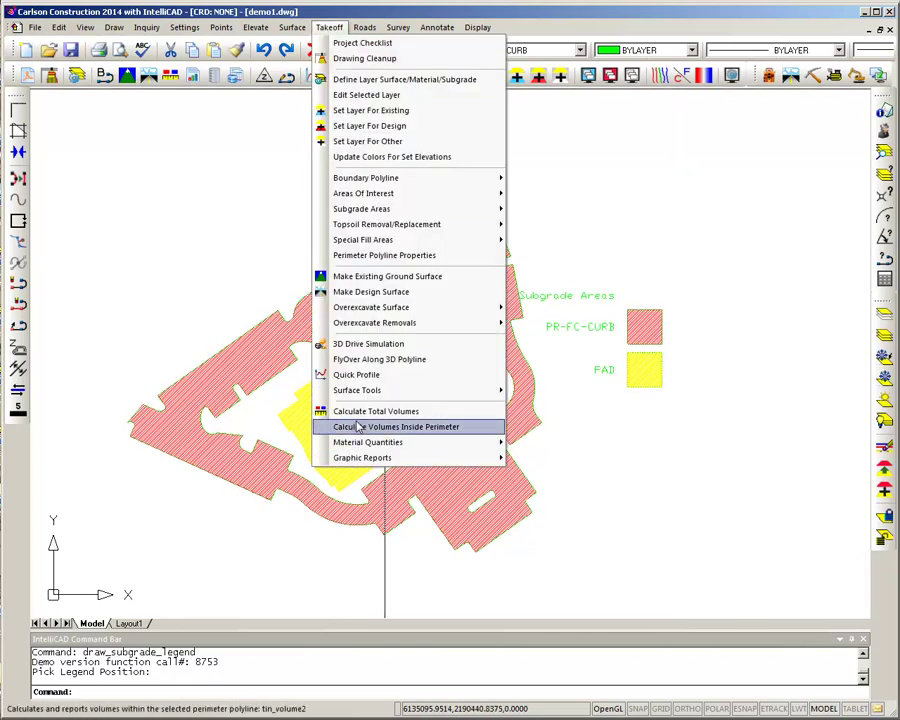
mouse_move(394, 458)
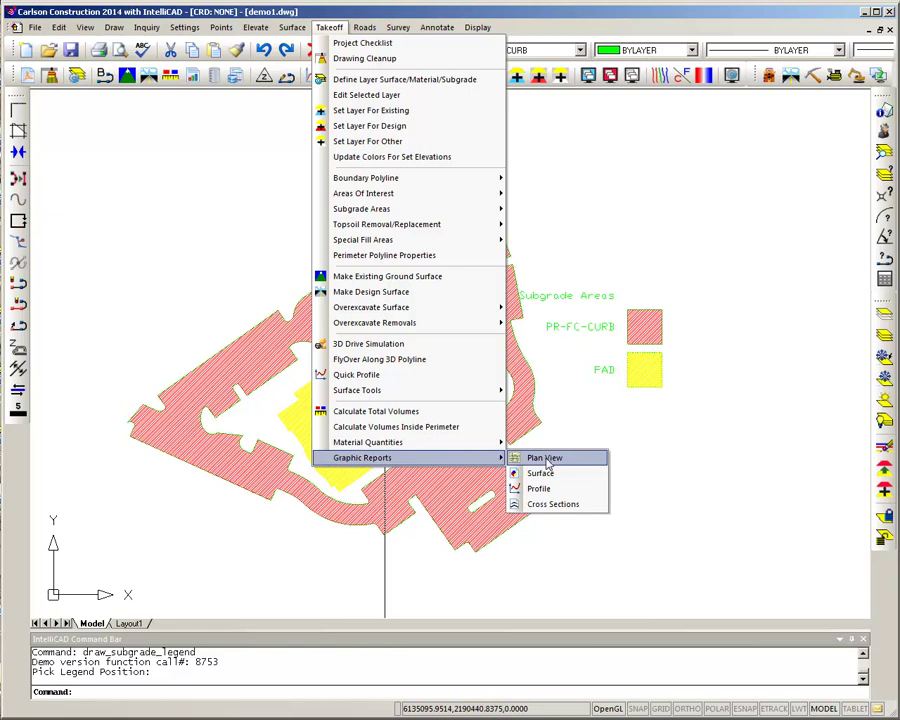
click(557, 462)
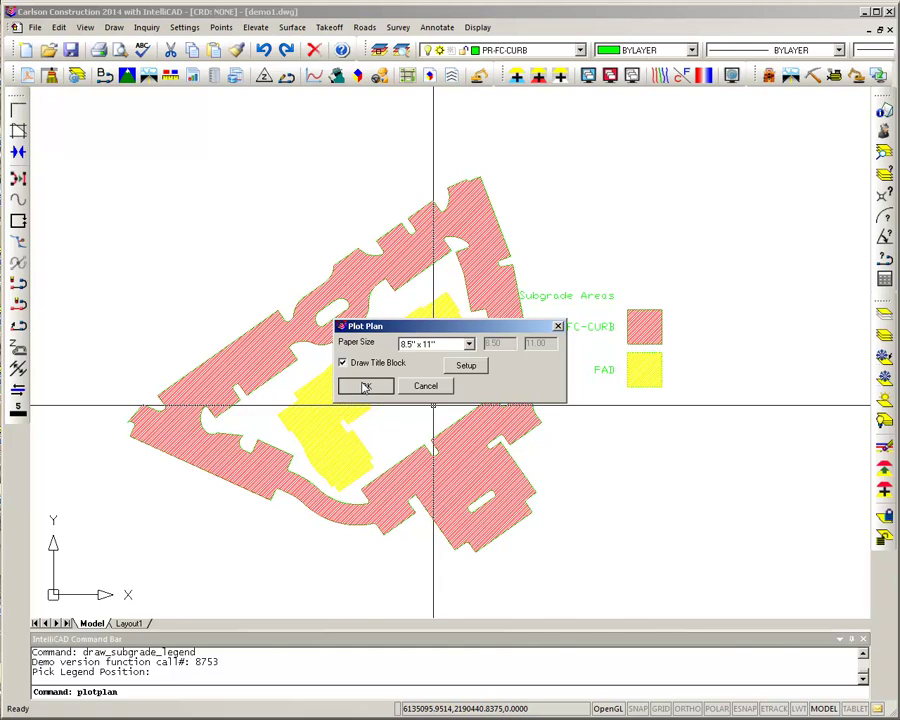
click(365, 387)
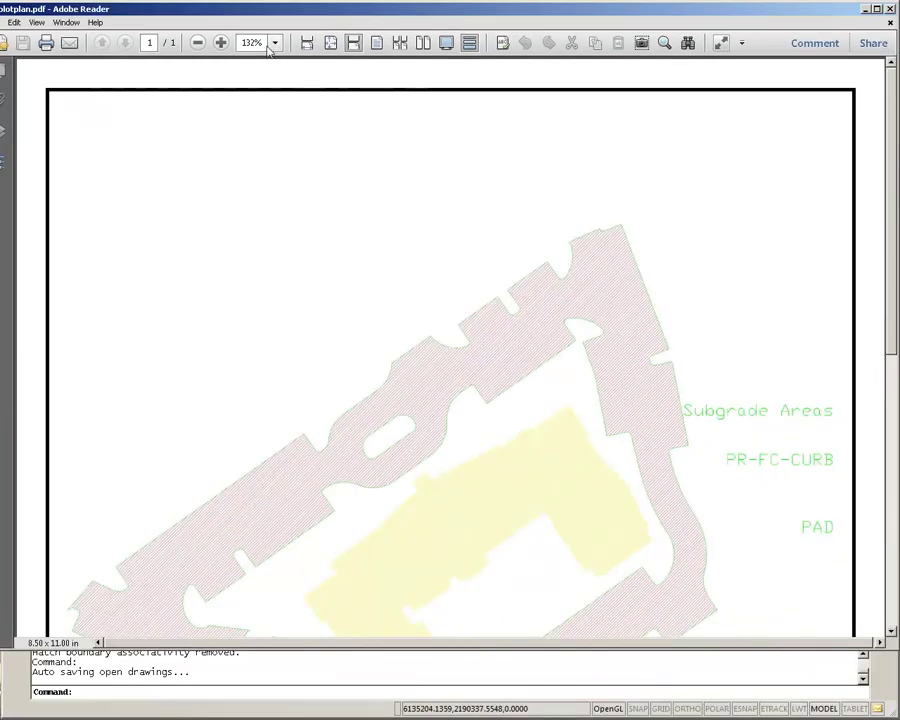
- Review the plotted plan PDF from the hatched site down to the title block, check its save formats, and close it
scroll(532, 247, down, 10)
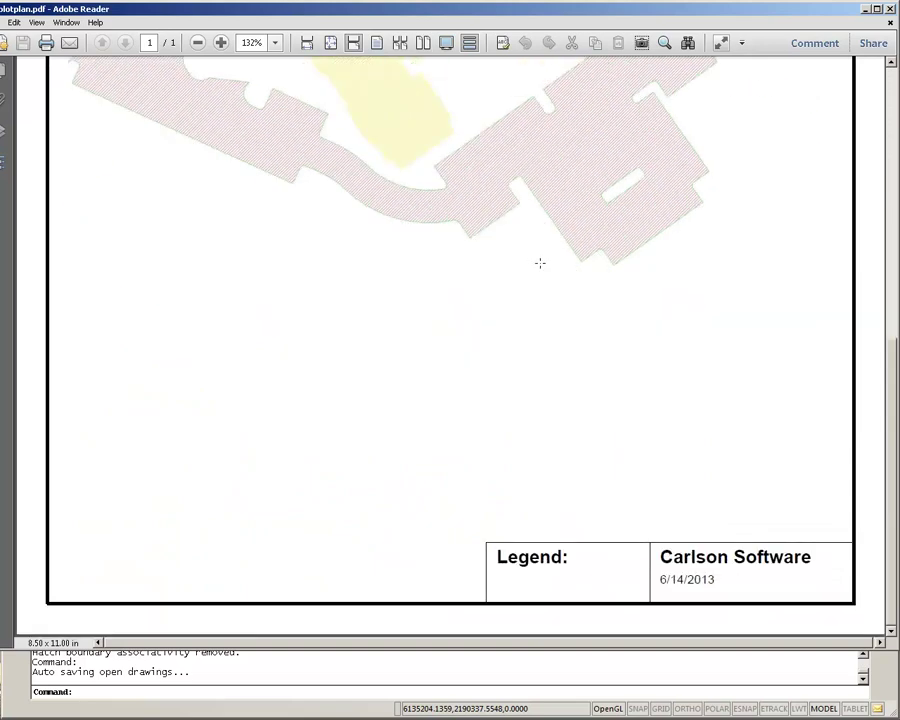
scroll(538, 264, up, 5)
scroll(510, 340, down, 5)
click(5, 22)
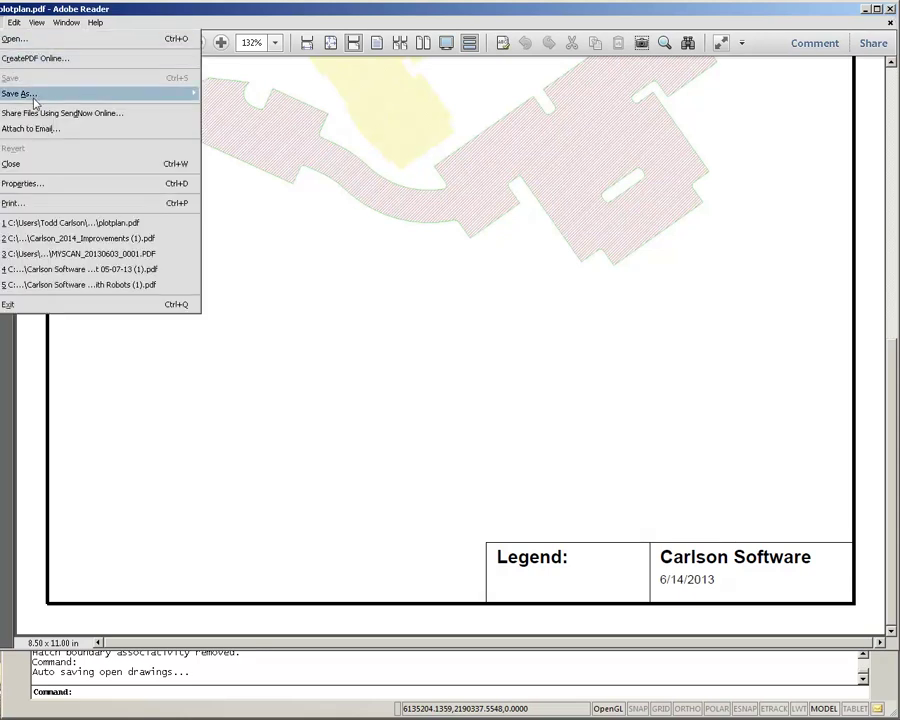
mouse_move(190, 94)
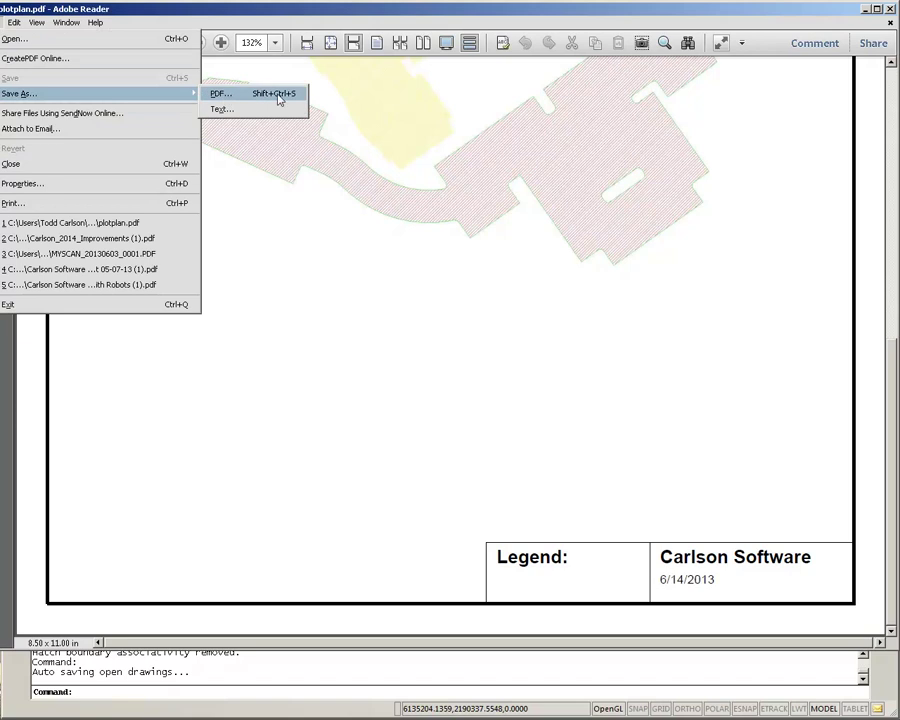
click(232, 96)
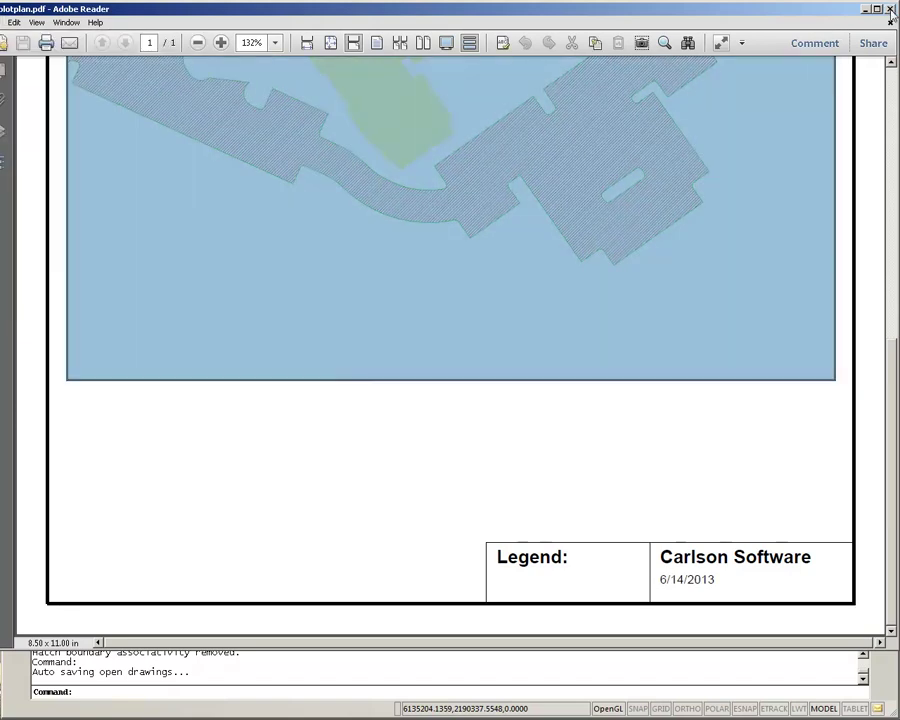
key(alt+F4)
- Erase all subgrade hatches from the site drawing
click(522, 299)
scroll(520, 301, down, 3)
click(565, 295)
scroll(629, 368, down, 5)
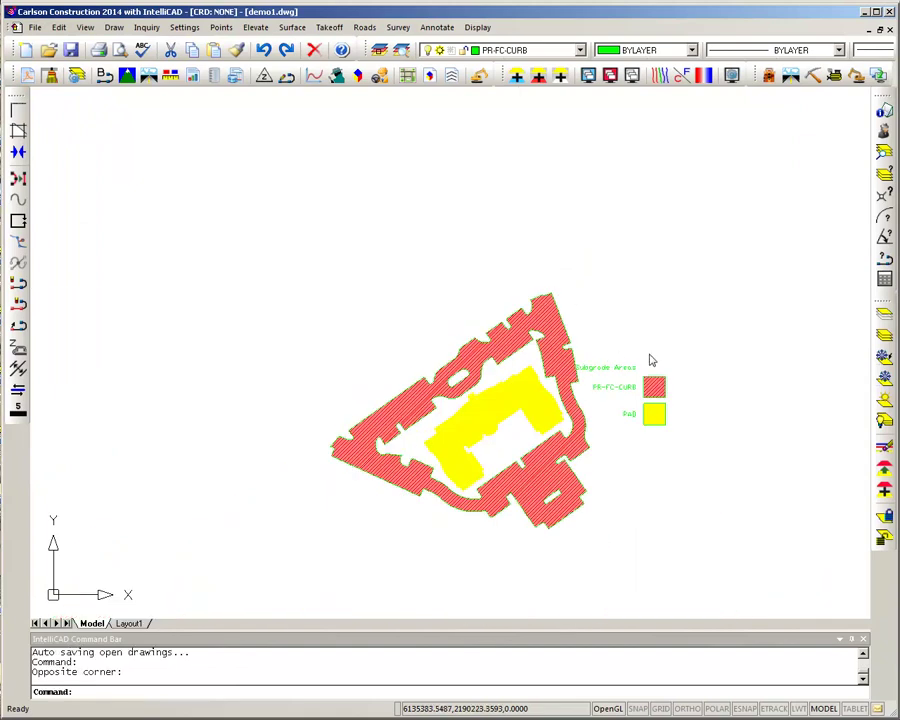
click(326, 32)
mouse_move(451, 218)
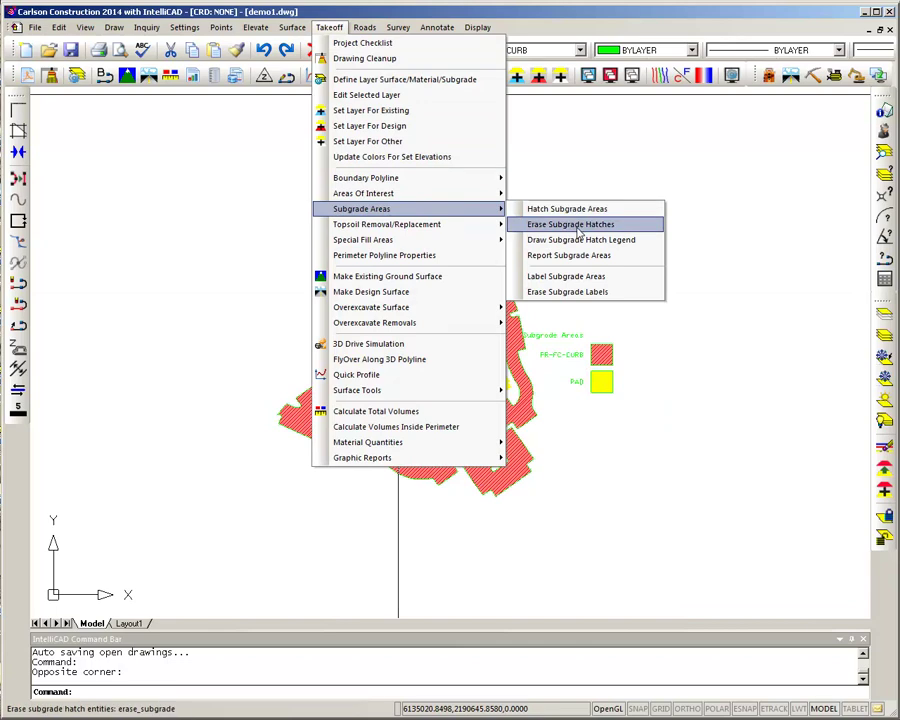
click(578, 228)
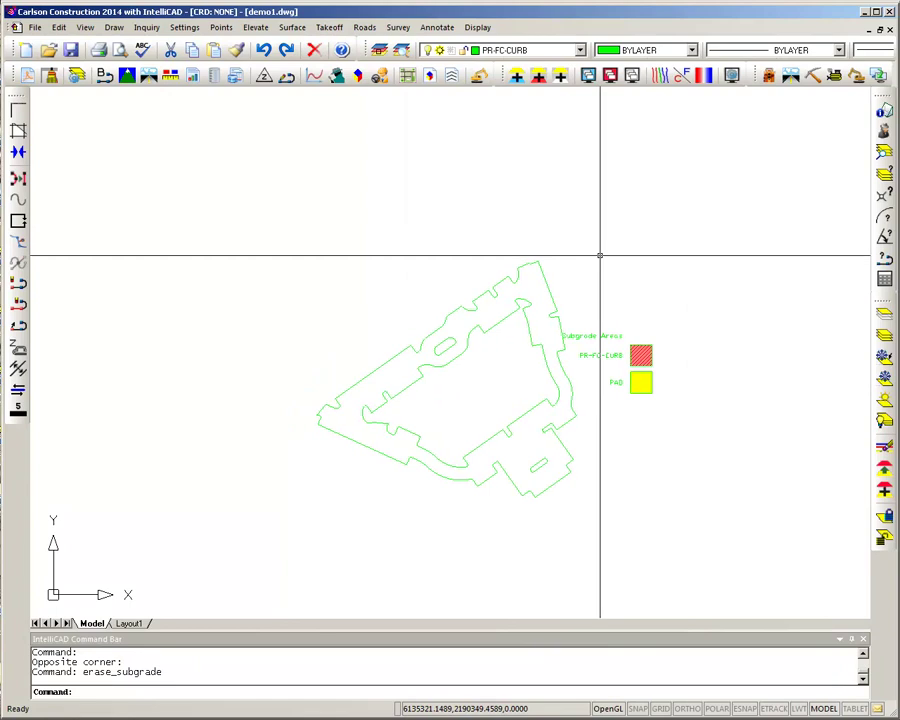
- Display the final design drawing layers and delete the whole Subgrade Areas legend east of the site
click(611, 80)
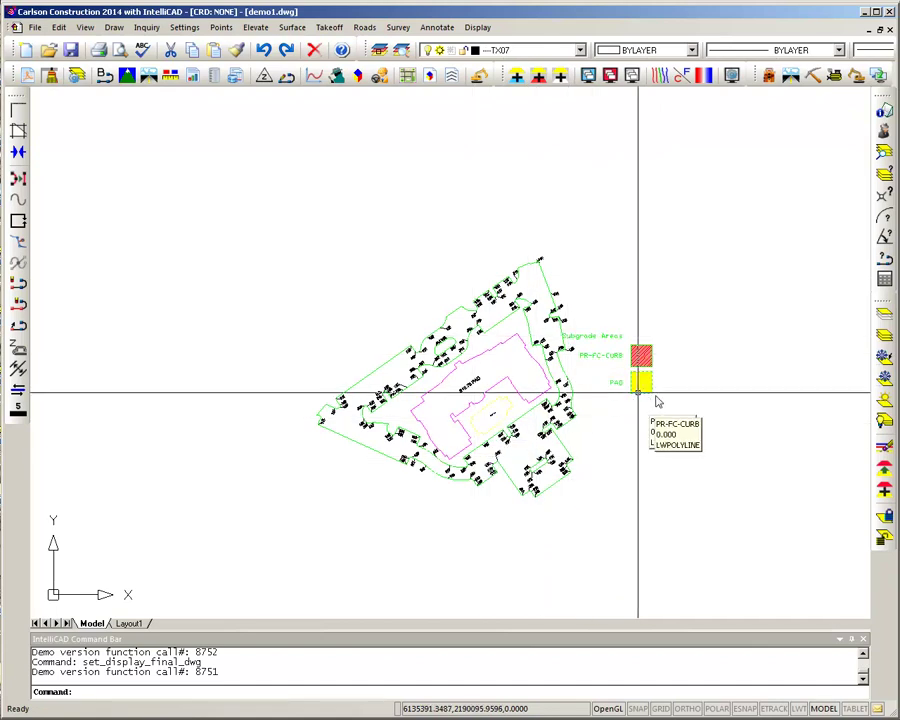
scroll(651, 401, up, 3)
click(672, 414)
click(571, 287)
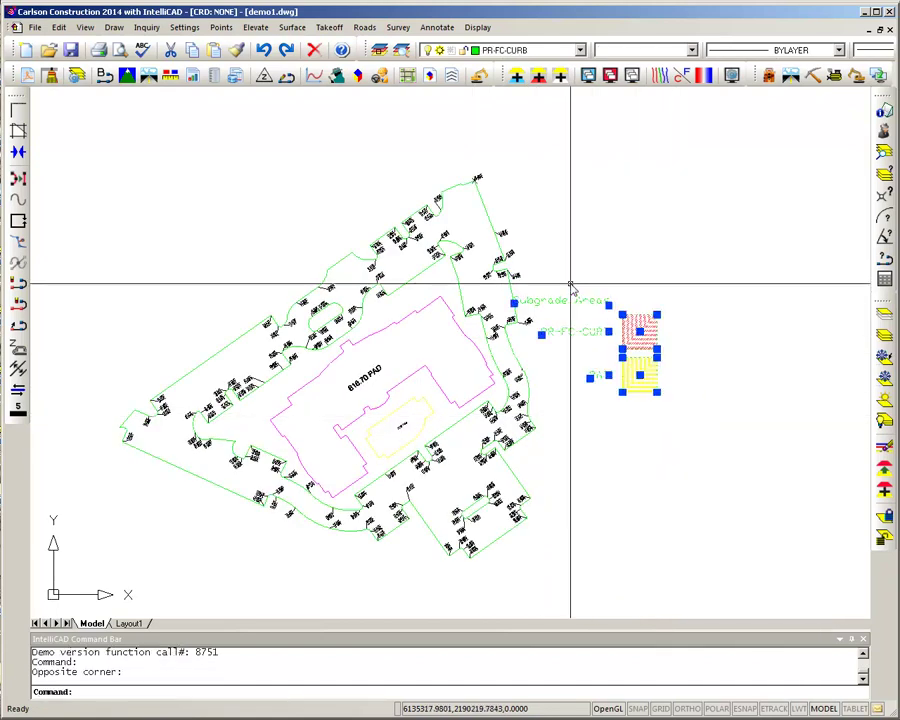
key(Delete)
scroll(532, 281, up, 1)
scroll(427, 146, down, 1)
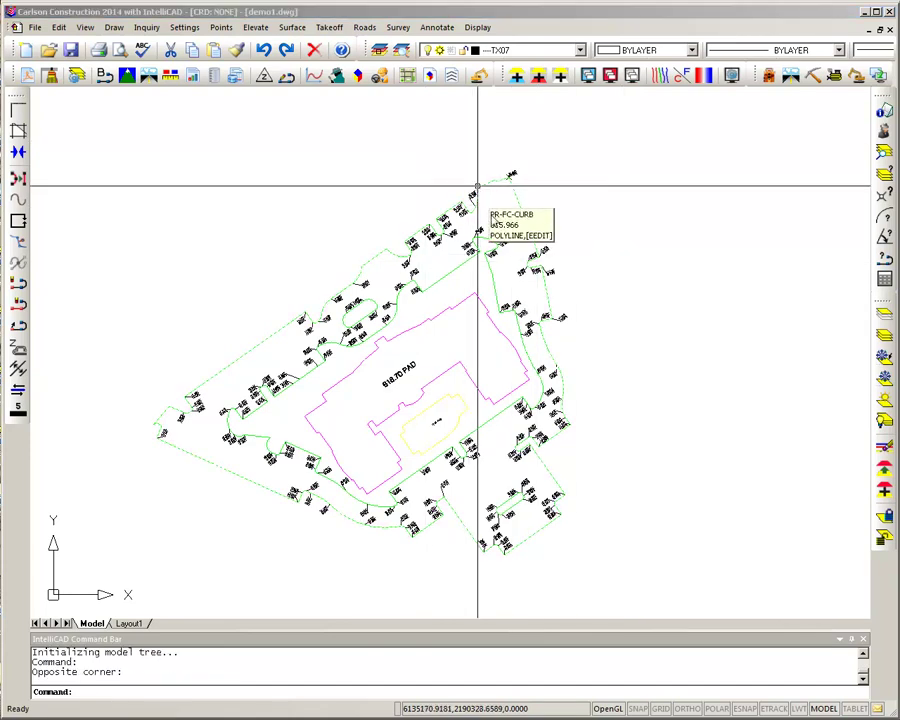
- Rebuild the design surface from the current design linework
click(489, 224)
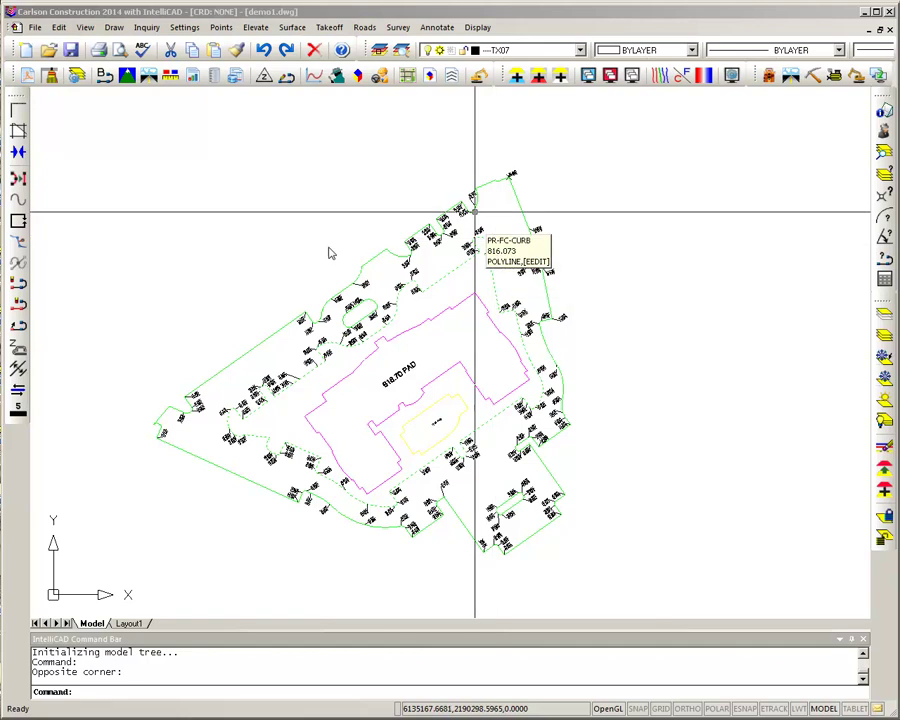
key(Escape)
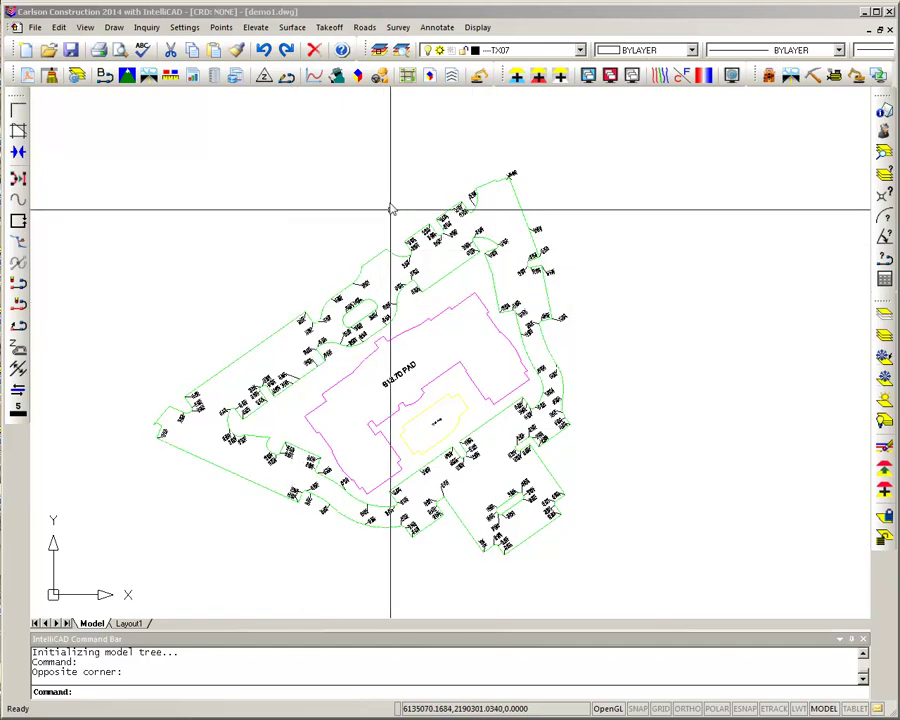
click(150, 84)
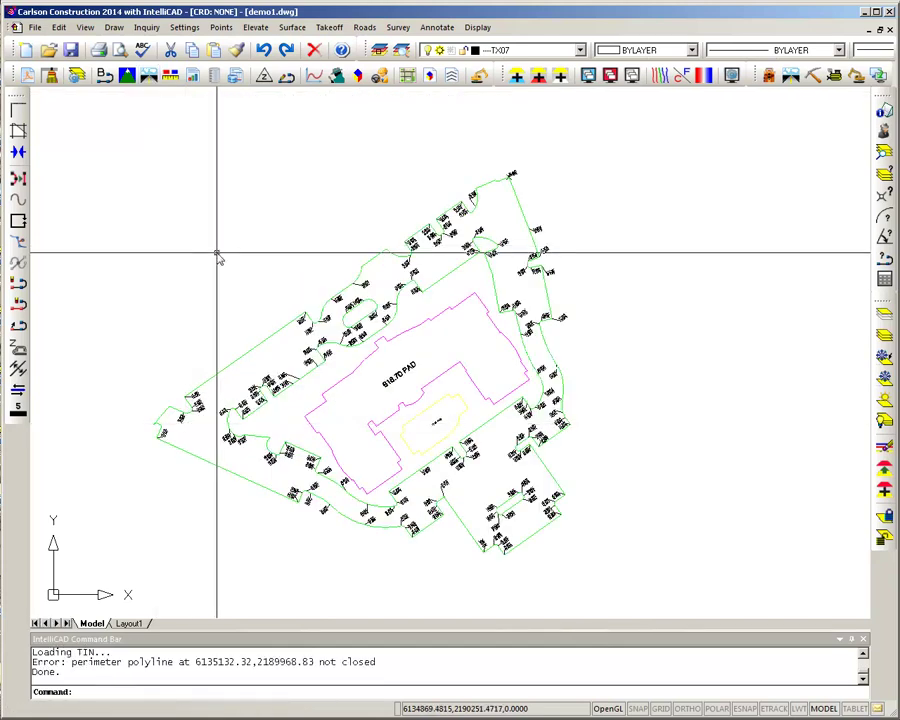
- Inspect the final surface demo1-fn.tin in the Surface 3D Viewer, checking the pad, curbs and islands from several angles
click(85, 28)
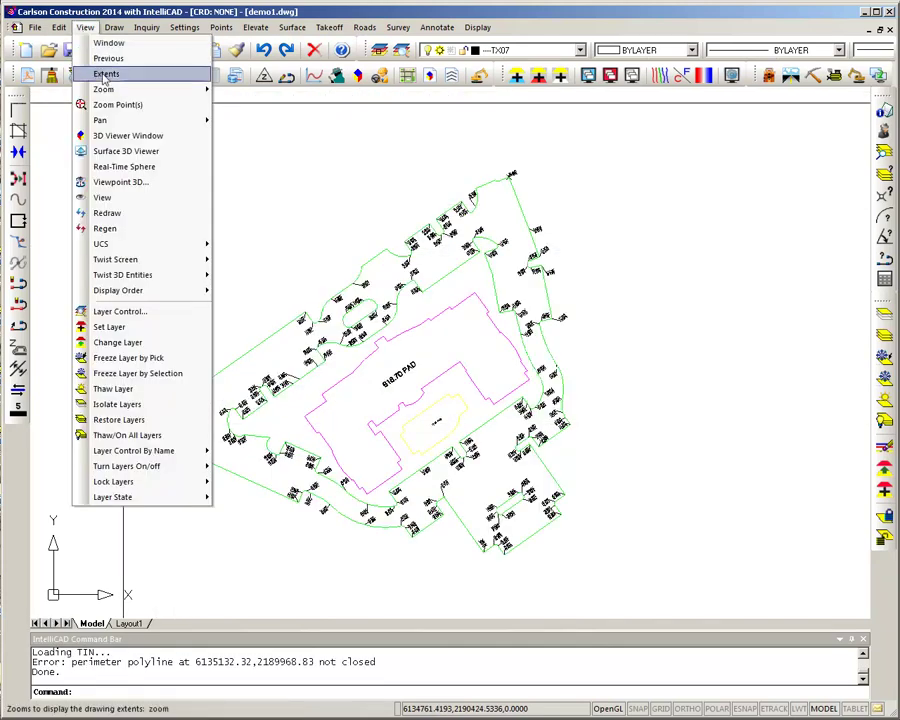
click(150, 152)
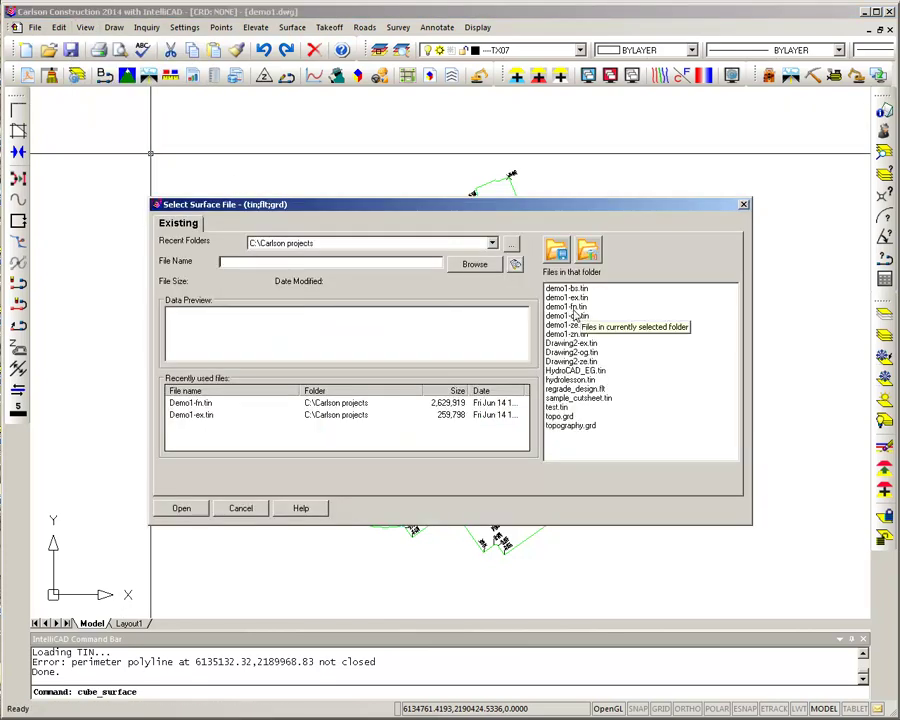
click(207, 405)
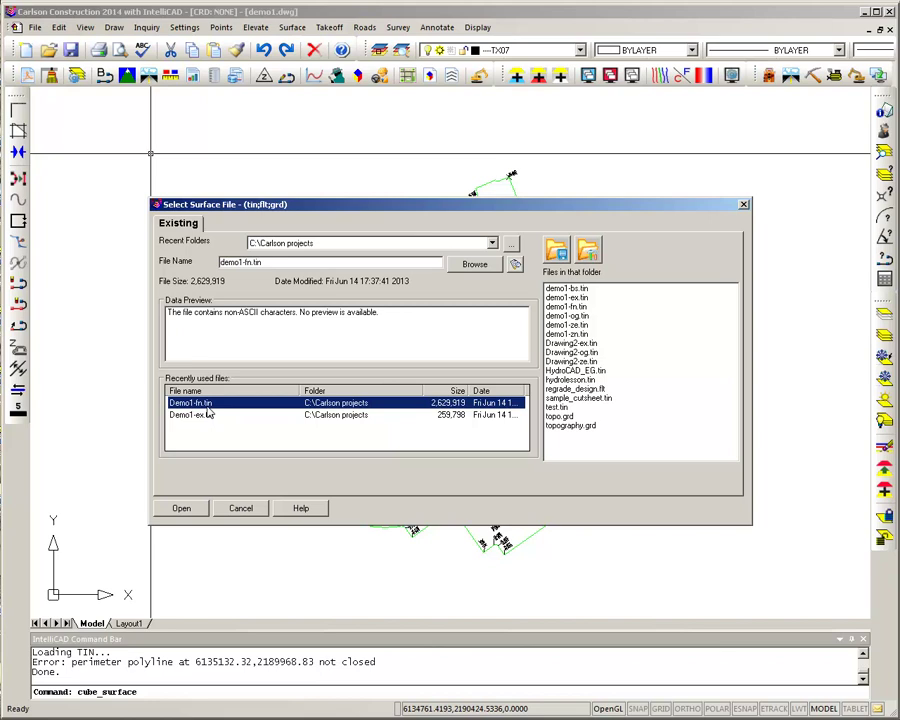
click(180, 509)
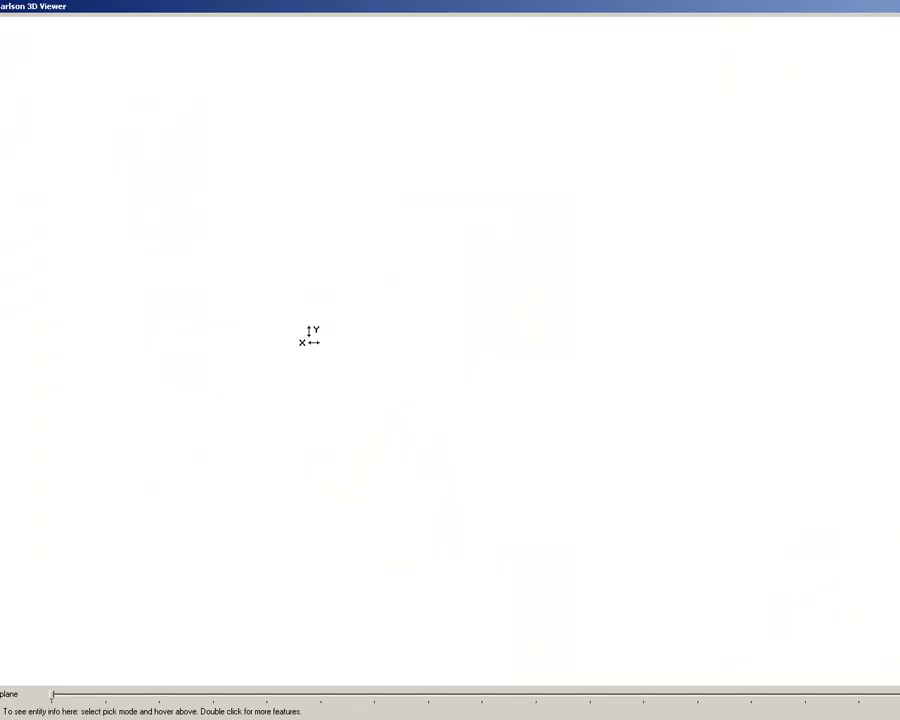
drag(580, 268, 655, 268)
scroll(697, 360, up, 6)
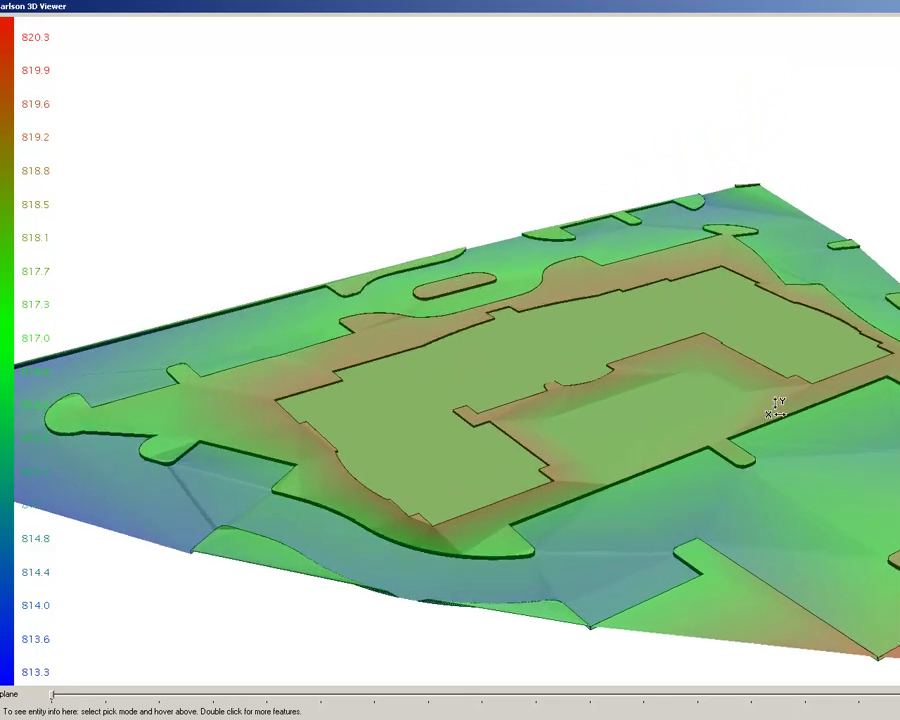
drag(757, 376, 766, 373)
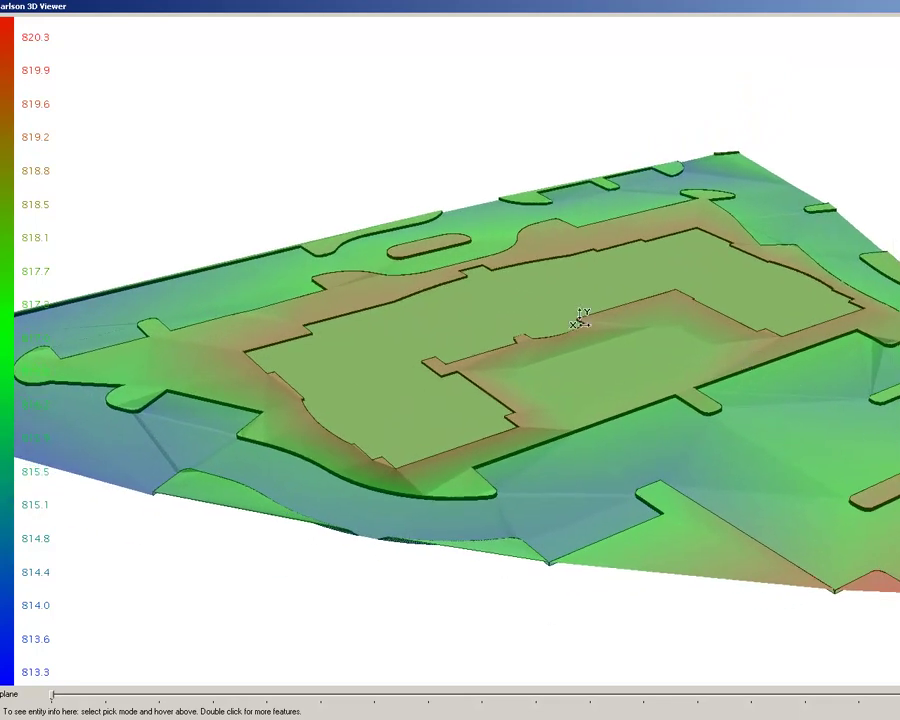
scroll(541, 318, up, 3)
drag(540, 308, 746, 293)
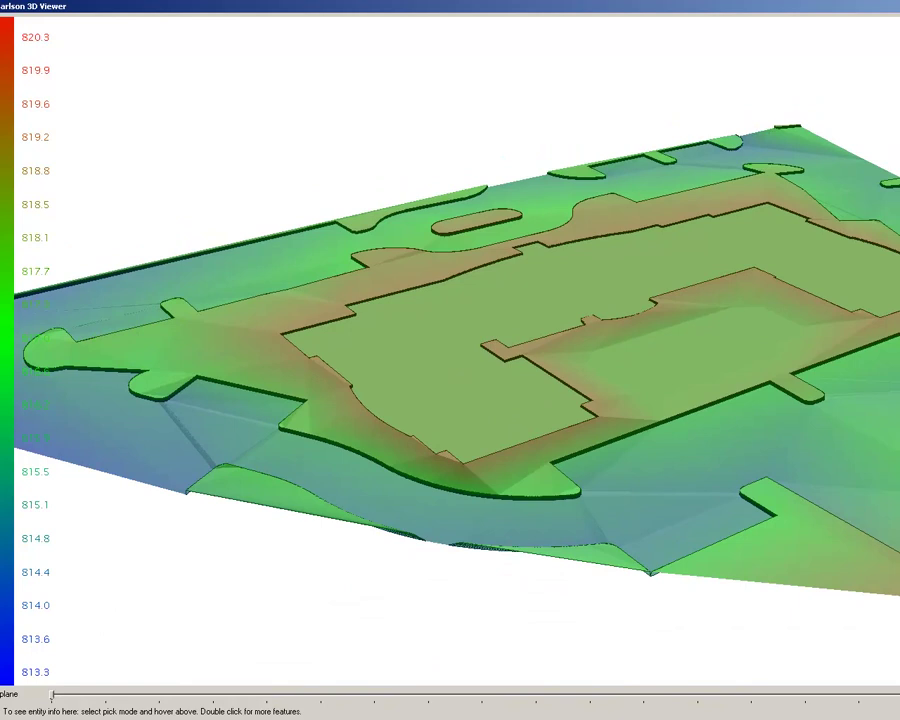
drag(708, 345, 554, 183)
drag(120, 108, 586, 225)
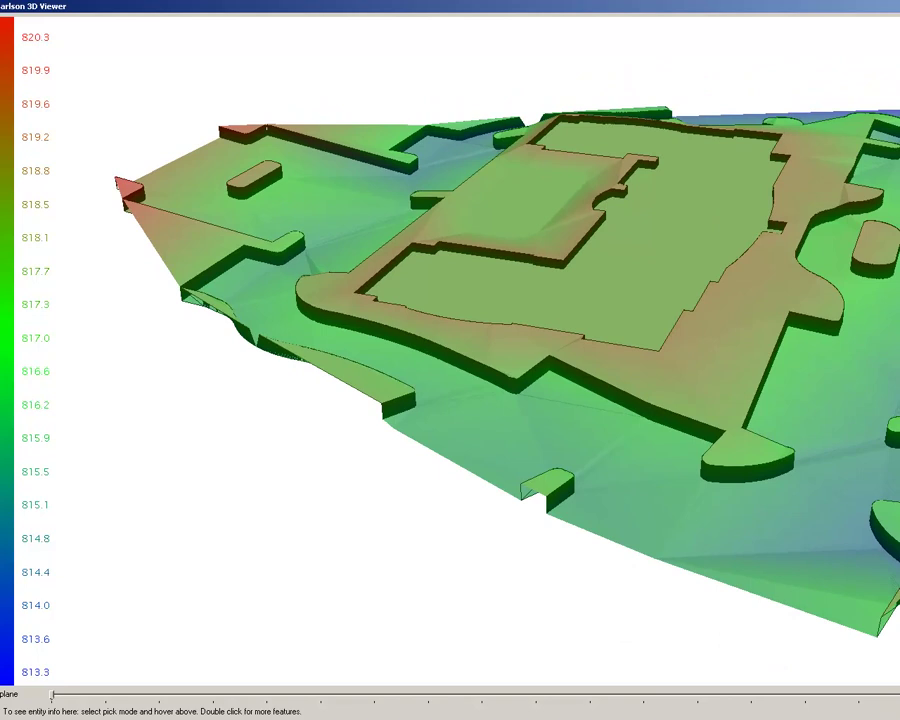
key(Escape)
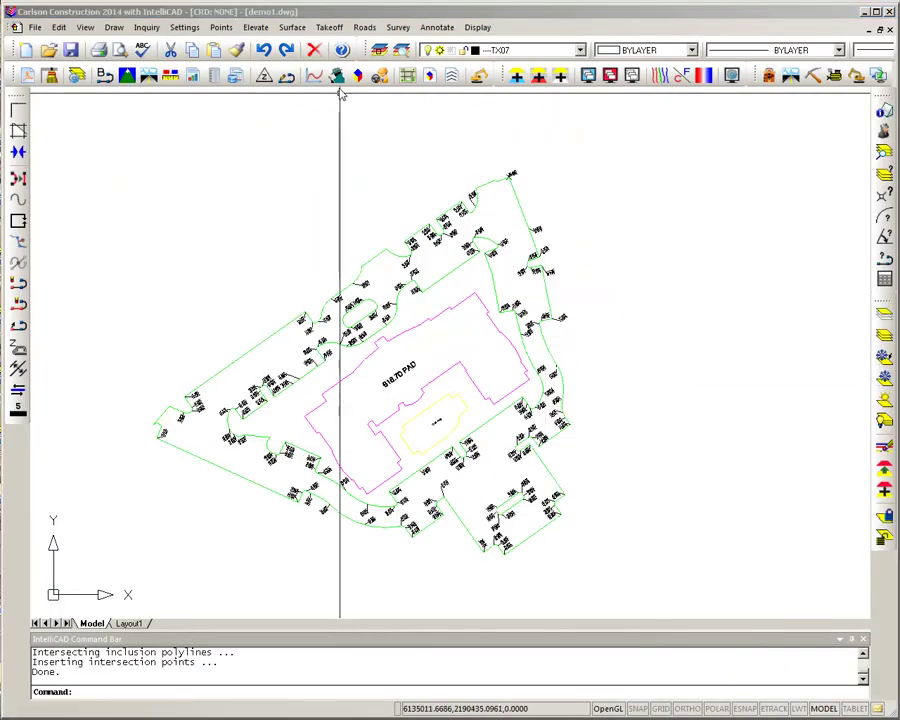
- Check the status of each takeoff task in the Project Checklist
click(334, 30)
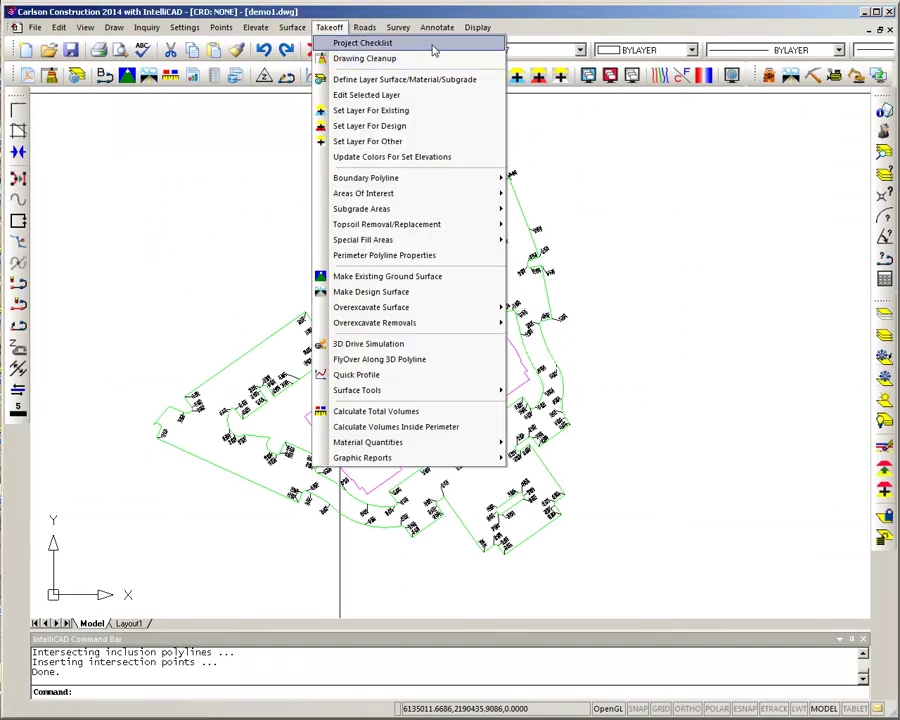
click(433, 46)
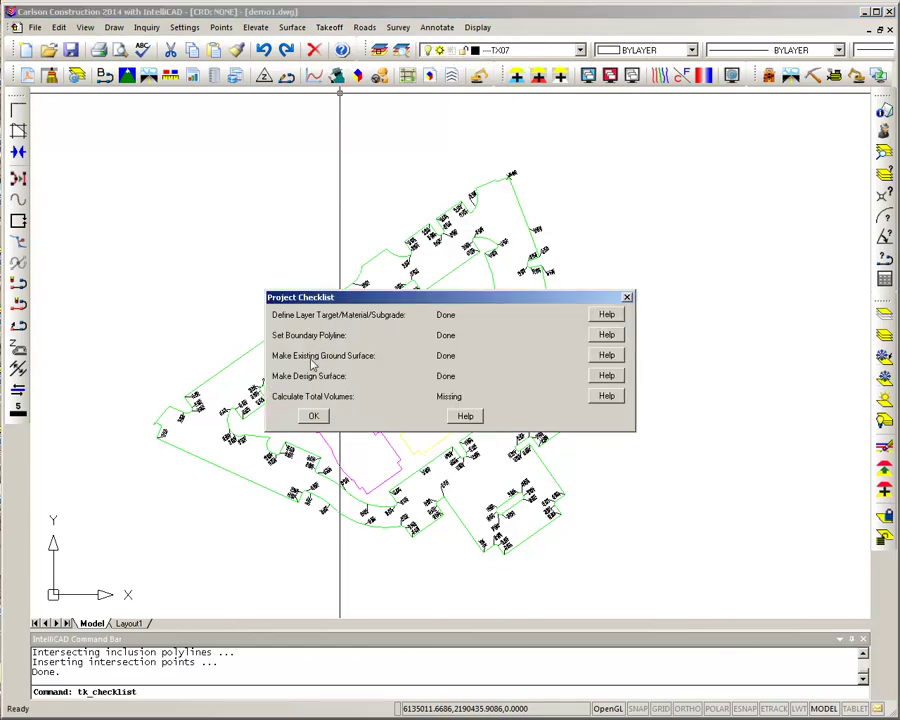
click(314, 417)
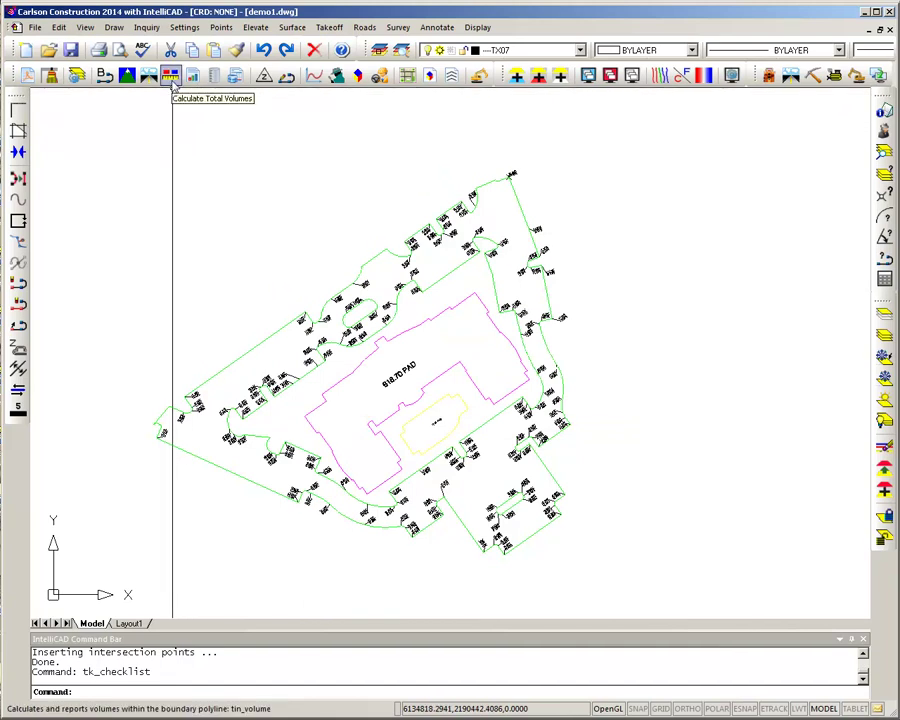
- Calculate the total volumes with swell and shrink factors of 1.000, English units and output to the Standard Report Viewer
click(171, 77)
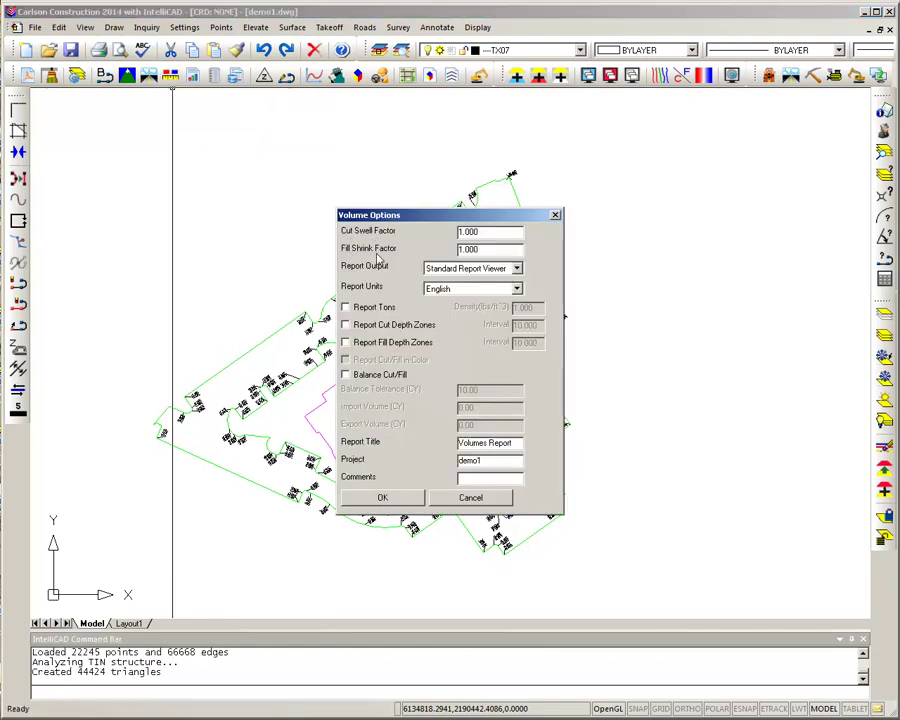
click(380, 499)
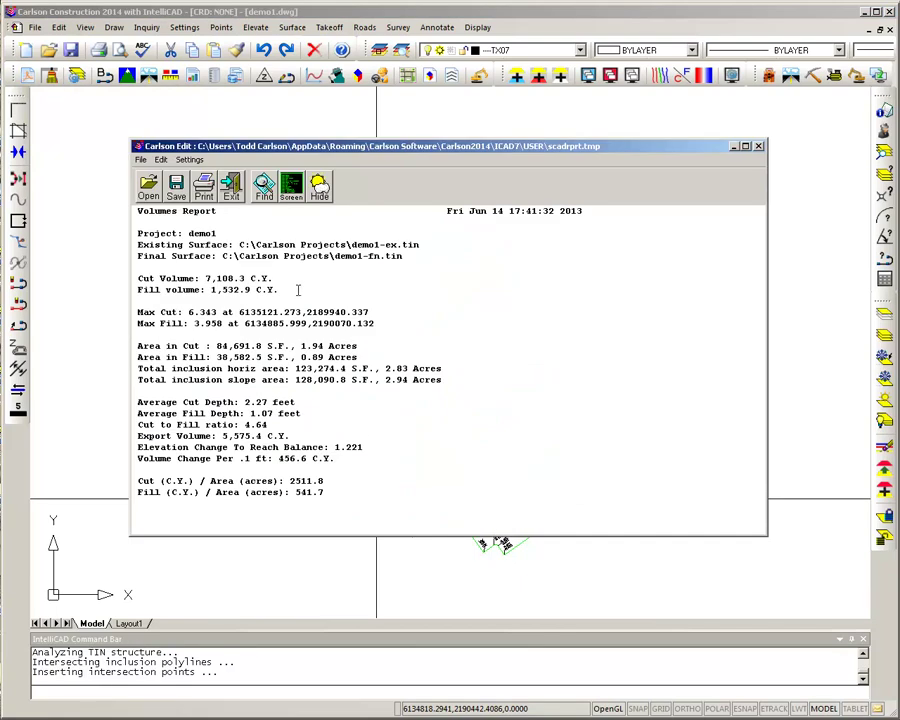
- Examine the Volumes Report for cut and fill volumes, maximum cut and fill, the maximum cut's location, inclusion areas and export volume
drag(282, 278, 163, 270)
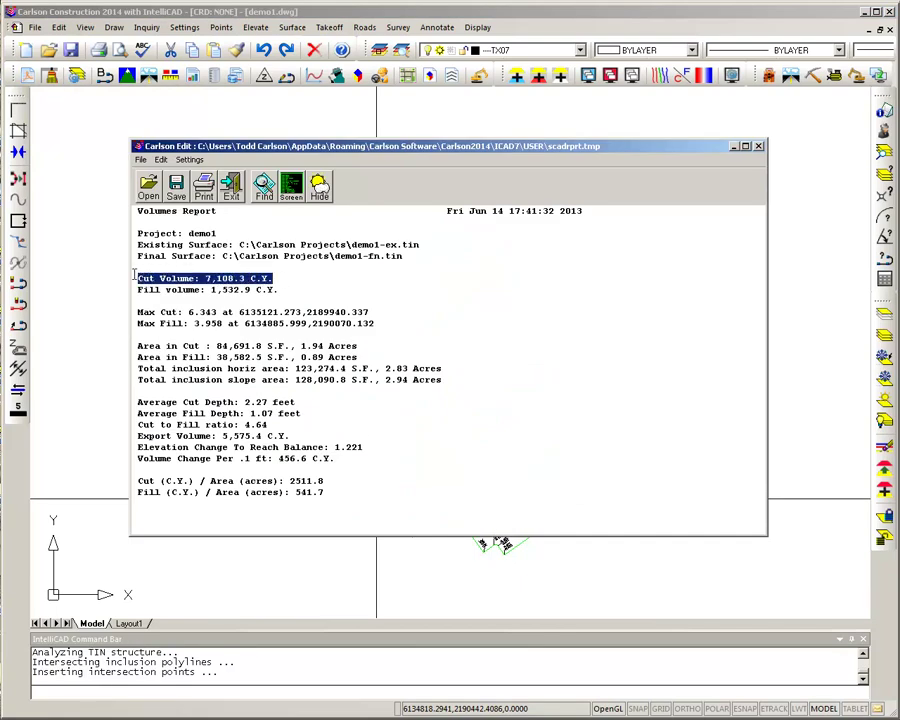
drag(278, 290, 127, 287)
drag(219, 313, 195, 333)
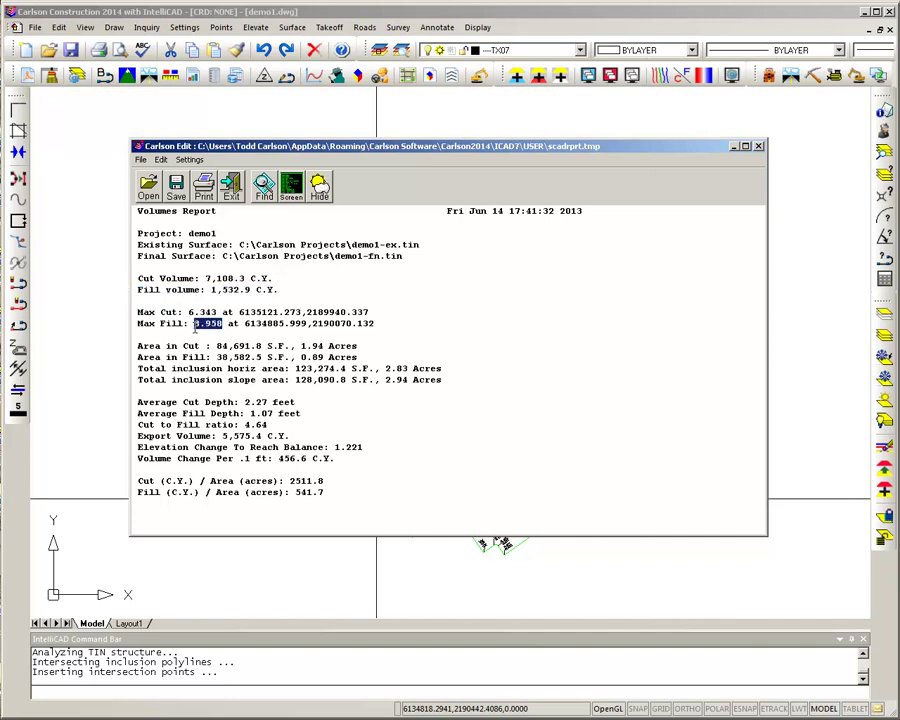
click(189, 313)
drag(239, 312, 373, 312)
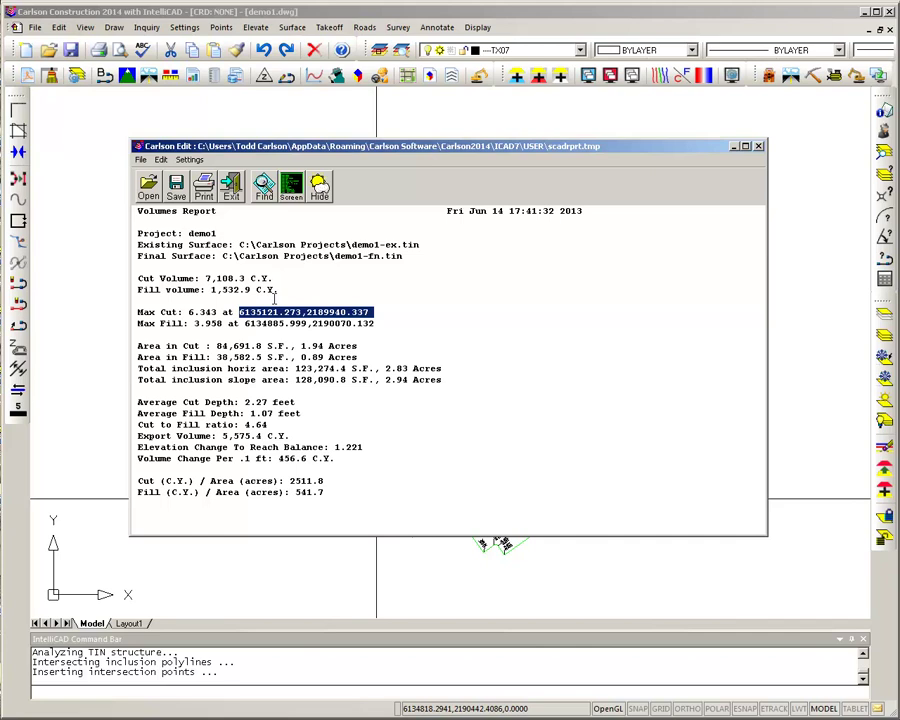
drag(295, 368, 154, 368)
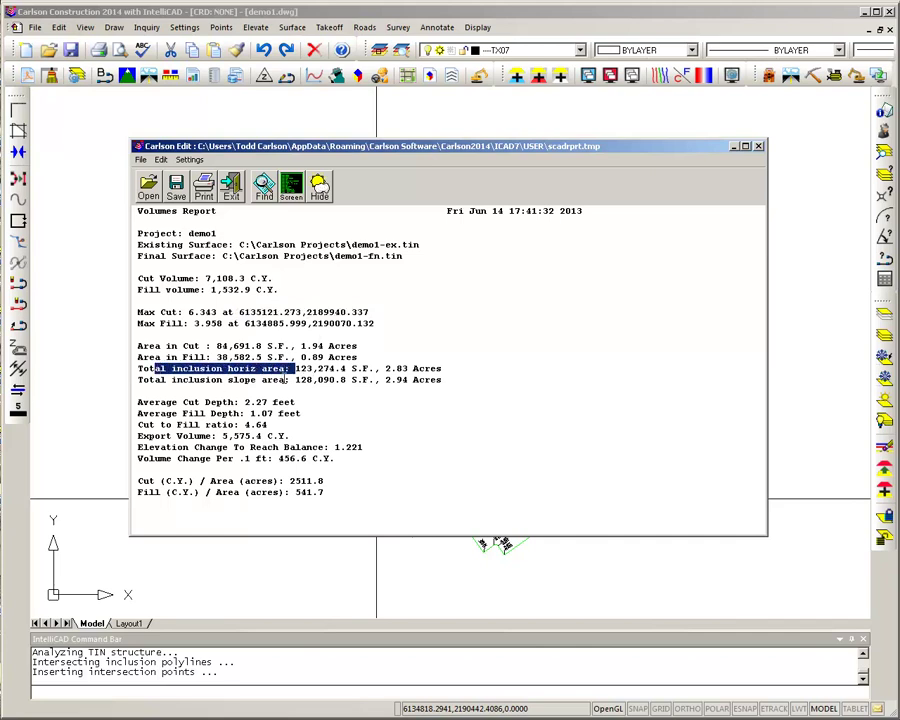
drag(290, 379, 169, 380)
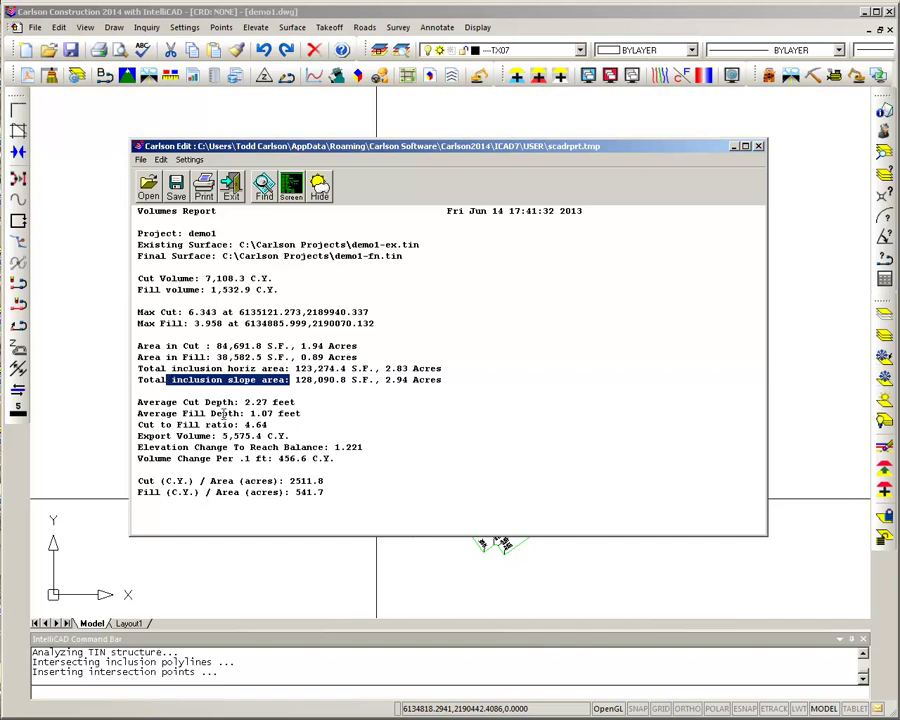
drag(297, 436, 137, 436)
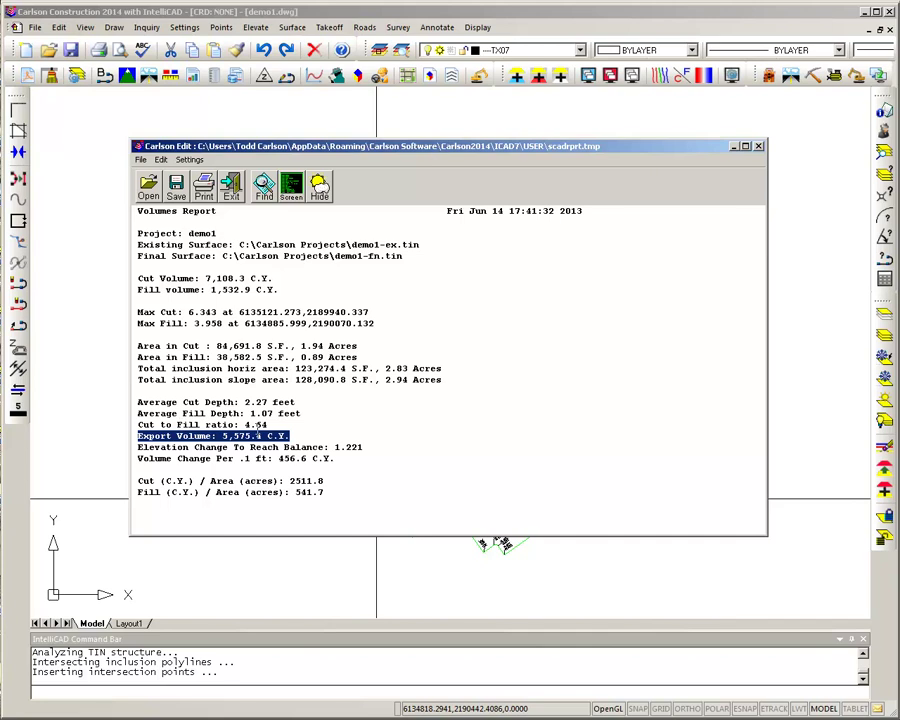
- Add the report owner's first name in possessive form before the Volumes Report title
click(145, 215)
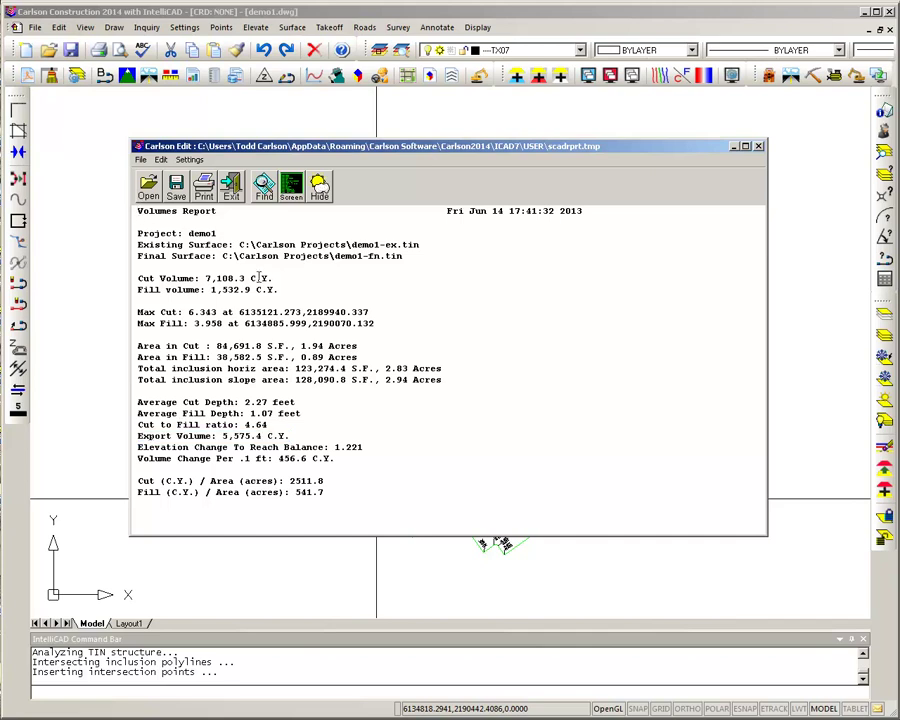
text(Todd's)
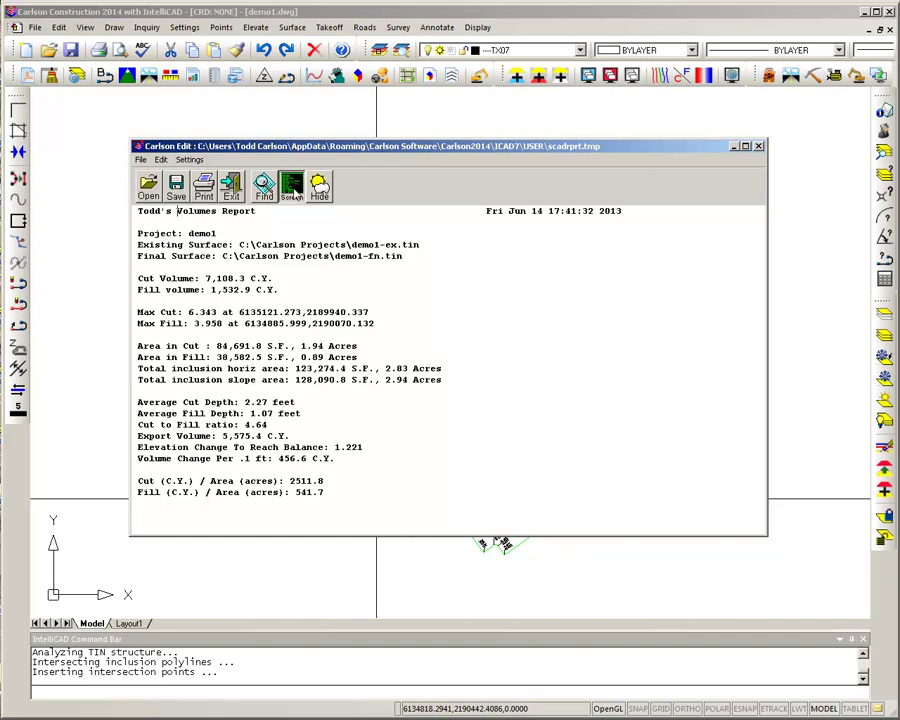
- Place the Volumes Report beside the site plan as MText, height 4.00, layer REPORT_TXT, style STANDARD, and exit the report viewer
click(292, 189)
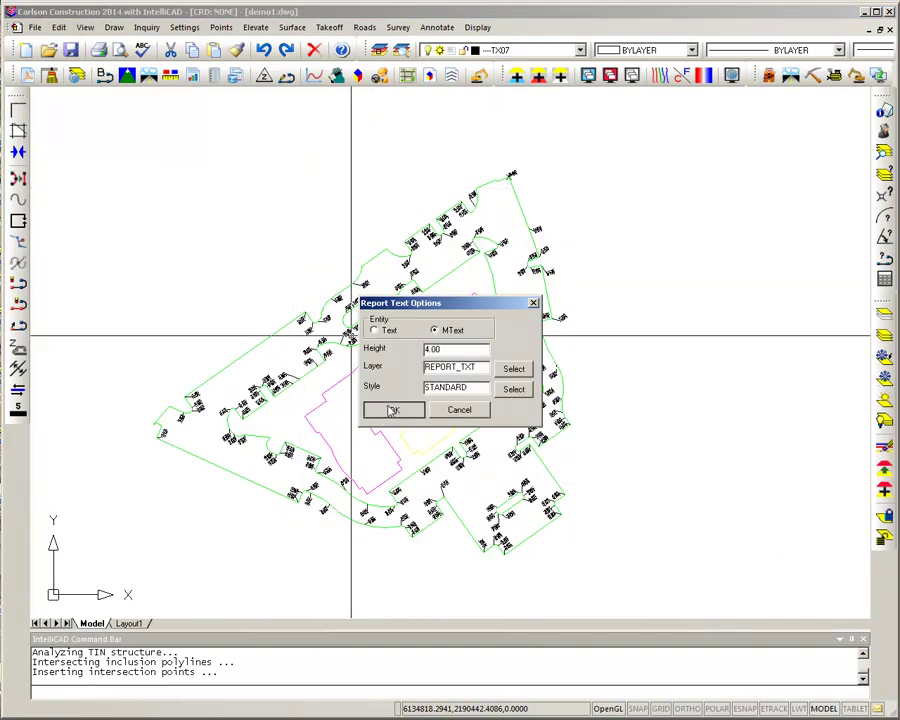
click(392, 410)
click(626, 346)
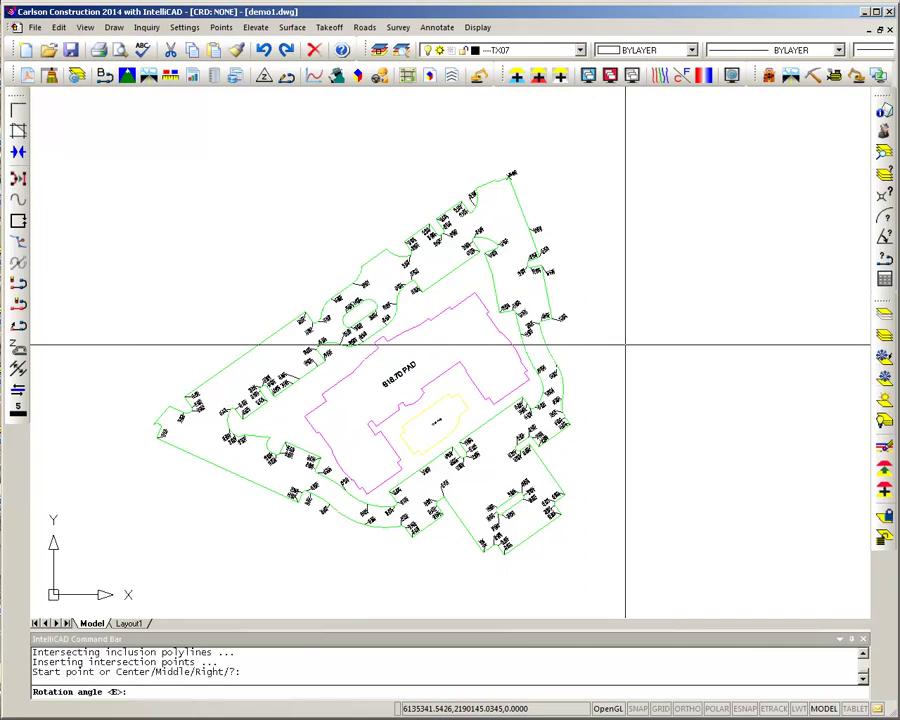
key(Return)
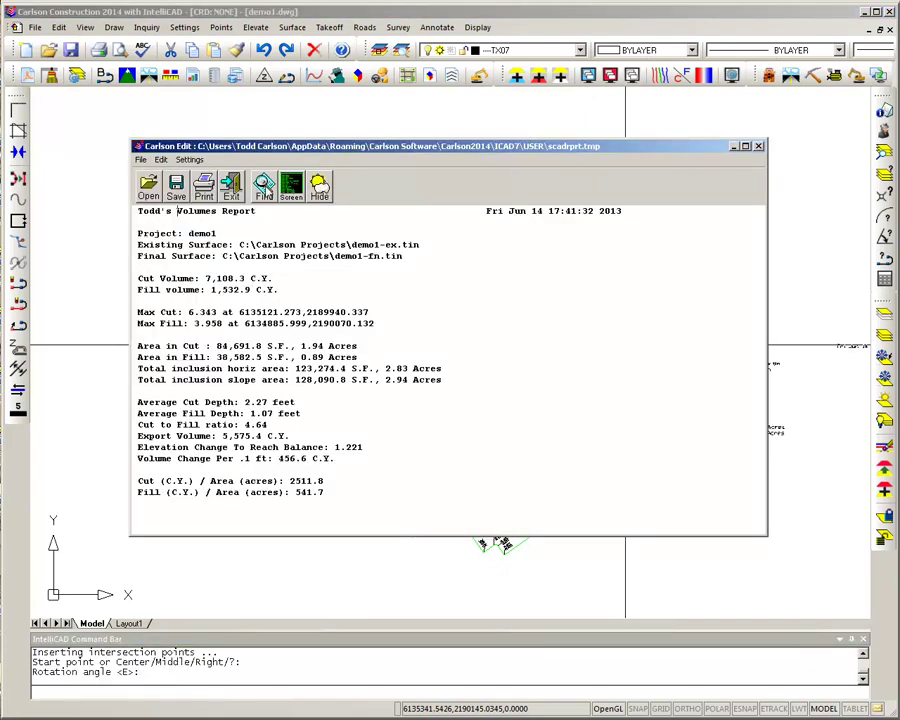
click(238, 189)
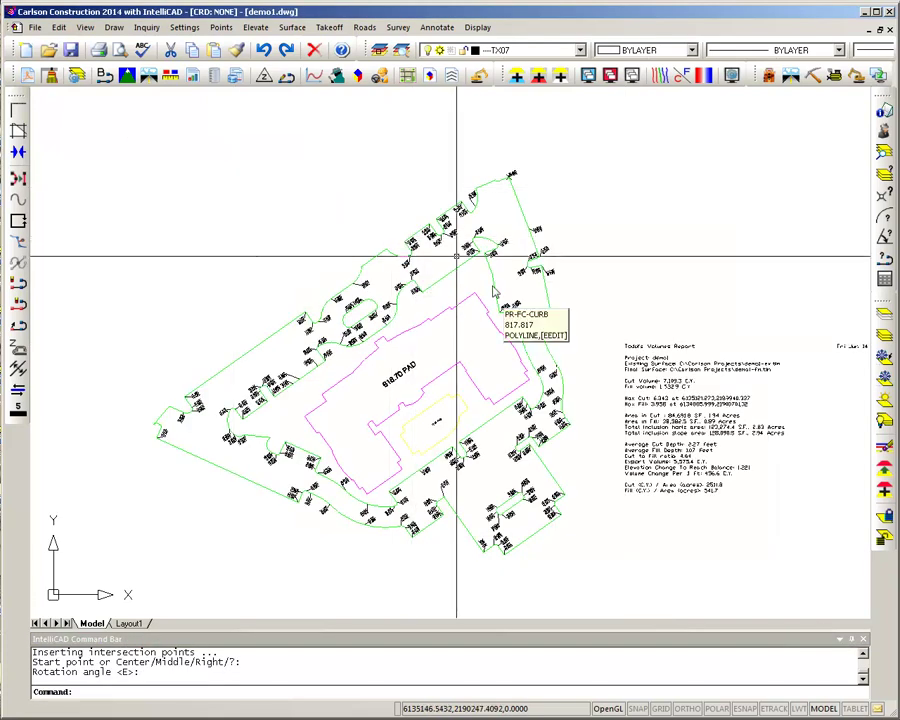
- Recalculate the total volumes with Expanded Auto Format output and cut/fill reported in color, and close the resulting PDF report
click(171, 77)
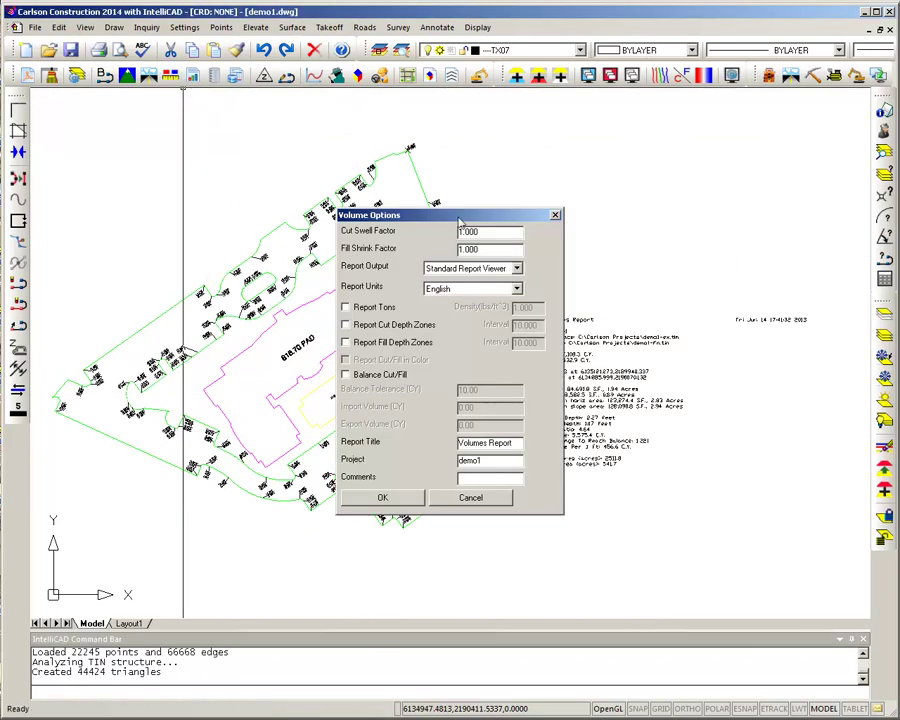
click(490, 268)
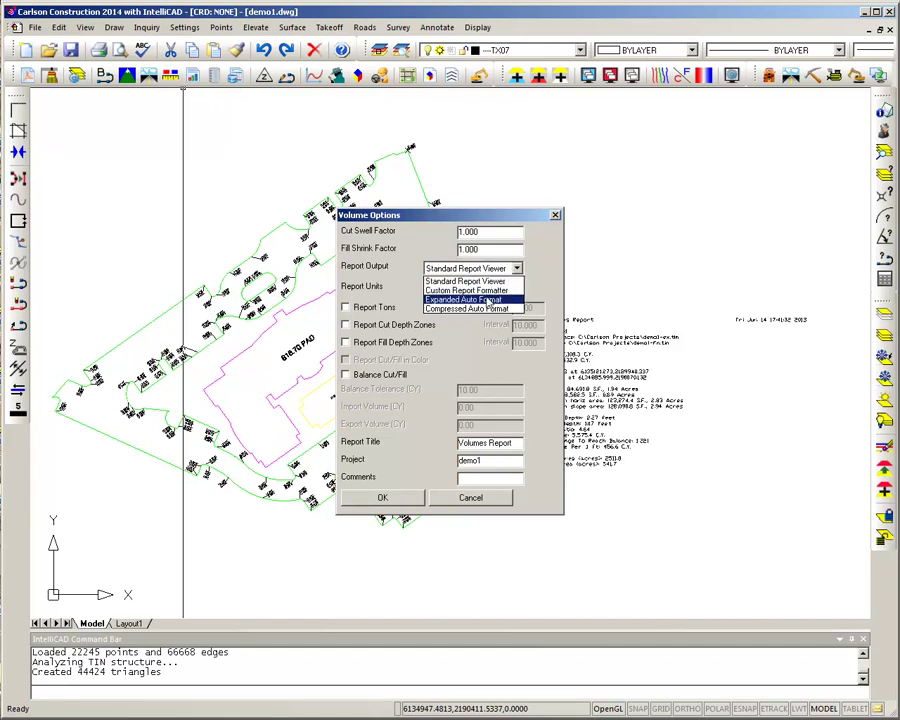
click(487, 299)
click(392, 359)
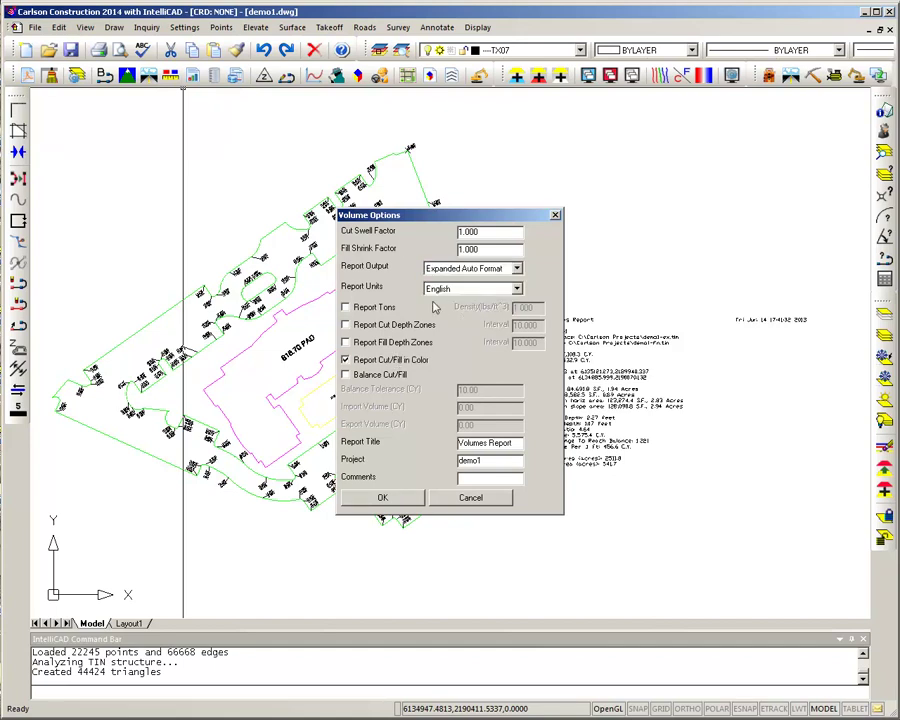
click(384, 500)
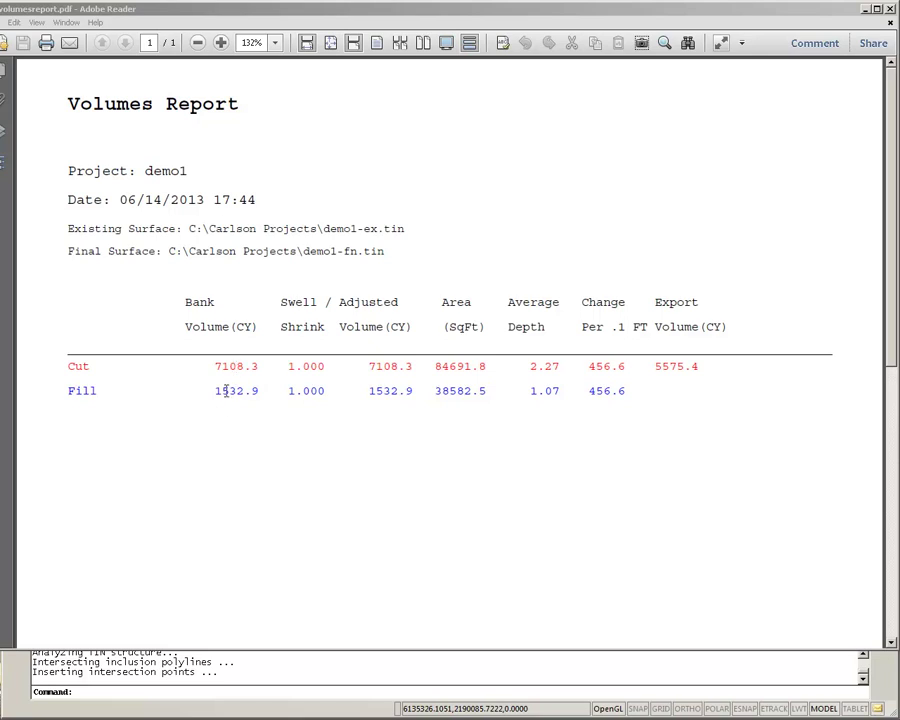
click(890, 9)
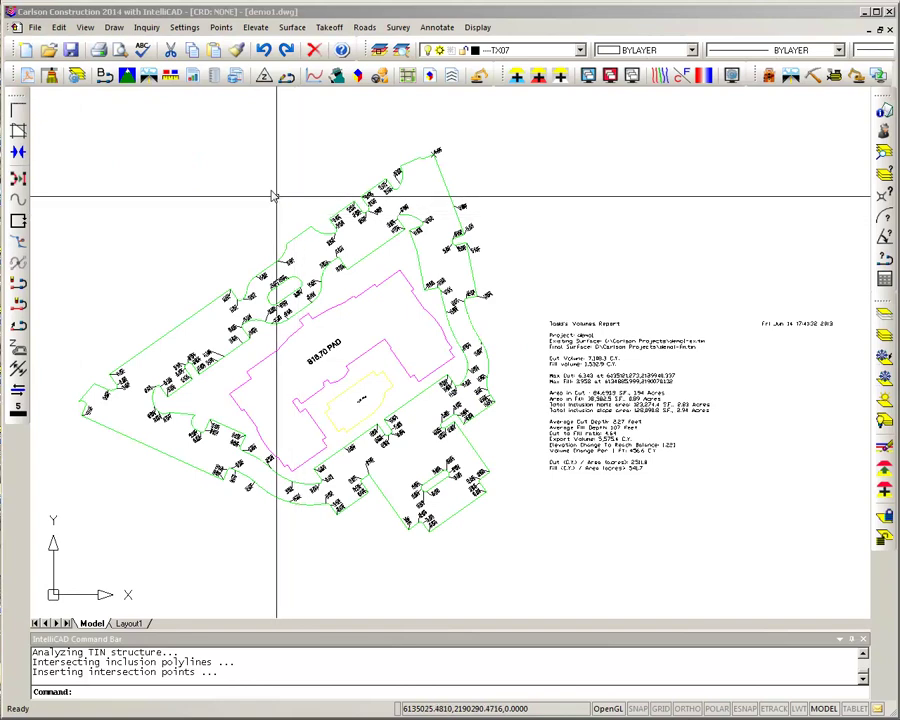
- Display the other-layer linework and set the outer site perimeter polyline as topsoil removal with a custom depth of .5
click(610, 75)
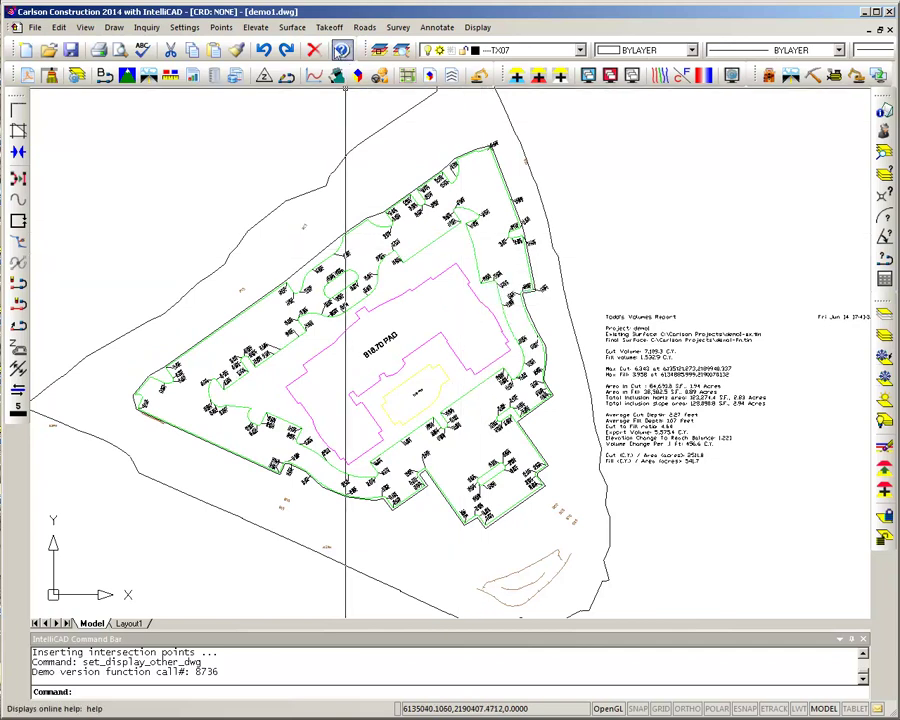
click(329, 27)
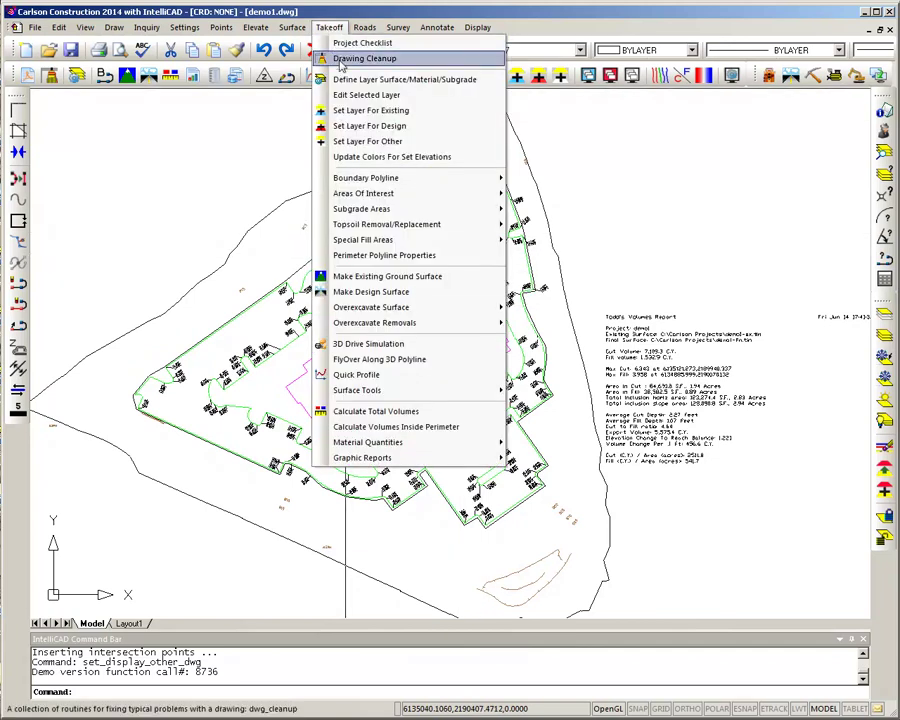
mouse_move(454, 226)
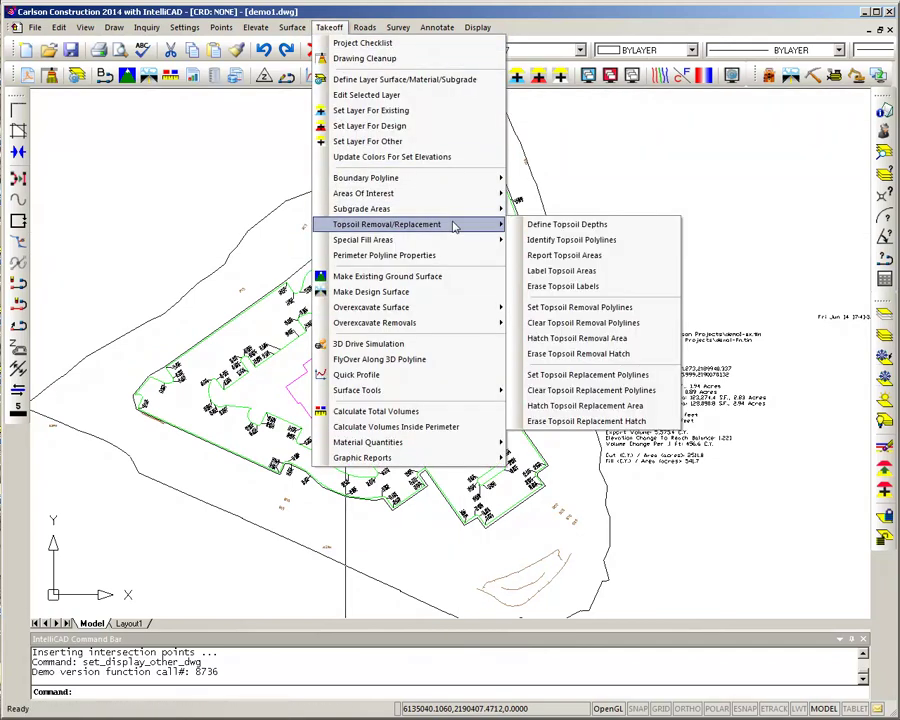
click(563, 314)
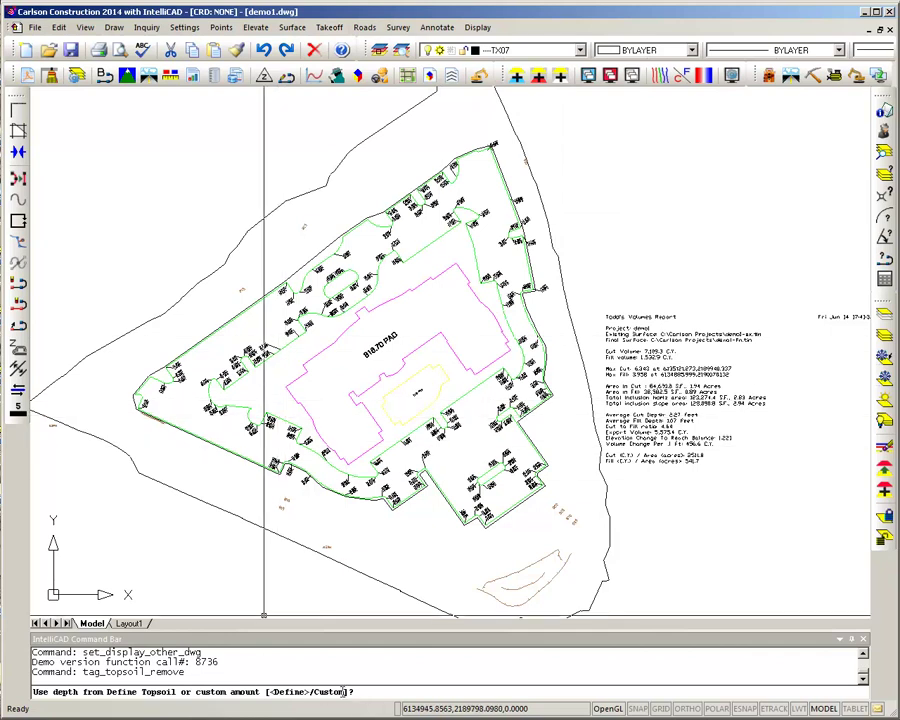
text(c)
key(Return)
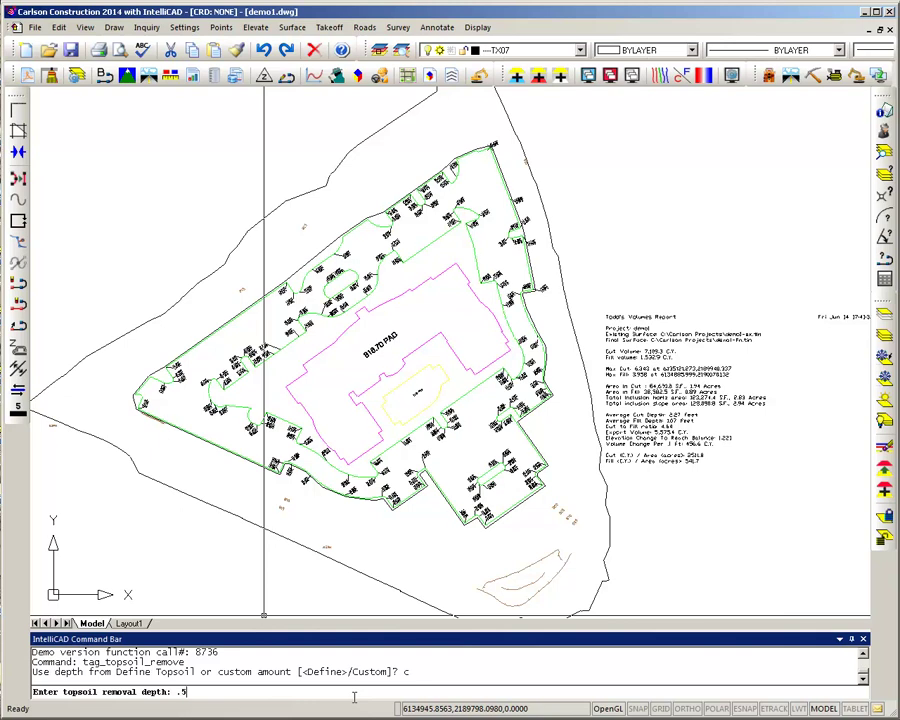
key(Return)
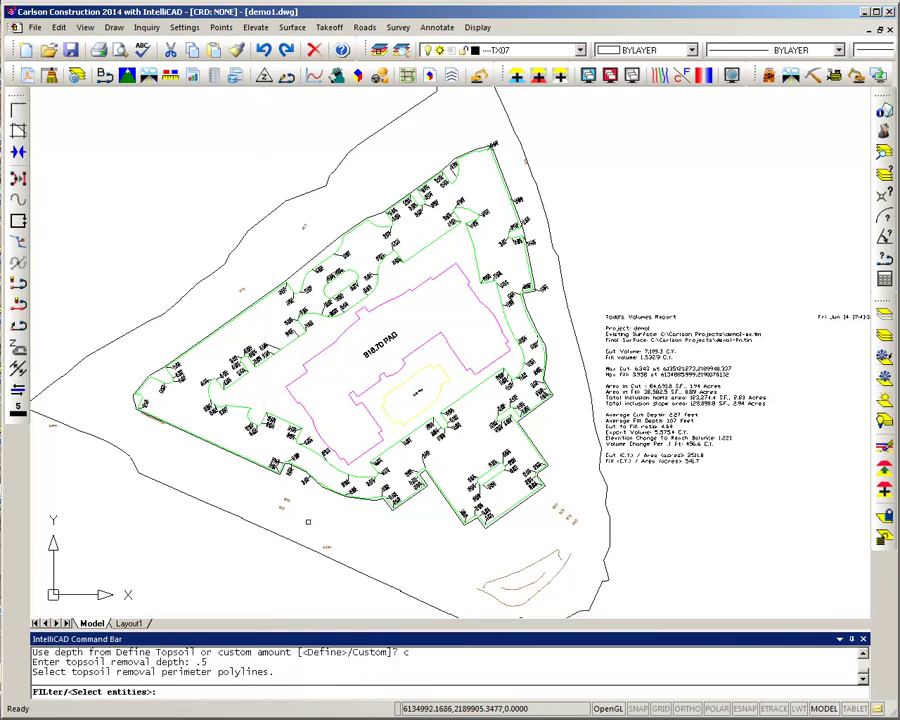
click(280, 537)
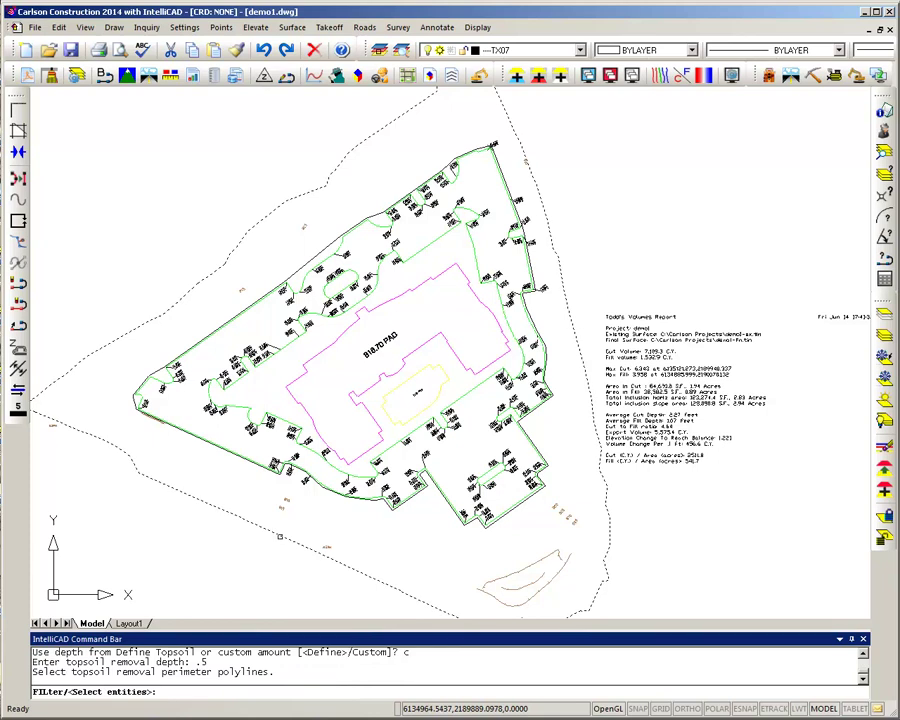
click(280, 537)
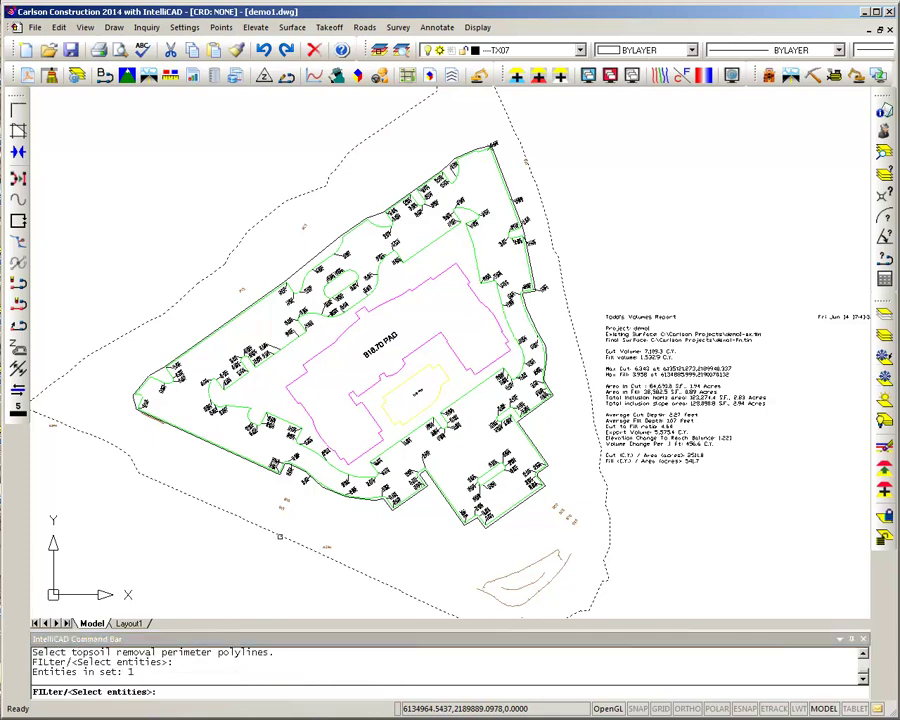
key(Return)
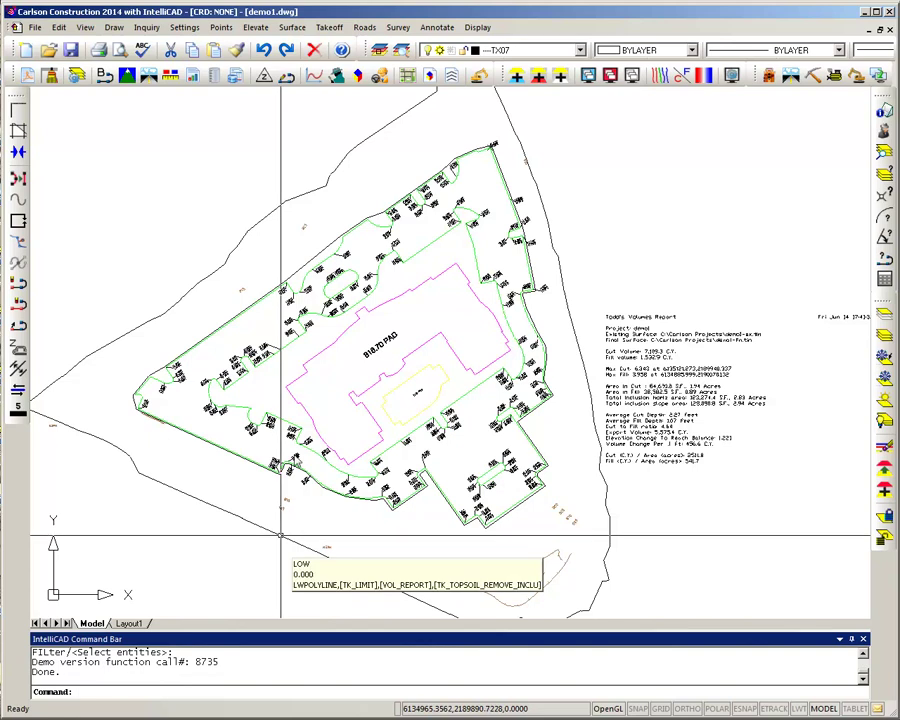
- Set the inner curb line, building pad, courtyard outline and curb islands as topsoil replacement perimeters with a custom depth of .5
click(322, 29)
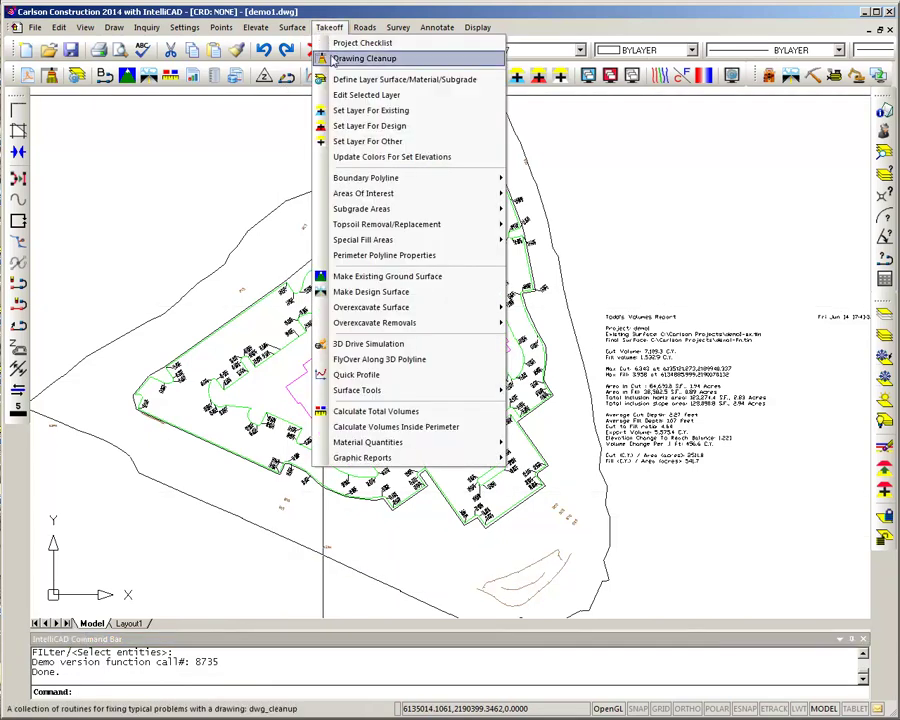
mouse_move(454, 226)
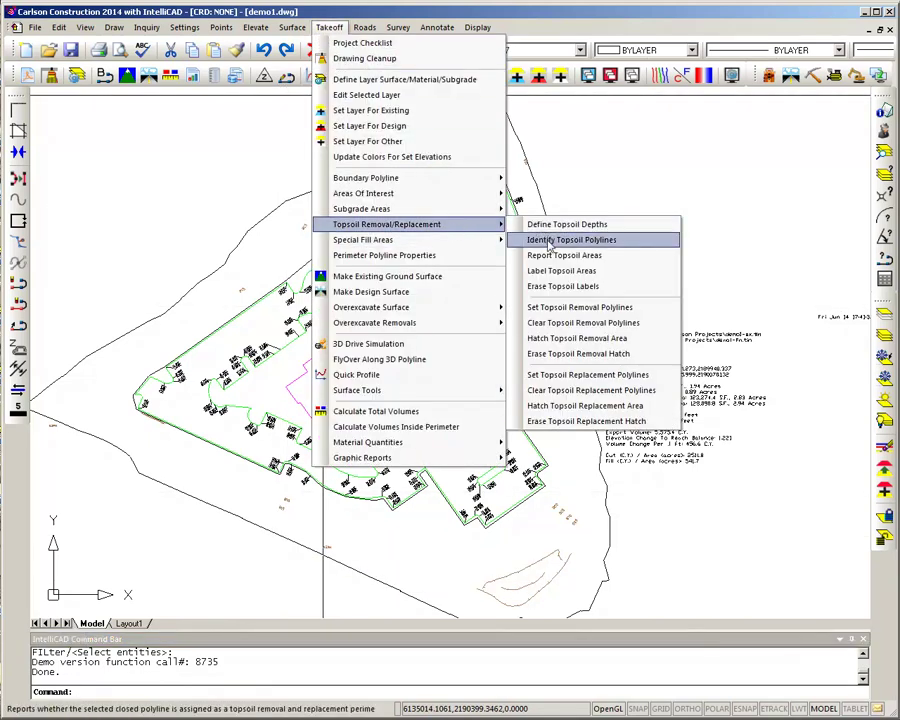
click(577, 380)
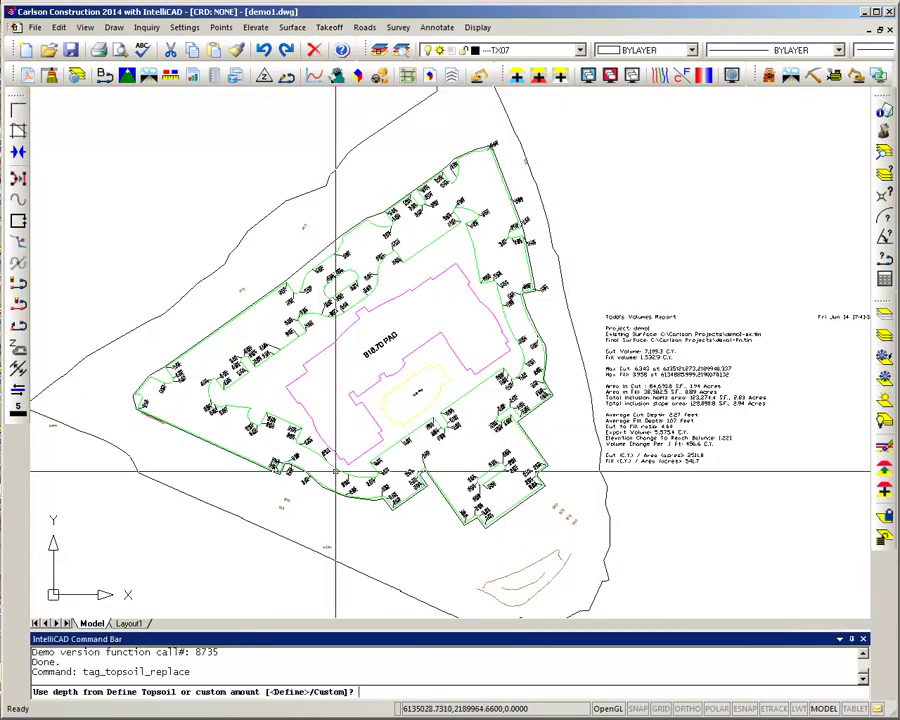
key(Return)
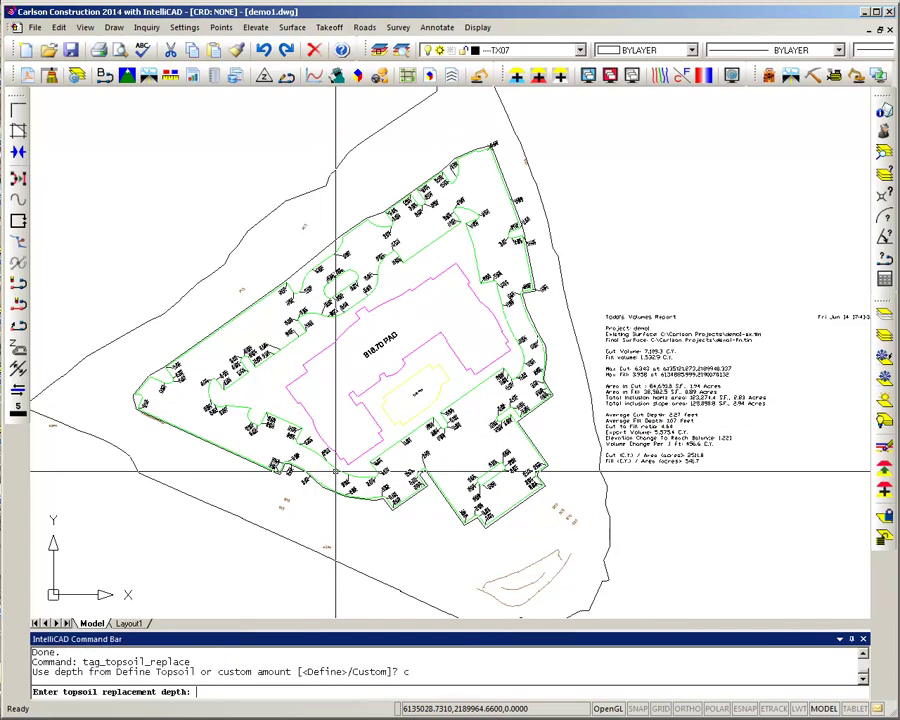
text(.5)
key(Return)
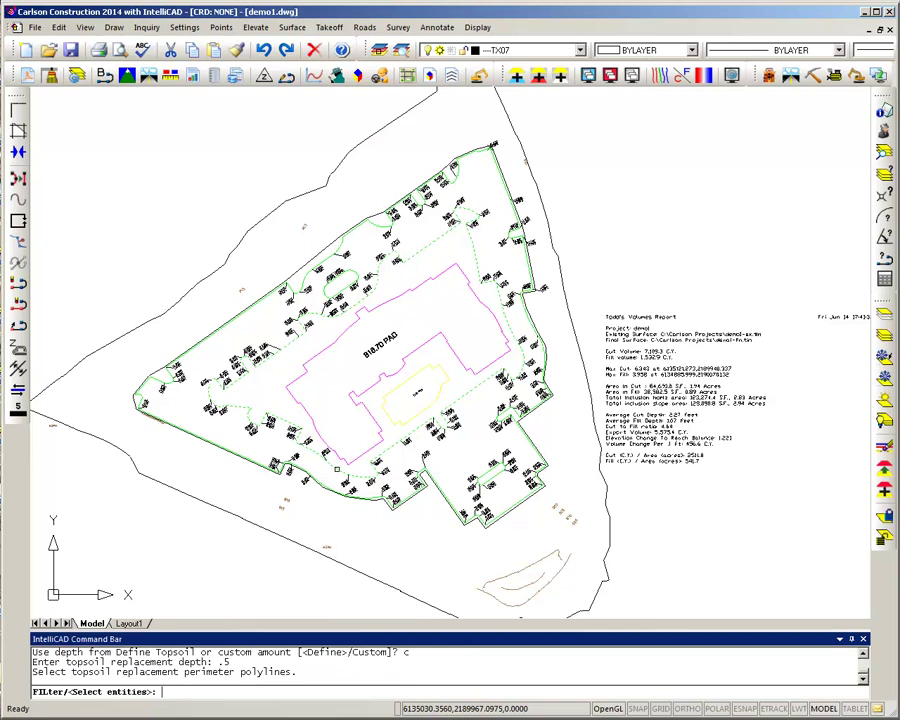
click(285, 345)
click(315, 353)
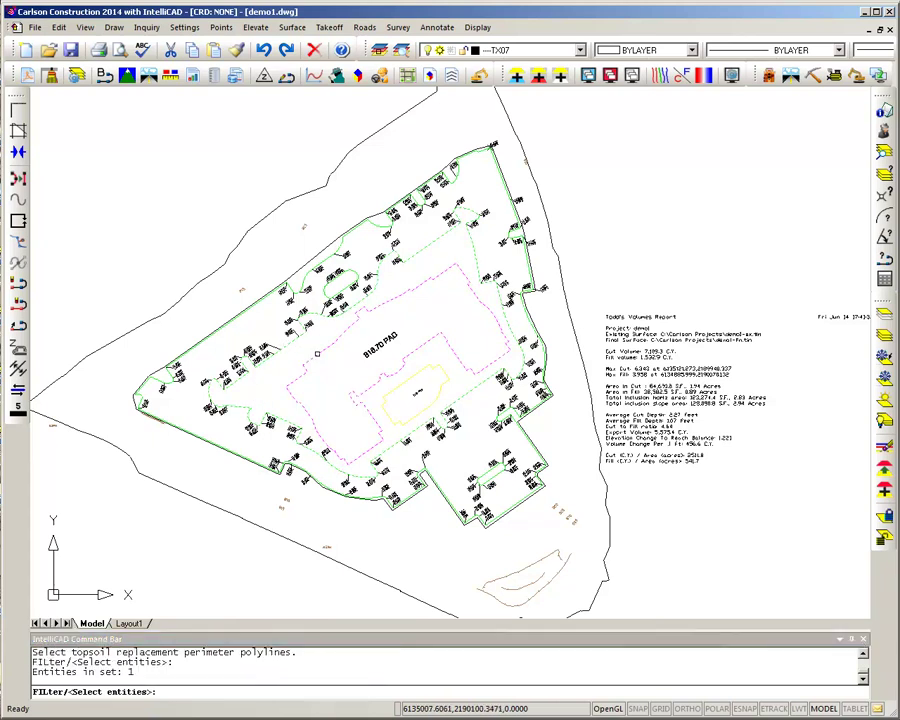
click(389, 391)
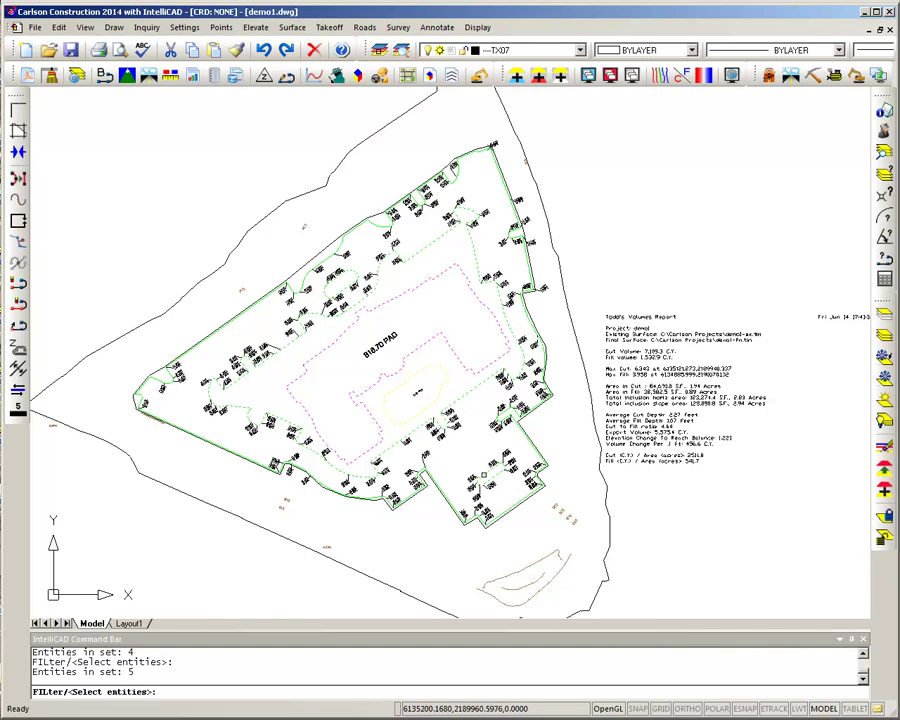
key(Return)
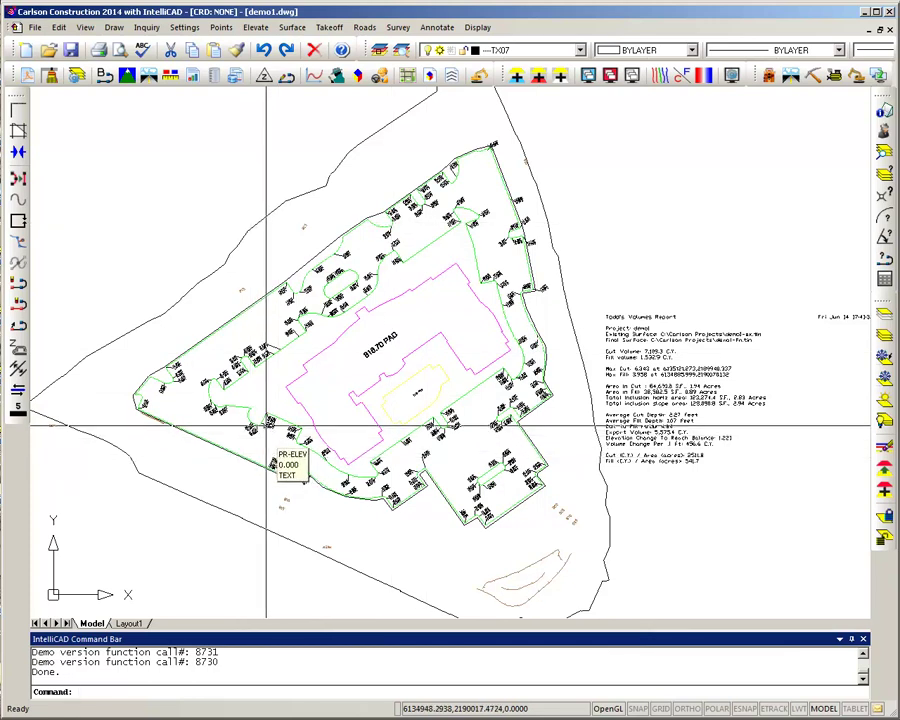
- Check the topsoil replacement area by hatching it with magenta ANSI31 at automatic scale, and undo the hatch
click(326, 30)
mouse_move(402, 230)
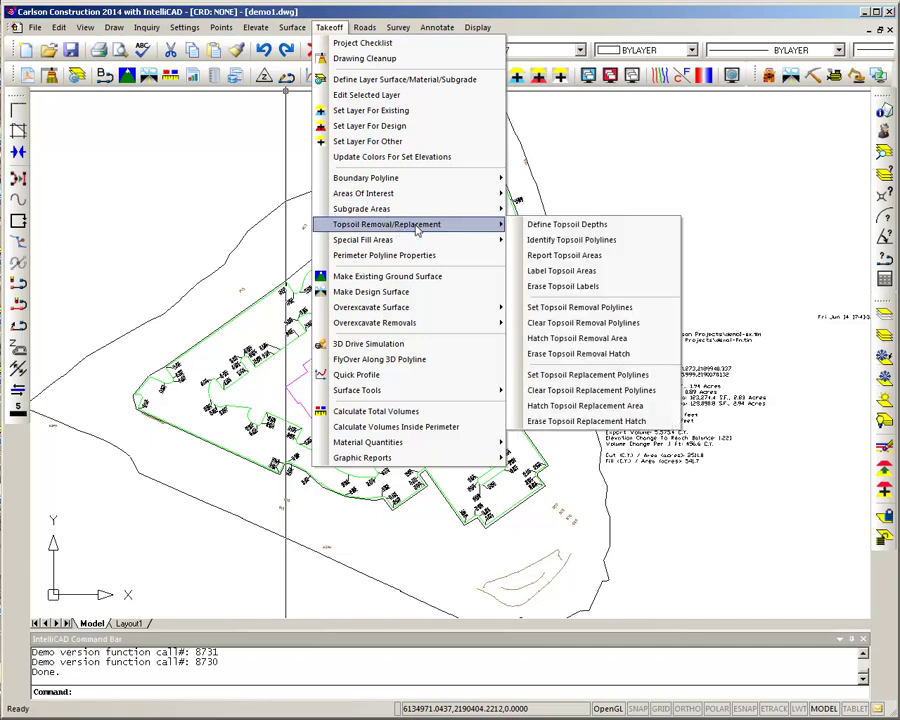
click(582, 407)
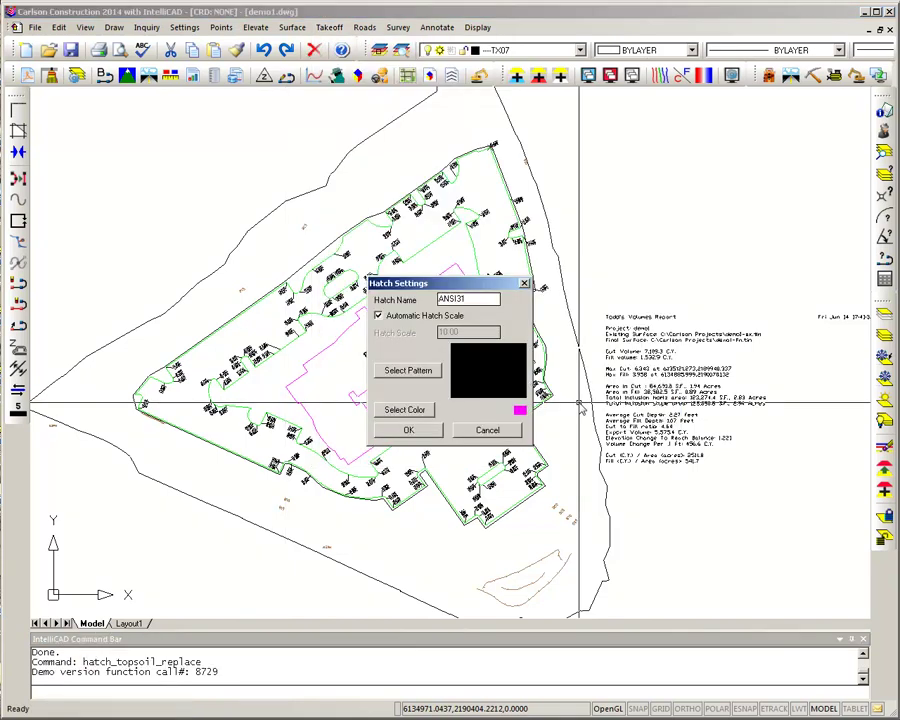
click(406, 429)
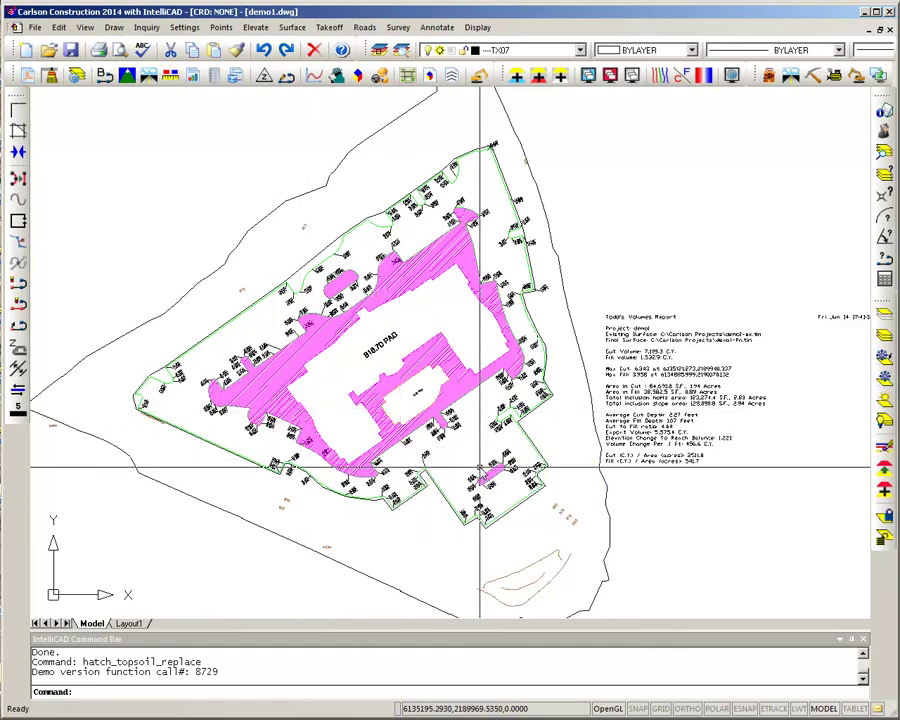
click(263, 49)
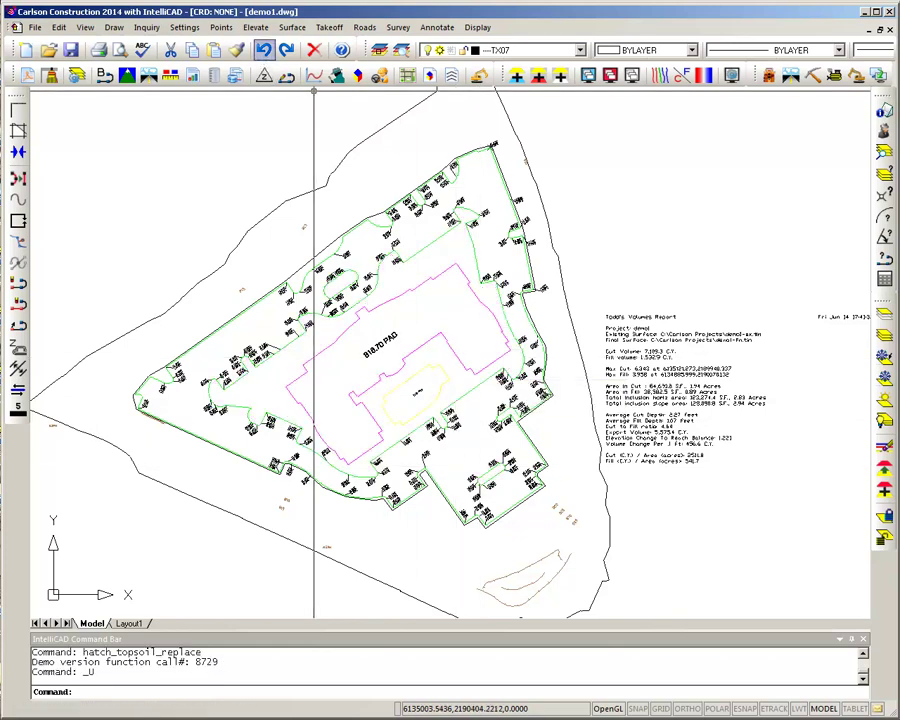
- Check the topsoil removal area by hatching it with magenta ANSI31 at automatic scale, and undo the hatch
click(330, 29)
mouse_move(466, 230)
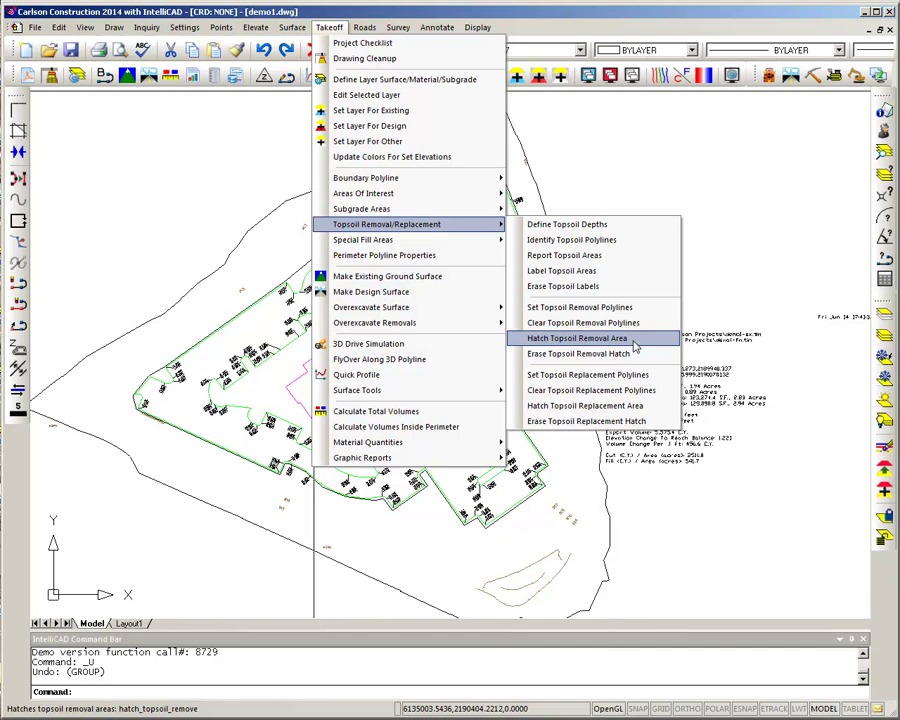
click(633, 343)
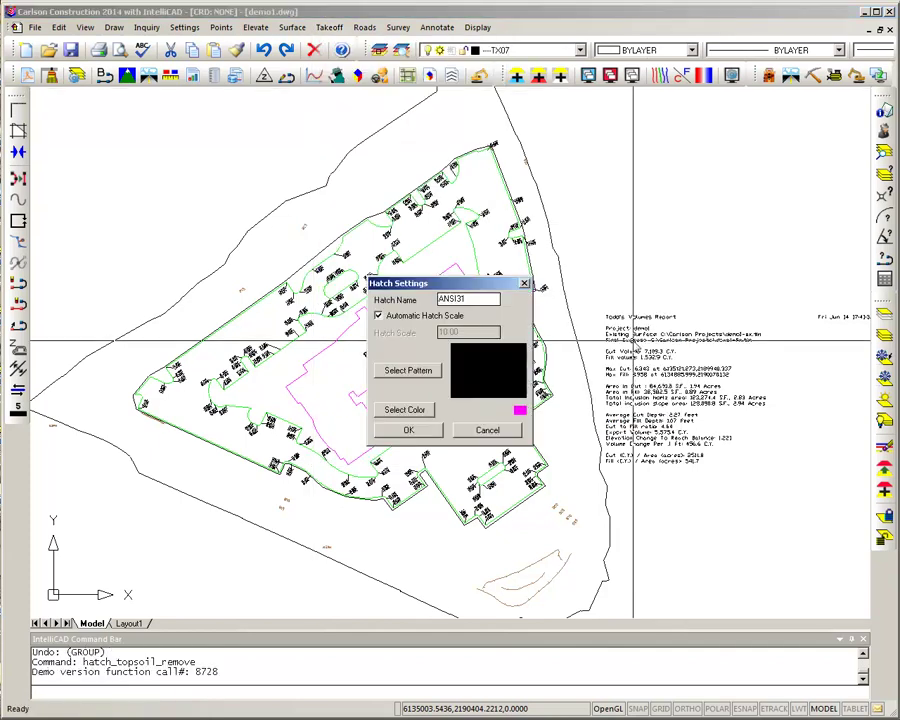
click(408, 430)
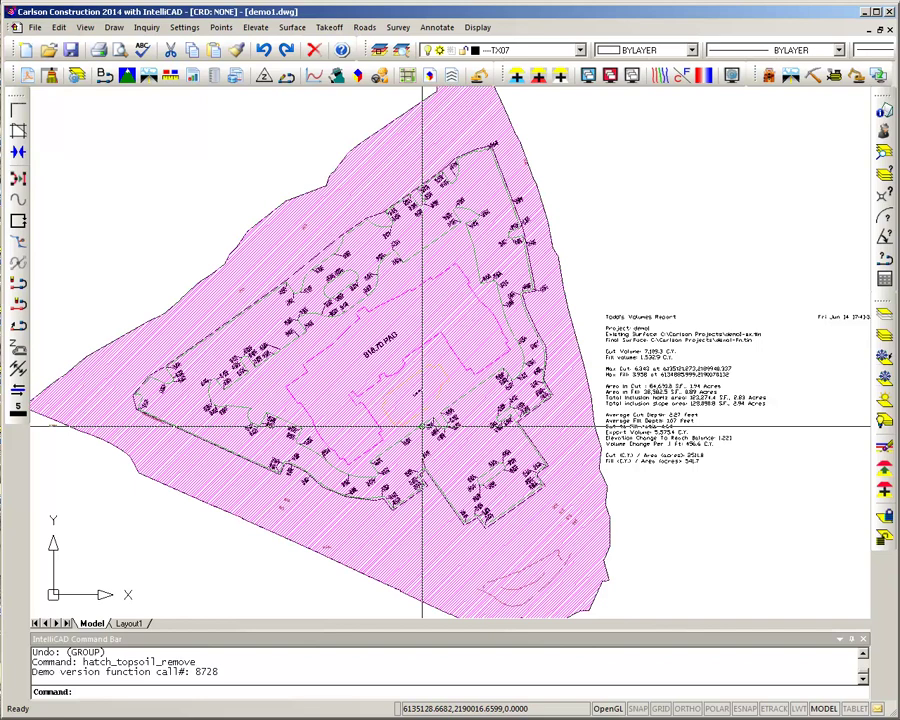
click(263, 51)
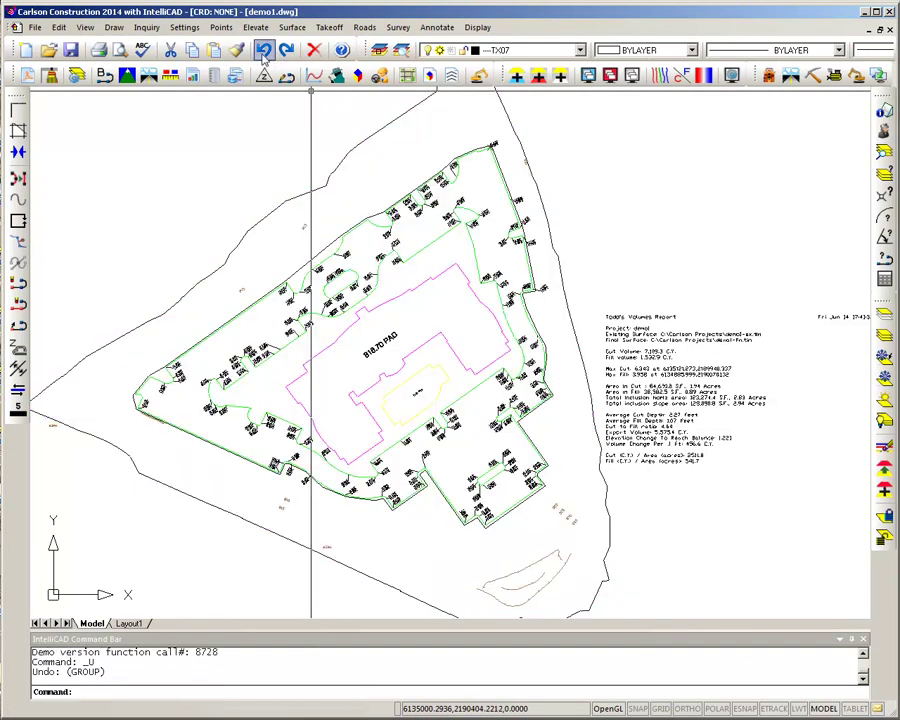
- Calculate the total site volumes, updating the existing and design surface models and sending the report to the Standard Report Viewer
click(172, 82)
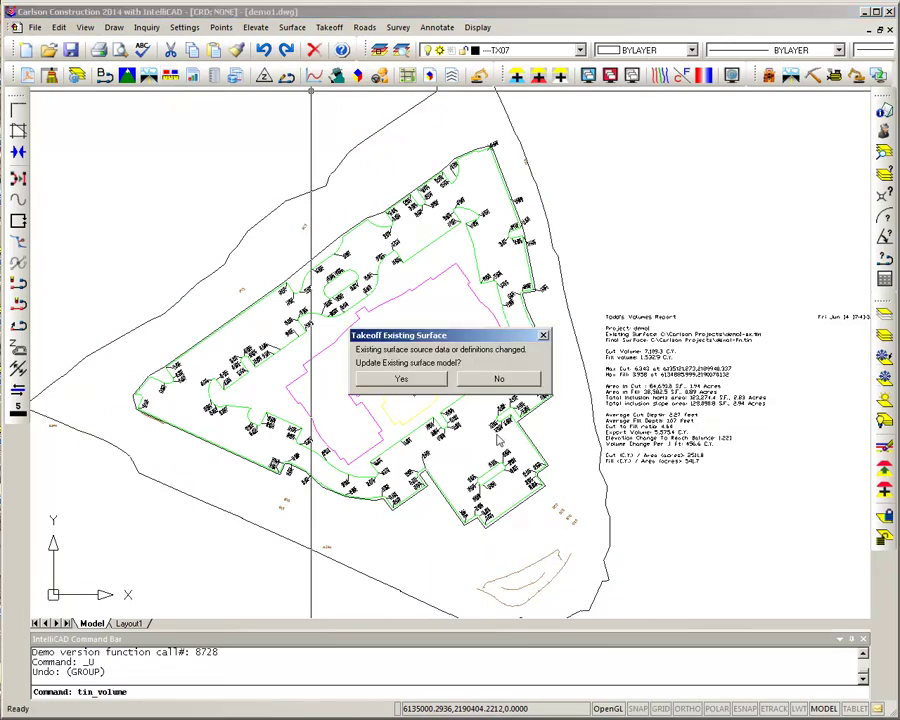
click(402, 381)
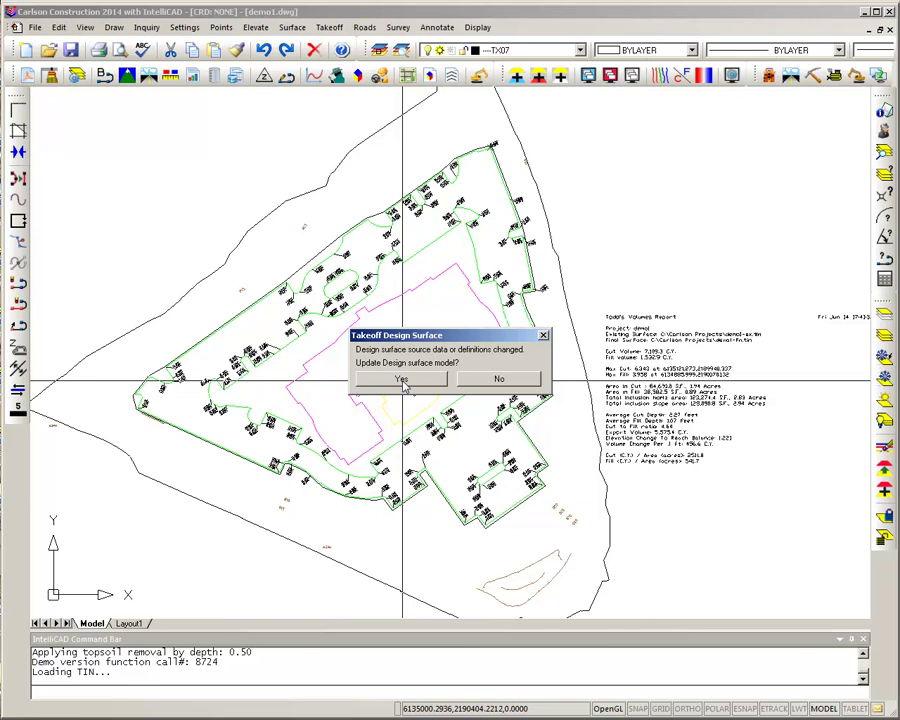
click(401, 381)
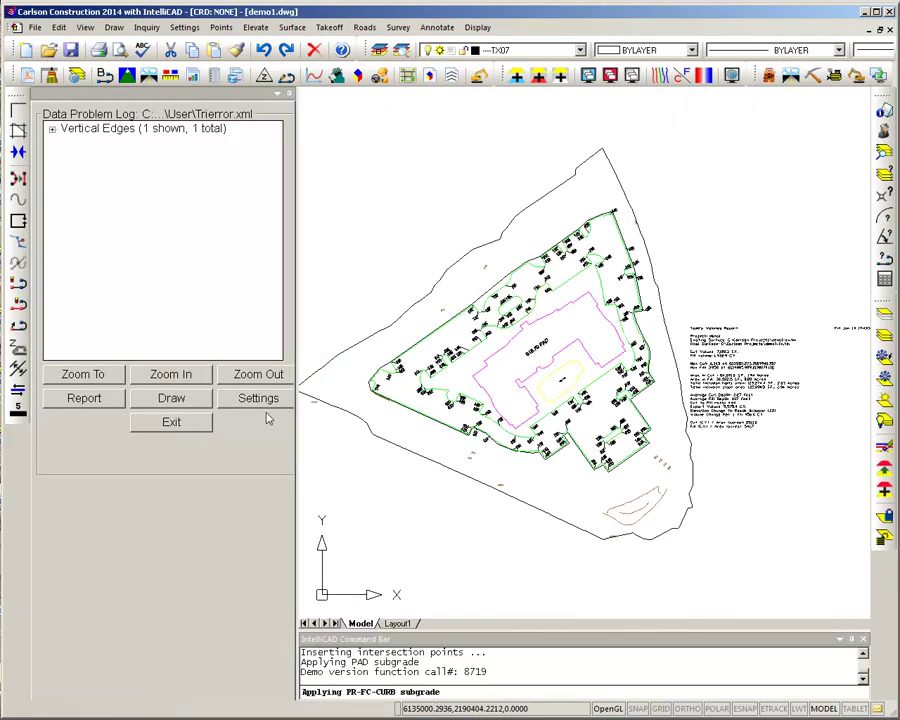
click(181, 428)
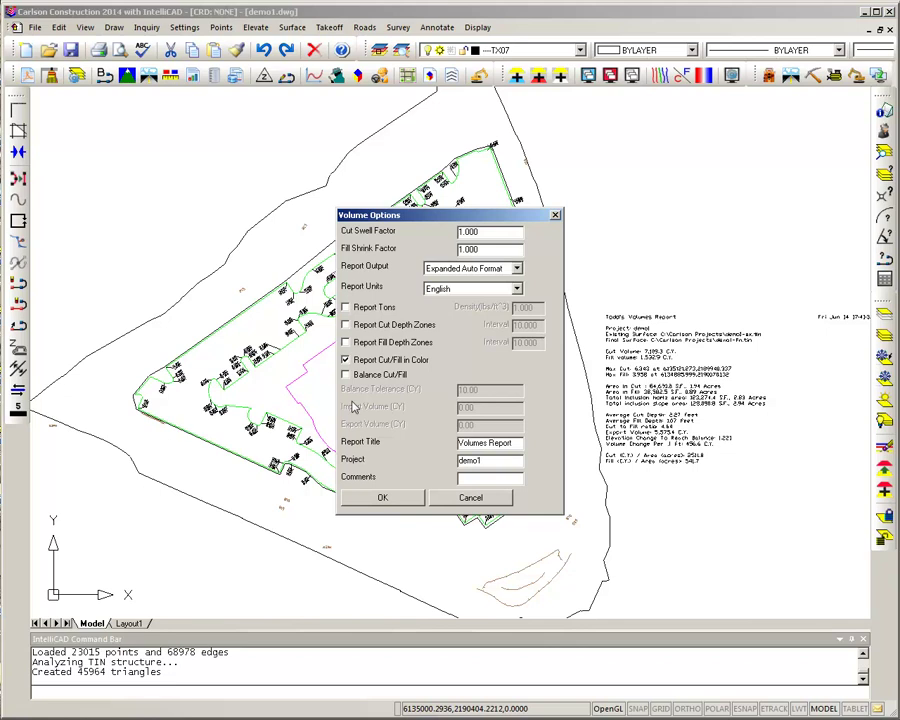
click(508, 270)
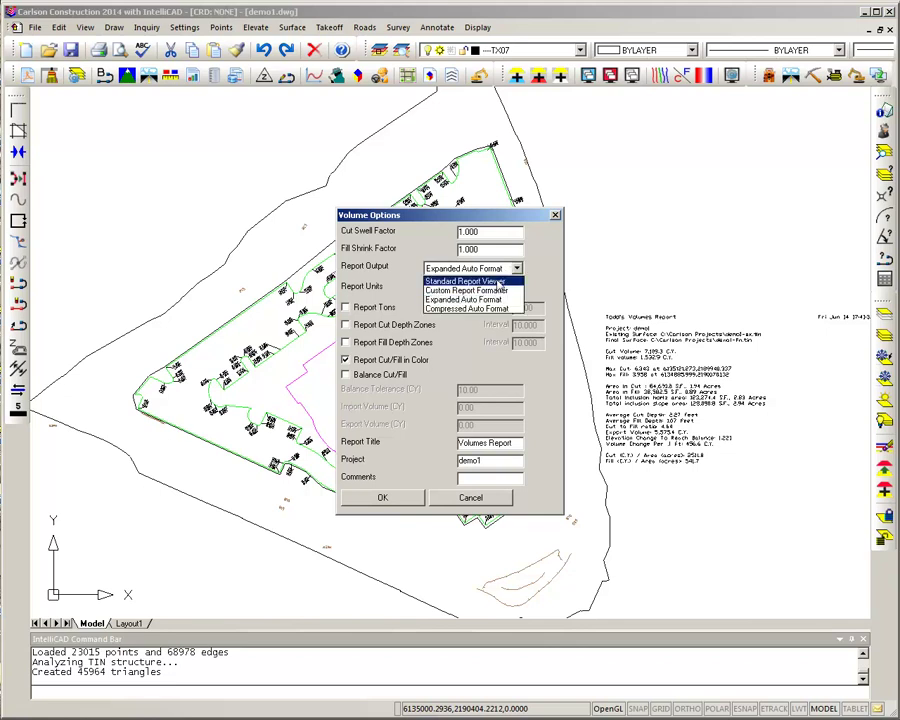
click(495, 283)
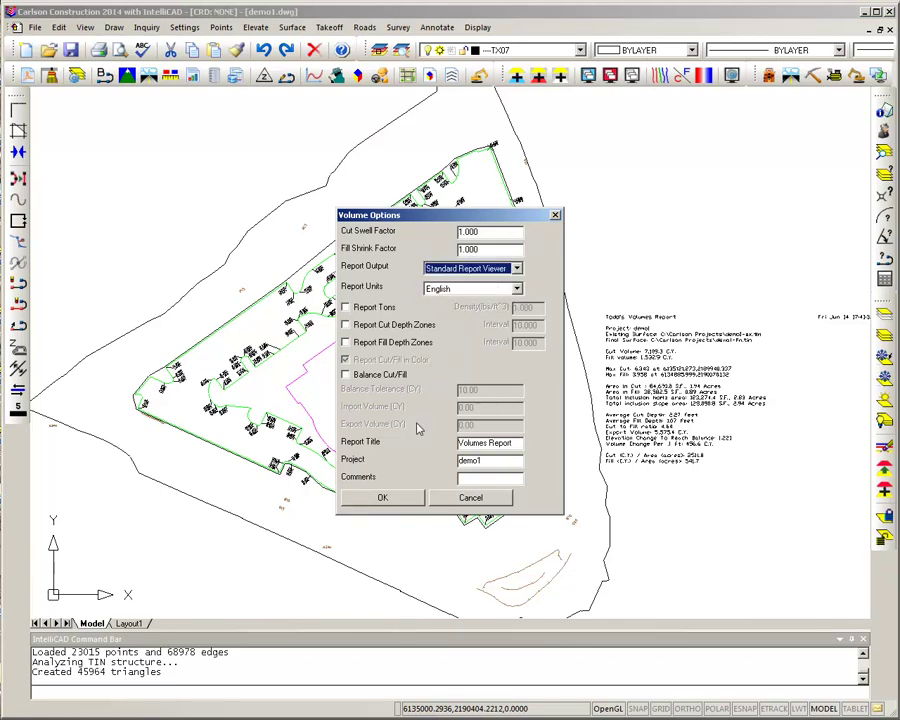
click(382, 497)
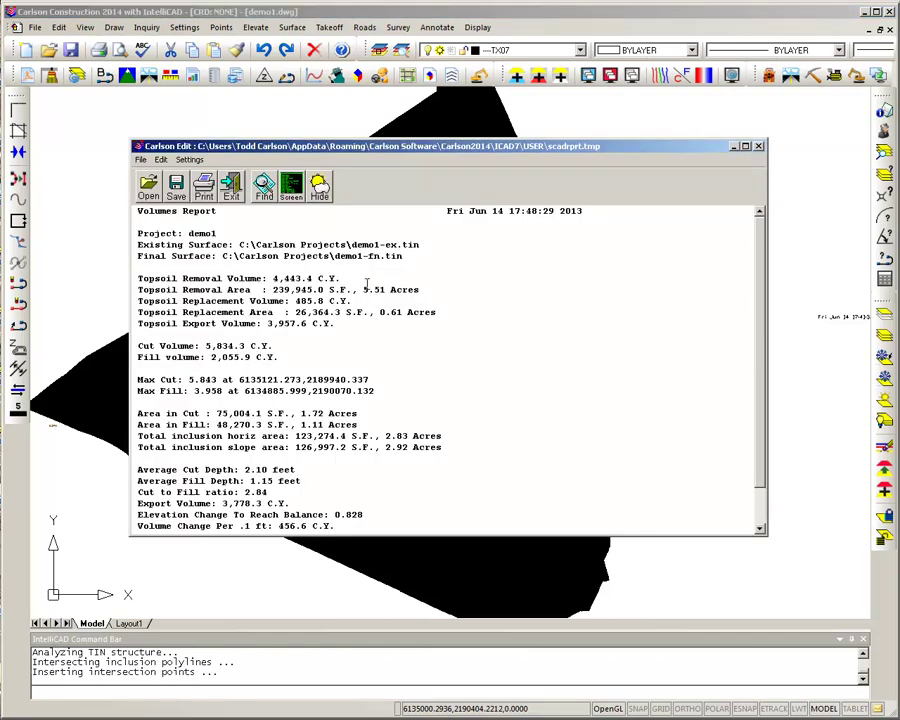
- Review the topsoil removal and replacement volumes and areas and the cut and fill volumes in the report, and close it
drag(350, 279, 127, 292)
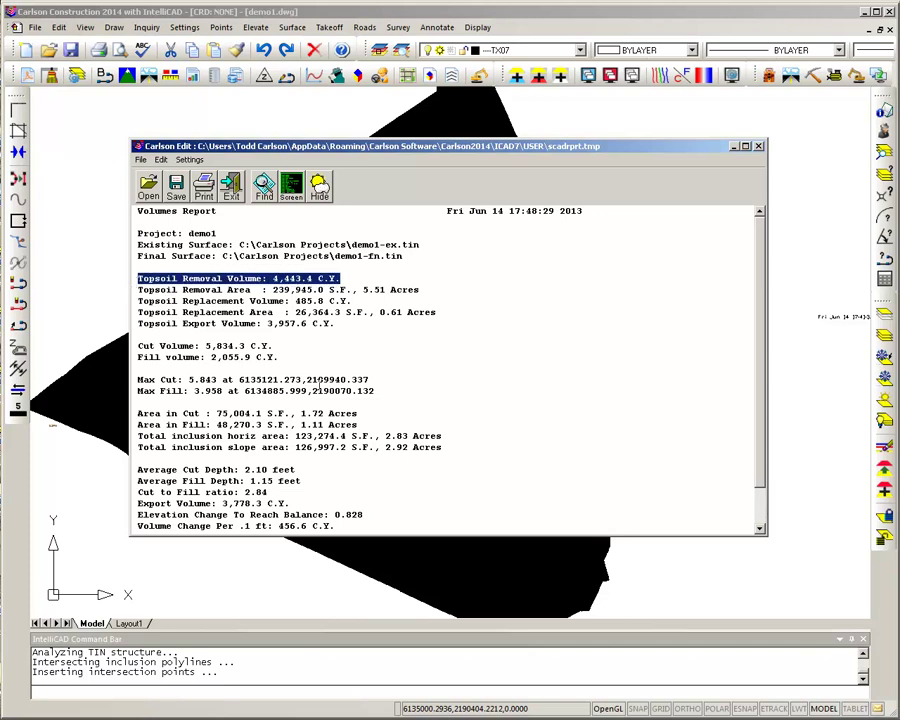
drag(352, 300, 131, 300)
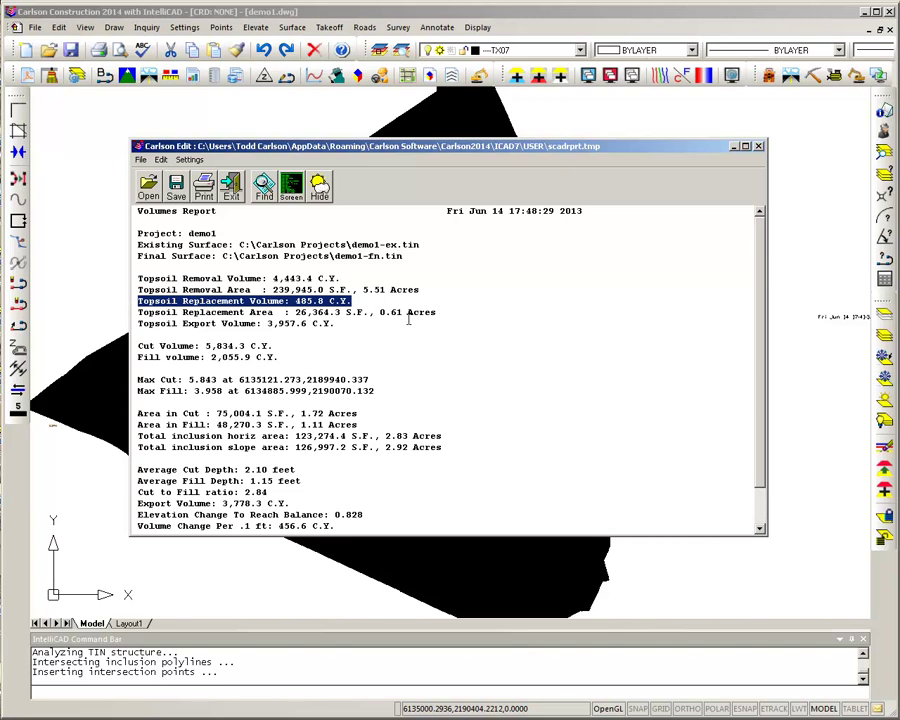
drag(437, 312, 370, 313)
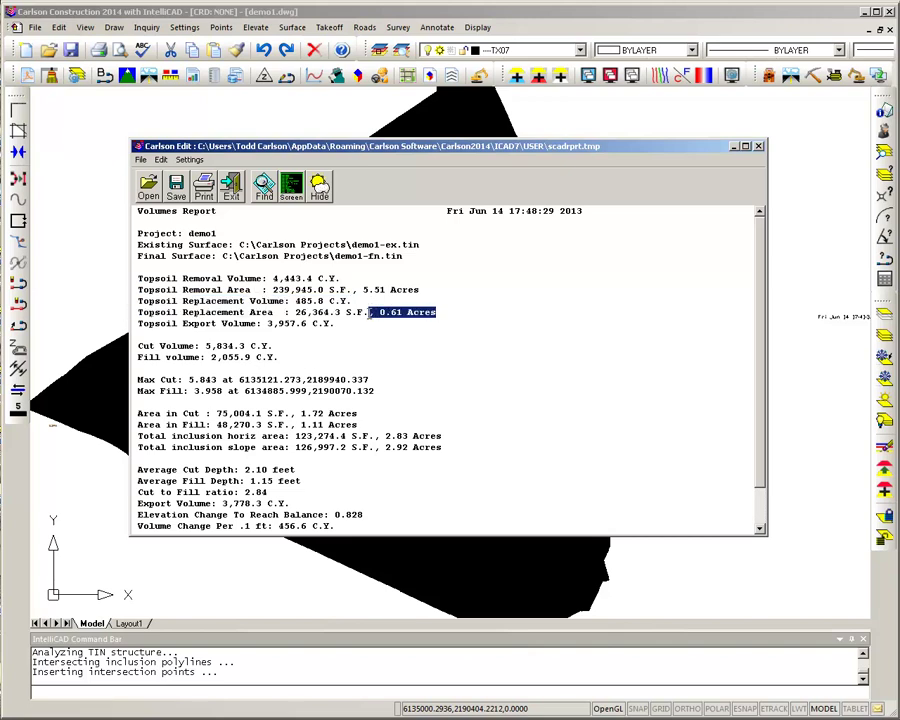
drag(419, 290, 295, 301)
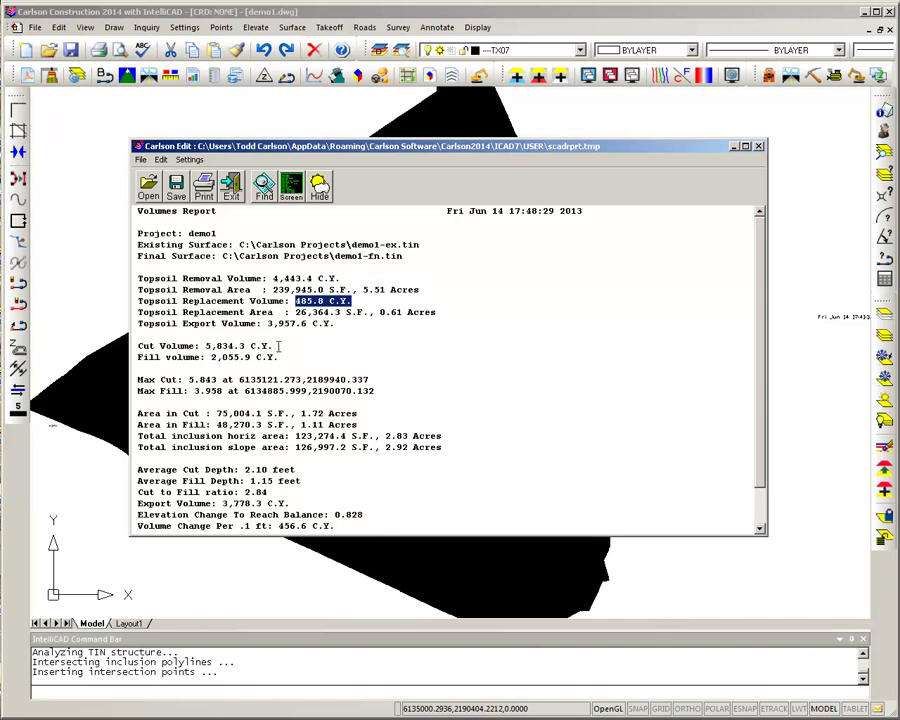
drag(272, 346, 137, 346)
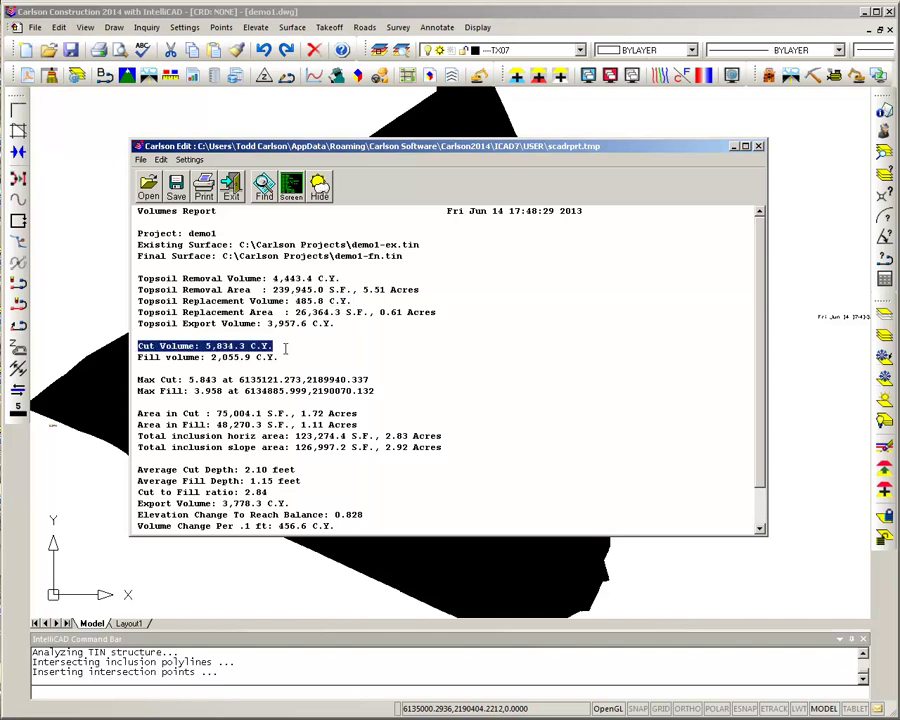
drag(300, 357, 137, 357)
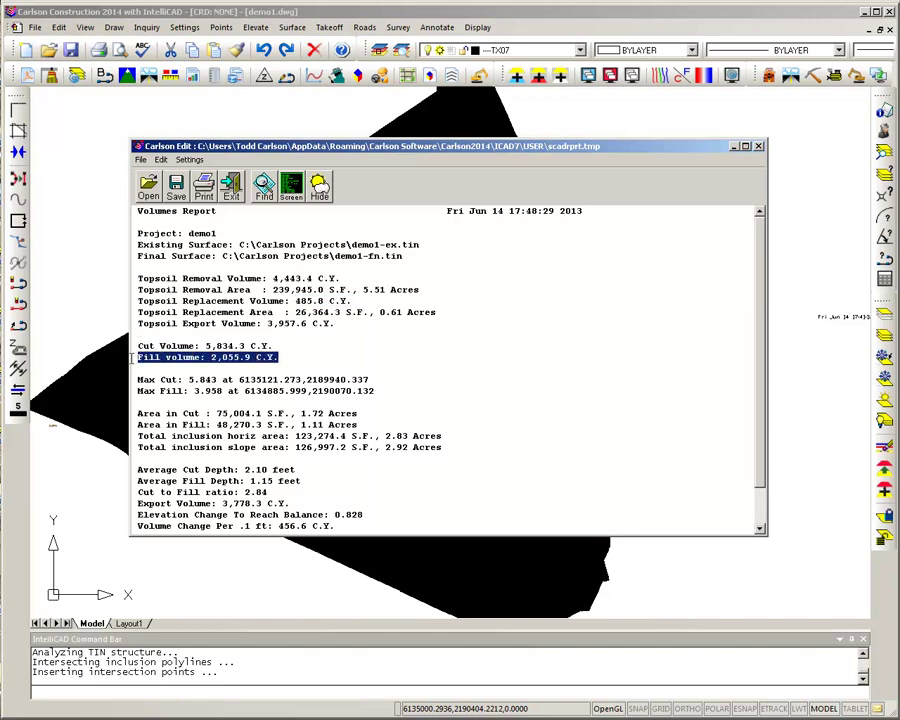
click(308, 342)
scroll(365, 280, down, 2)
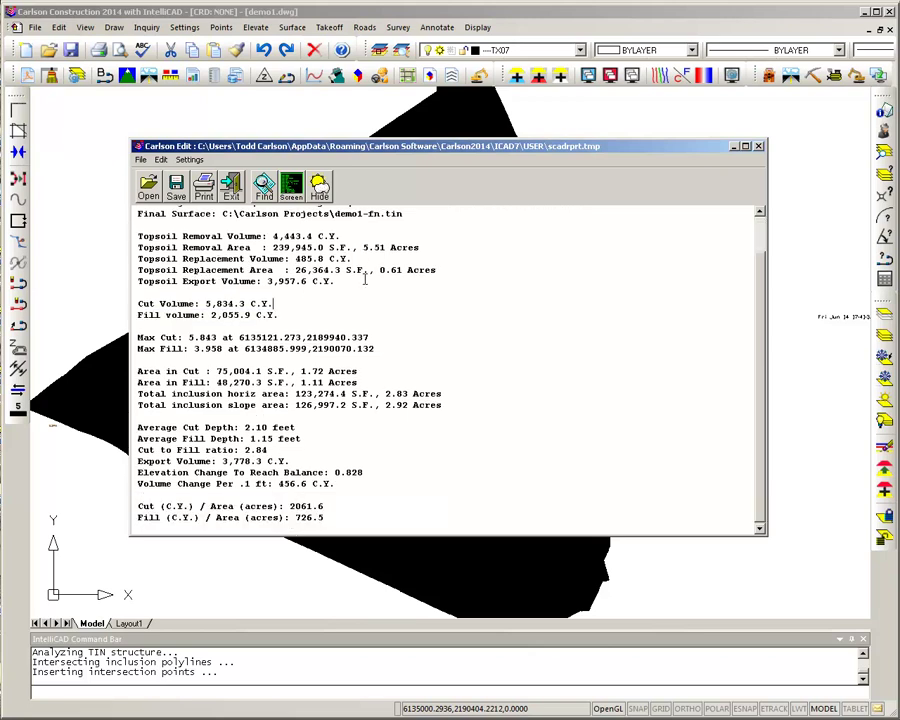
click(231, 186)
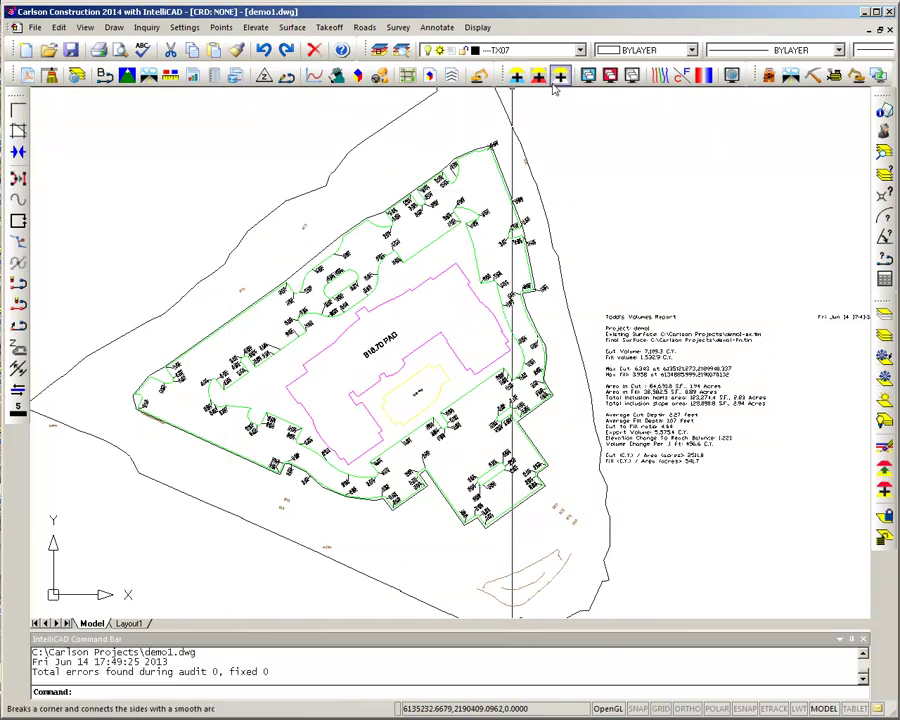
- Hide the other-layer linework and generate a material quantities report for the entire drawing, limited by the boundary
click(631, 76)
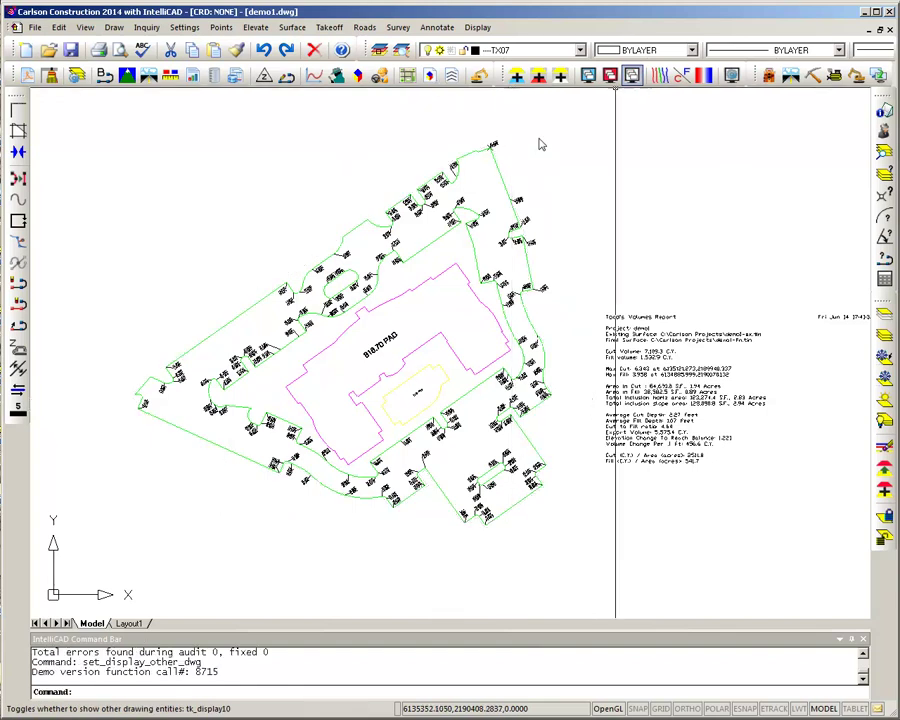
click(190, 76)
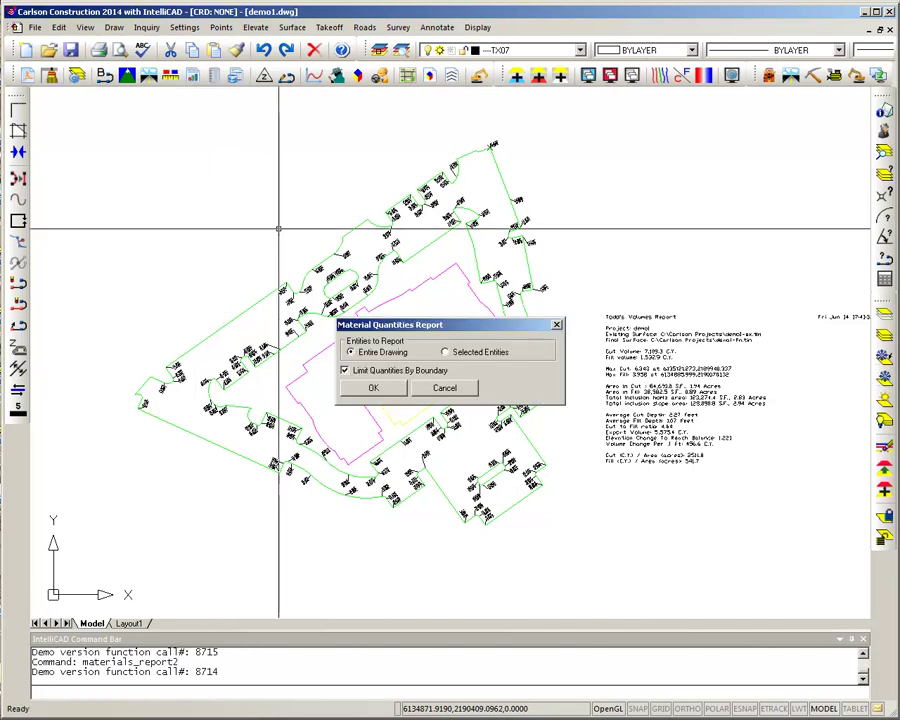
click(375, 389)
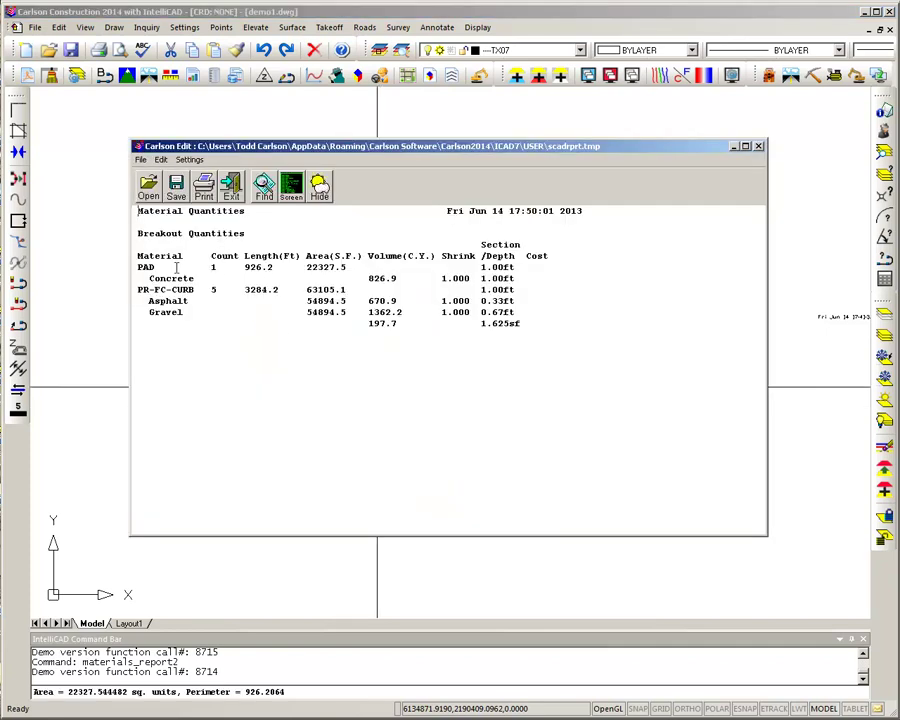
- Review the pad concrete volume and the PR-FC-CURB asphalt and gravel volumes in the material quantities report
double_click(147, 267)
drag(399, 279, 368, 279)
drag(194, 289, 137, 290)
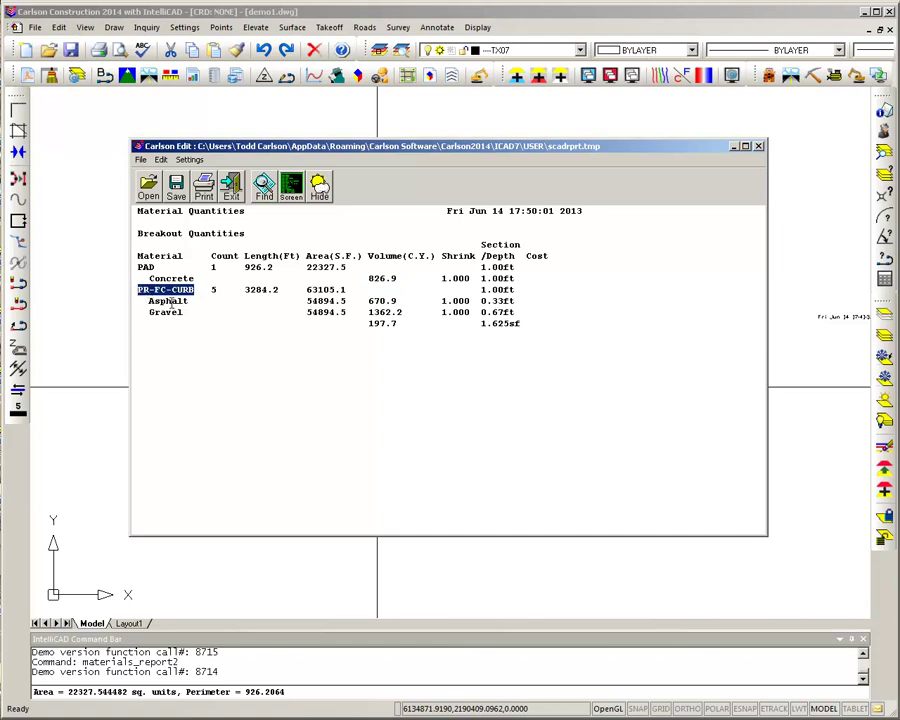
drag(398, 301, 365, 312)
click(409, 315)
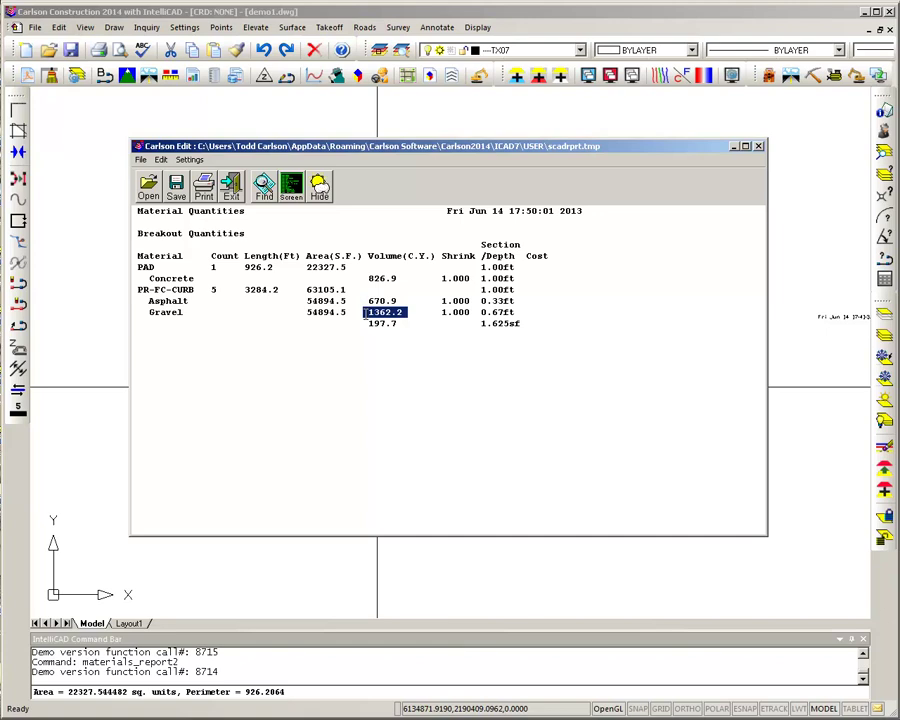
click(360, 340)
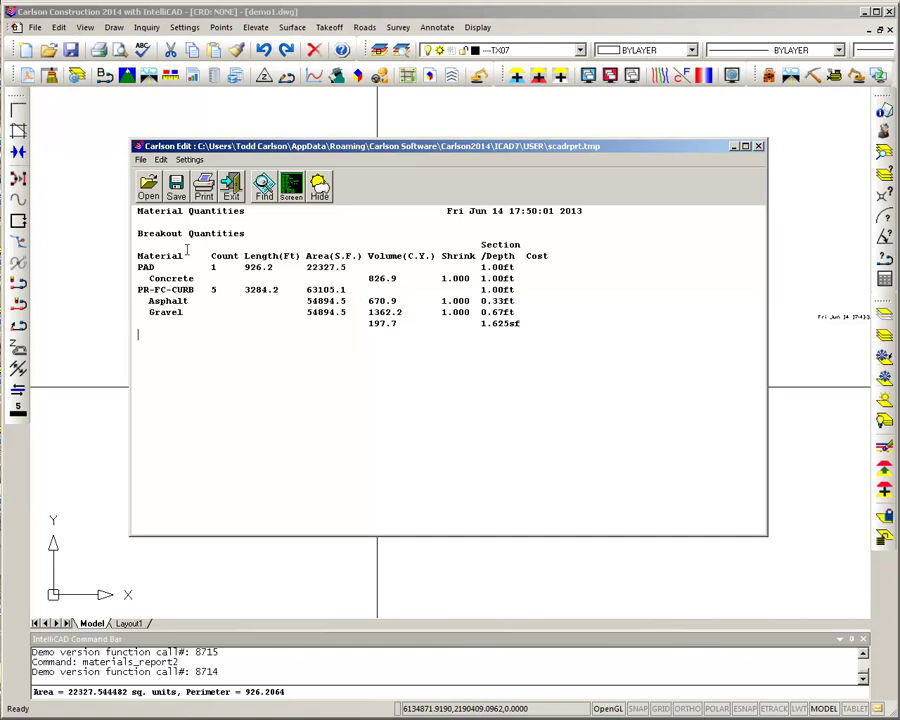
- Add the preparer's first name in possessive form before the Material Quantities heading, and close the report without saving the change
click(138, 211)
text(Todd's)
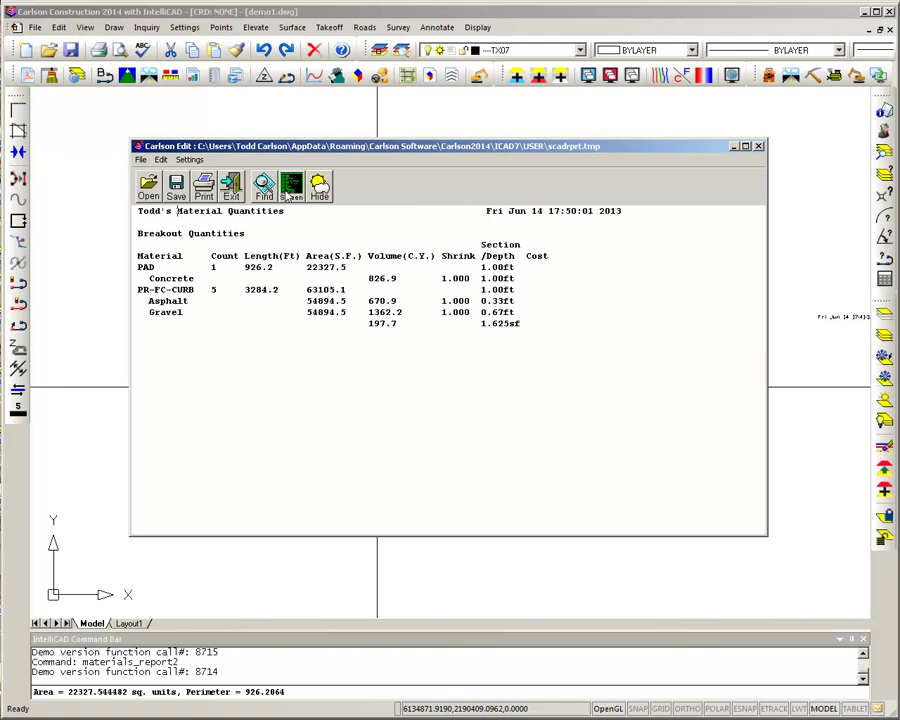
click(231, 192)
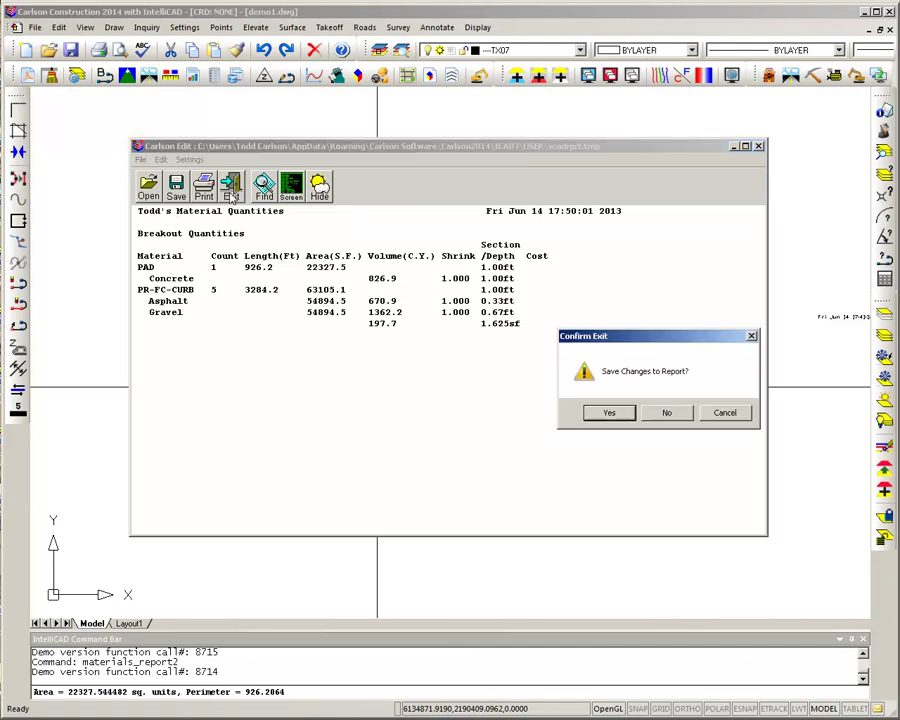
click(667, 414)
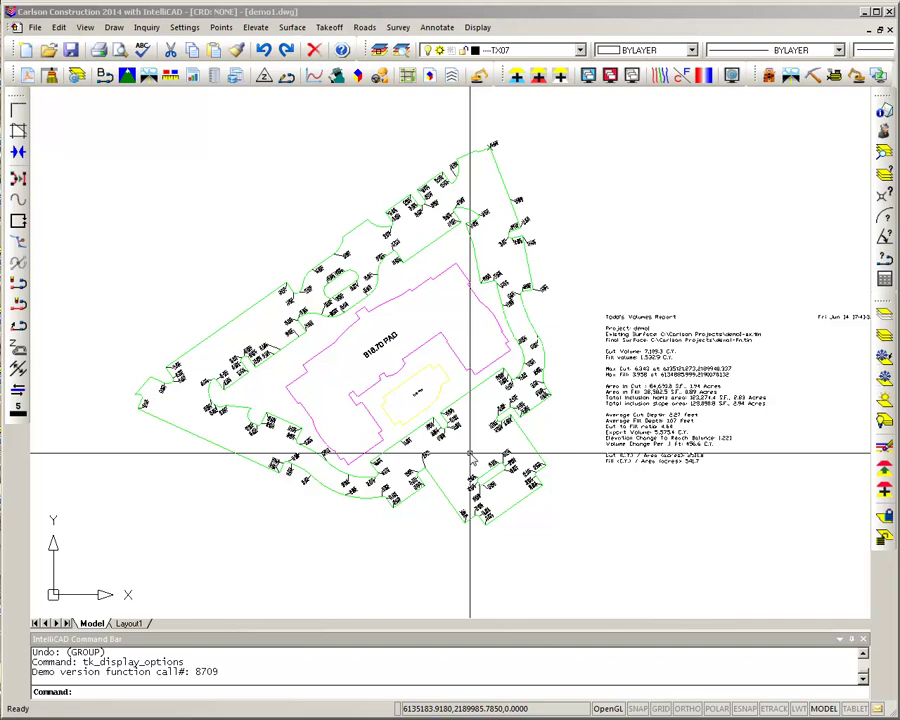
- Display the cut/fill color map and the cut/fill labels over the site
click(474, 28)
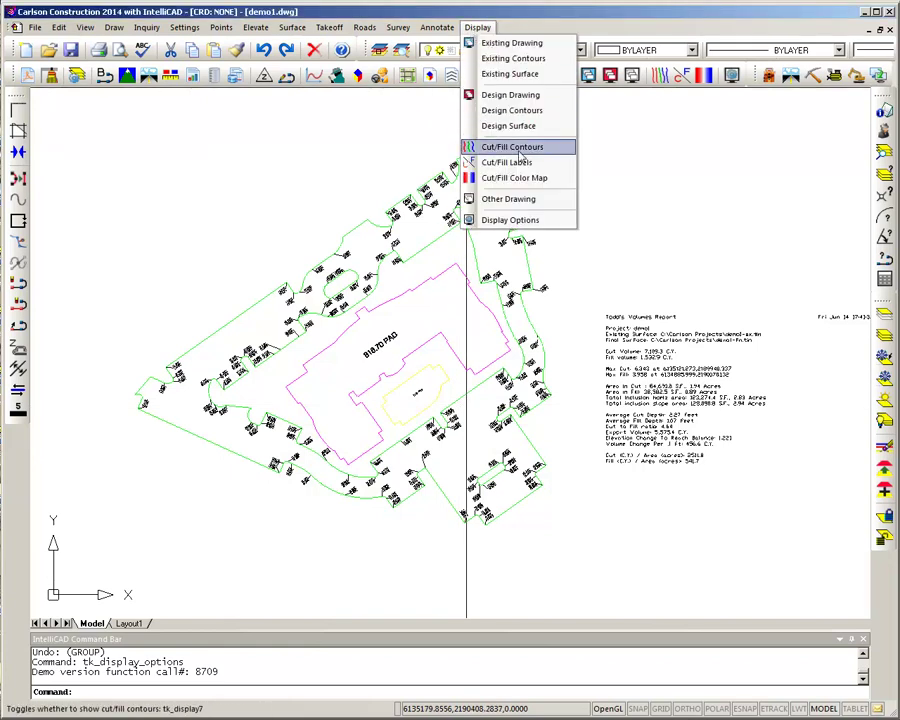
click(514, 180)
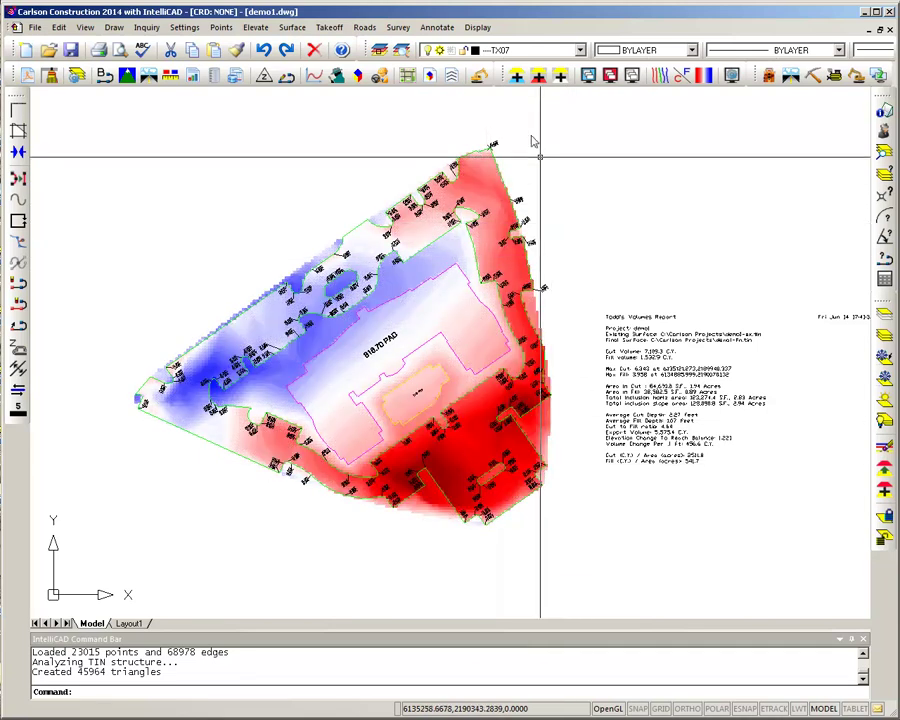
click(473, 29)
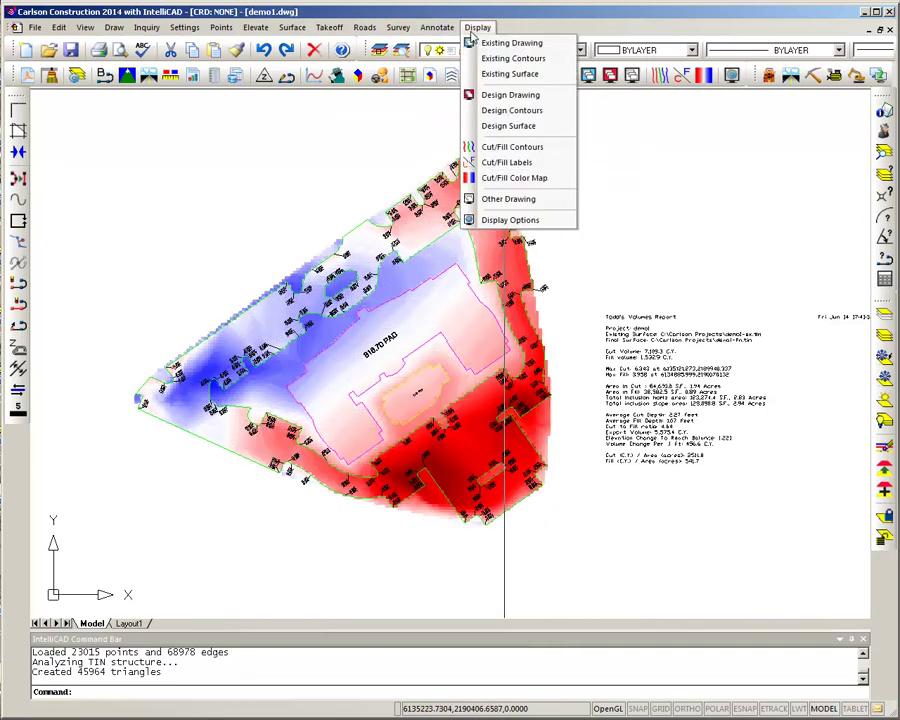
click(534, 162)
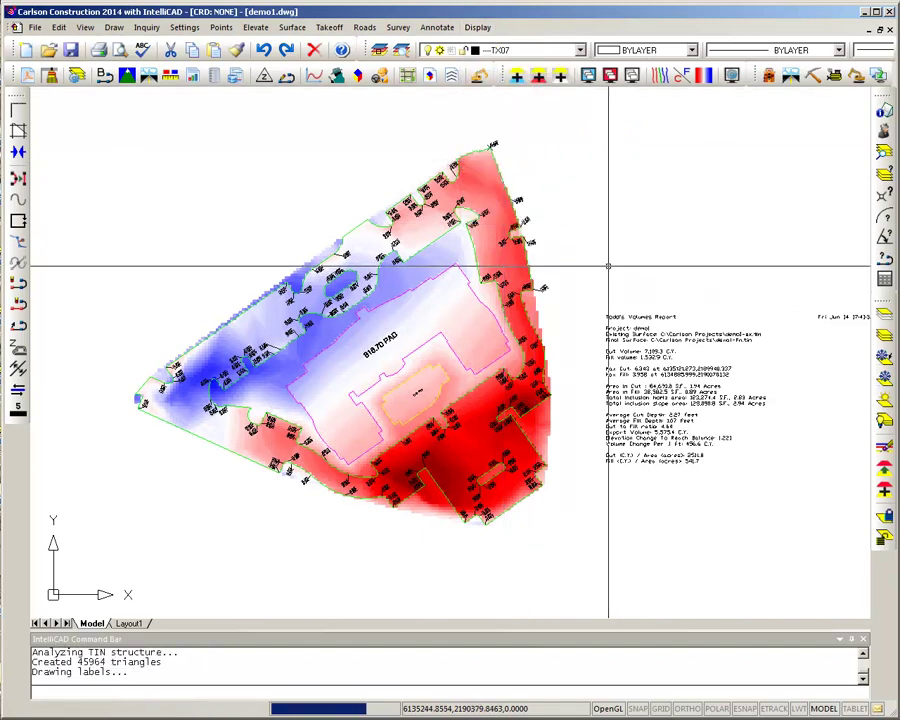
- Examine the proposed, existing and cut/fill elevation labels along the eastern curb, around the courtyard pad and across the building pad
scroll(591, 287, up, 5)
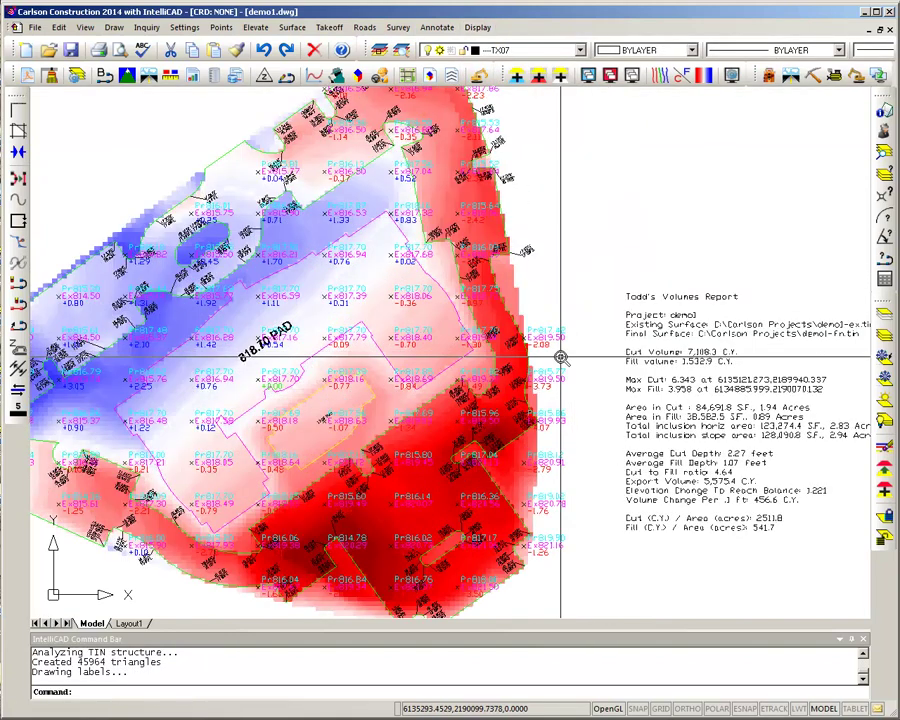
scroll(555, 370, up, 2)
mouse_move(510, 365)
middle_down()
mouse_move(683, 291)
mouse_move(686, 245)
middle_up()
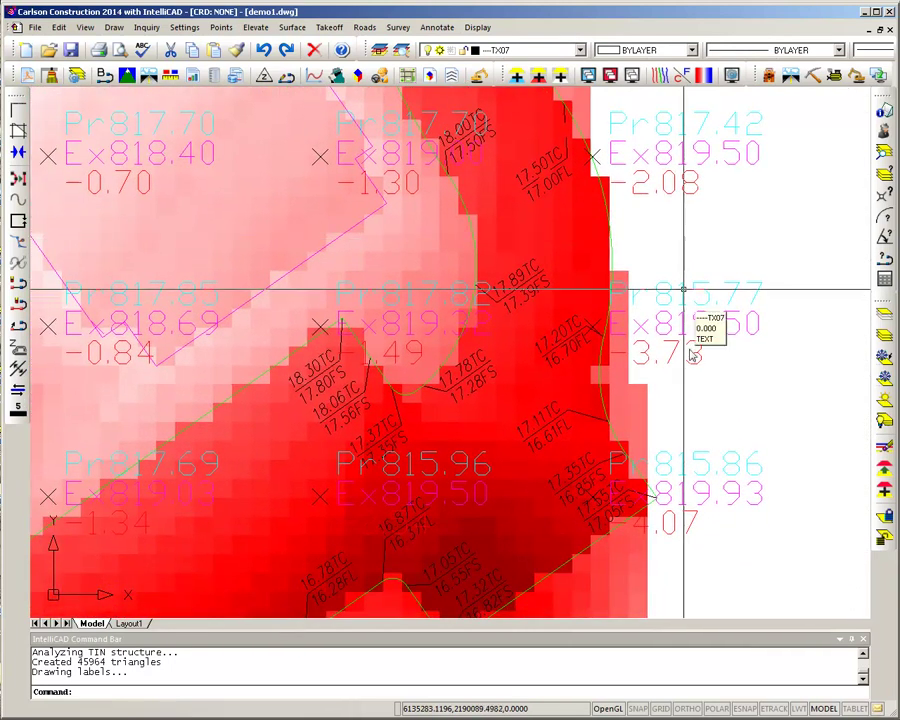
middle_drag(694, 395, 703, 186)
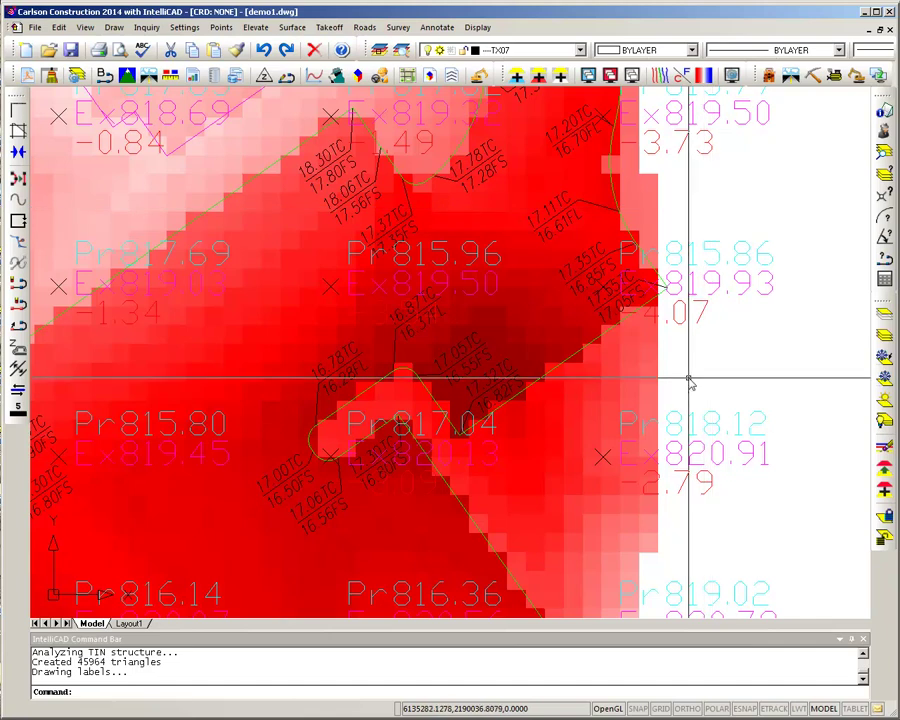
middle_drag(689, 377, 704, 215)
scroll(706, 228, down, 1)
middle_drag(400, 274, 618, 376)
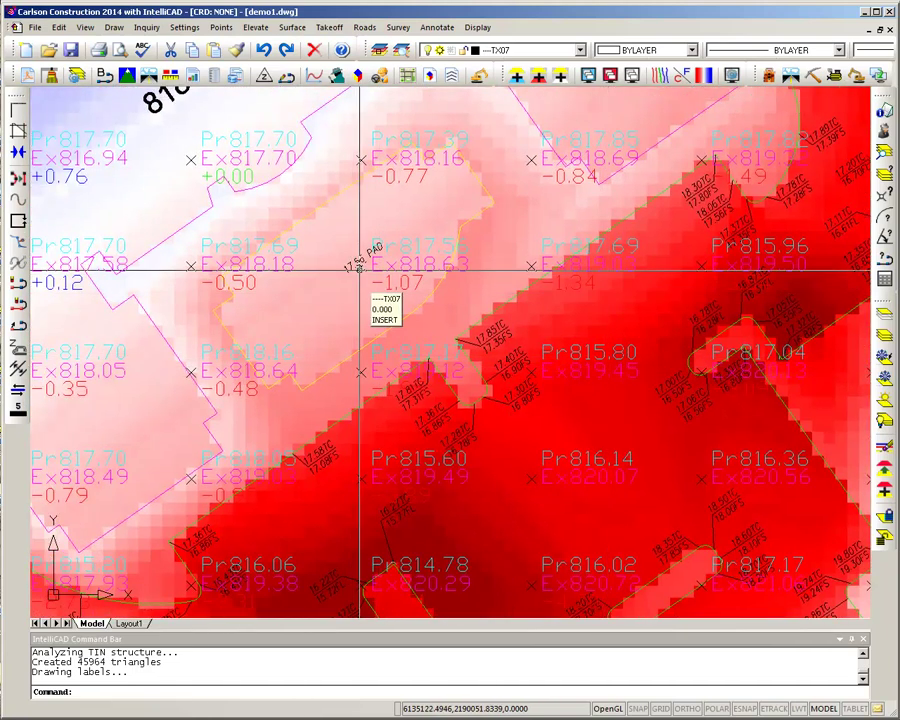
scroll(360, 270, up, 2)
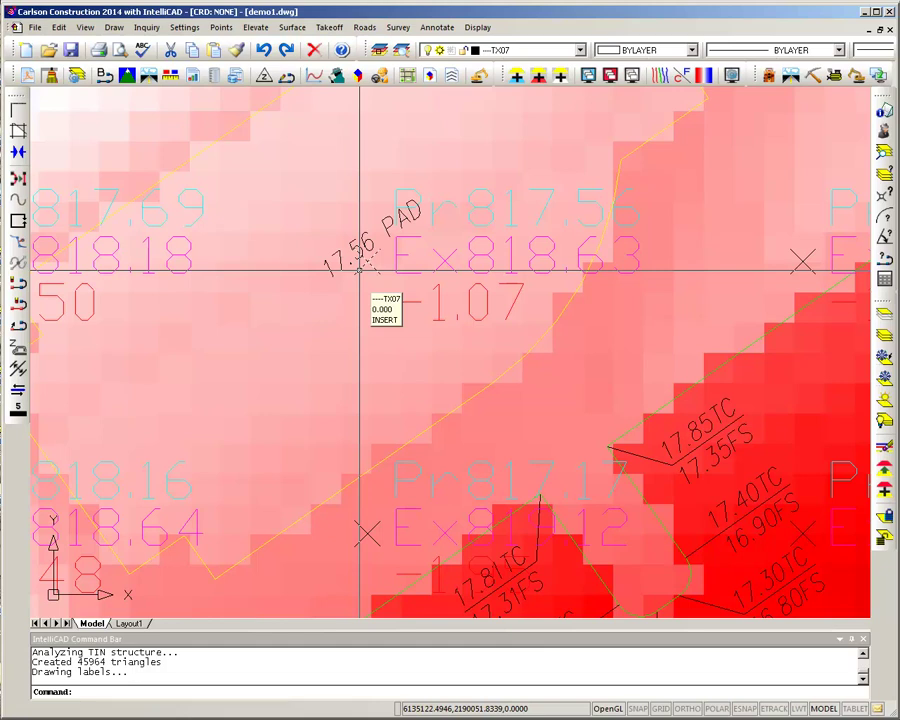
scroll(360, 270, down, 3)
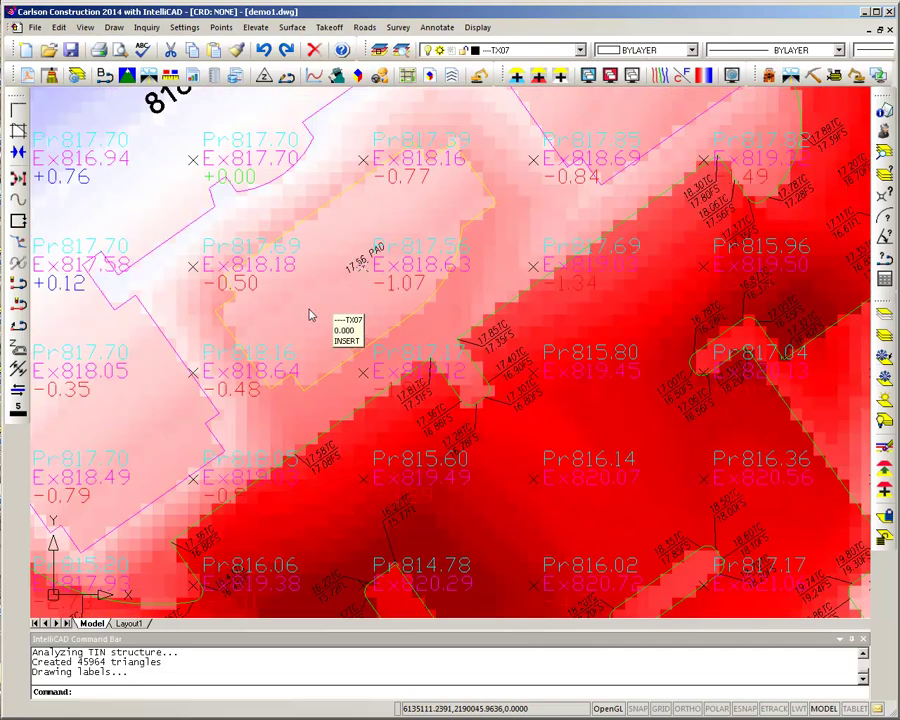
scroll(516, 257, down, 2)
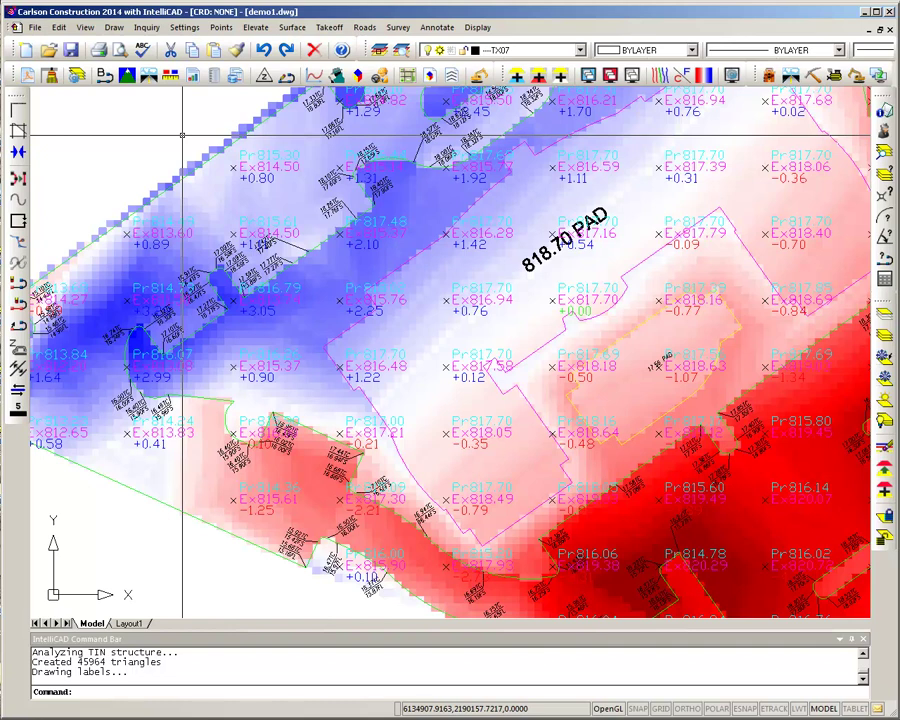
- Remove the cut/fill color map from the site drawing, keeping the cut/fill labels displayed
scroll(182, 134, down, 2)
mouse_move(728, 155)
middle_down()
mouse_move(726, 184)
mouse_move(678, 284)
middle_up()
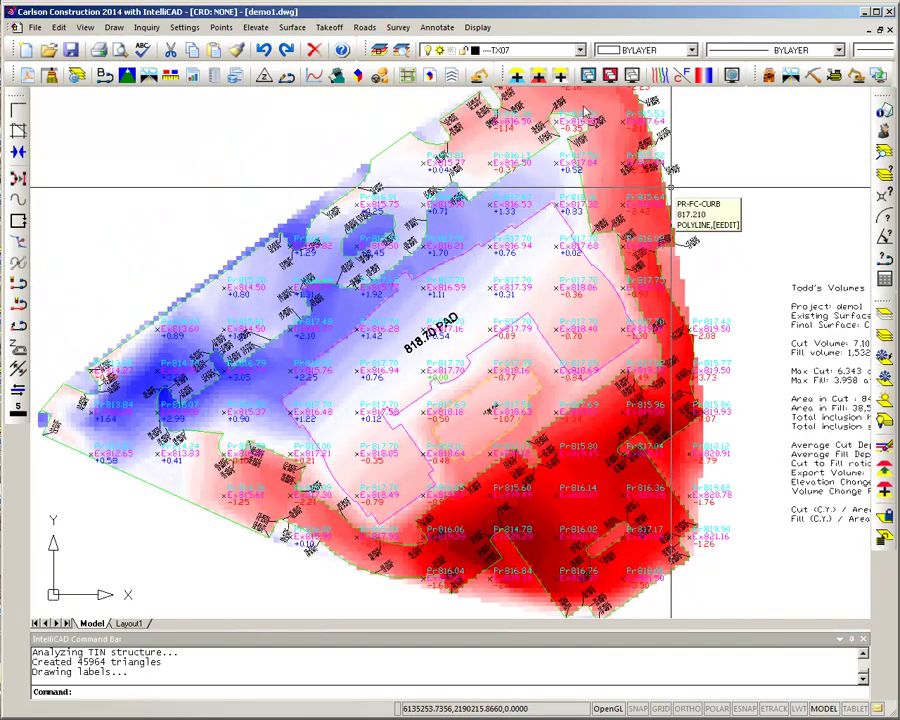
click(478, 26)
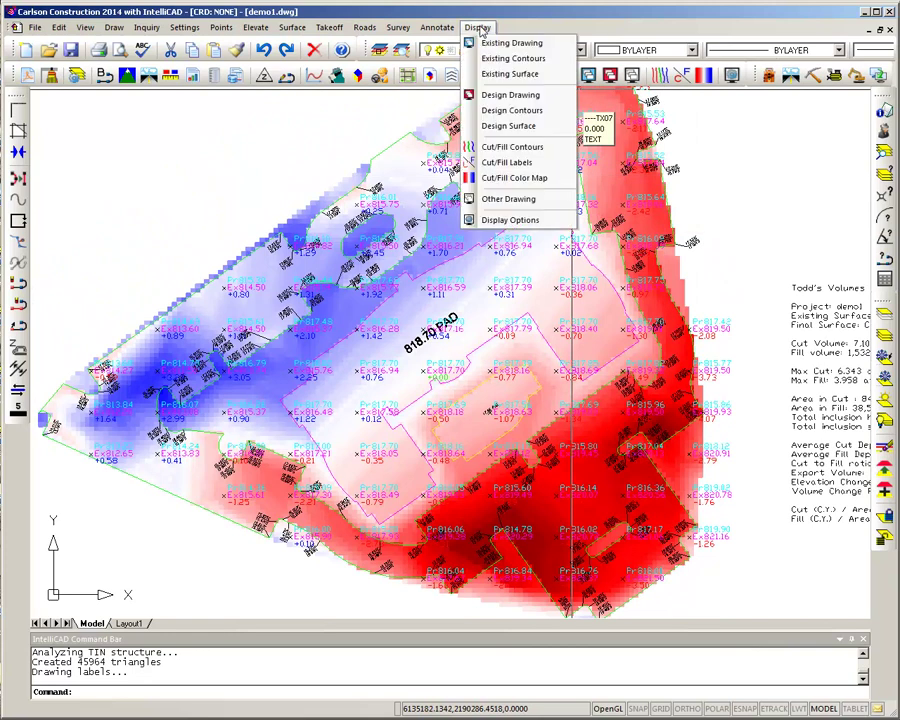
click(512, 180)
click(510, 178)
key(Delete)
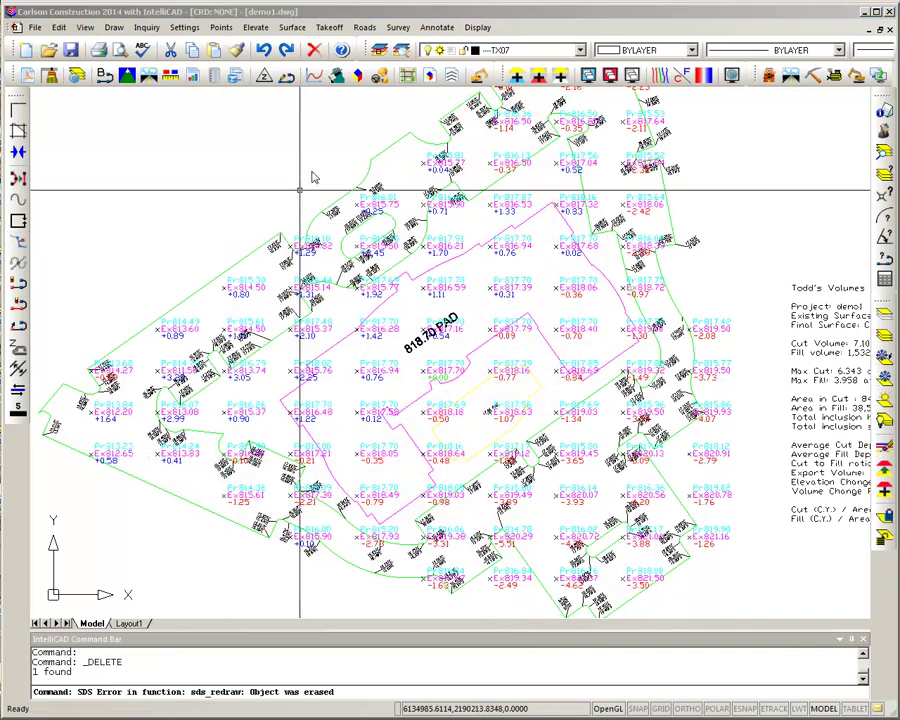
- Inspect the existing, topsoil, unadjusted design and target design elevations with the Surface Inspector across the building pad
click(337, 76)
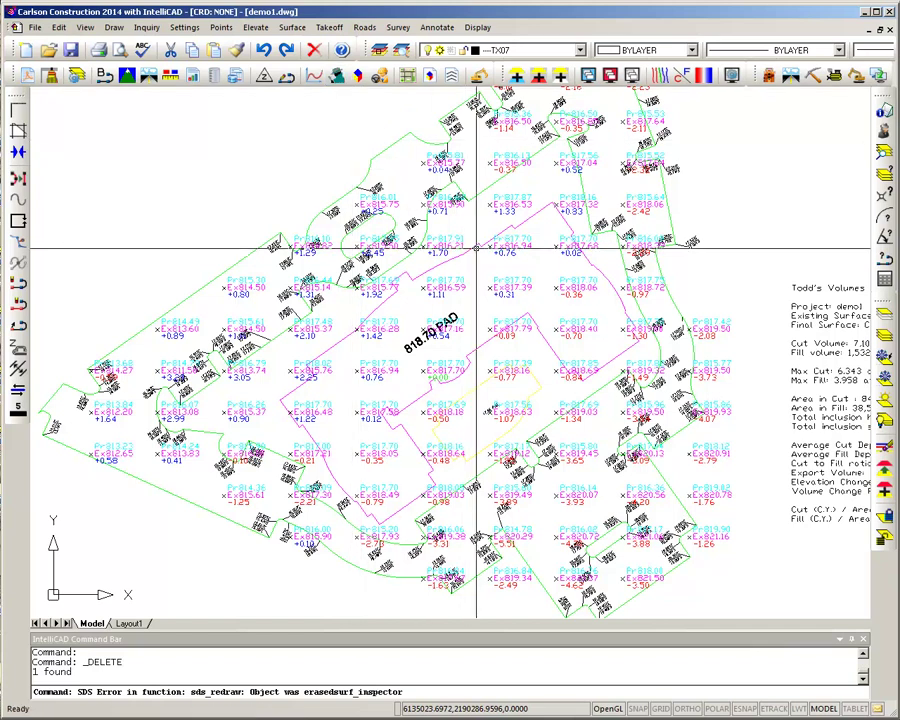
scroll(477, 248, up, 5)
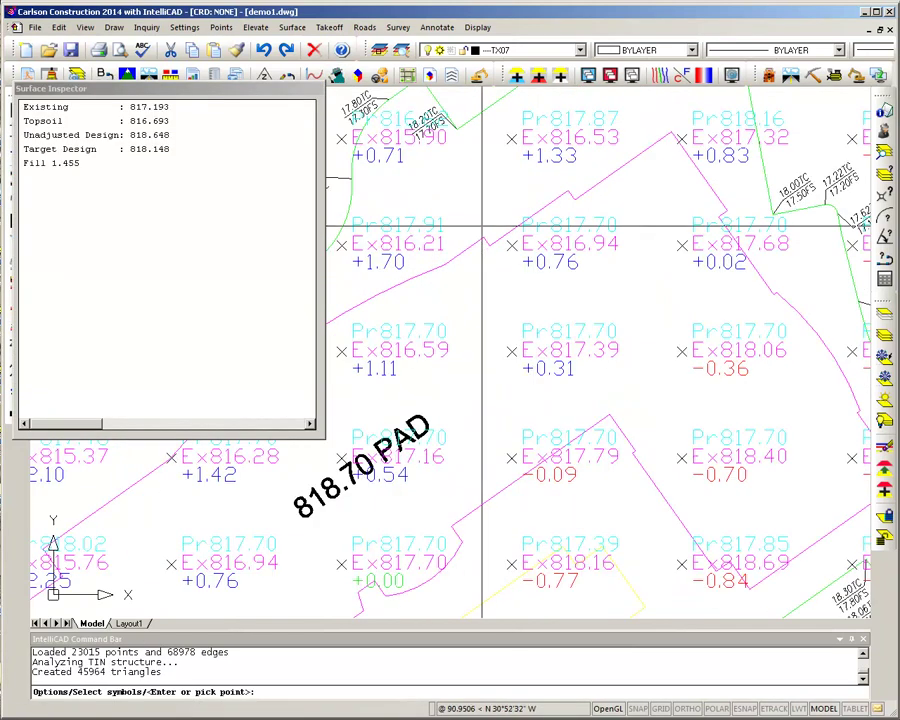
middle_drag(488, 217, 475, 405)
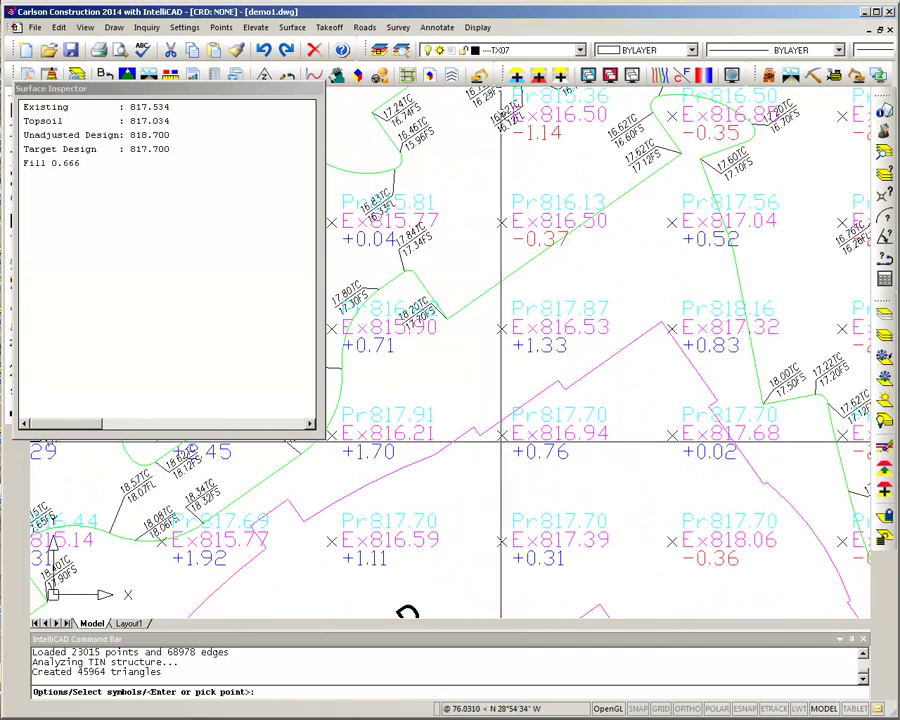
middle_drag(524, 475, 431, 478)
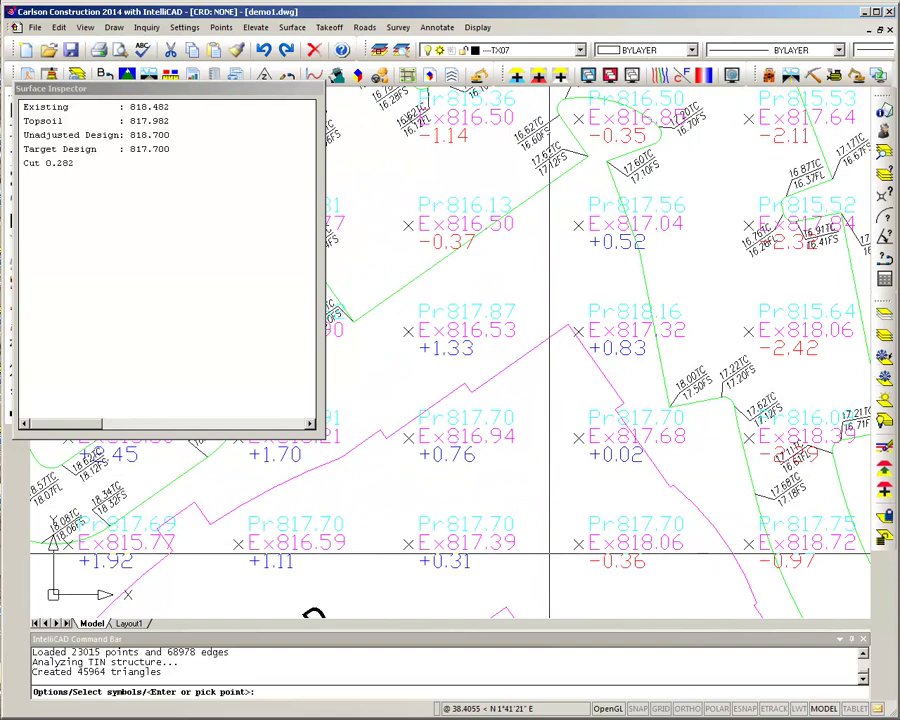
mouse_move(545, 552)
middle_down()
mouse_move(507, 172)
mouse_move(534, 272)
middle_up()
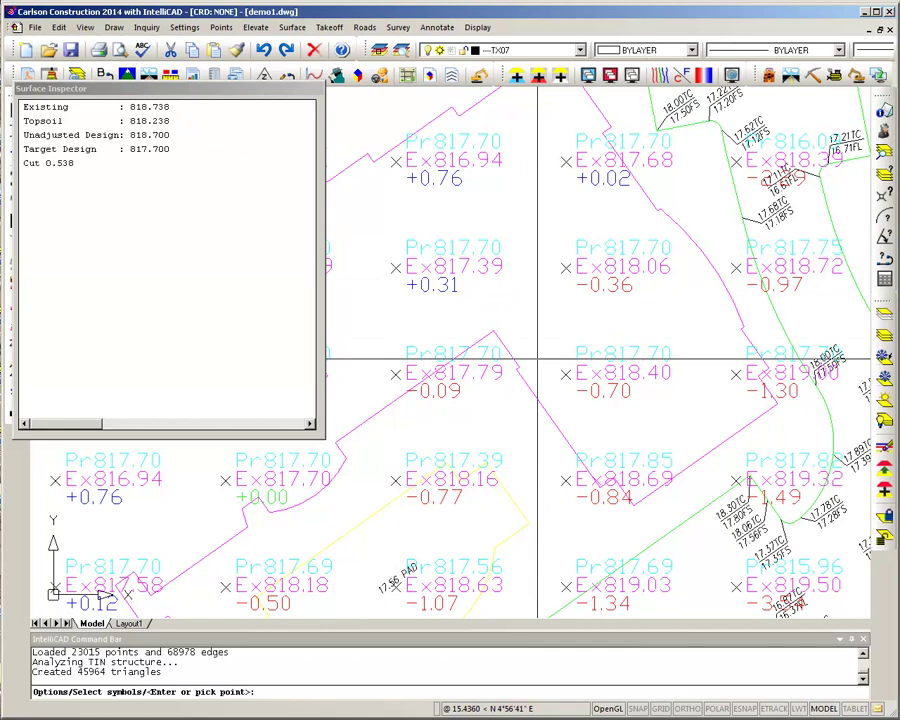
mouse_move(341, 259)
middle_down()
mouse_move(539, 163)
mouse_move(596, 185)
middle_up()
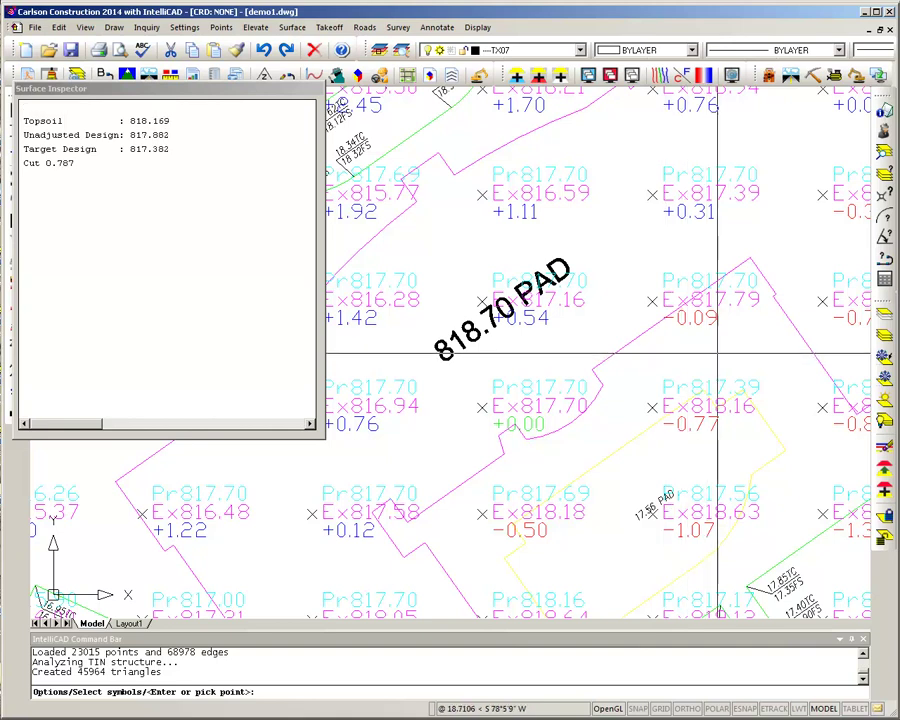
- Inspect the surface elevations and cut depths around the courtyard pad, southern parking area and eastern curb, ending the Surface Inspector
mouse_move(751, 365)
middle_down()
mouse_move(669, 287)
mouse_move(532, 270)
middle_up()
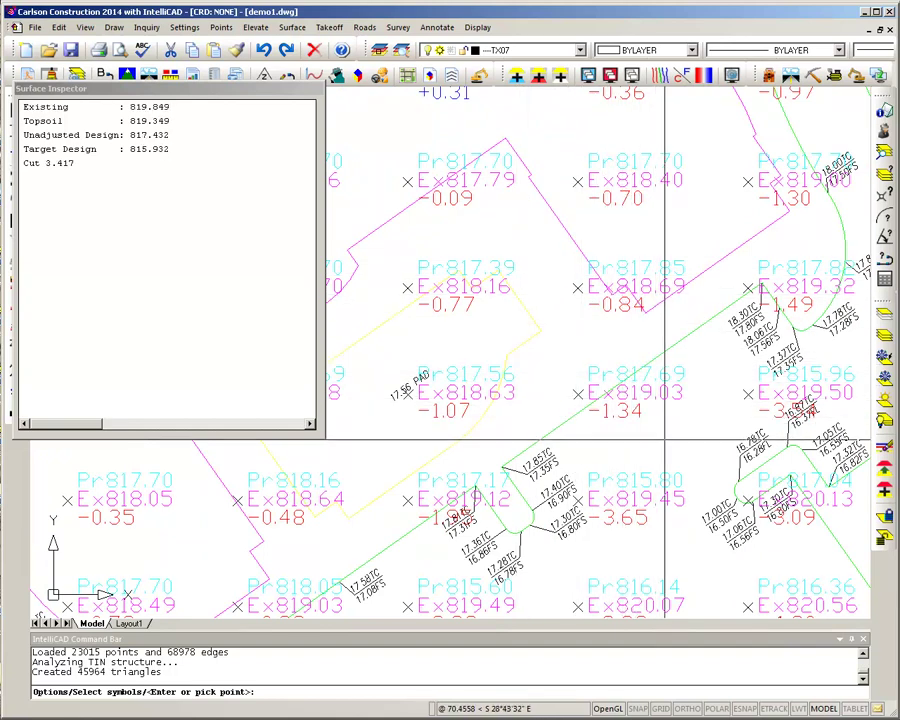
scroll(587, 413, down, 2)
middle_drag(587, 413, 557, 326)
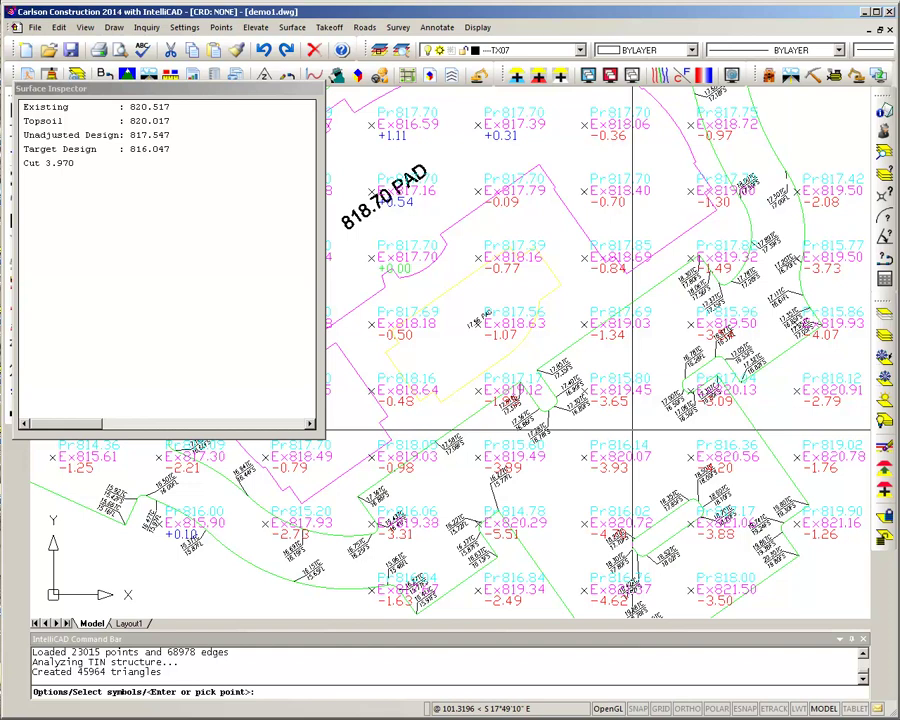
middle_drag(632, 434, 627, 462)
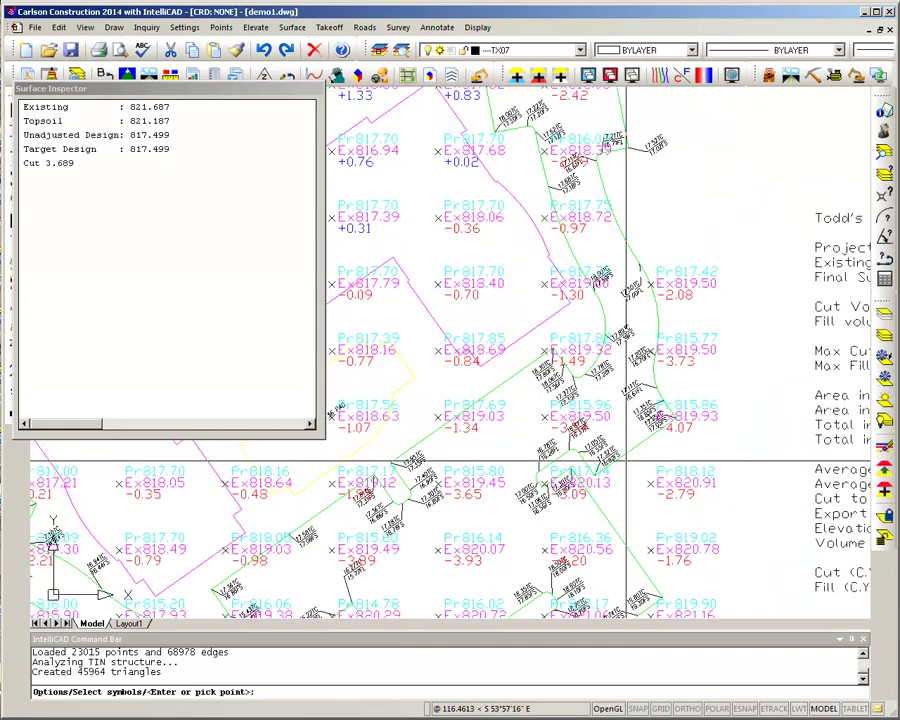
key(Escape)
key(Escape)
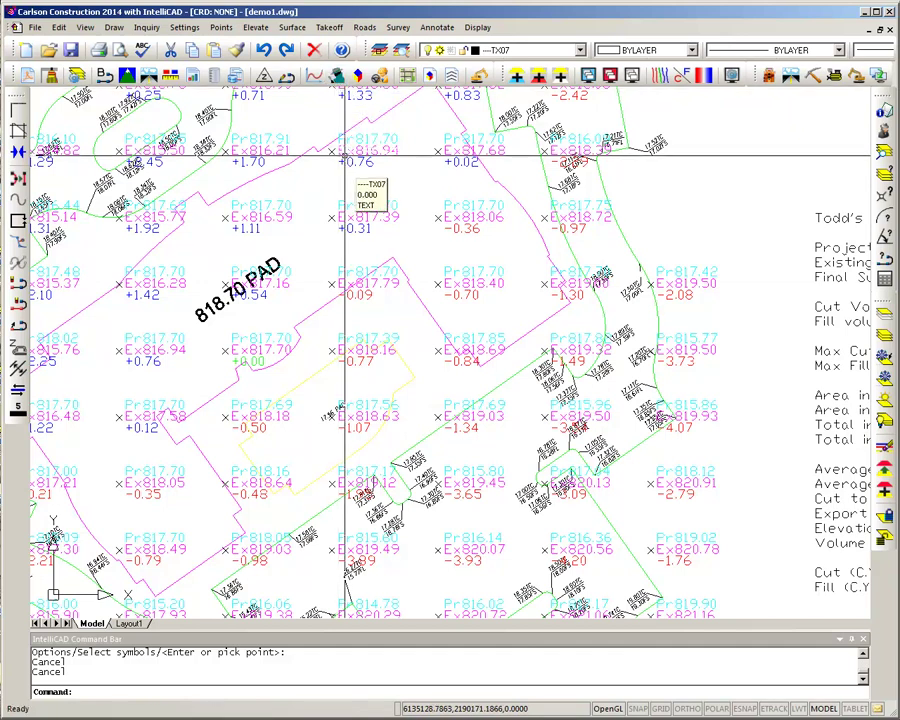
- Remove the cut/fill labels from the drawing
click(479, 28)
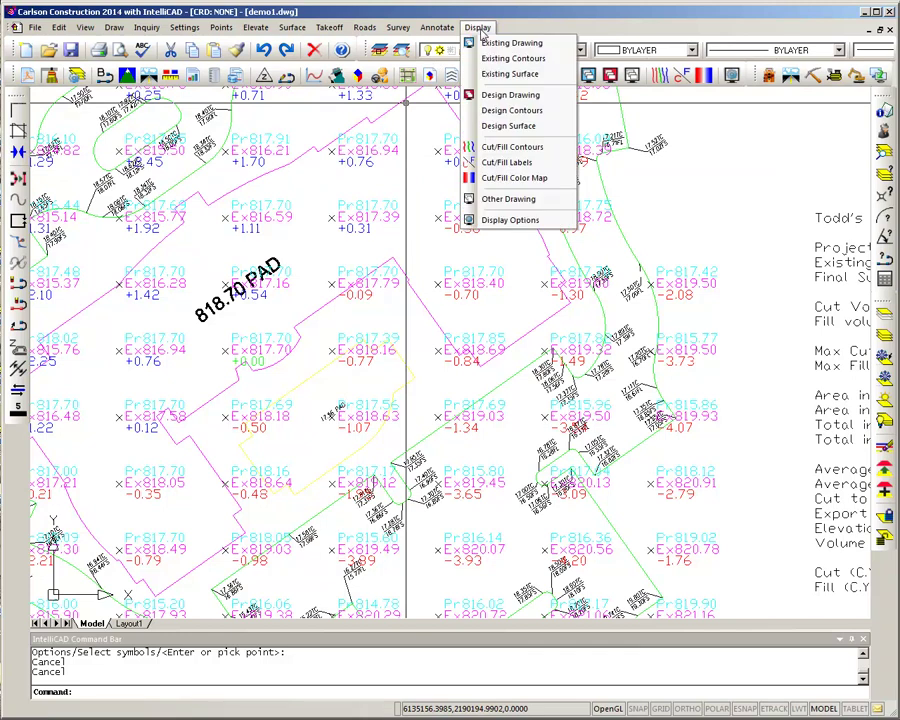
click(505, 164)
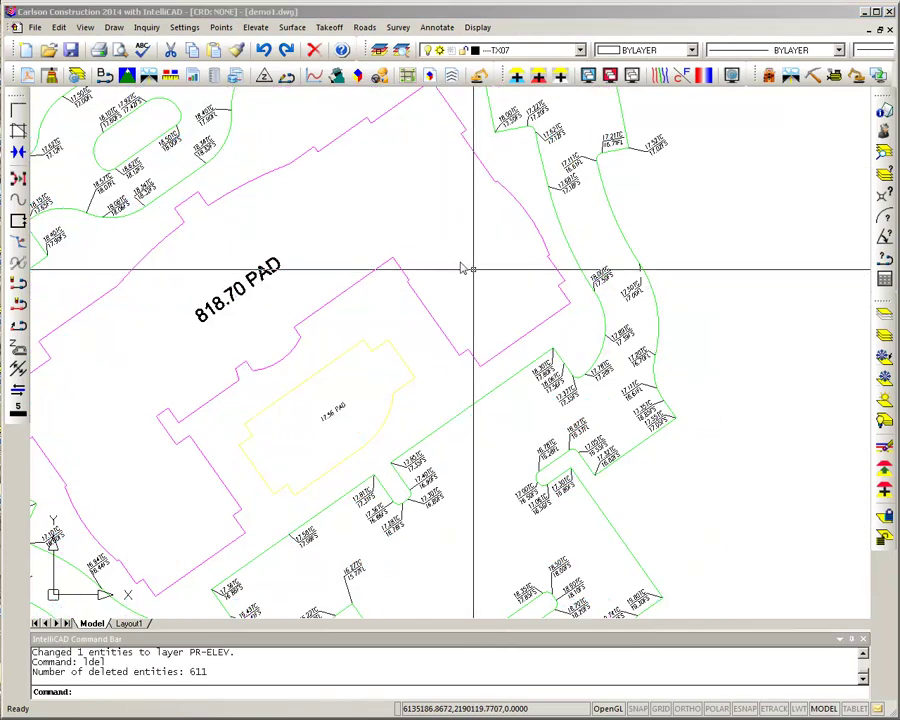
- Generate a quick profile along a line about 317 ft long from the northwest curb across the building pad's west wing to the south curb
click(314, 76)
scroll(364, 297, down, 4)
middle_drag(361, 296, 393, 317)
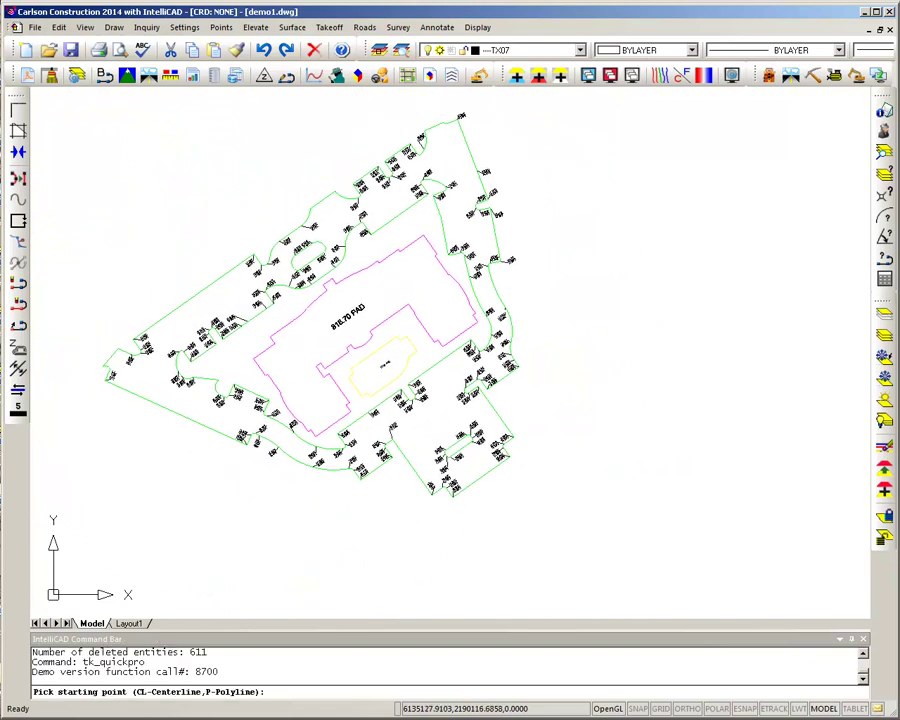
click(213, 272)
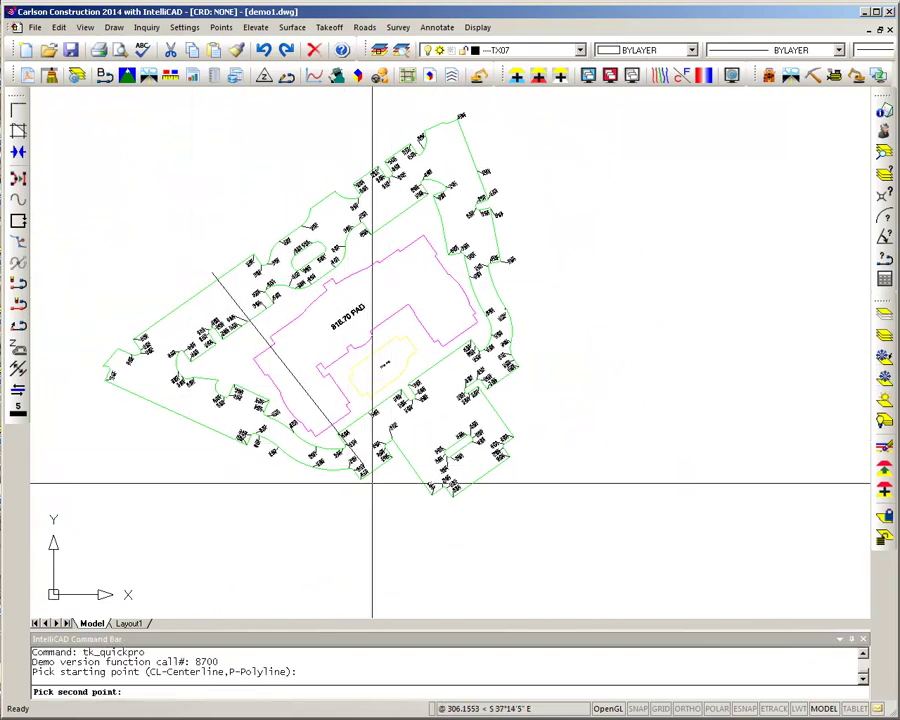
click(383, 489)
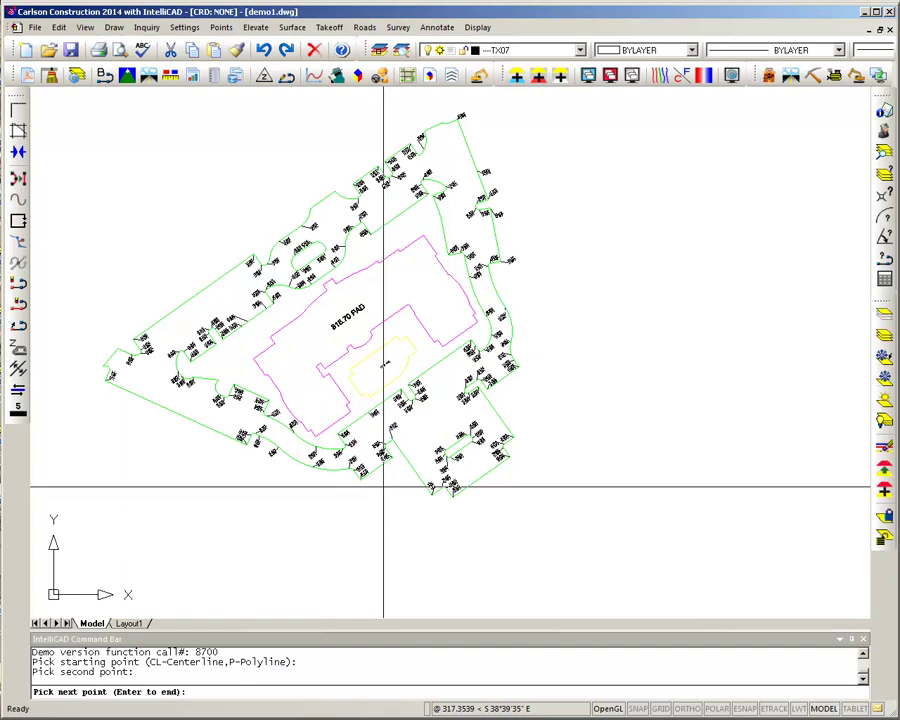
key(Return)
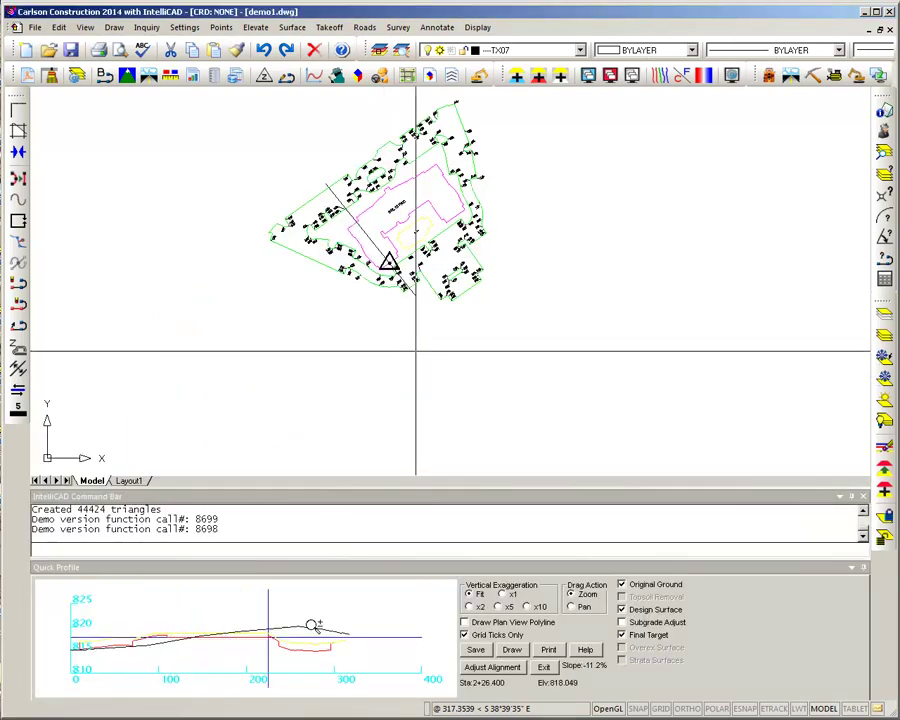
- Compare the profile surfaces, leaving Original Ground, Design Surface and Subgrade Adjust shown and Final Target hidden
click(621, 610)
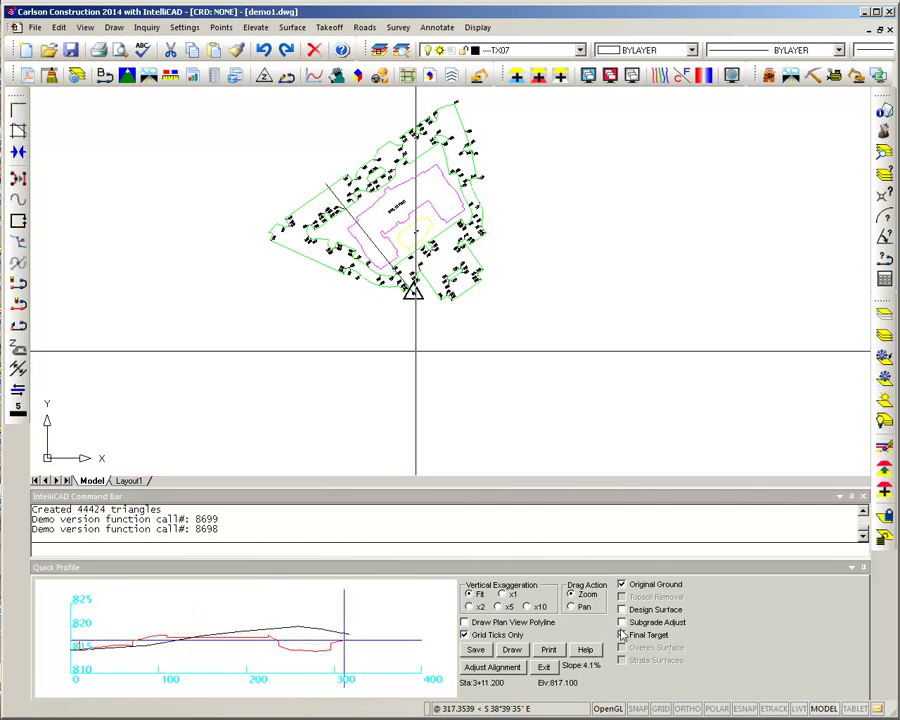
click(621, 635)
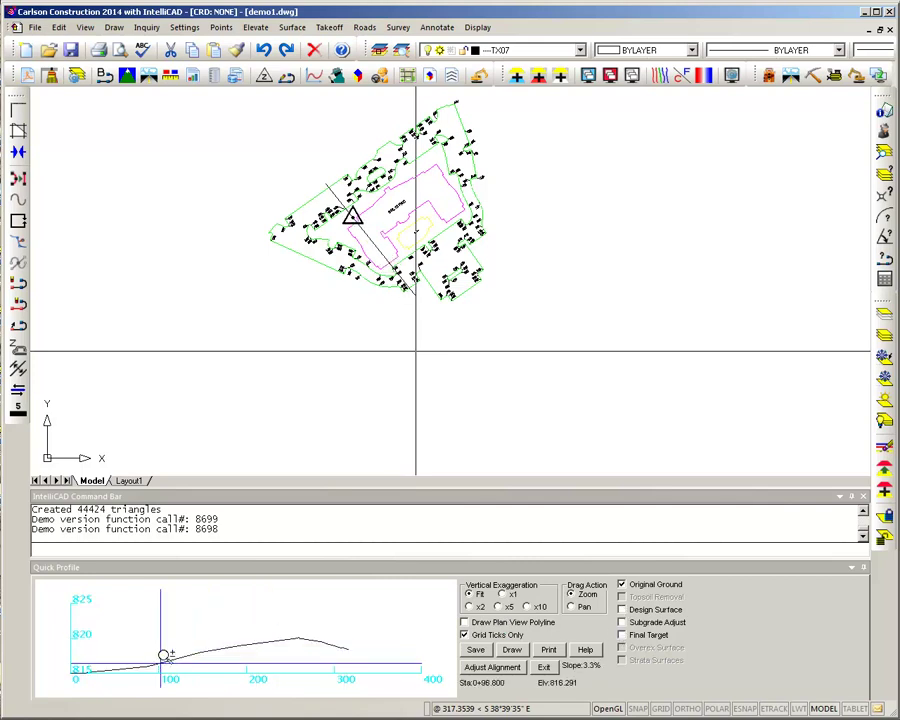
click(622, 610)
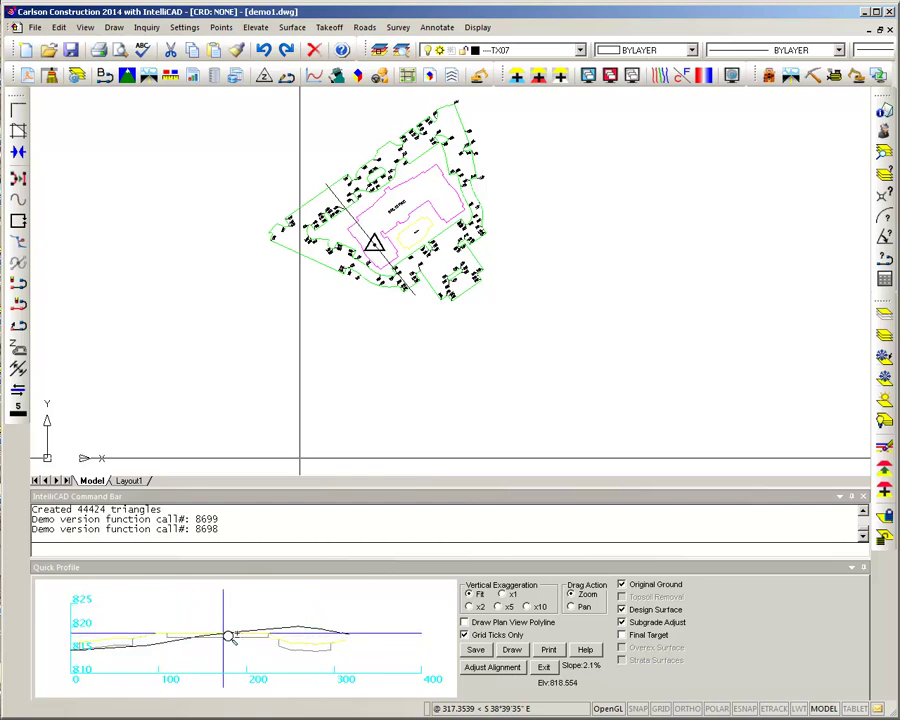
- Move the profile alignment east so it crosses the courtyard pad, review the updated profile, and exit Quick Profile
click(483, 668)
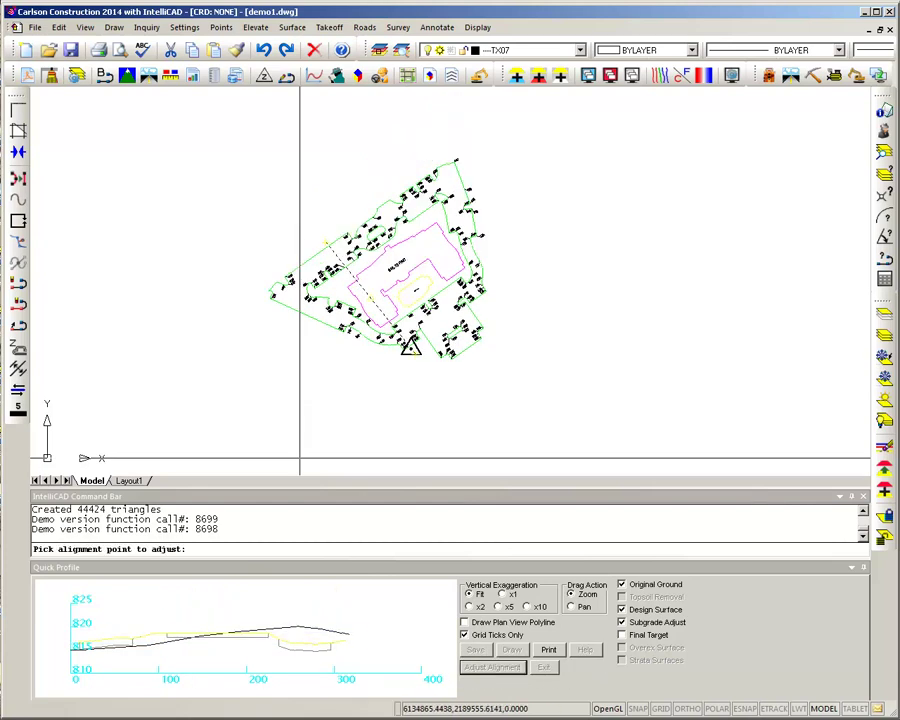
click(367, 297)
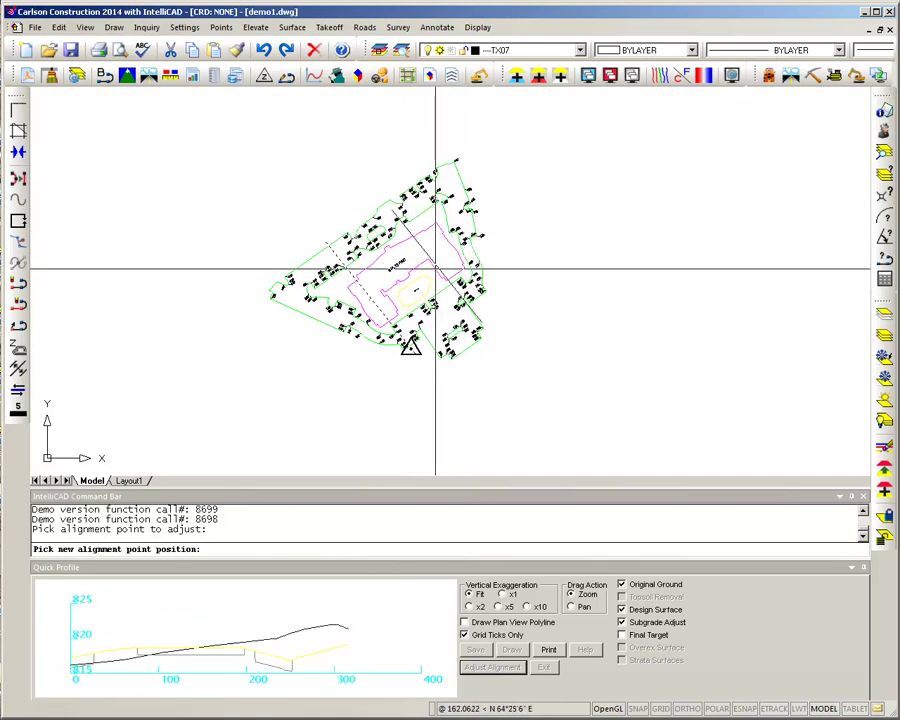
click(413, 288)
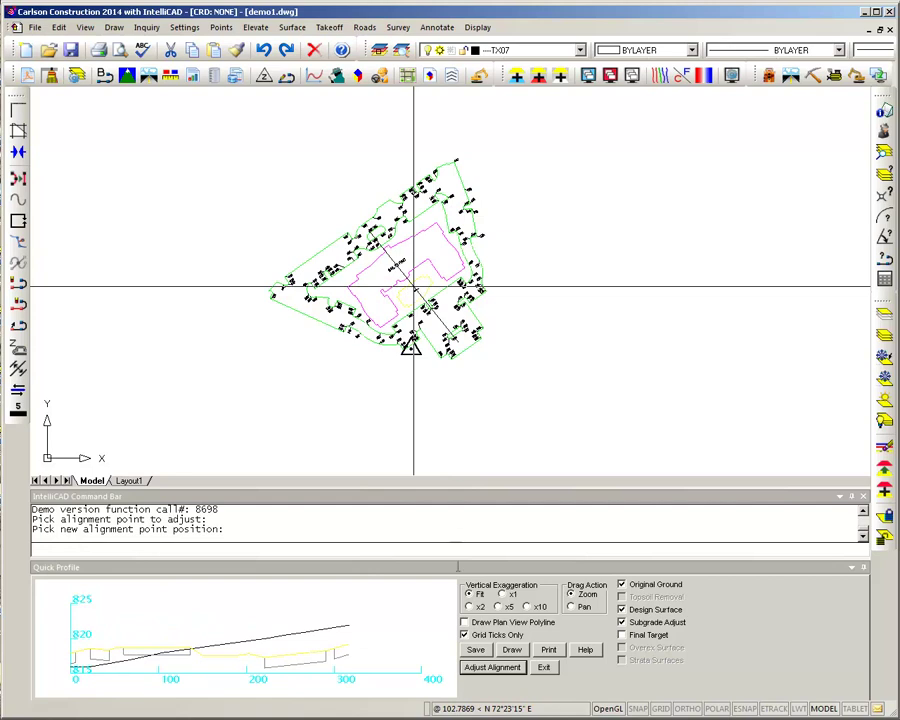
click(479, 664)
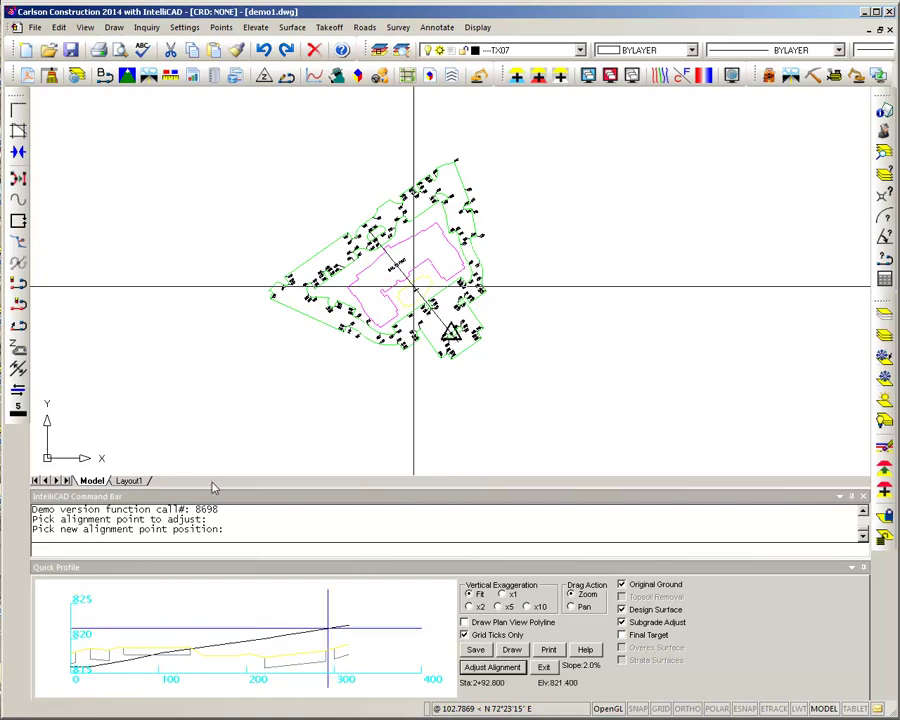
click(546, 668)
- Launch the 3D Drive Simulation from just north of the courtyard pad and view the whole design surface from several angles
scroll(364, 274, up, 5)
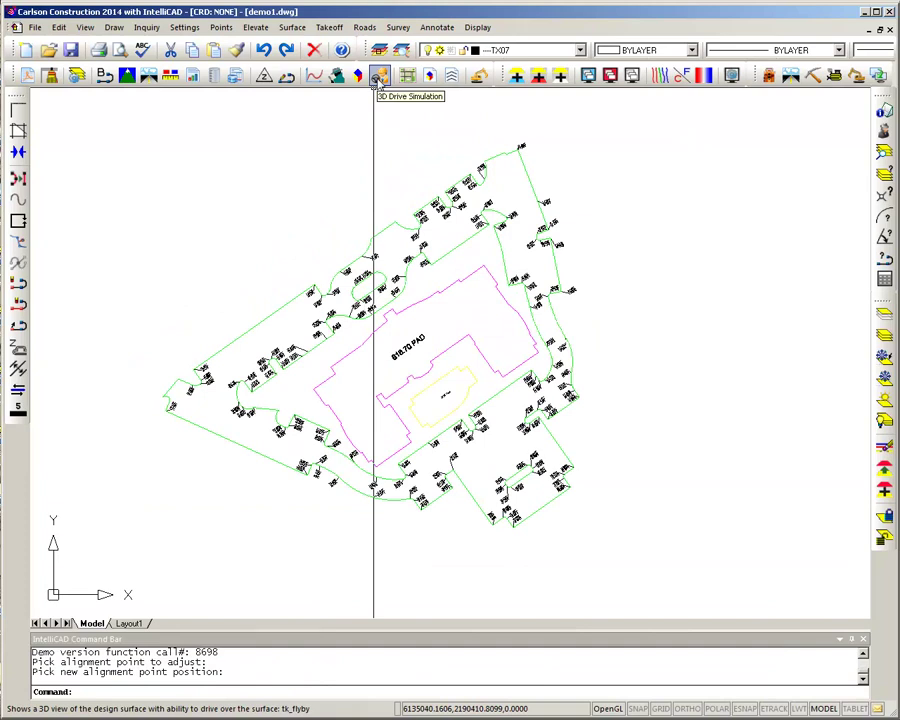
click(379, 78)
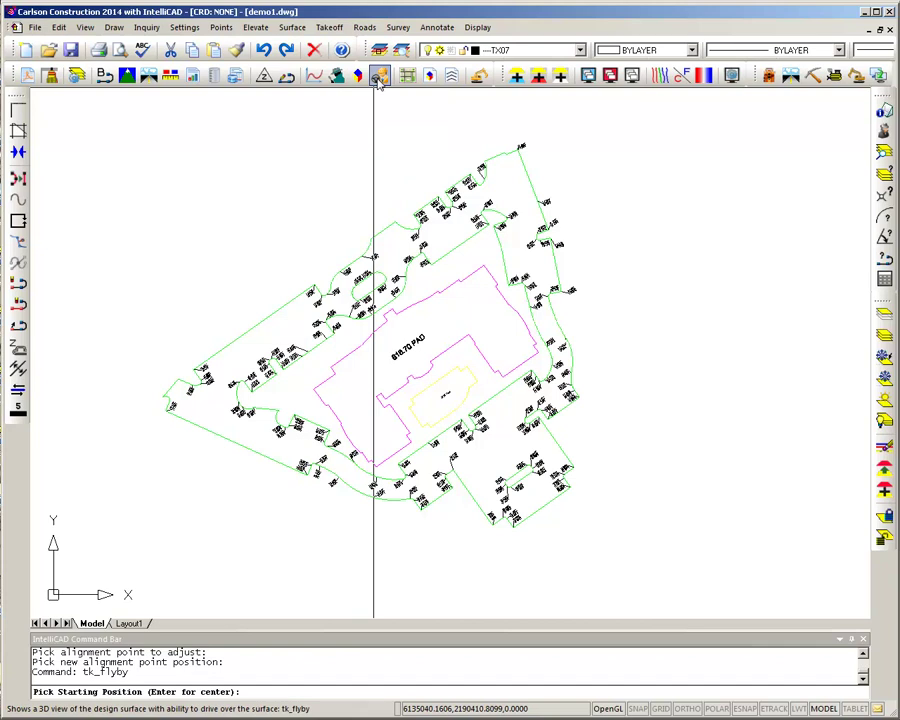
click(432, 366)
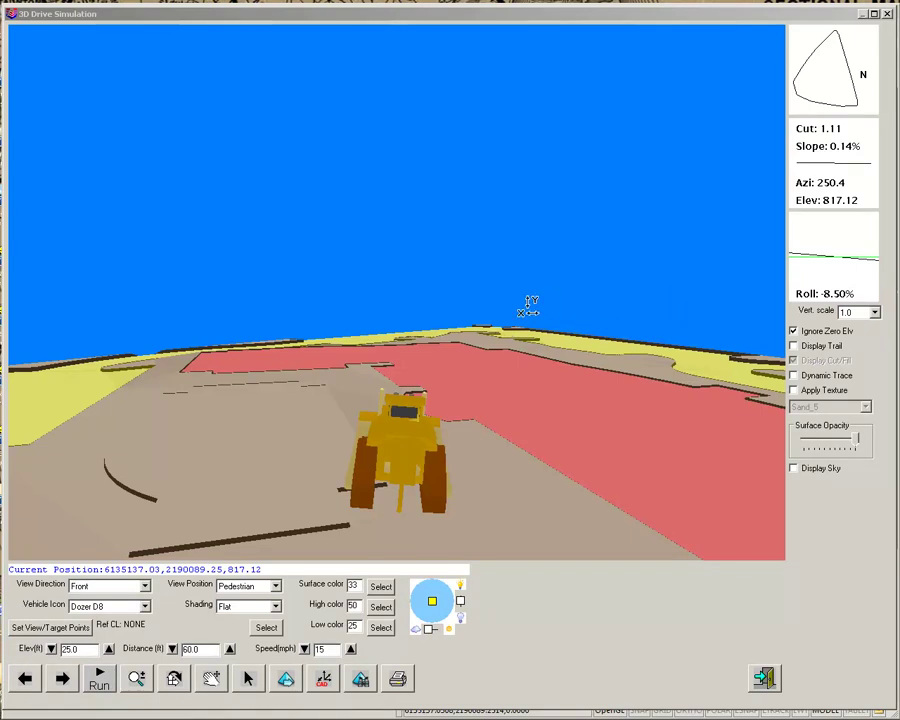
drag(143, 315, 381, 393)
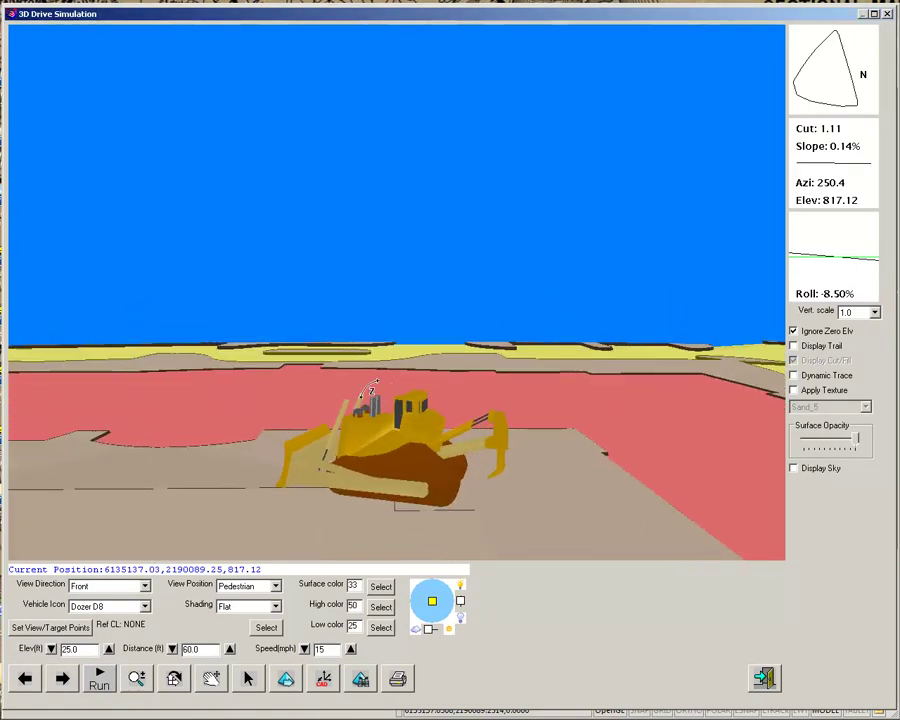
scroll(286, 361, down, 3)
drag(286, 361, 170, 375)
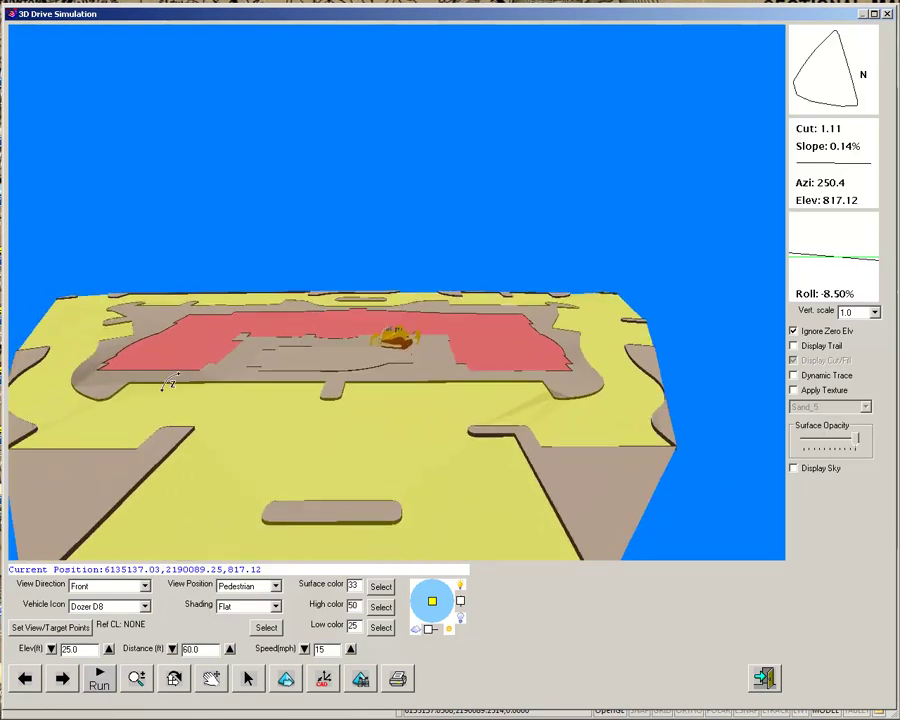
drag(240, 378, 448, 346)
drag(352, 335, 290, 260)
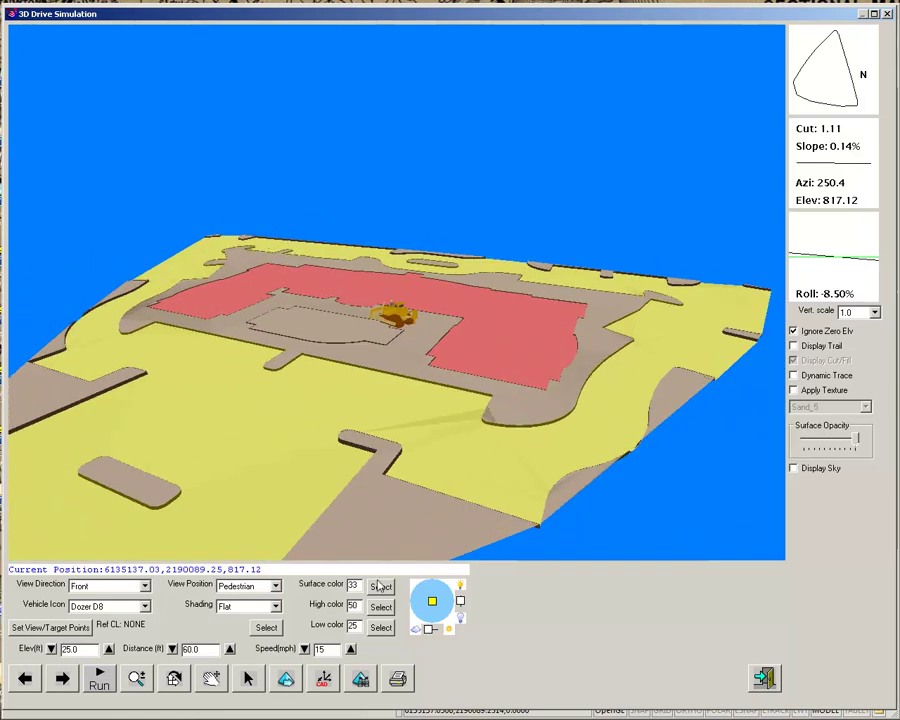
- Review the options for exporting the 3D view to PDF, leaving without exporting
click(397, 679)
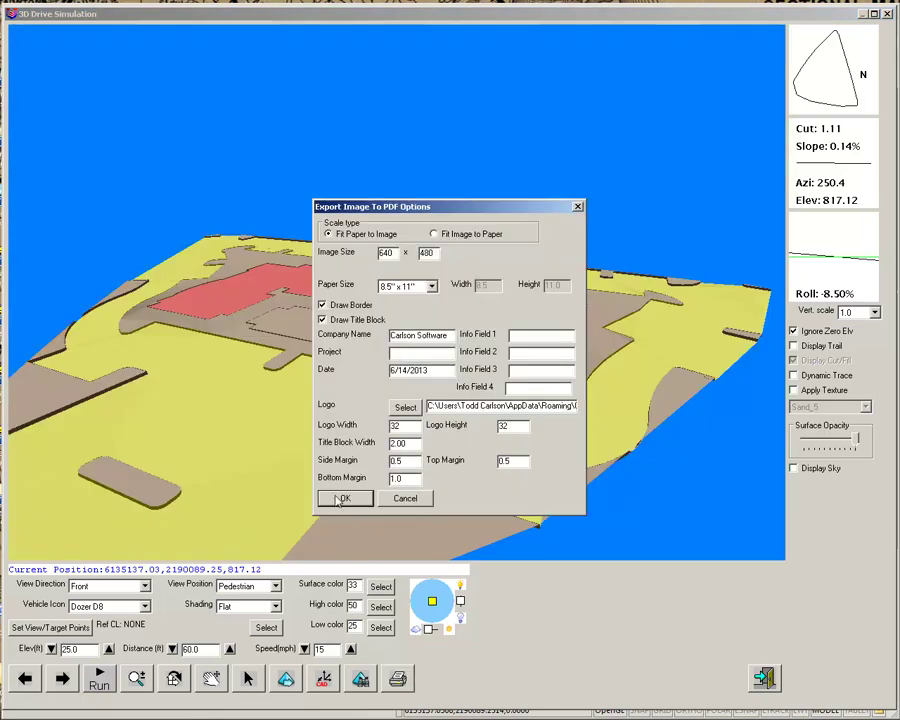
click(404, 498)
- Run the drive simulation with the Dozer D8 over the design surface
drag(370, 412, 257, 537)
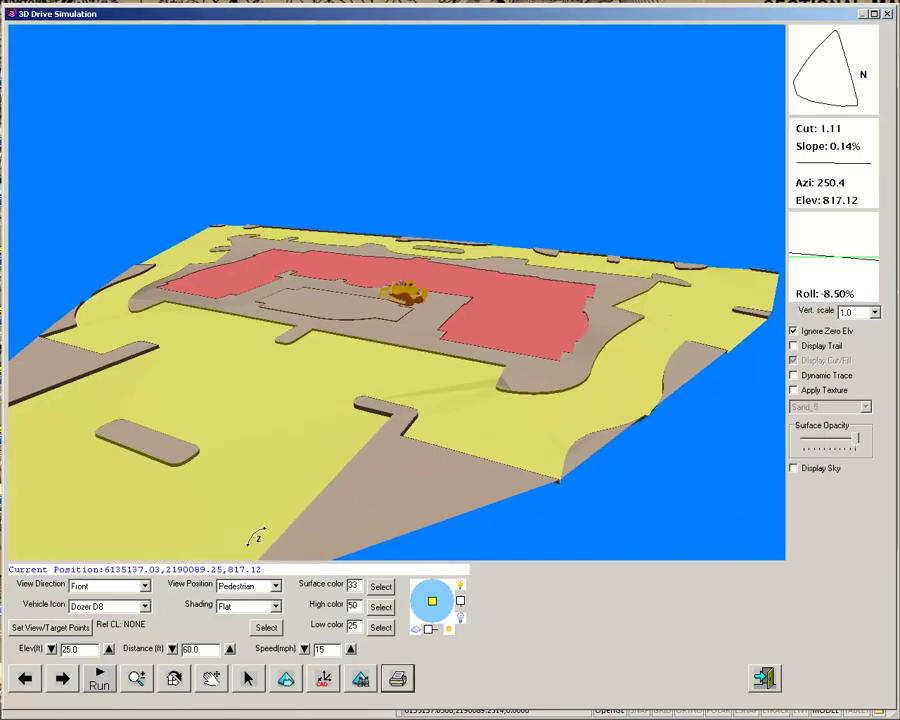
click(101, 686)
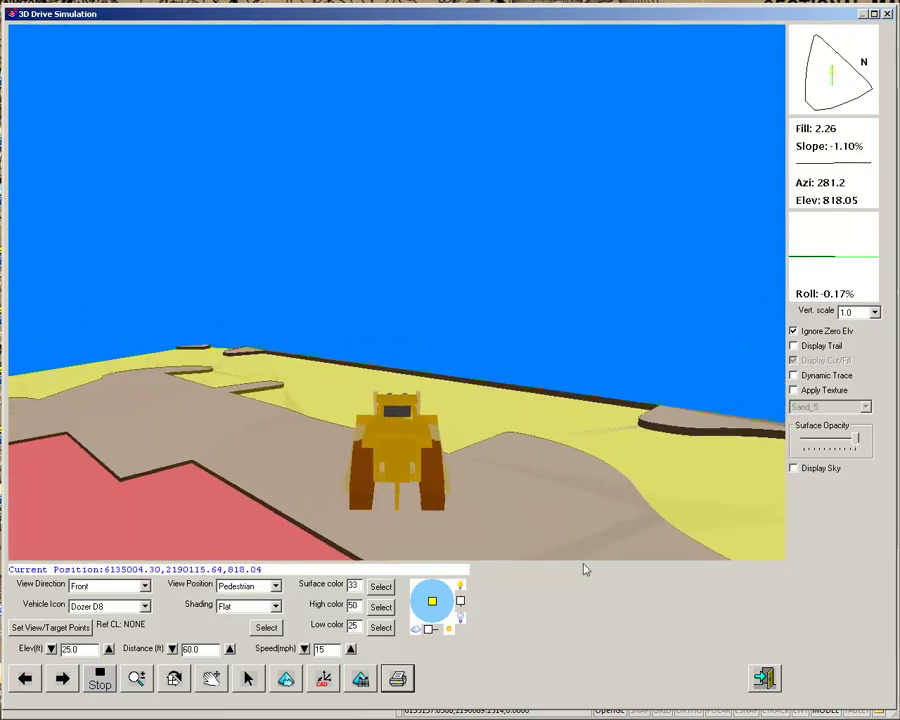
- Set the drive view direction to Left and try the Blazer, Pickup Truck #1 and Person vehicle icons before returning to Dozer D8
click(144, 586)
click(142, 614)
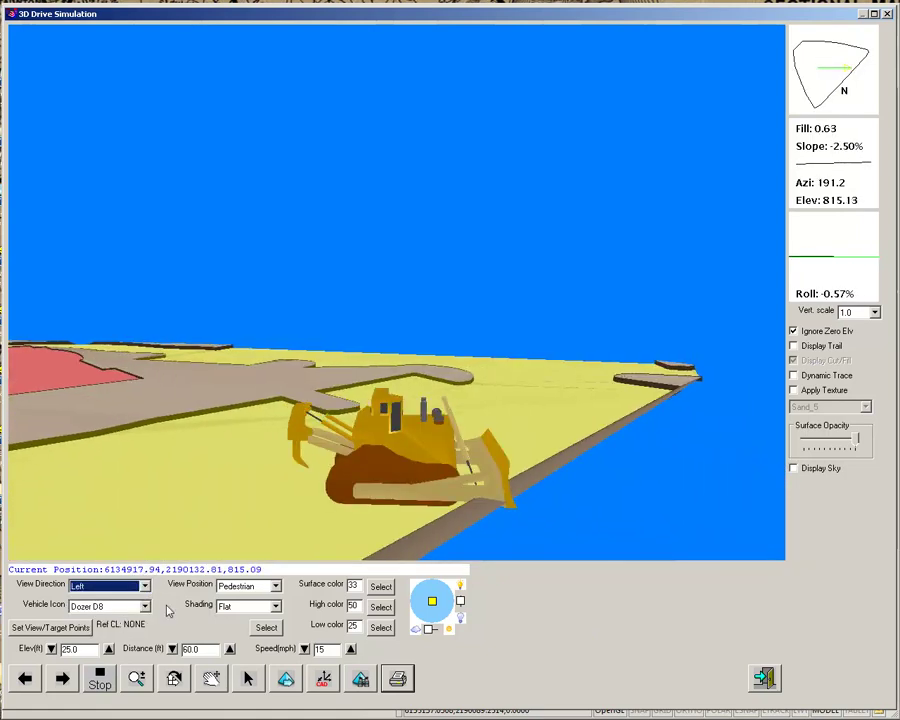
click(145, 606)
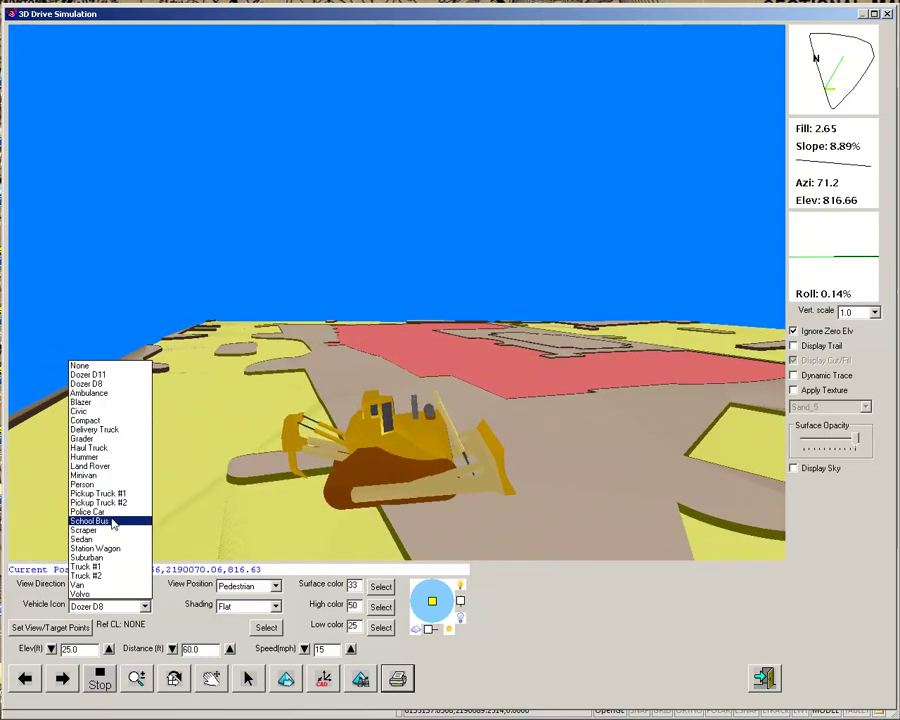
click(95, 402)
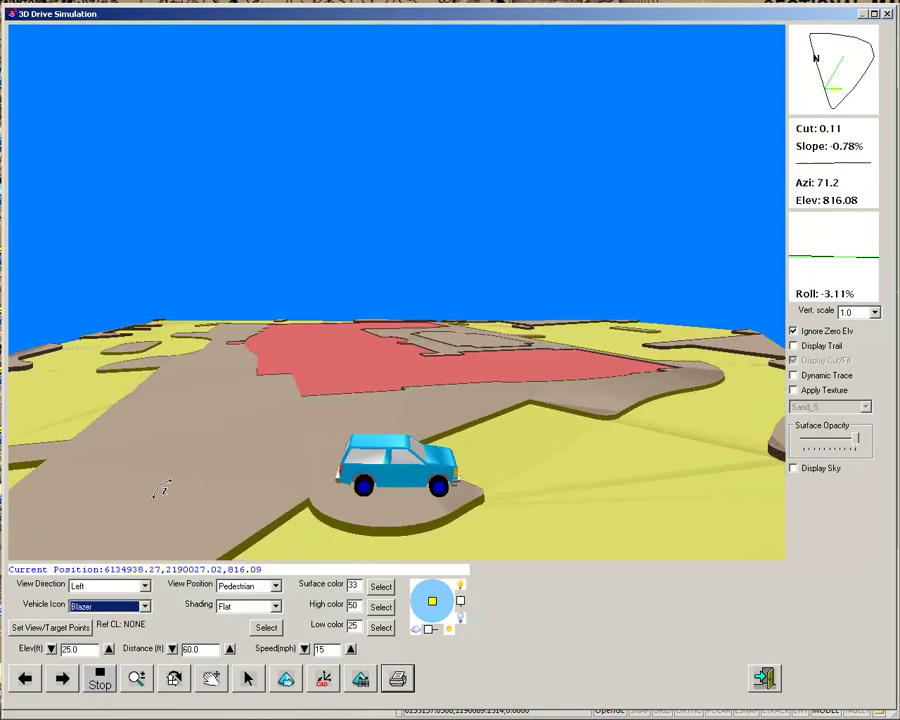
click(145, 606)
click(120, 488)
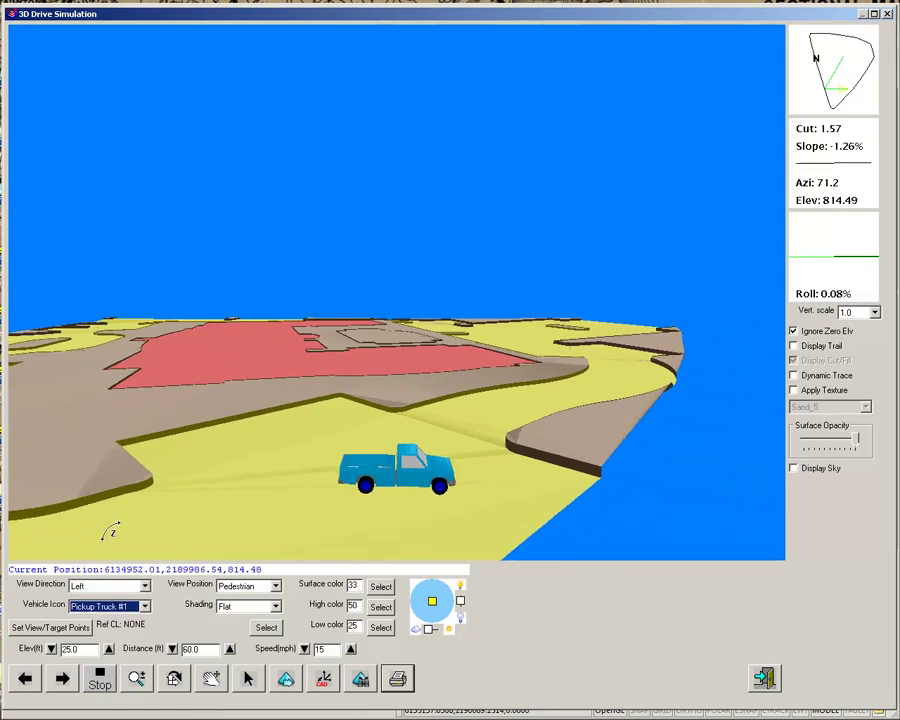
click(145, 606)
click(112, 485)
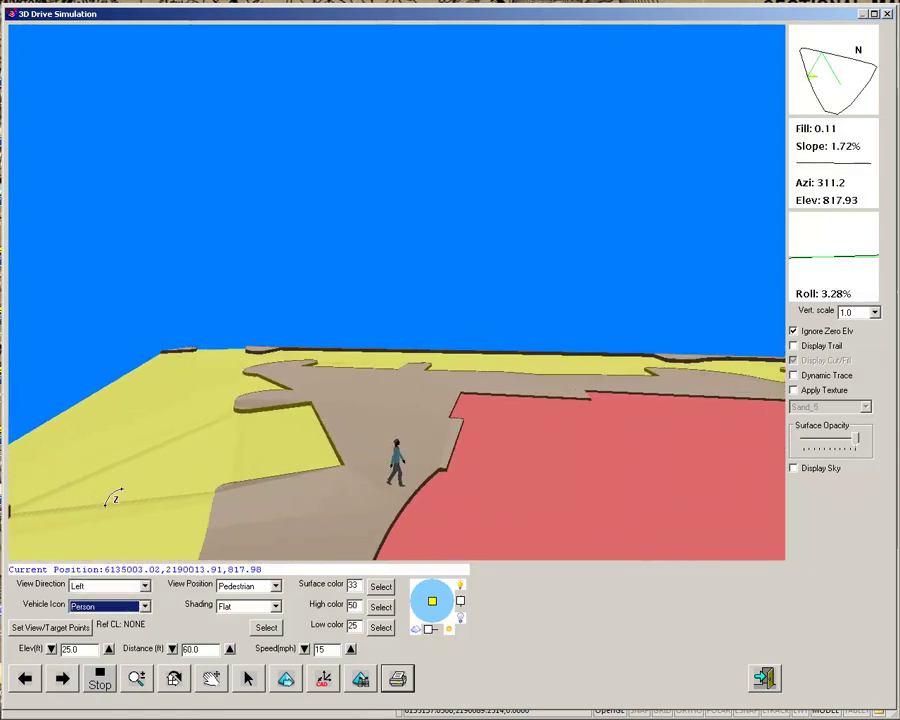
click(145, 606)
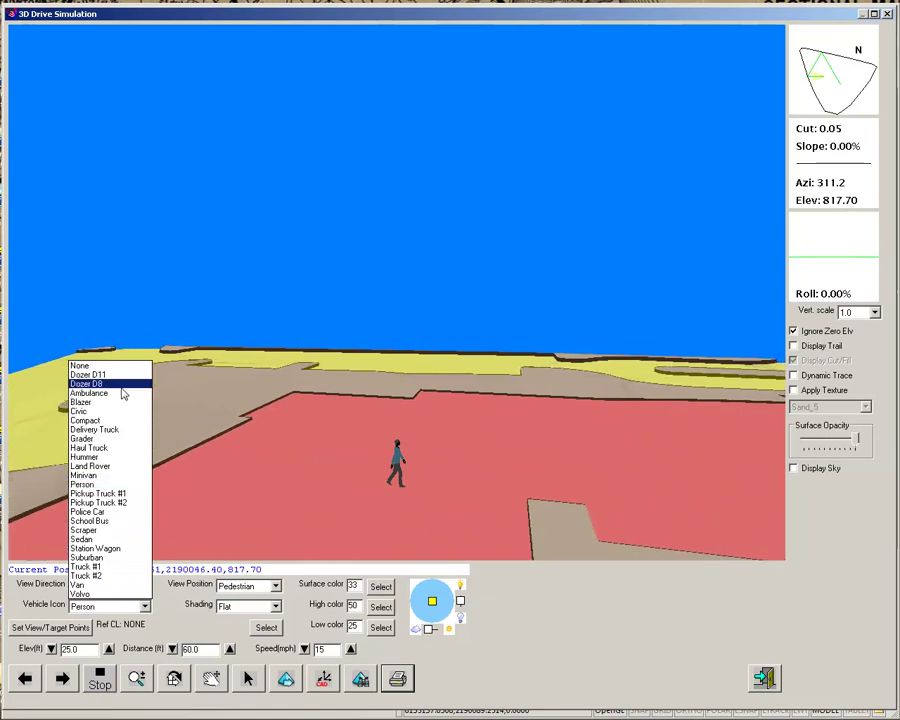
click(122, 388)
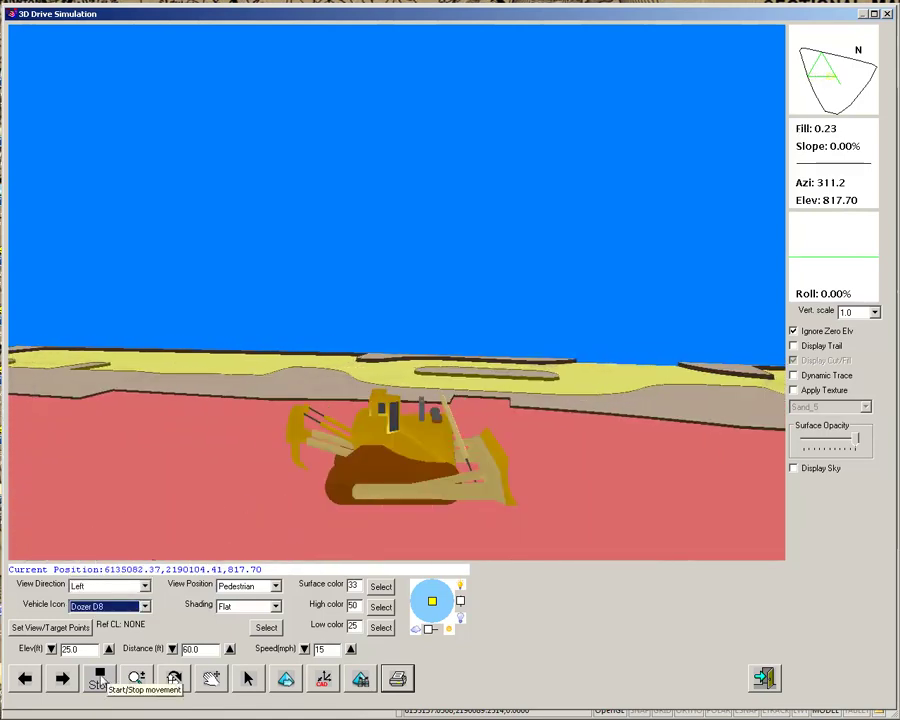
- Stop the simulation and draw a size 10.0 marker on layer DRAWMARK at the tip of the curb island beside the dozer
click(99, 679)
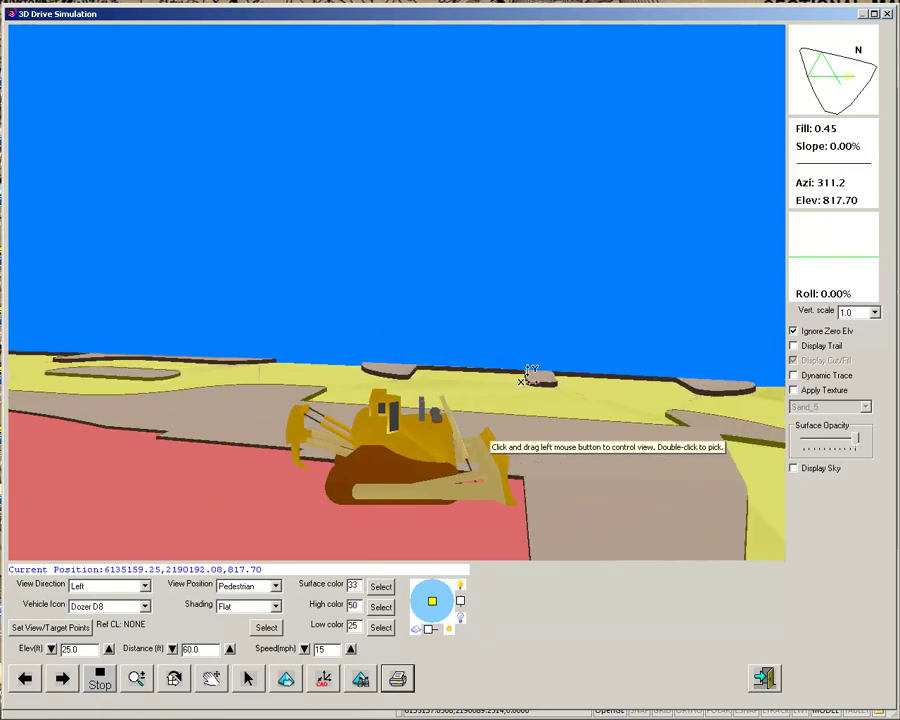
click(99, 679)
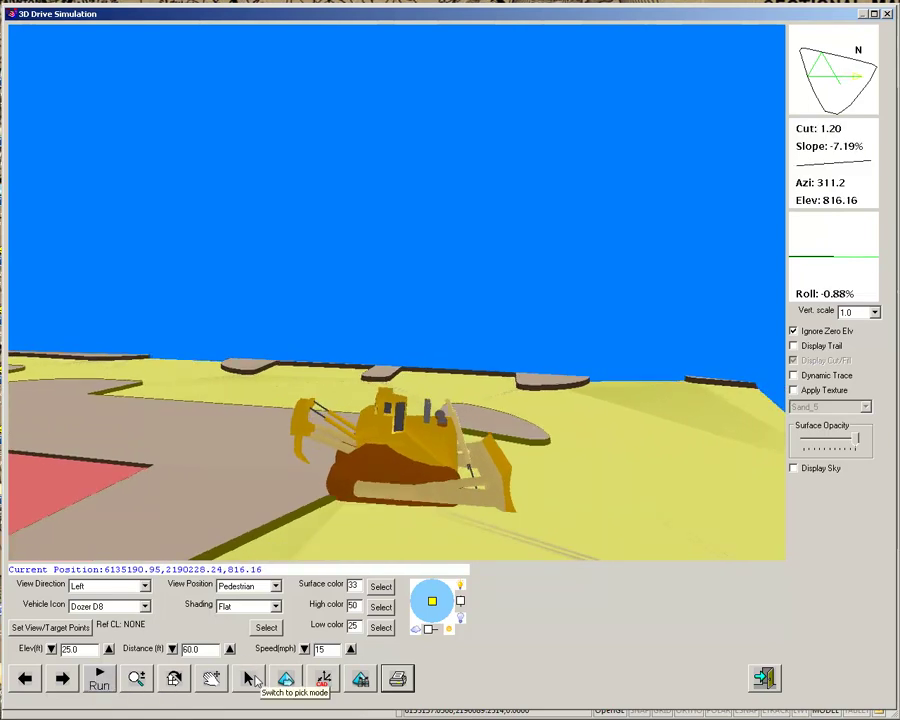
double_click(548, 438)
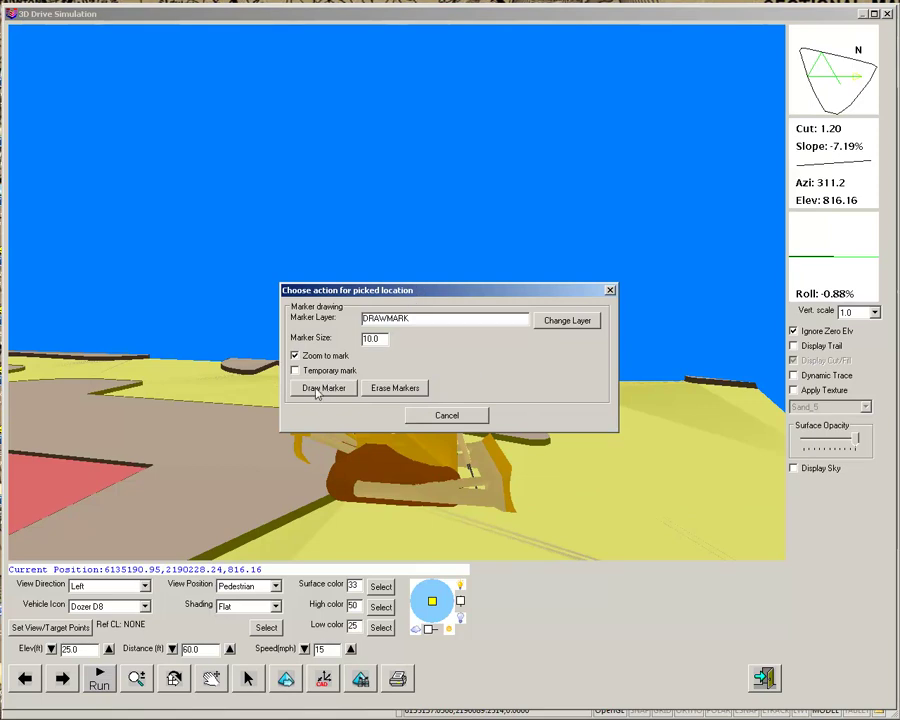
drag(344, 288, 218, 180)
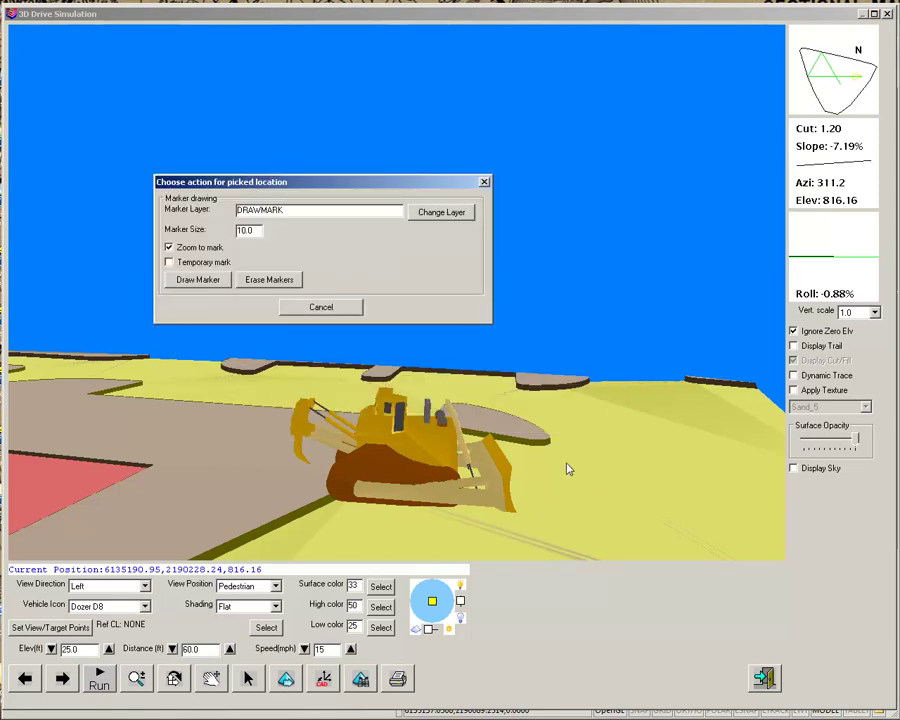
click(192, 281)
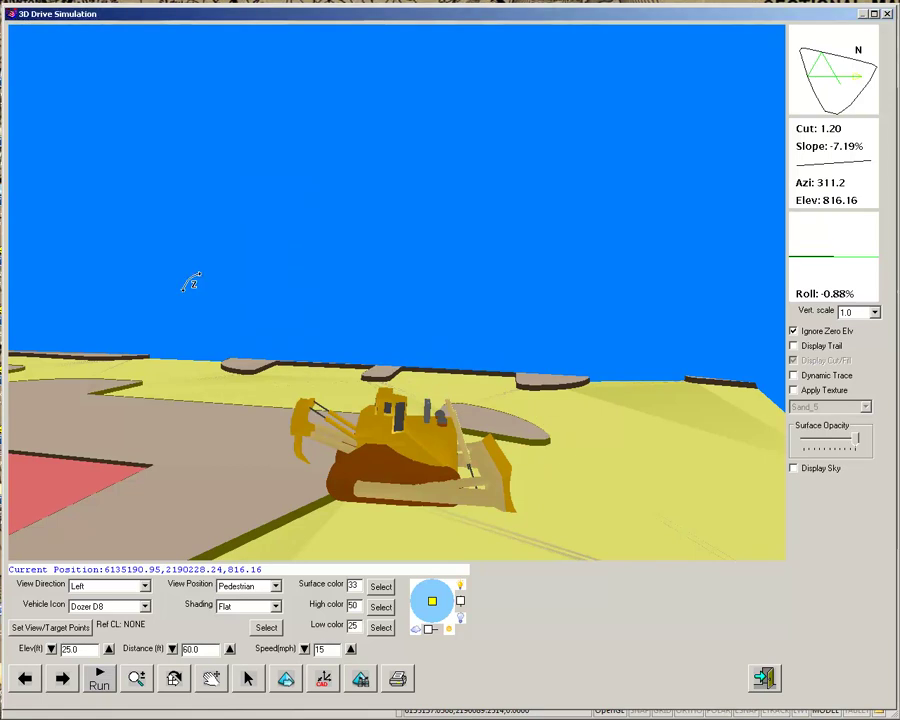
- Exit the drive simulation and examine the marked location against the curb lines and spot elevations in the plan drawing
click(765, 679)
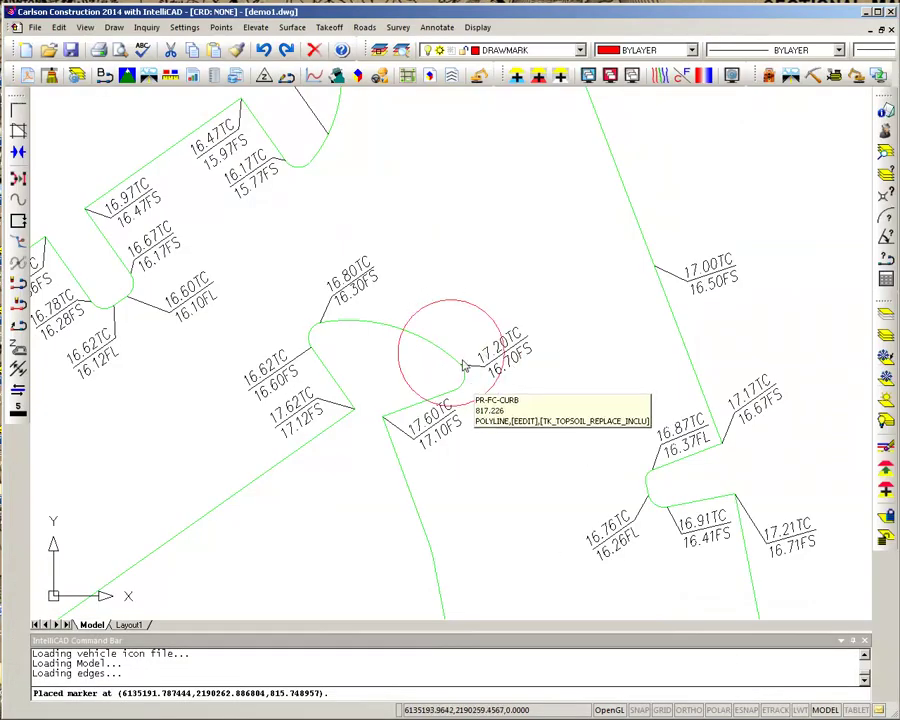
scroll(456, 360, up, 2)
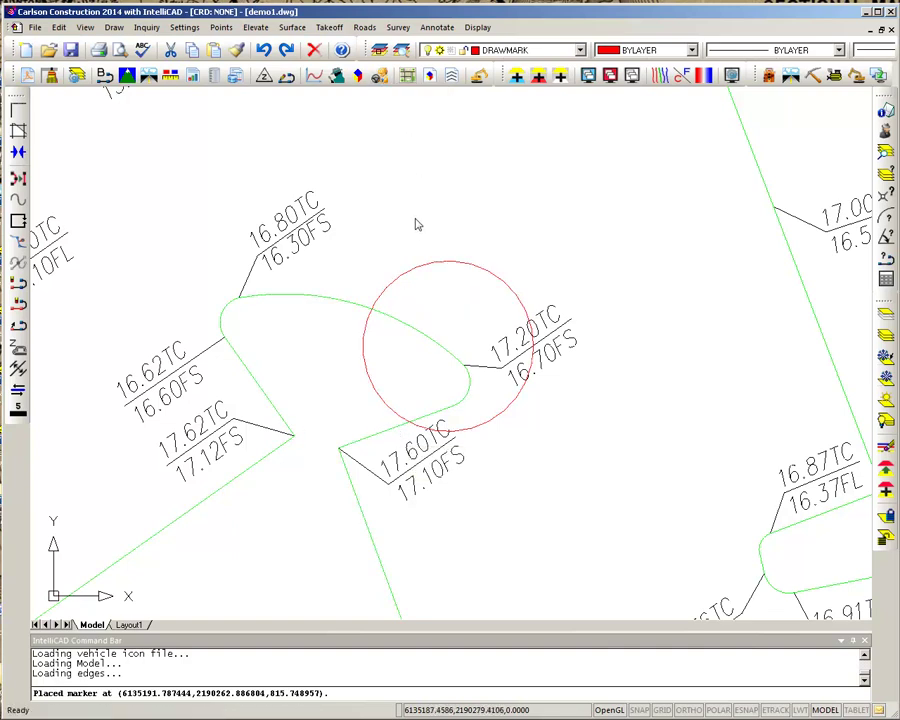
key(Escape)
key(Escape)
scroll(425, 257, down, 2)
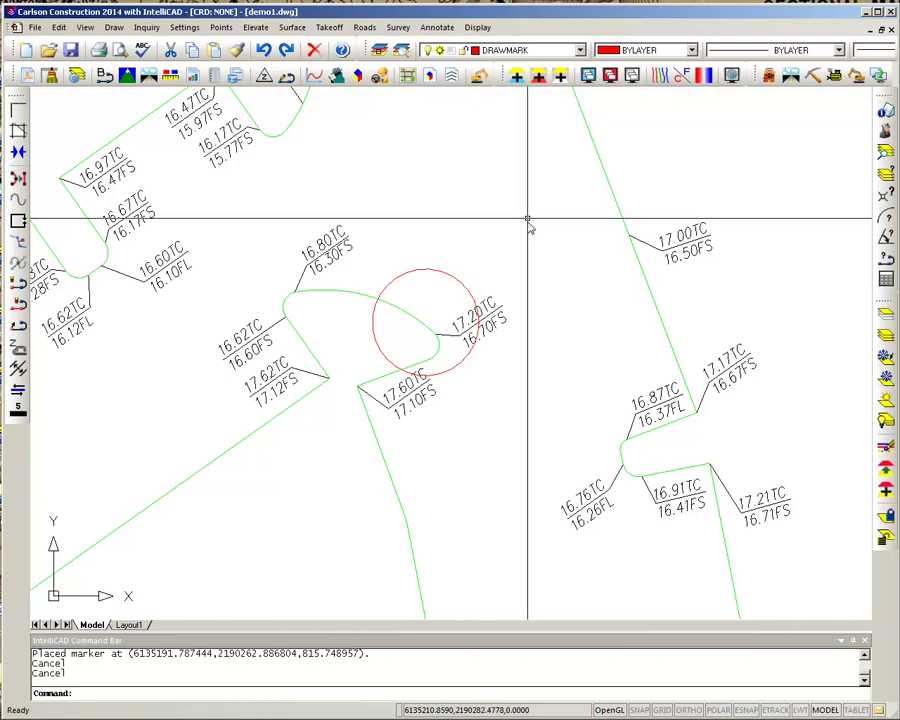
scroll(530, 250, down, 2)
scroll(533, 268, up, 1)
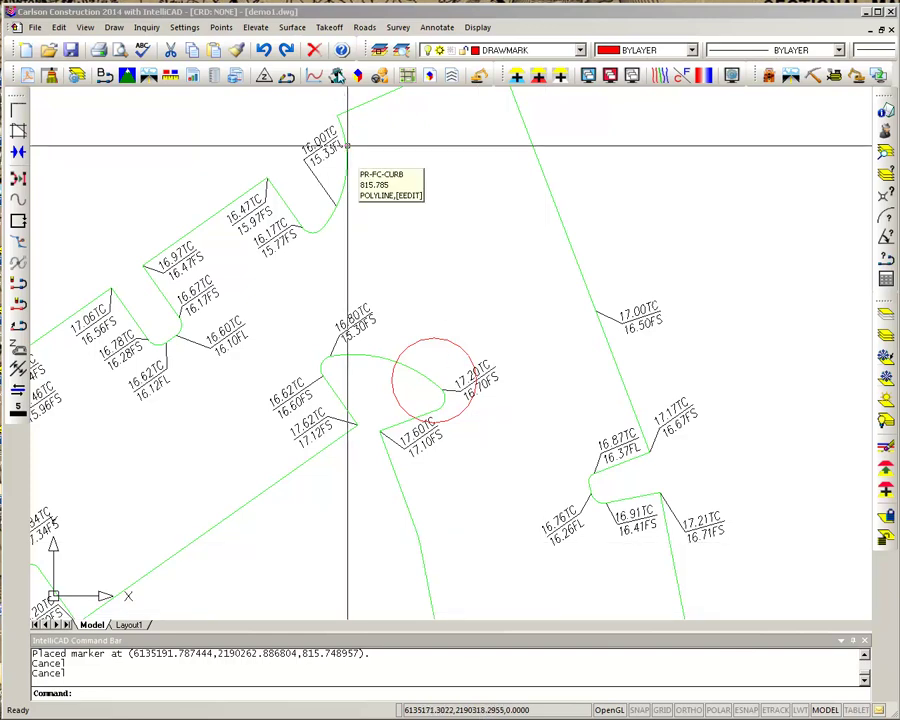
- Set the drawing's coordinate projection to State Plane 83 with zone CA 6 in Drawing Setup
click(329, 27)
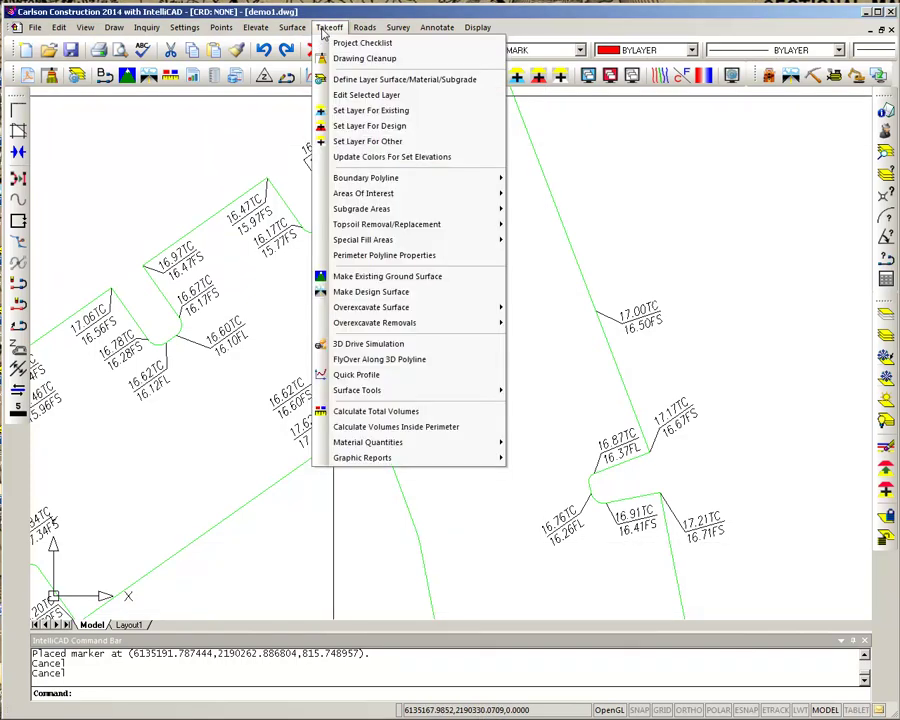
mouse_move(185, 28)
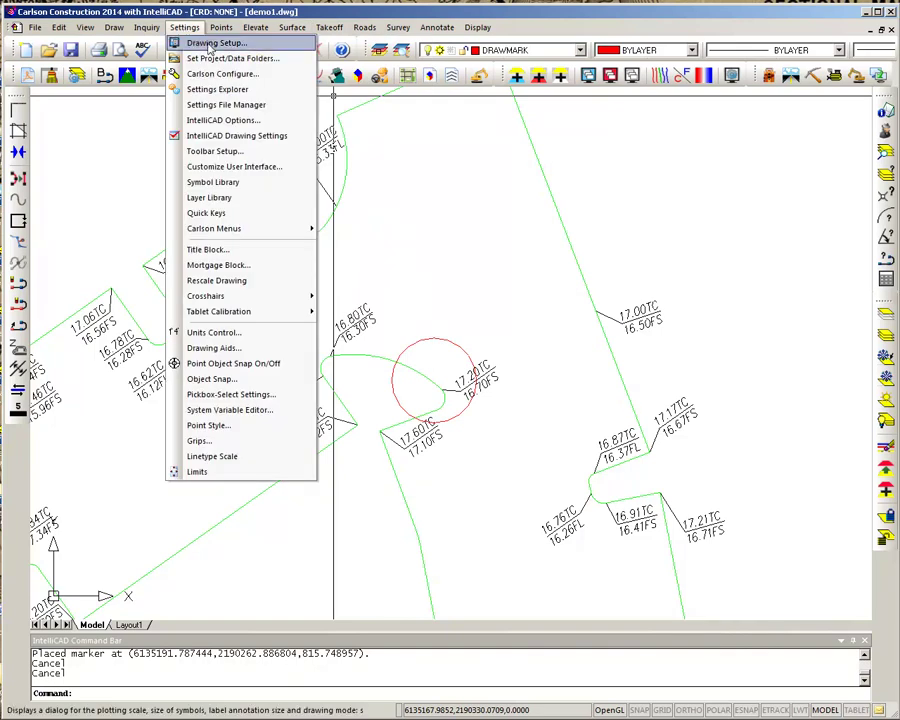
click(212, 44)
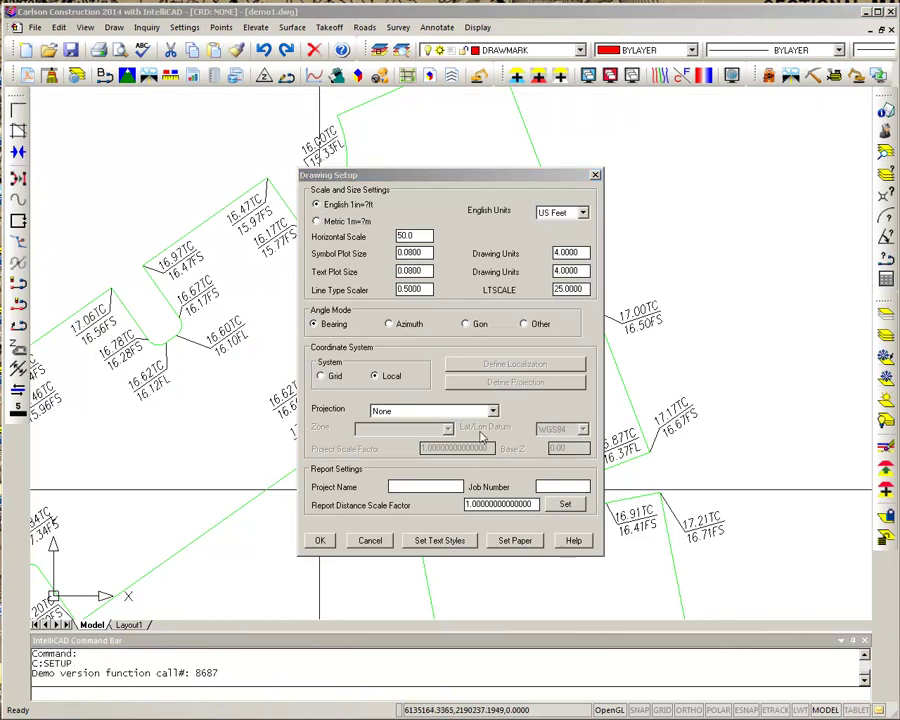
click(493, 411)
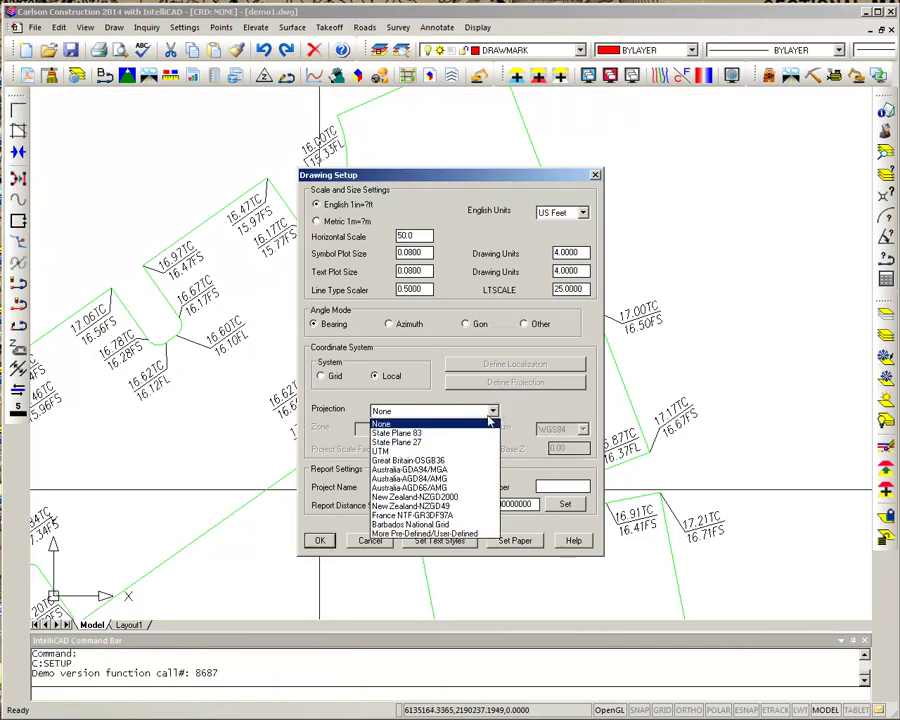
click(457, 433)
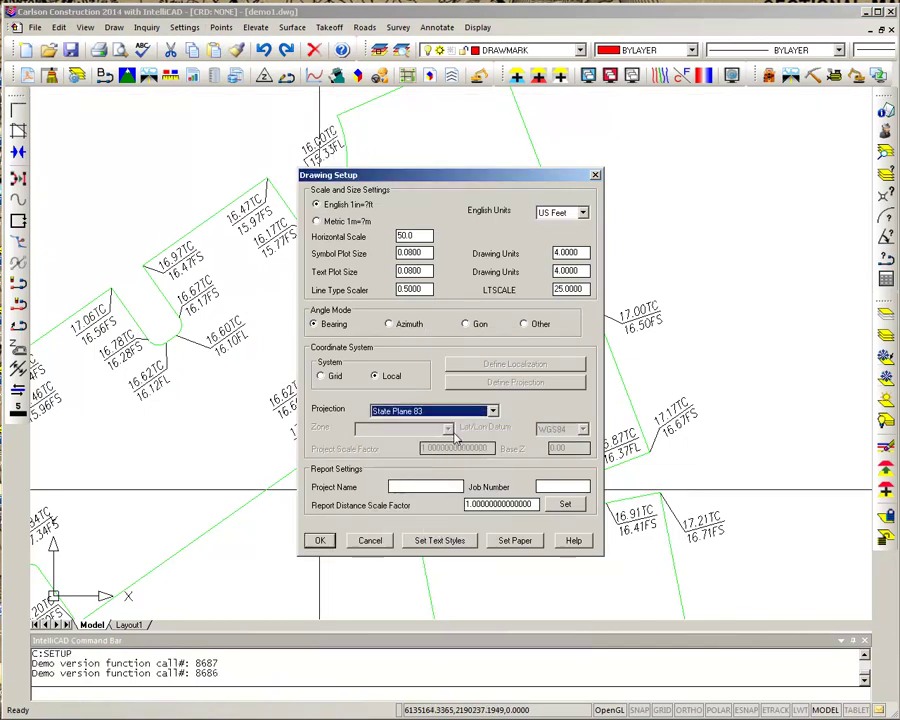
click(448, 429)
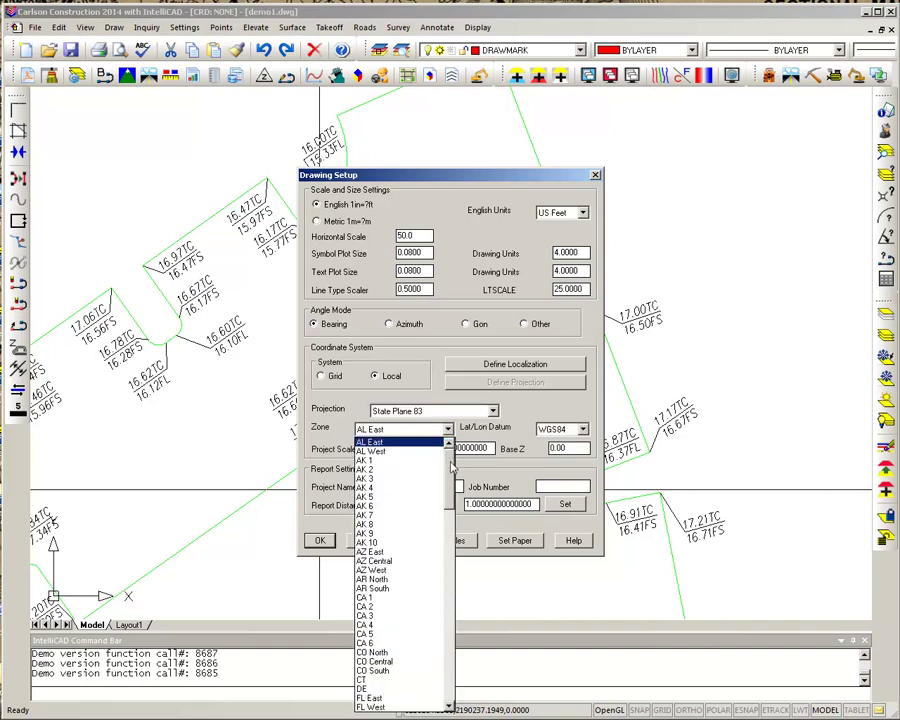
scroll(451, 466, down, 2)
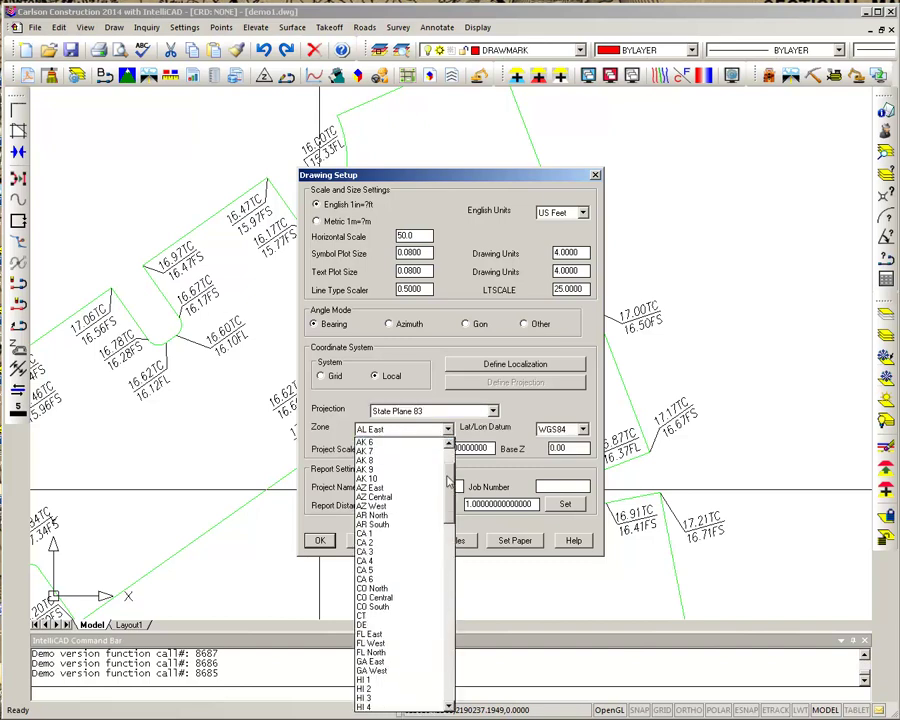
click(389, 583)
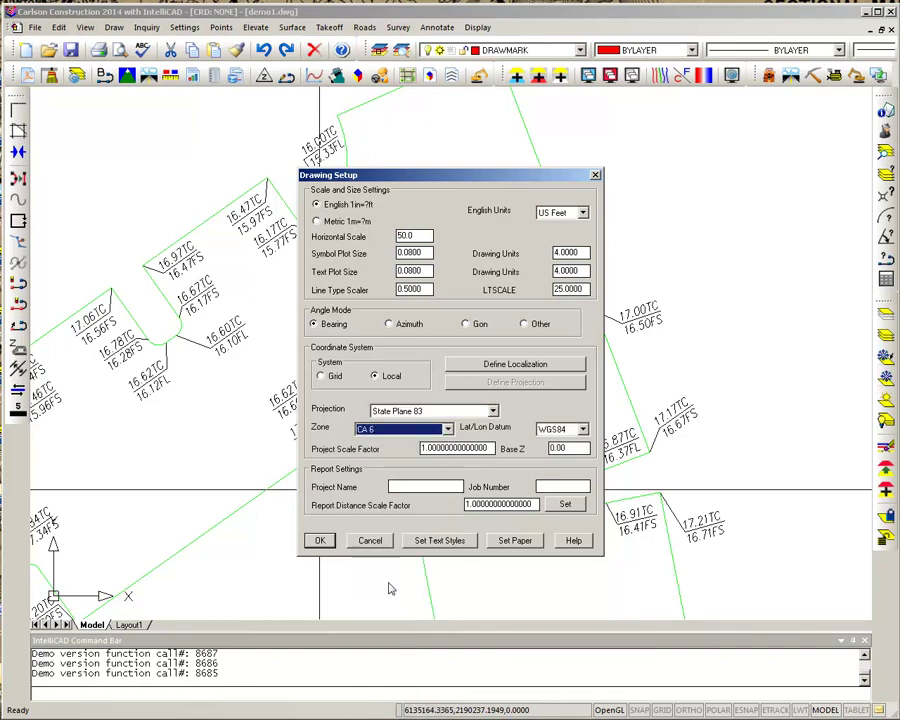
click(320, 542)
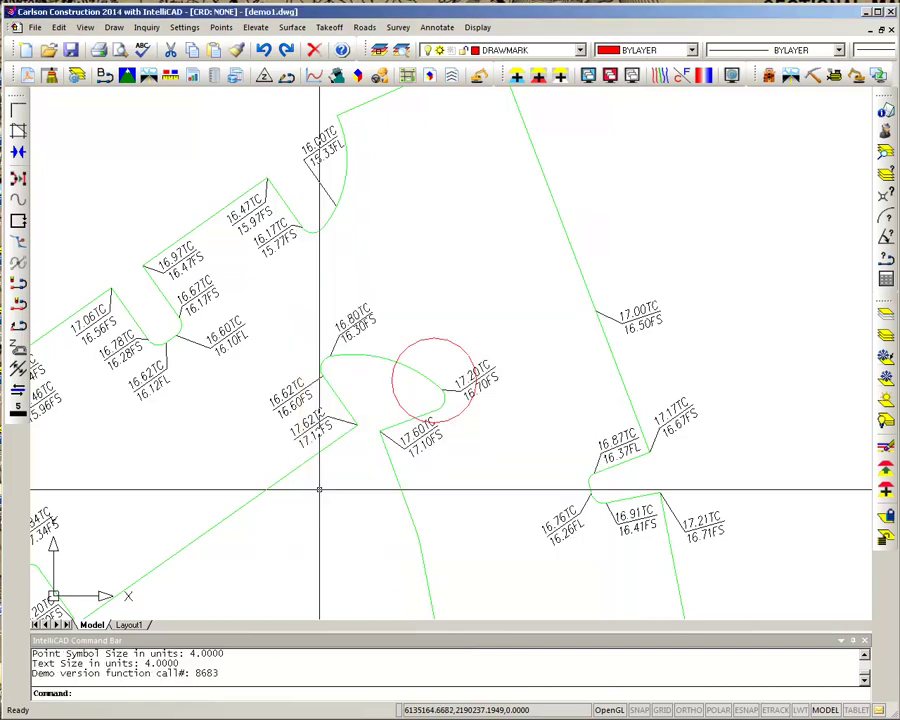
click(35, 28)
mouse_move(167, 177)
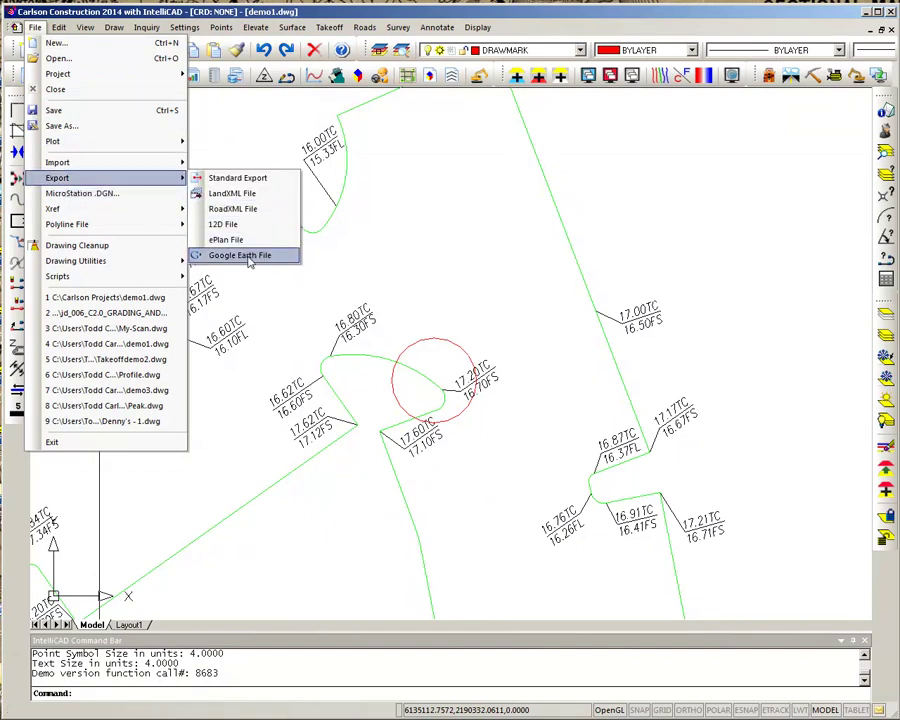
click(325, 289)
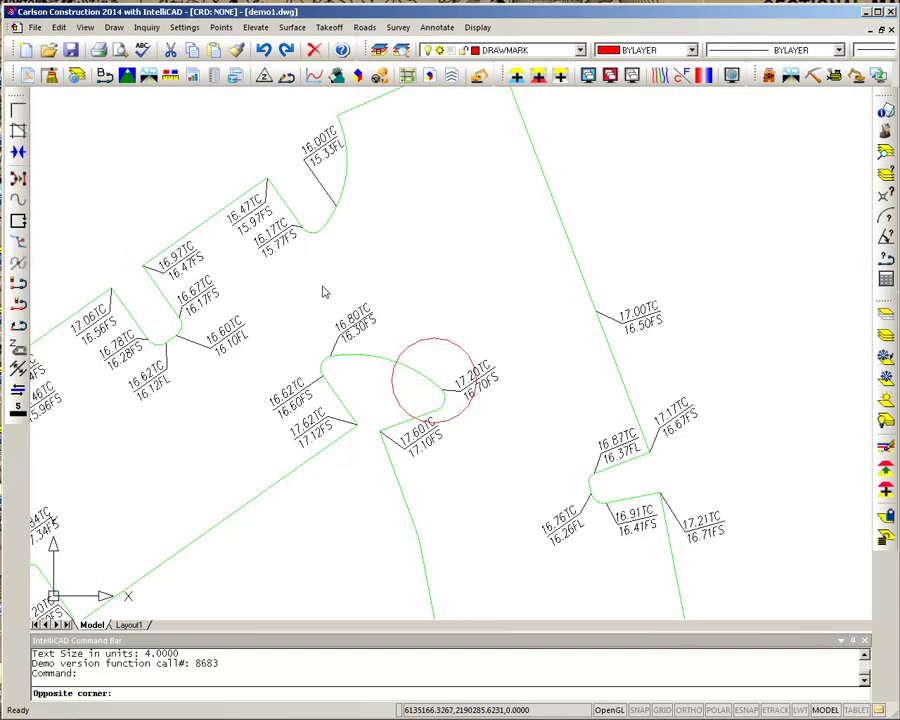
- Display the cut/fill color map and freeze the PR-ELEV layer by picking one of its spot elevation labels
click(704, 78)
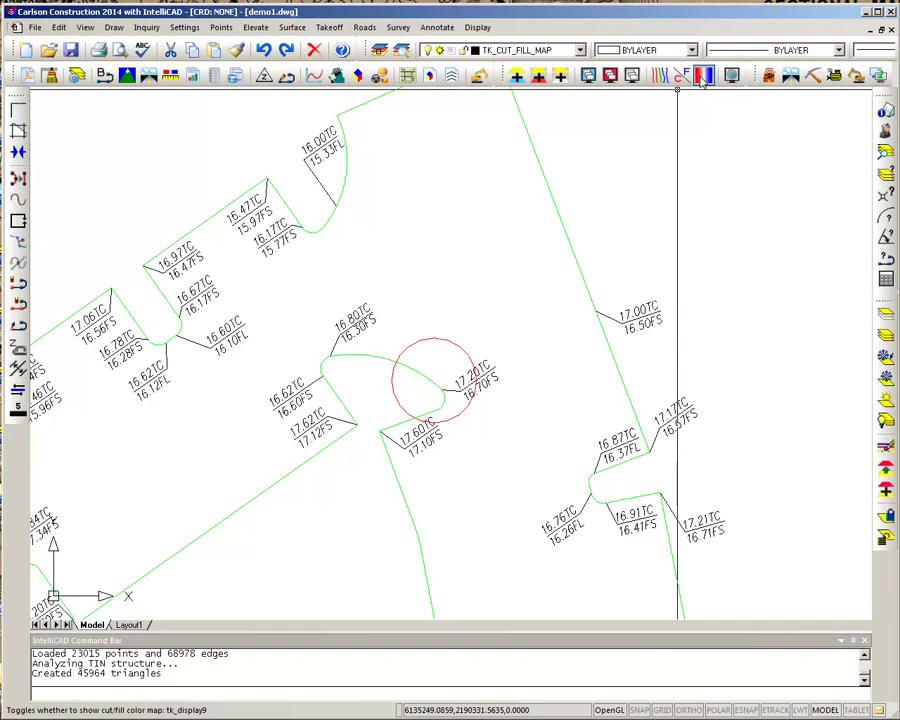
click(703, 76)
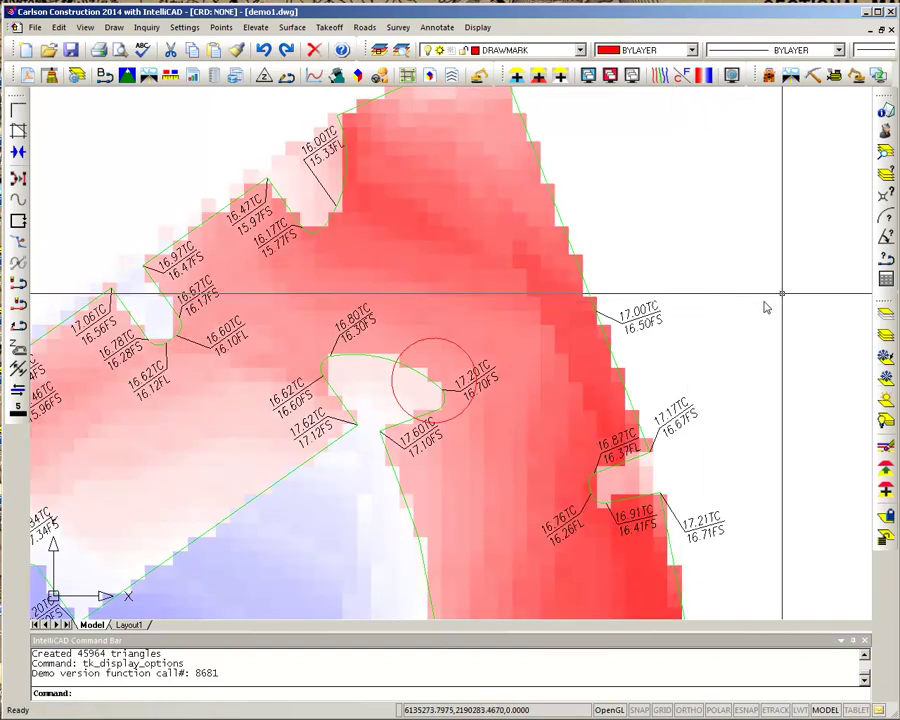
click(884, 356)
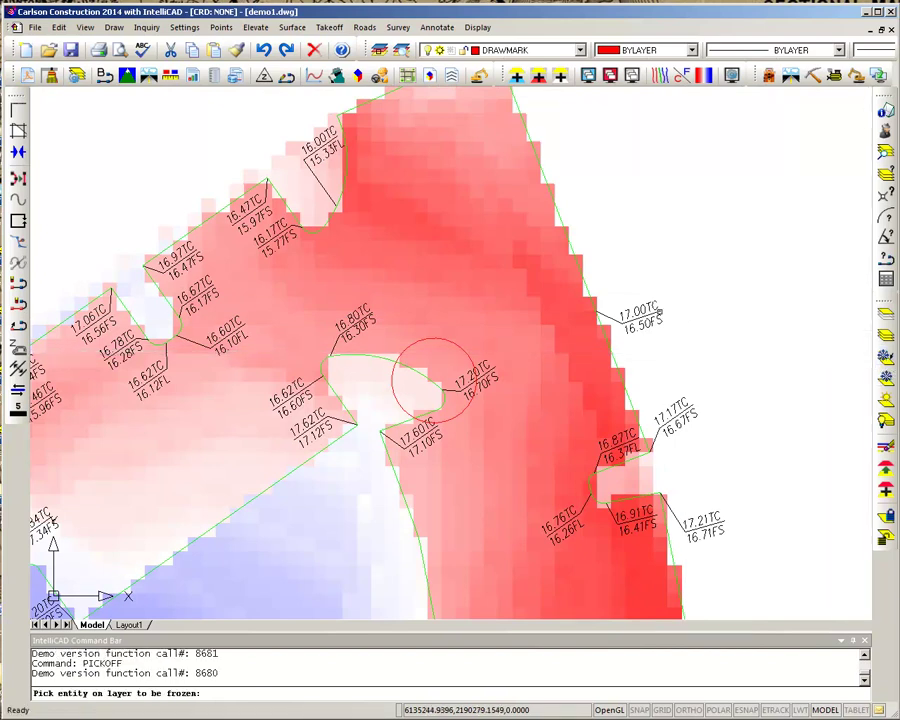
click(641, 311)
key(Return)
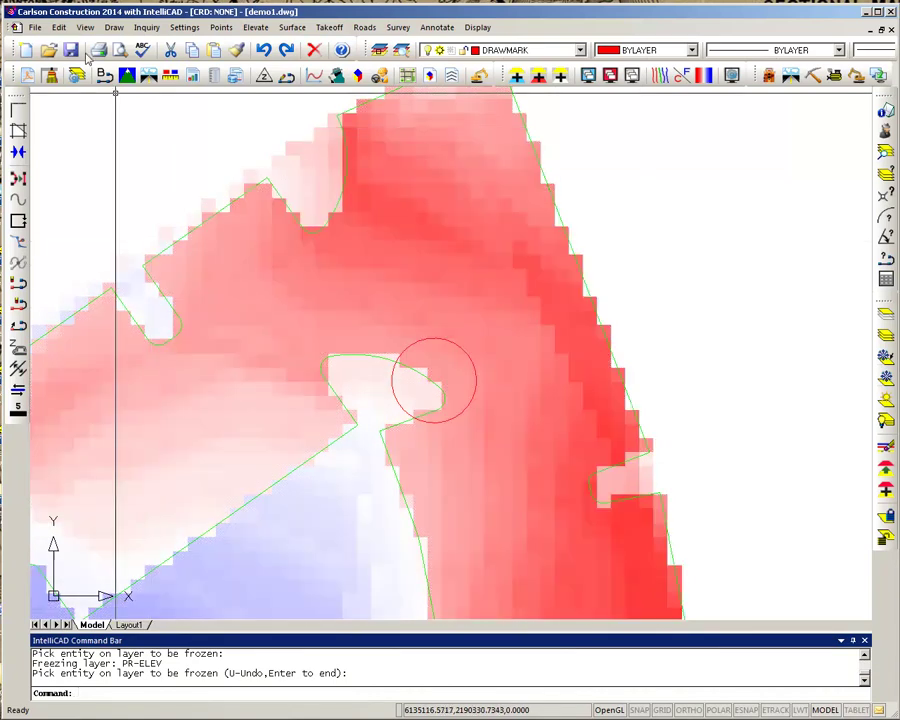
- Export all drawing entities to a Google Earth file named demo1, using drawing elevations (3D), including solids and images, and displaying results in Google Earth
click(36, 32)
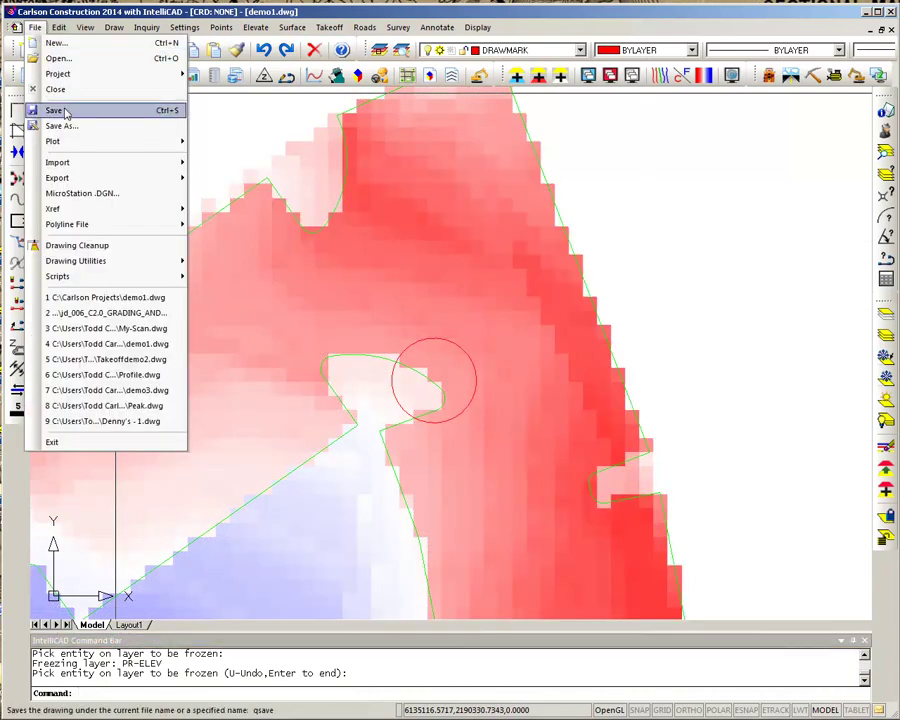
mouse_move(132, 181)
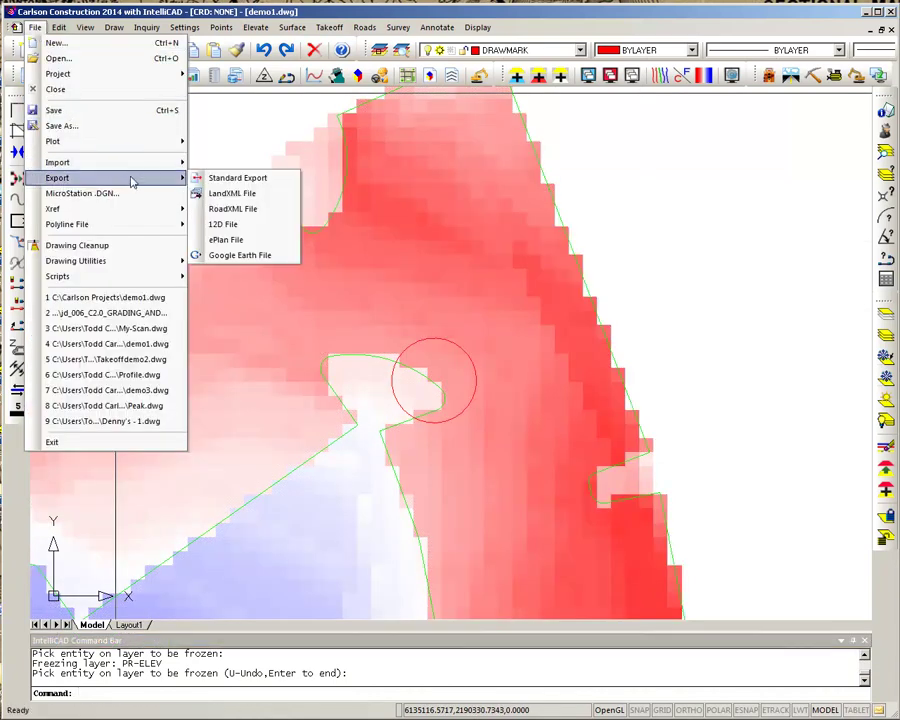
click(238, 256)
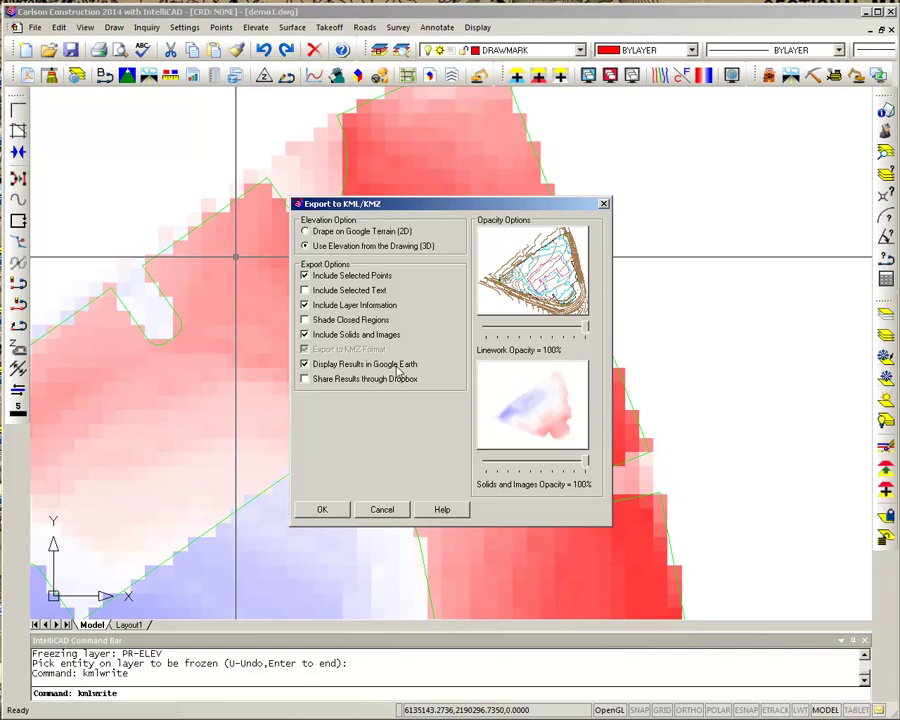
click(322, 511)
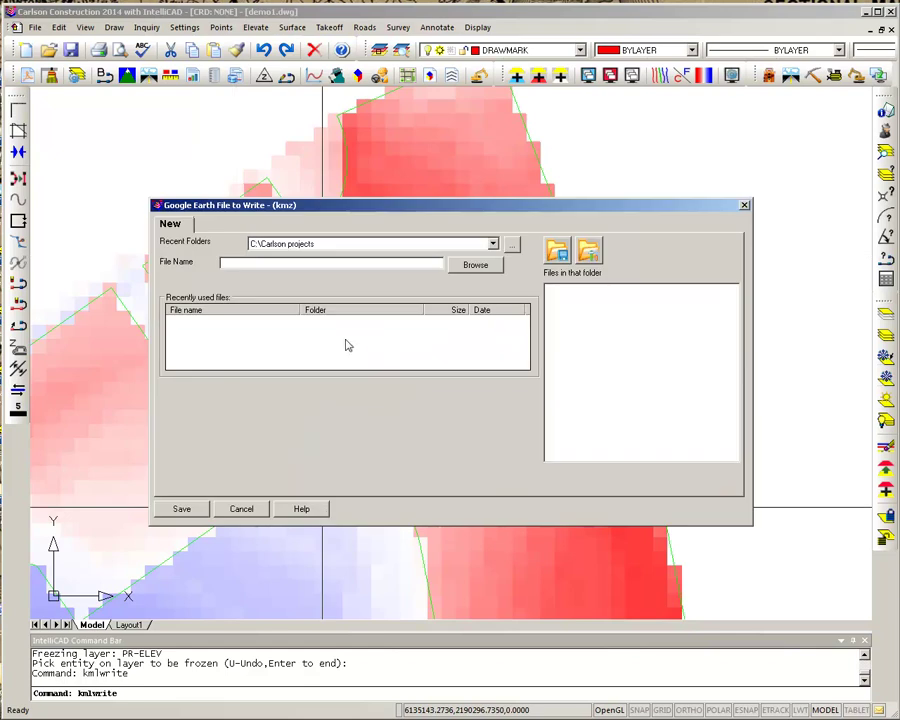
text(demo1)
click(183, 512)
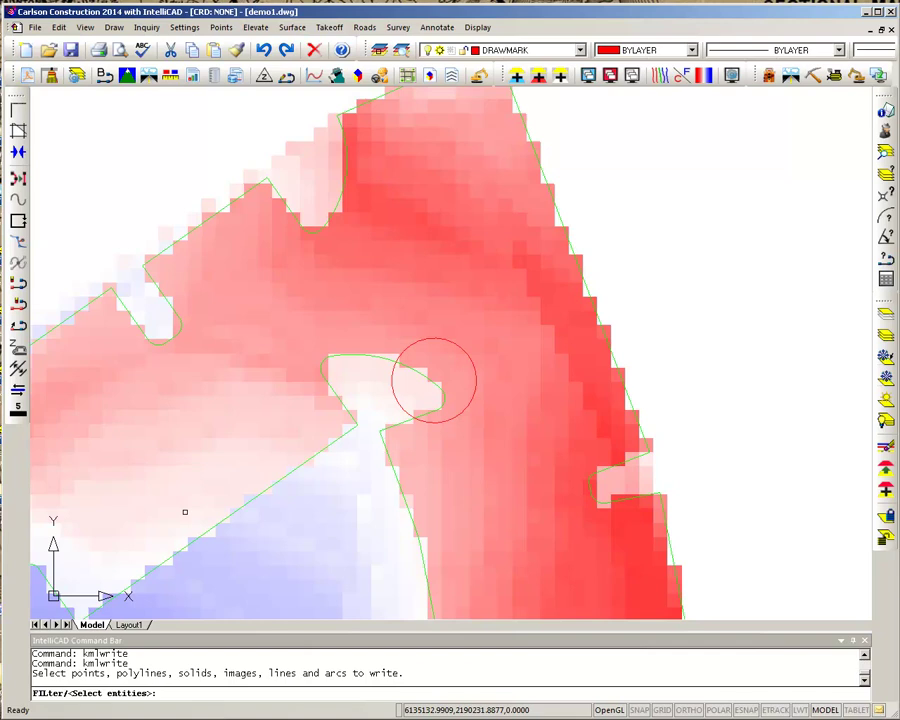
text(all)
key(Return)
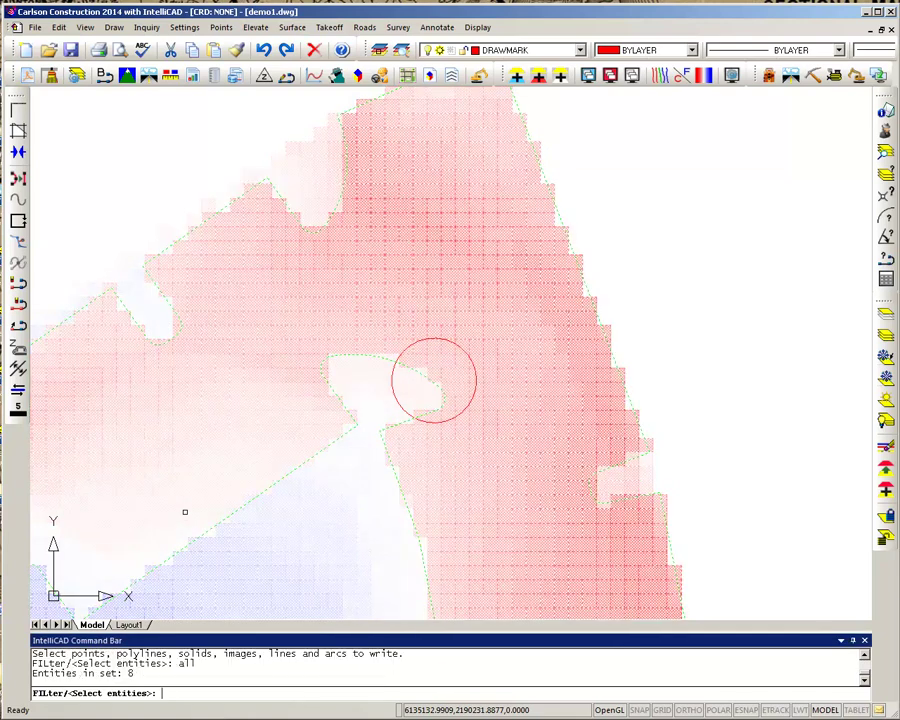
key(Return)
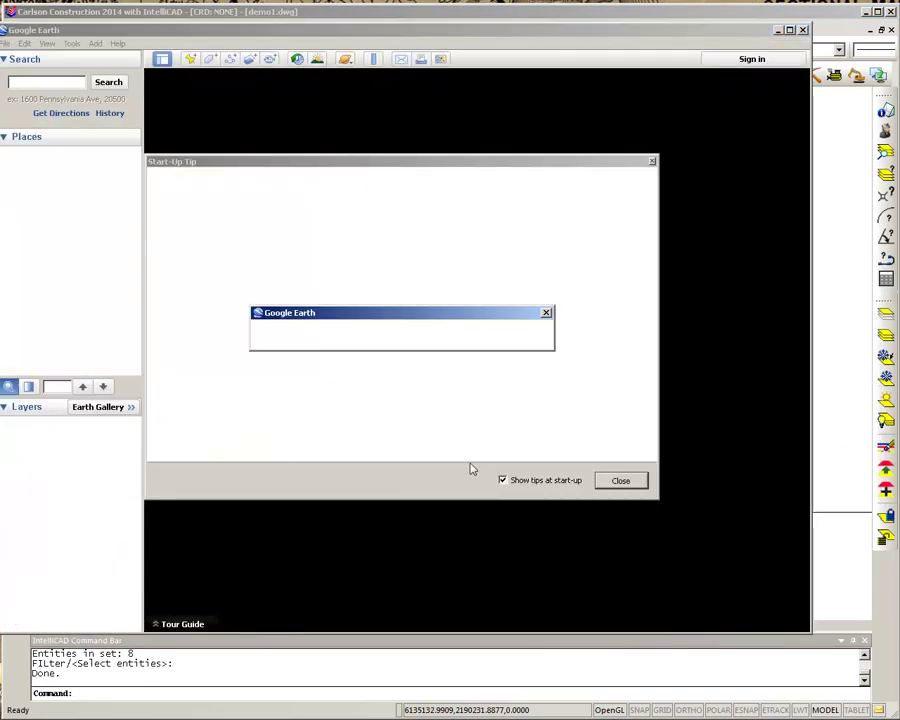
- Dismiss the Google Earth start-up tip and examine the cut/fill map on the site close up
click(606, 480)
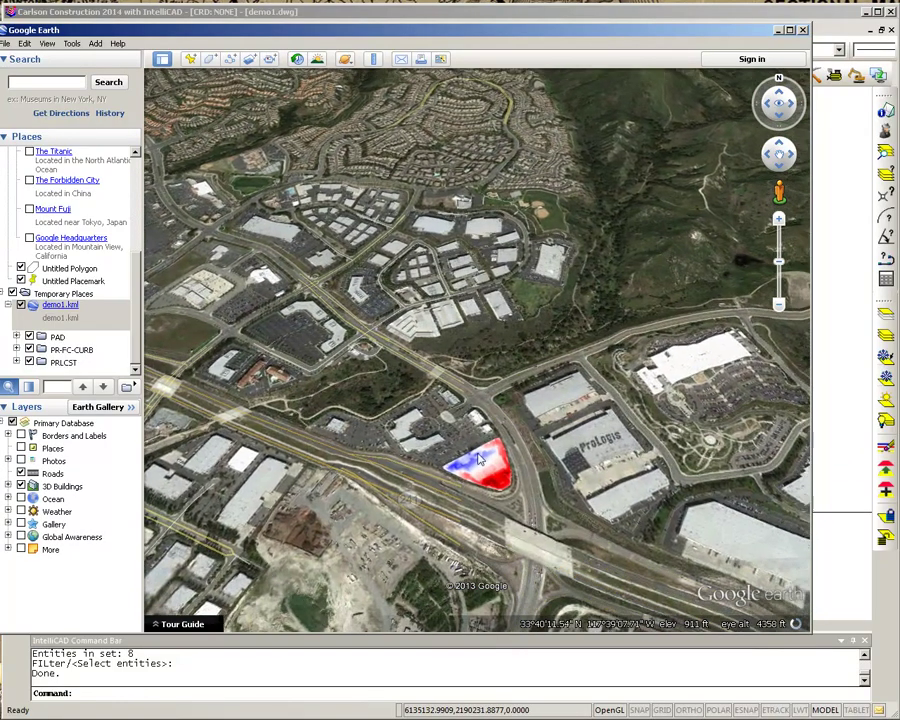
scroll(490, 462, up, 5)
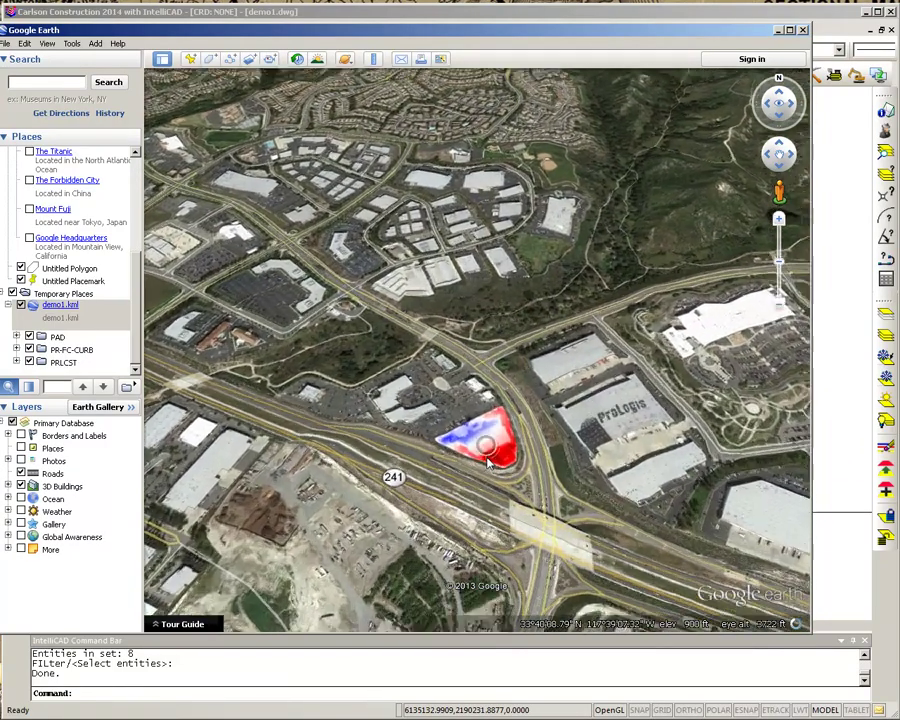
scroll(498, 445, up, 3)
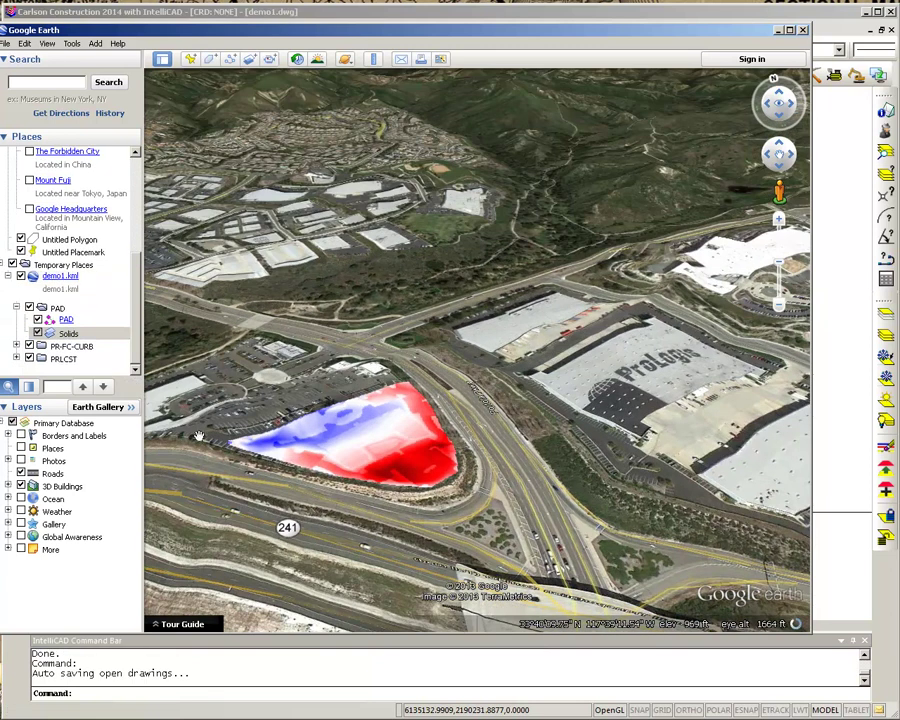
- Hide the PAD Solids overlay to examine the aerial imagery of the site beneath it, and turn the overlay back on
click(37, 333)
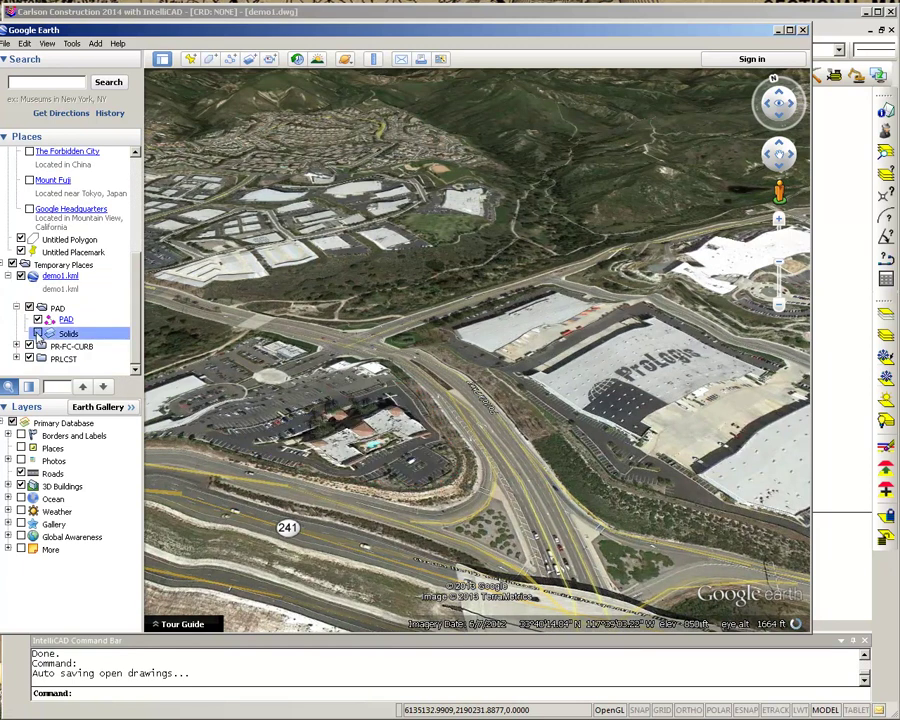
scroll(362, 410, up, 2)
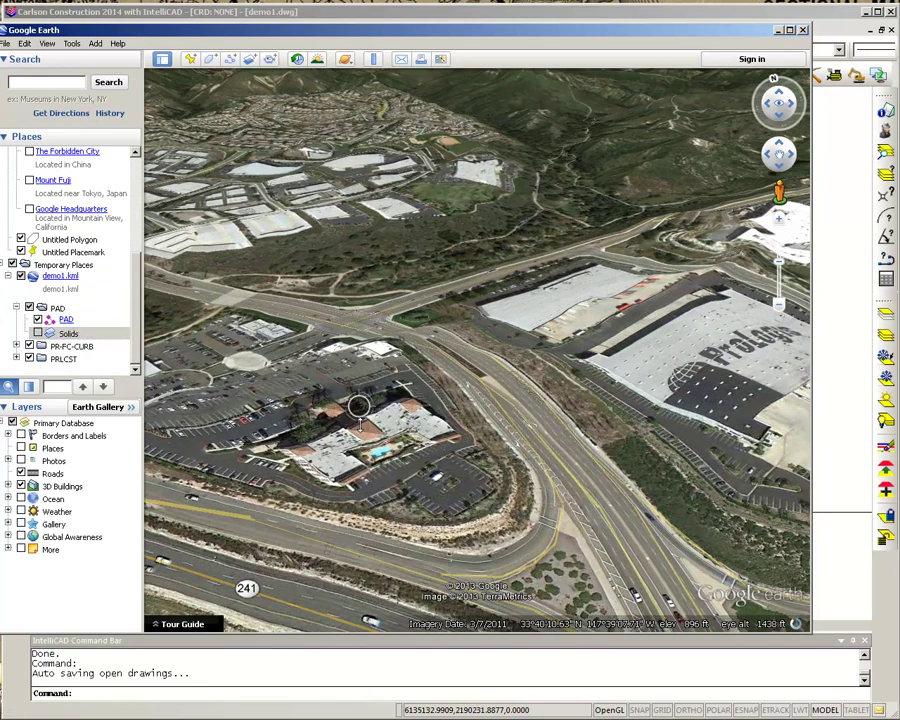
scroll(362, 410, up, 2)
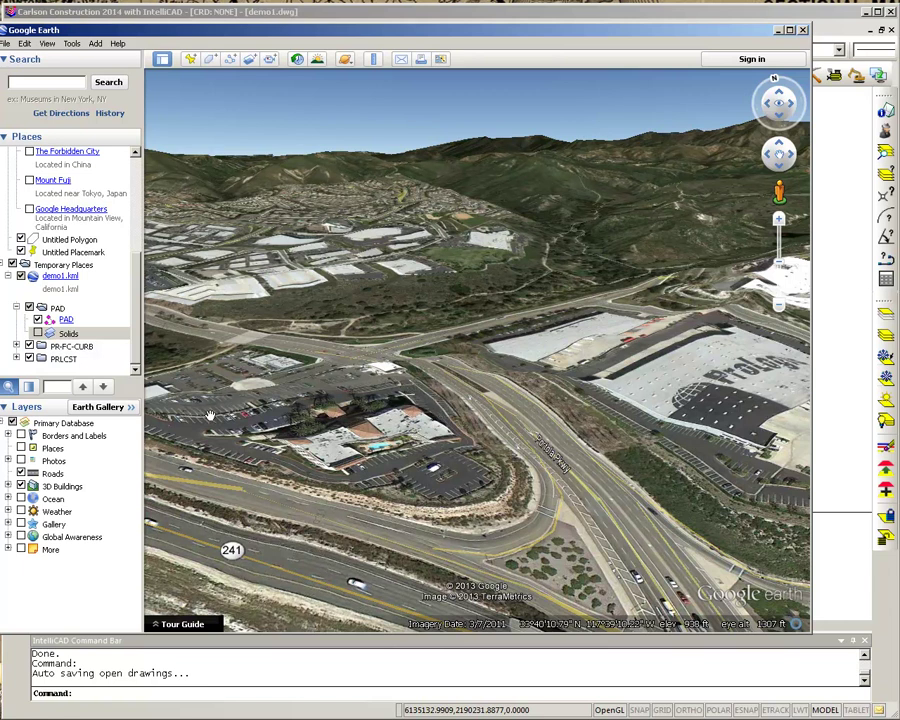
scroll(388, 455, up, 2)
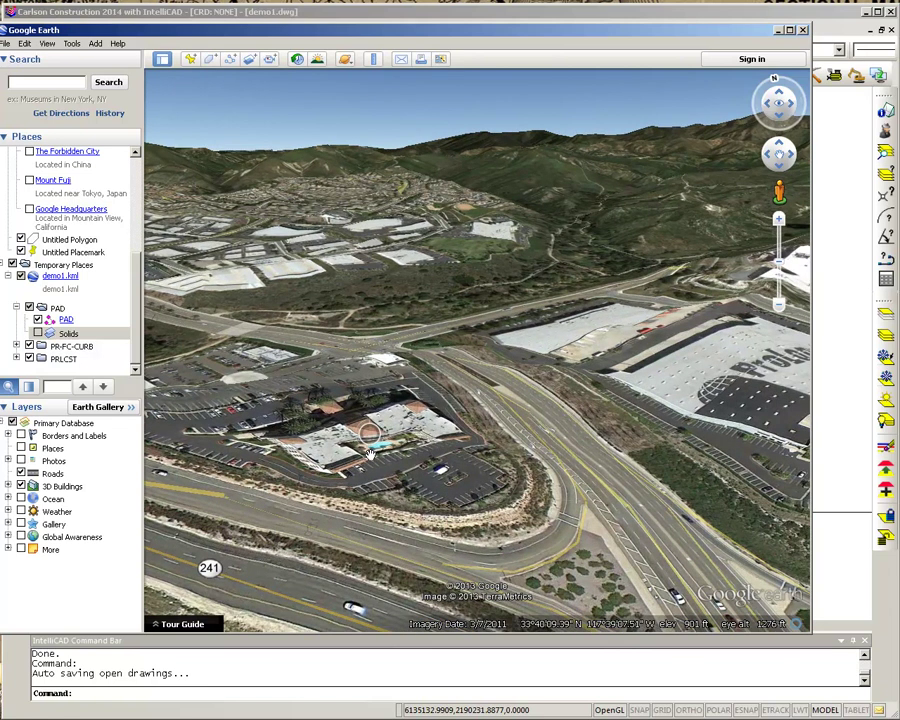
scroll(390, 455, up, 3)
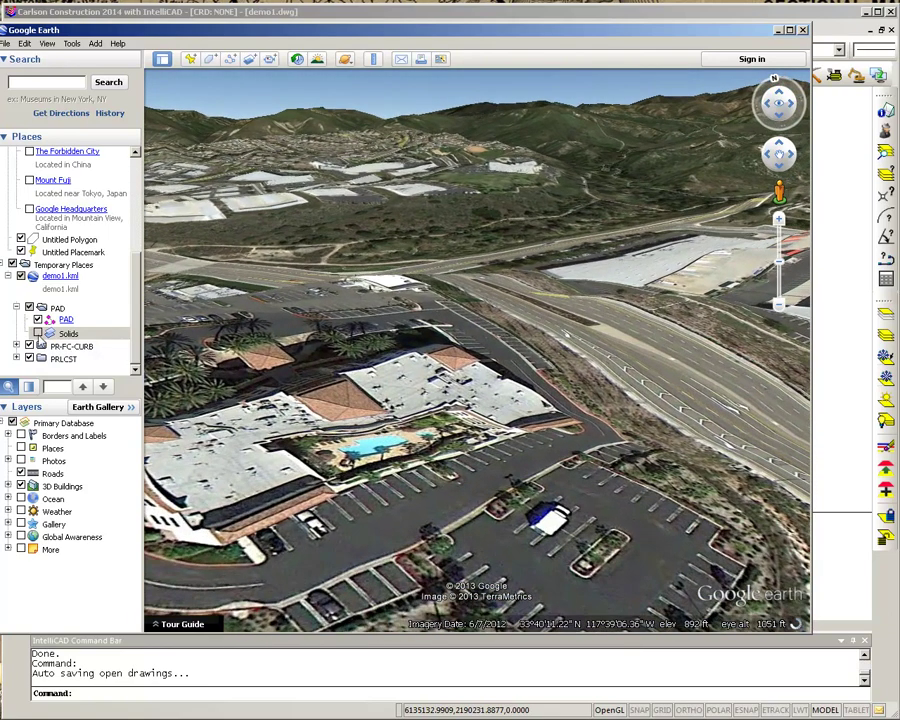
click(38, 333)
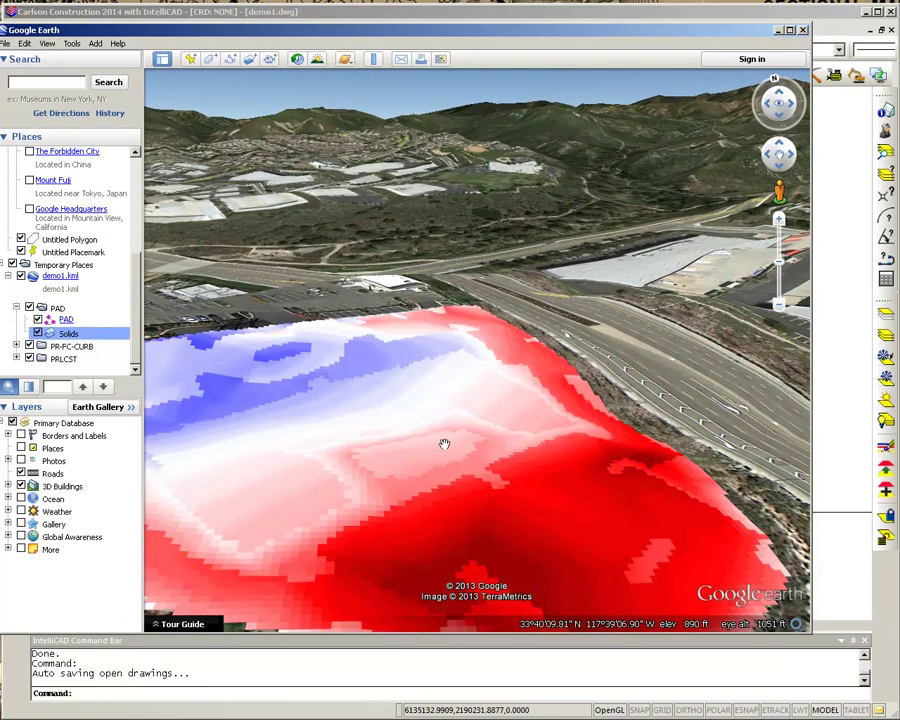